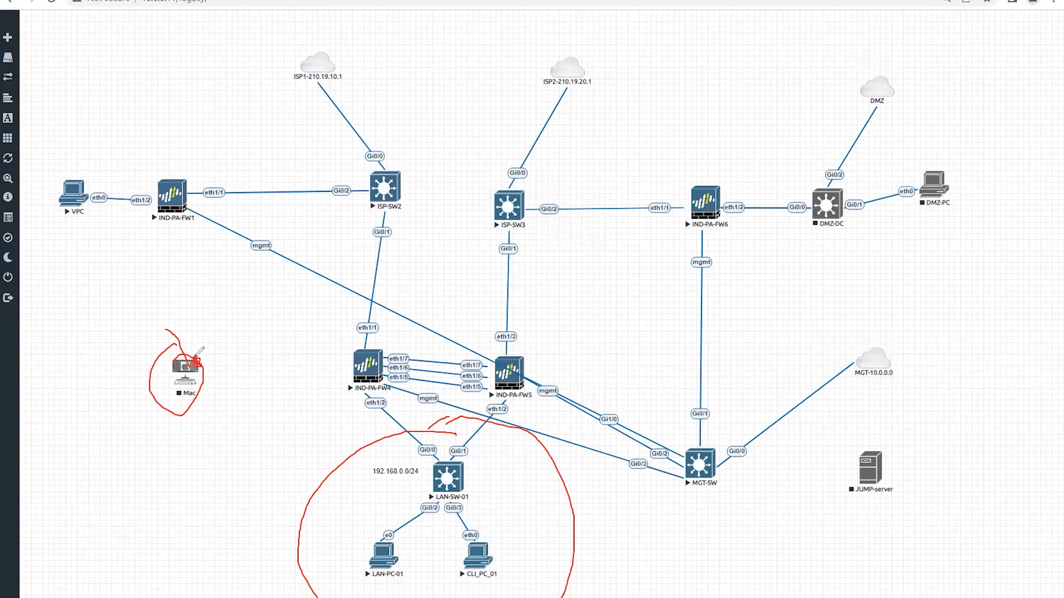
Step: Move the Mac node beside the ISP1-210.19.10.1 cloud and connect it via e0
mouse_move(197, 358)
mouse_down()
mouse_move(232, 314)
mouse_move(332, 317)
mouse_move(357, 332)
mouse_move(419, 441)
mouse_move(439, 446)
mouse_move(409, 454)
mouse_move(363, 579)
mouse_move(510, 593)
mouse_move(541, 465)
mouse_move(445, 432)
mouse_up()
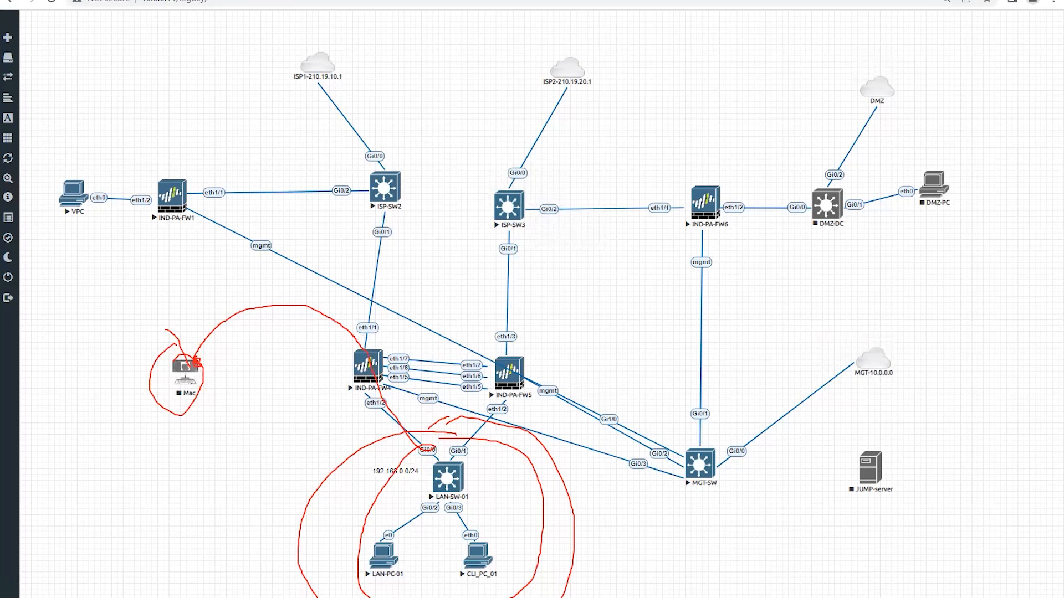
key(Escape)
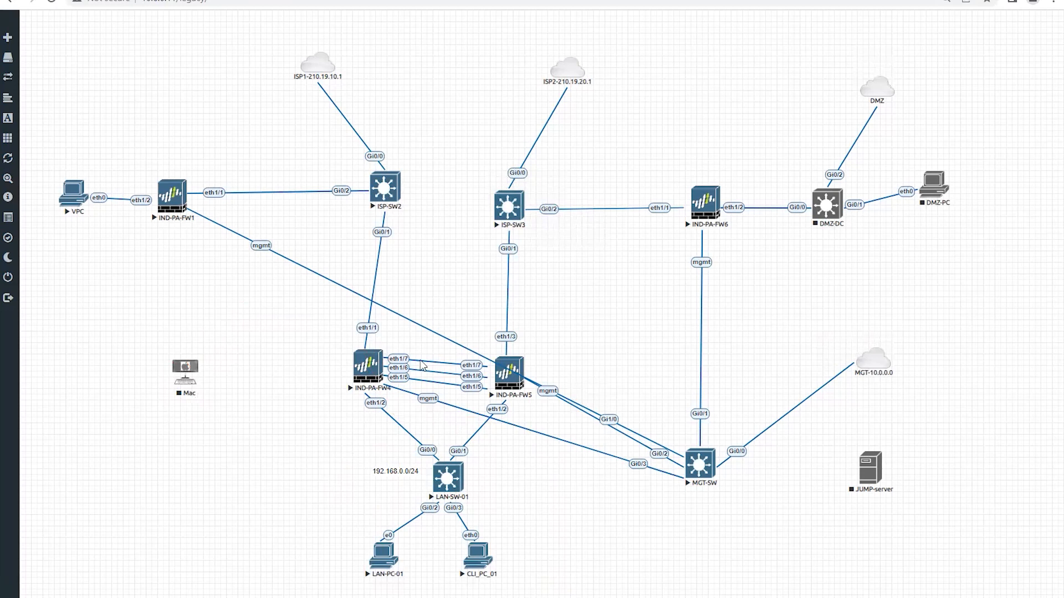
drag(187, 370, 336, 71)
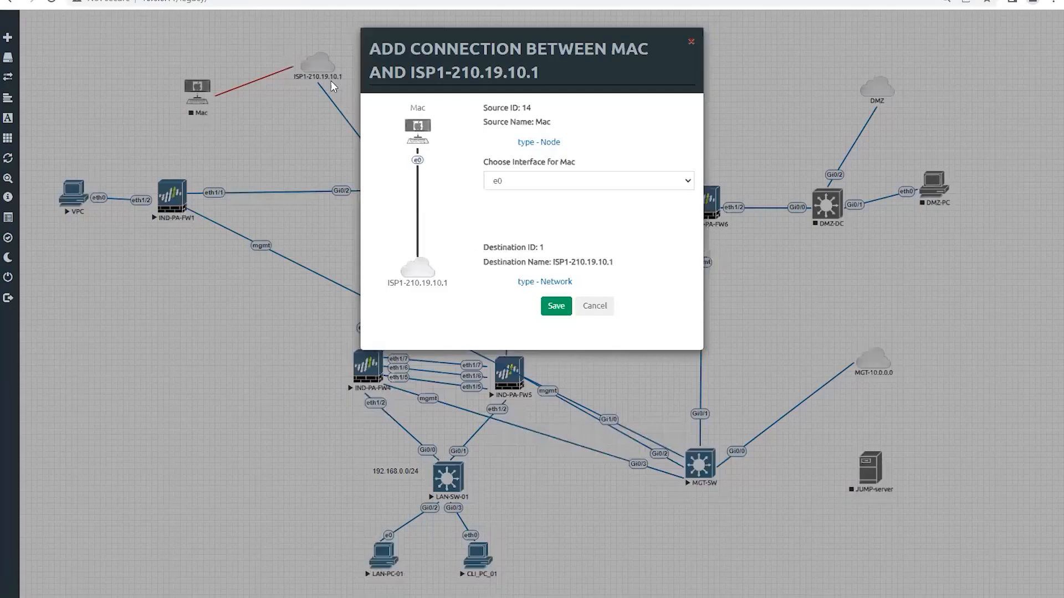
click(557, 307)
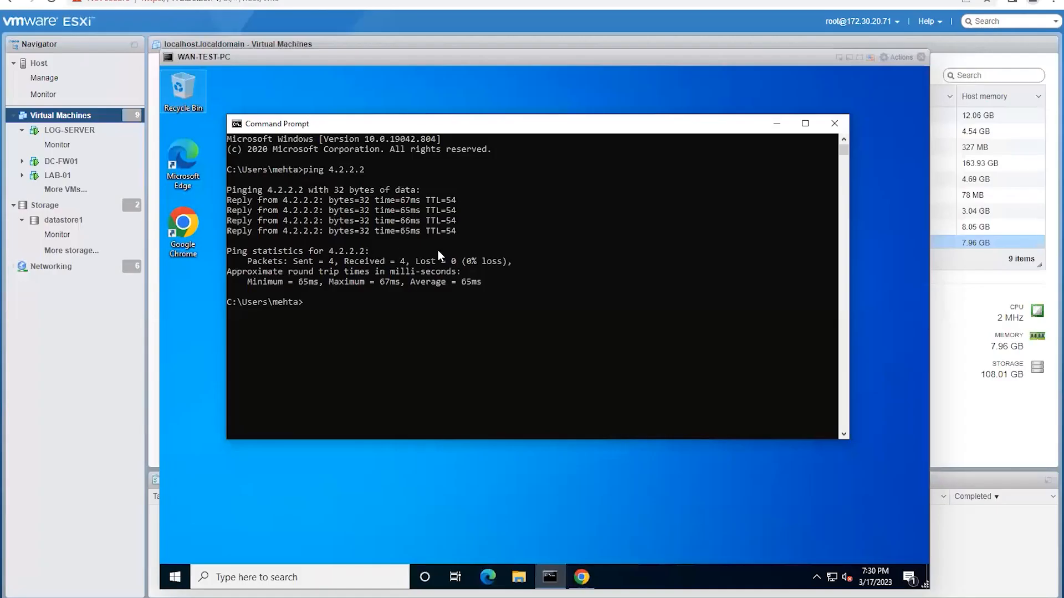
Step: Run ipconfig on WAN-TEST-PC to show IP 210.19.10.50 and gateway 210.19.10.1
click(356, 305)
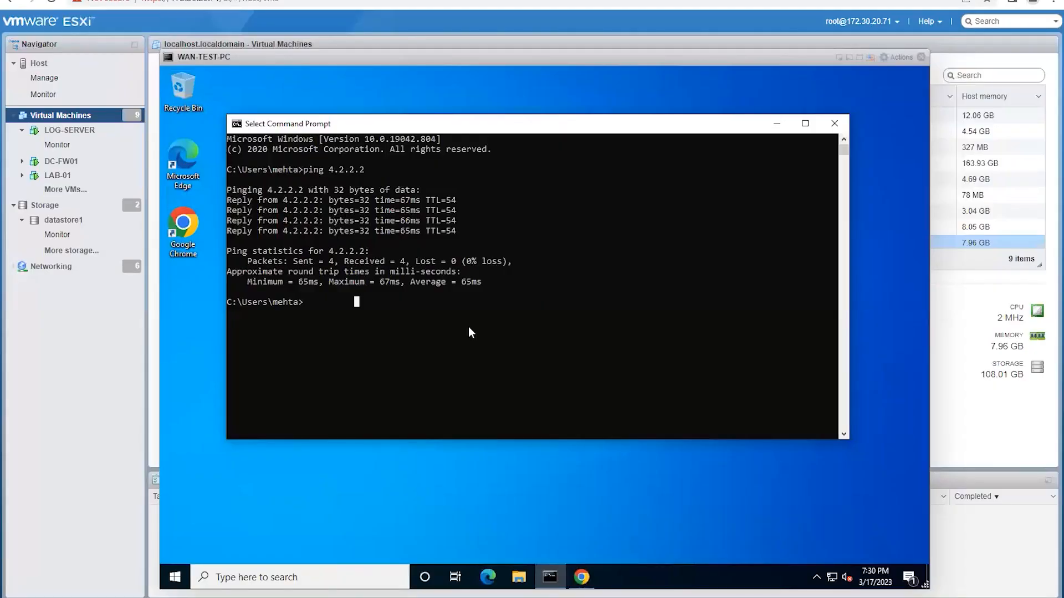
click(494, 331)
text(ipconfig)
key(Return)
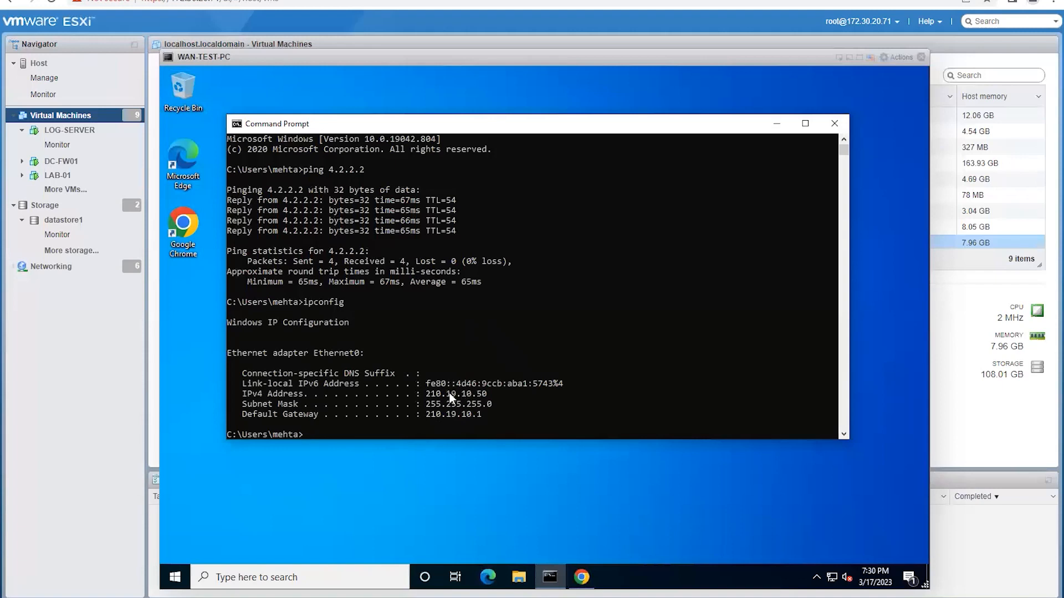
Step: Start a fresh ping to 4.2.2.2 from the WAN-TEST-PC Command Prompt
click(407, 425)
key(Return)
text(ping 4.2)
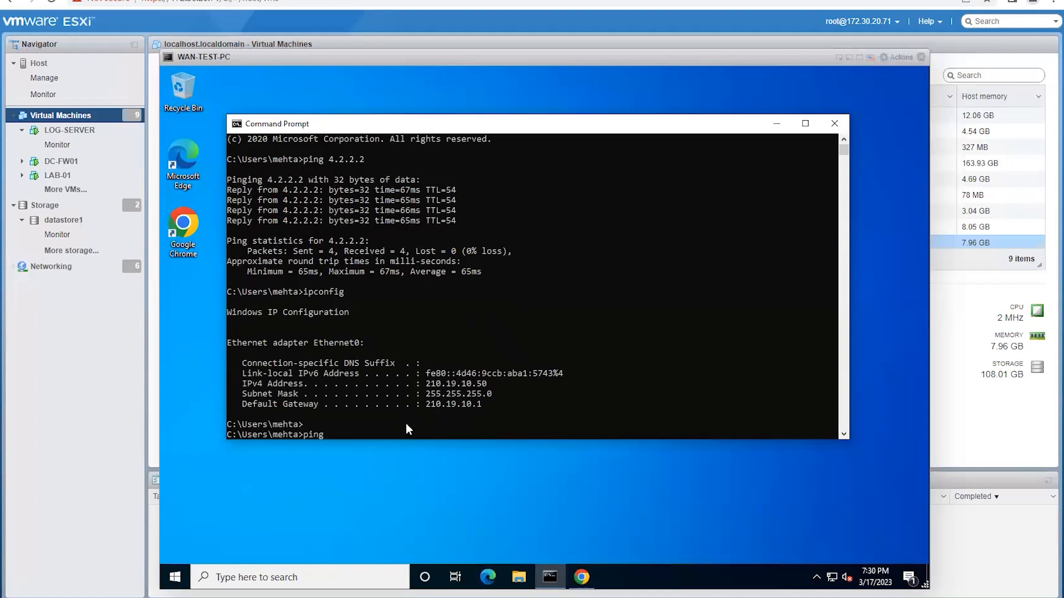
text(.2.2)
key(Return)
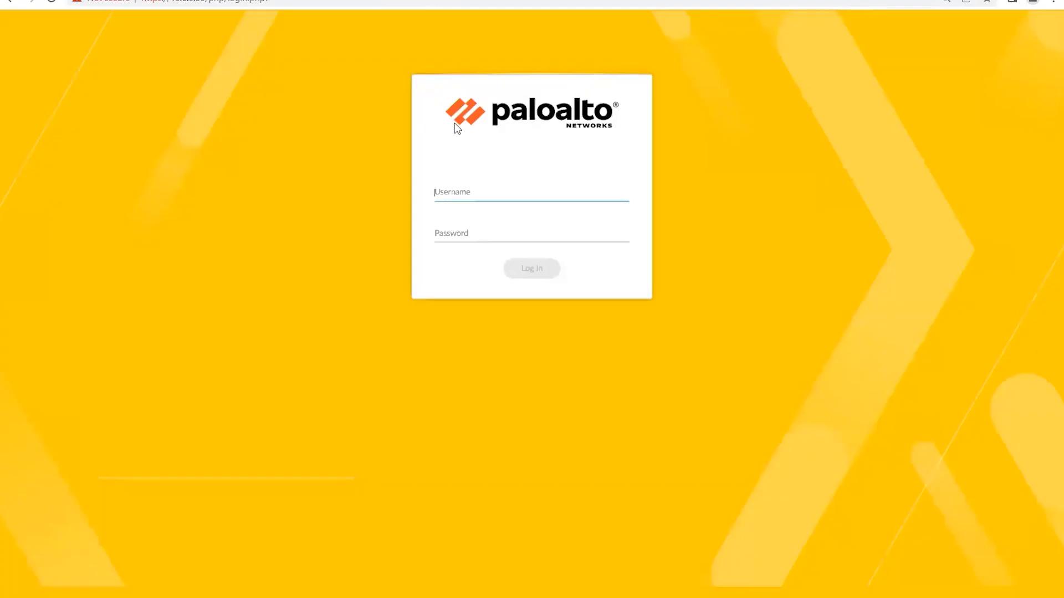
Step: Log in to the Palo Alto web GUI with the administrator username and password
text(admin)
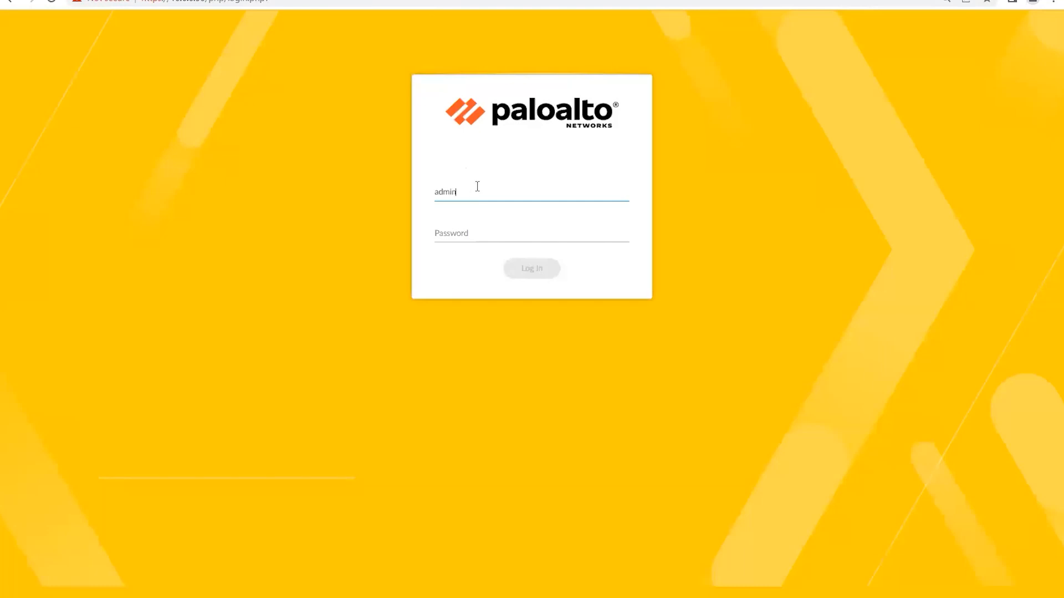
key(Tab)
text(•••••••••)
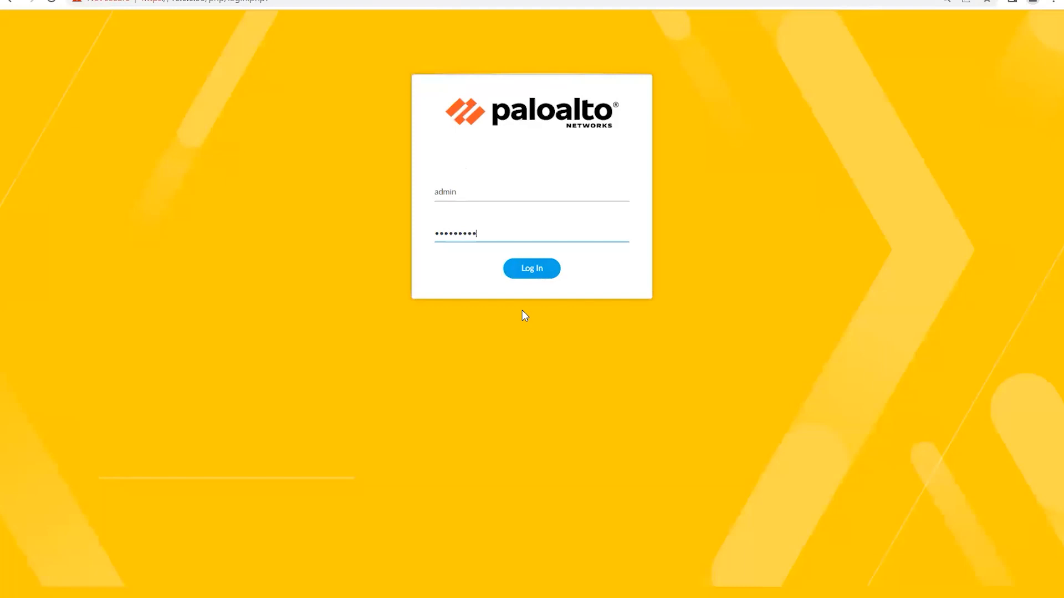
click(514, 269)
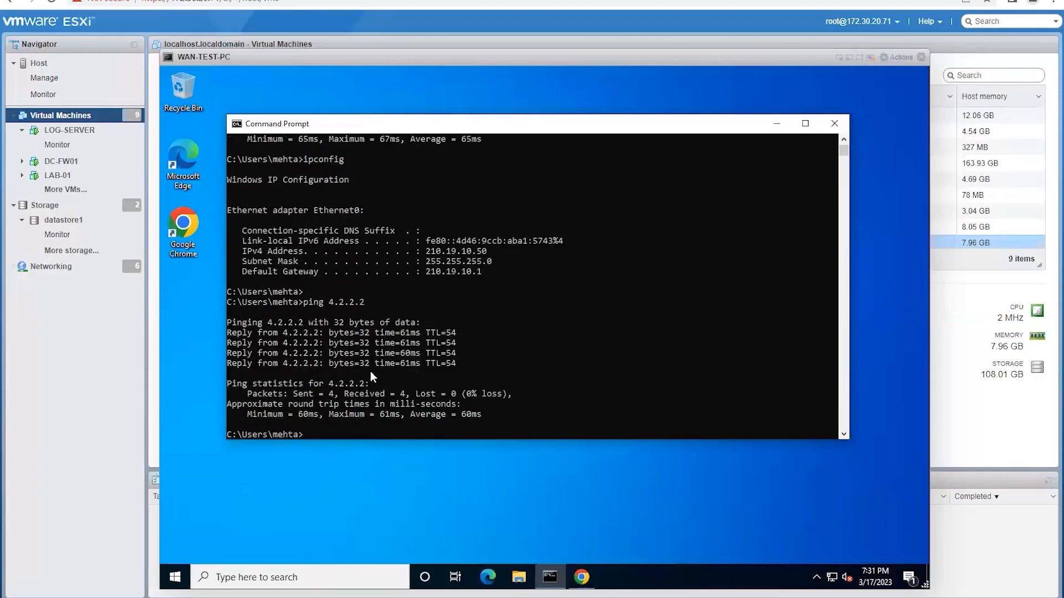
click(370, 368)
Step: Add fresh prompt lines in the WAN-TEST-PC console after the 4/4 ping completes
key(Return)
key(Return)
key(Return)
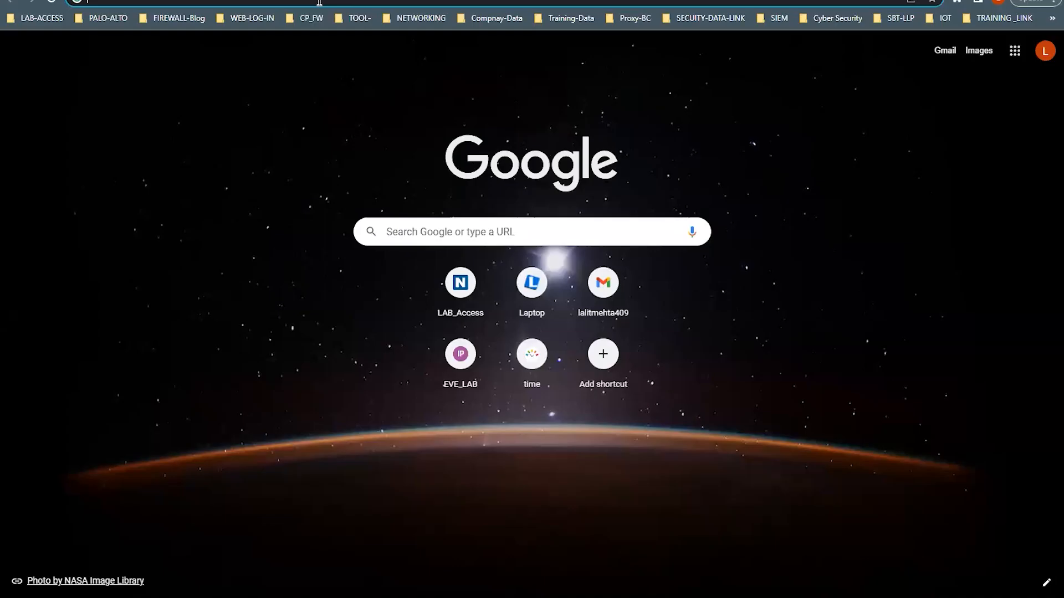
click(319, 3)
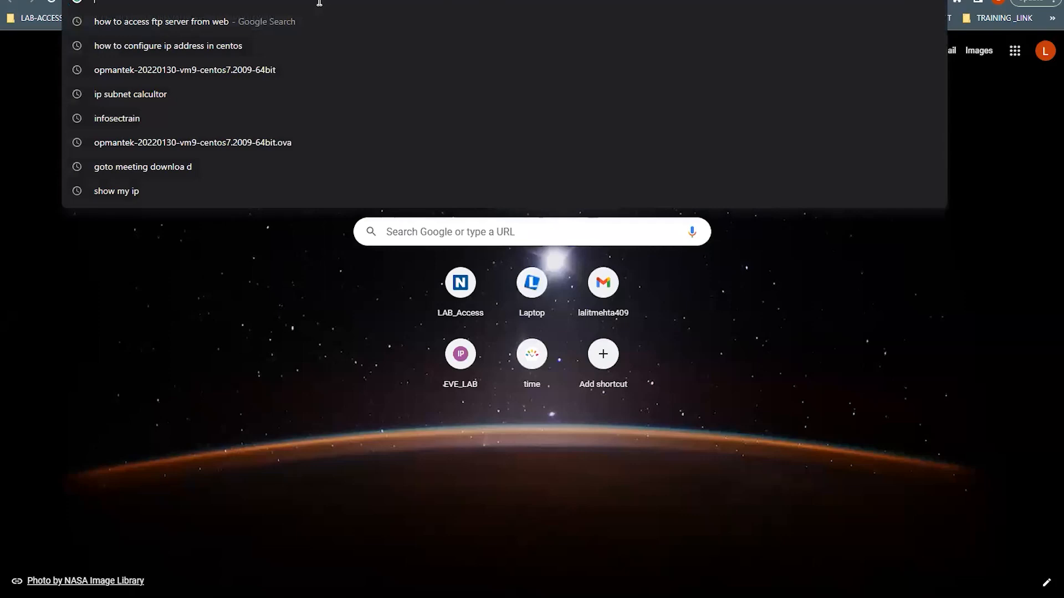
text(https://1)
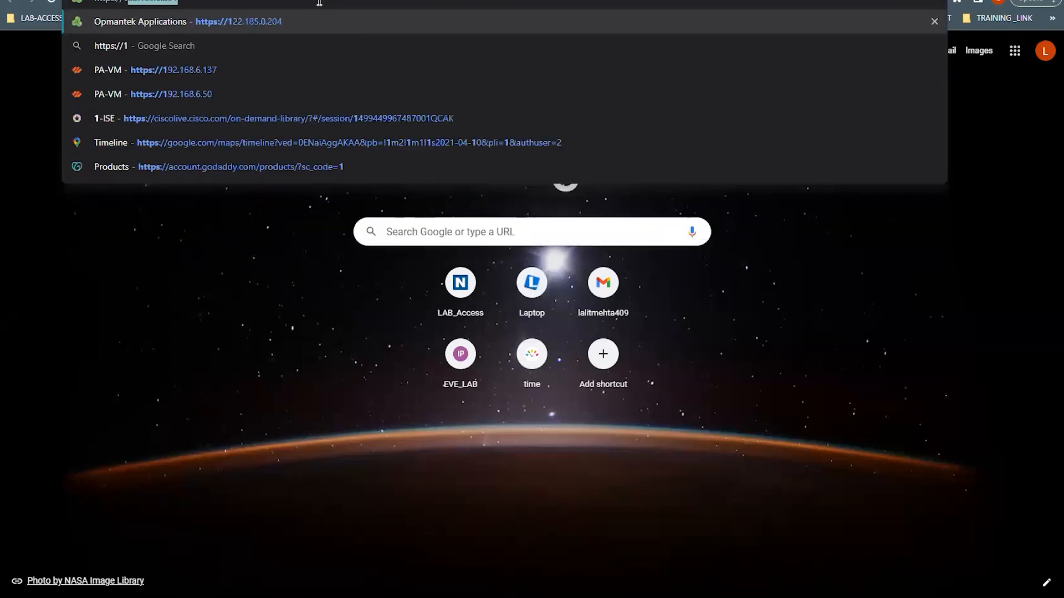
text(92.168.)
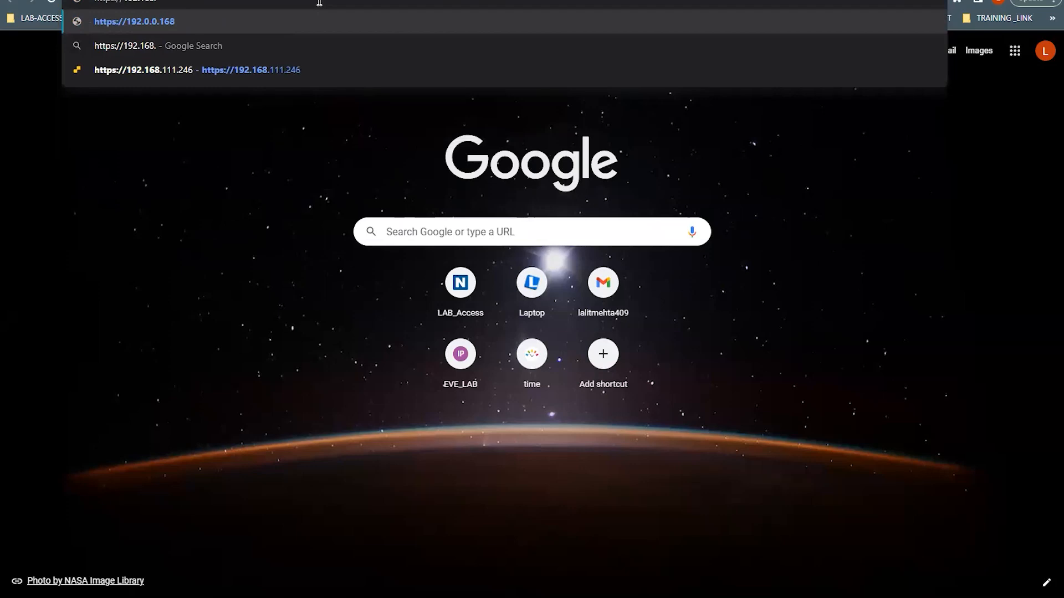
text(6.)
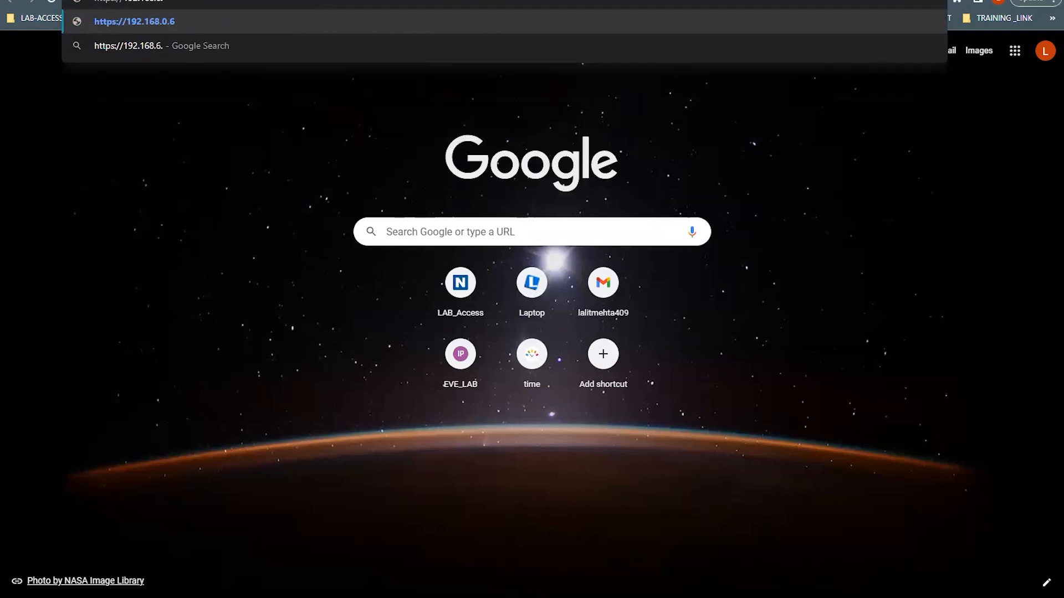
key(Return)
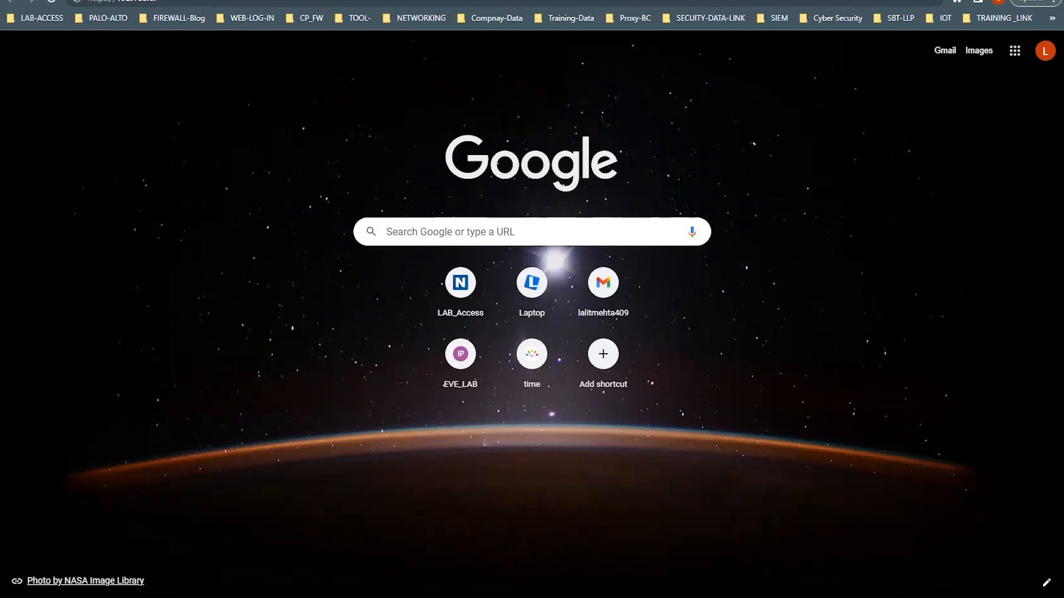
click(175, 3)
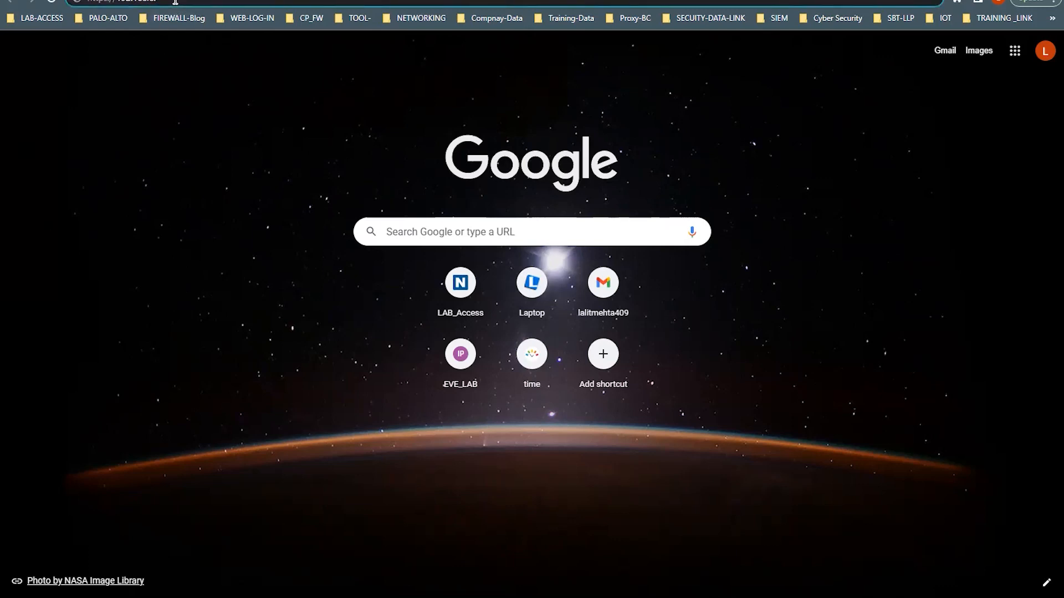
key(Return)
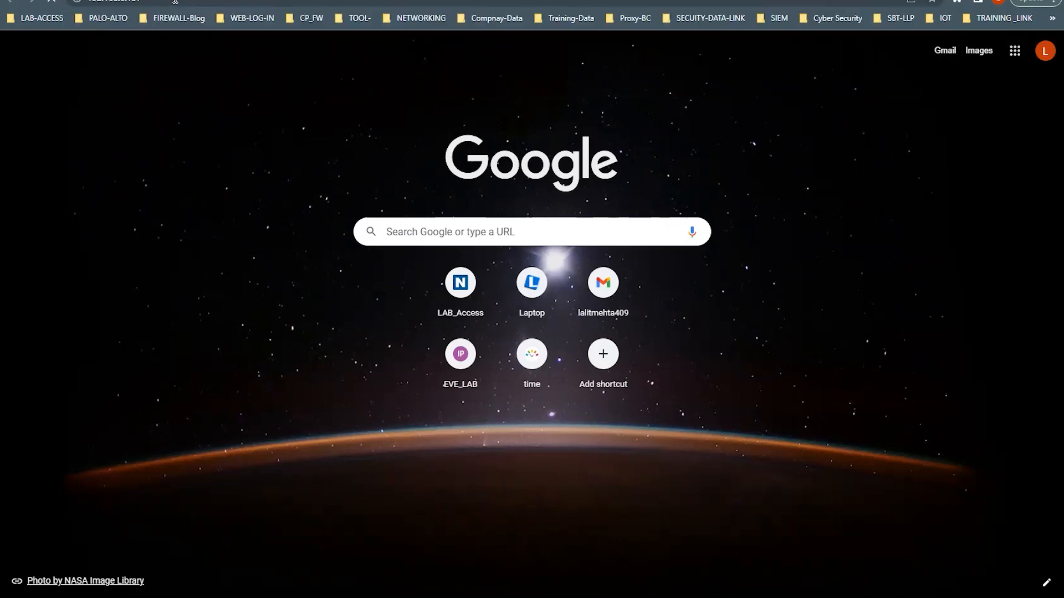
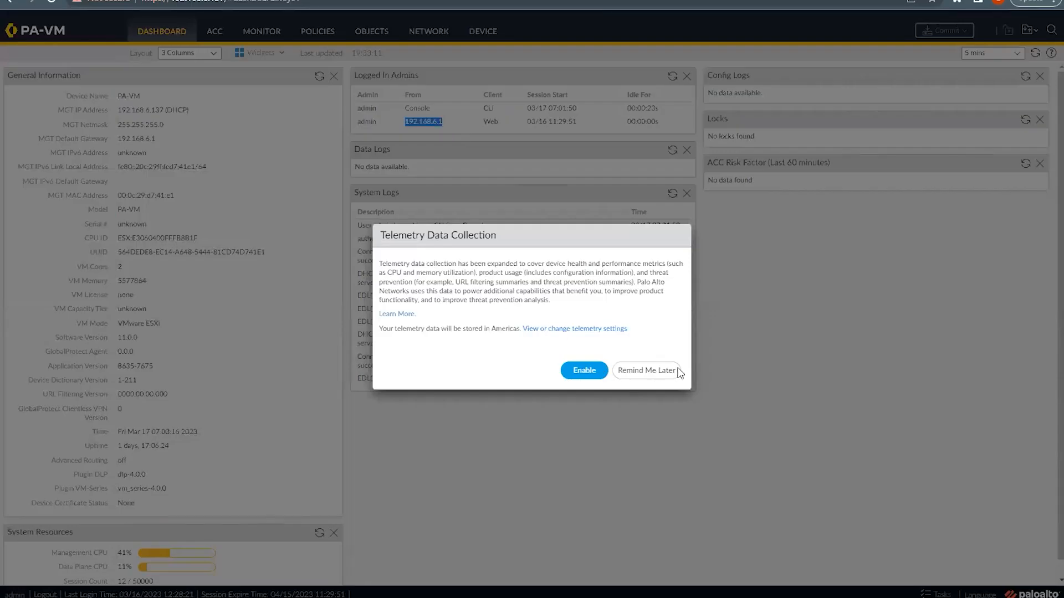
Step: Dismiss the telemetry prompt with Remind Me Later and show the Network interfaces list
click(657, 379)
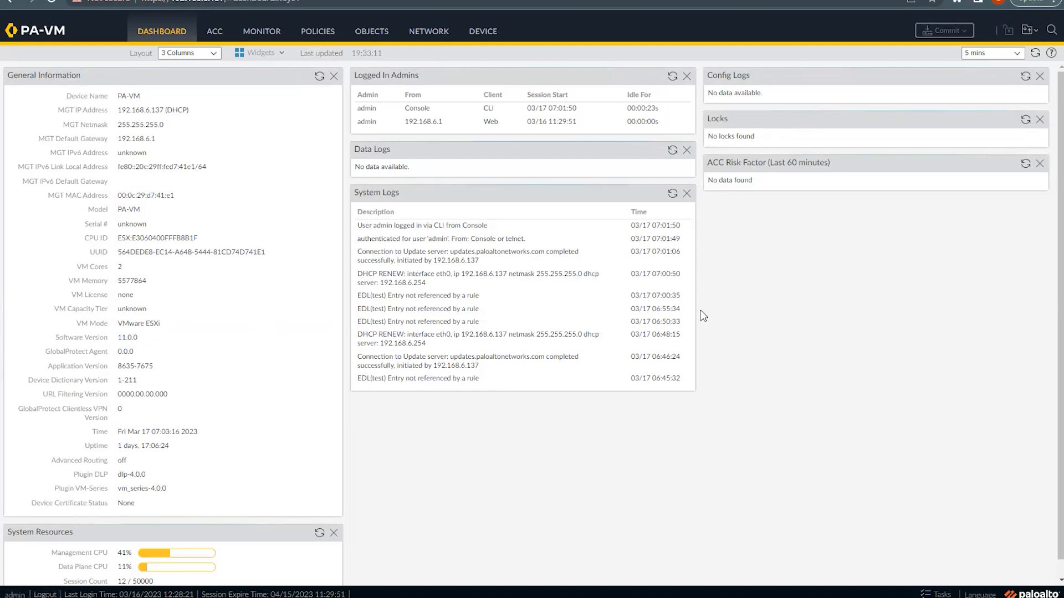
click(431, 34)
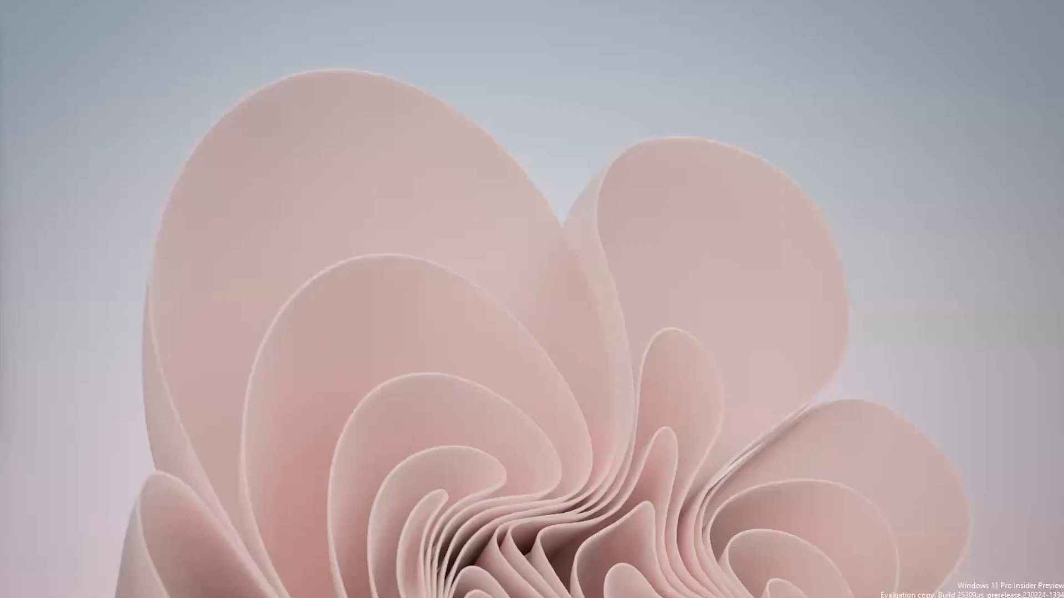
Step: Switch to the browser window showing the HA PA-VM dashboard at 10.0.0.50
mouse_move(757, 597)
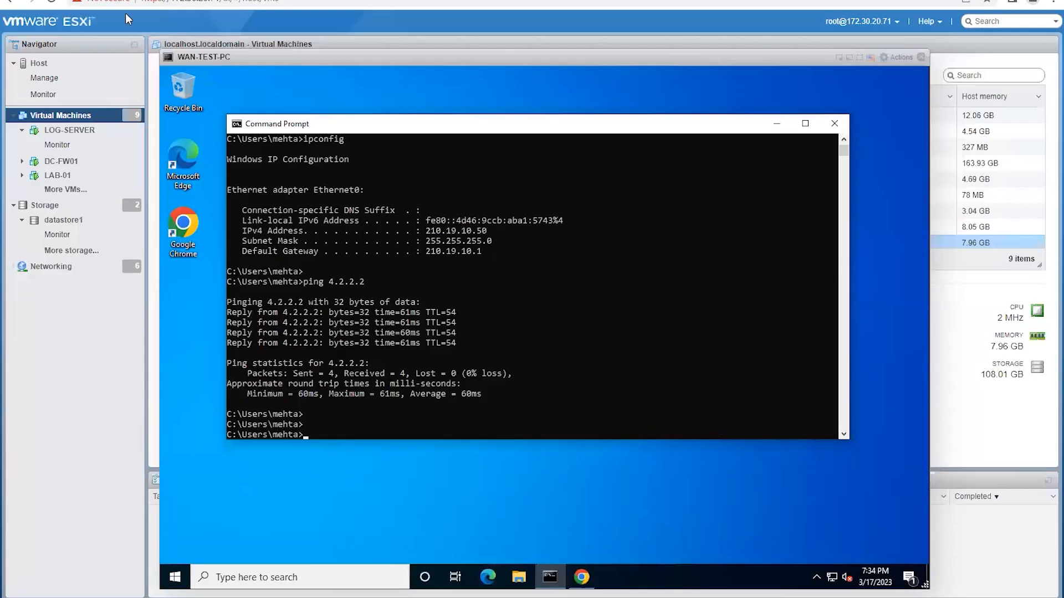
click(581, 577)
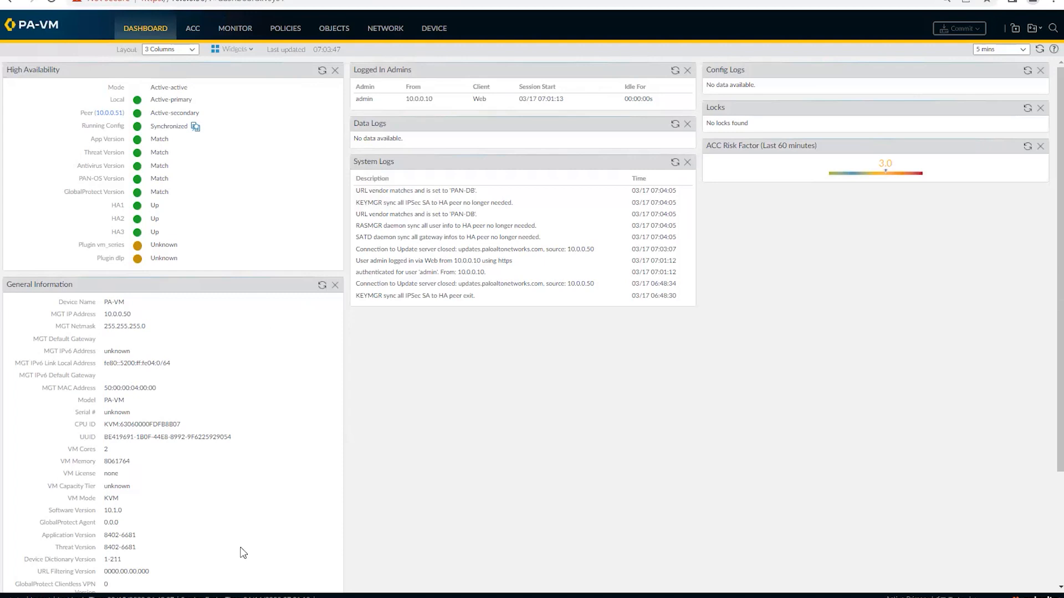
Step: Launch Notepad from Windows search and move its window to the right
key(super)
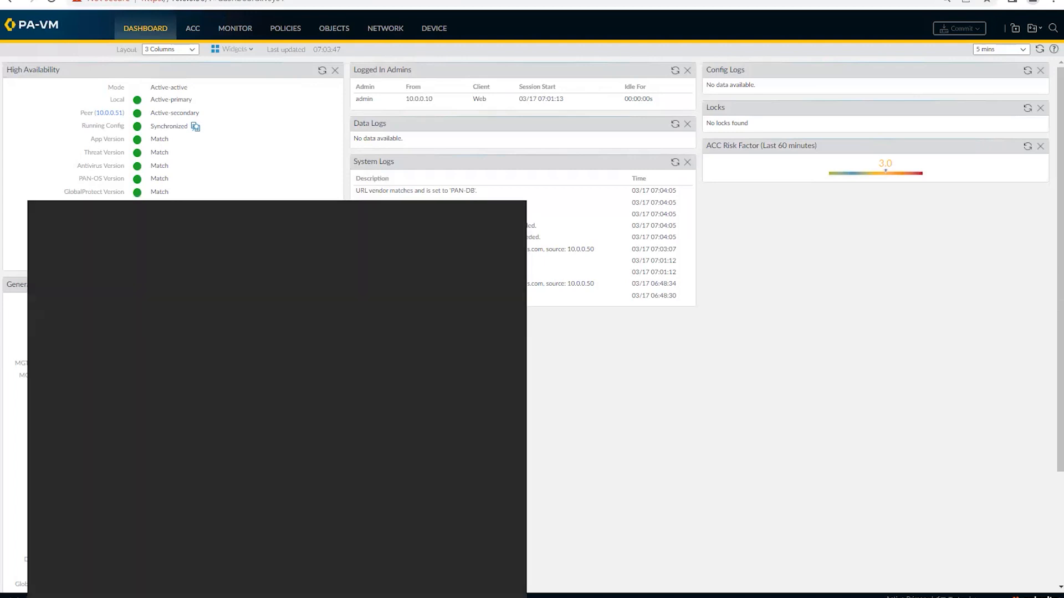
text(not)
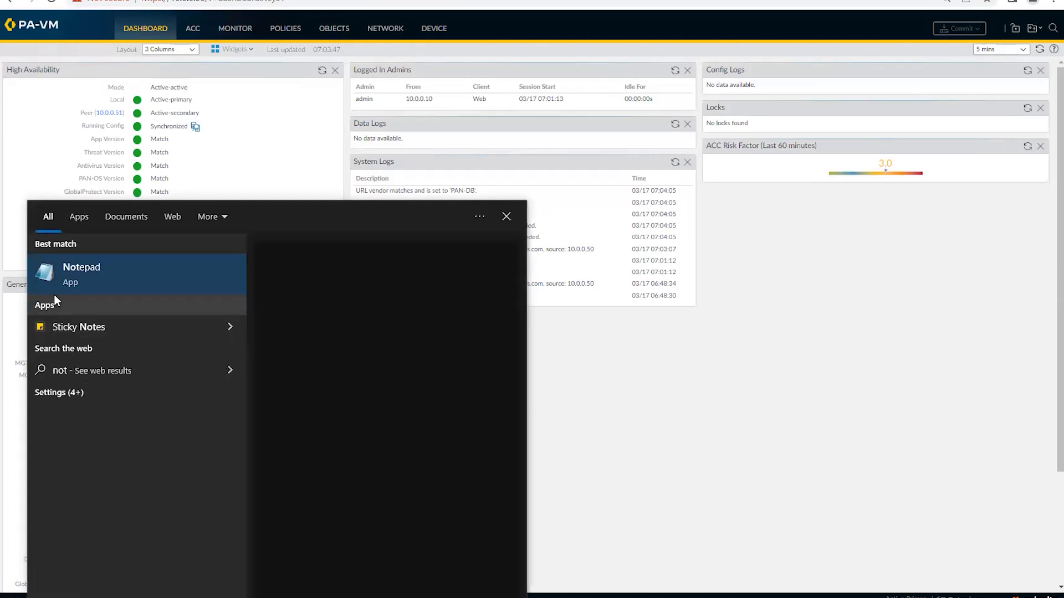
click(553, 311)
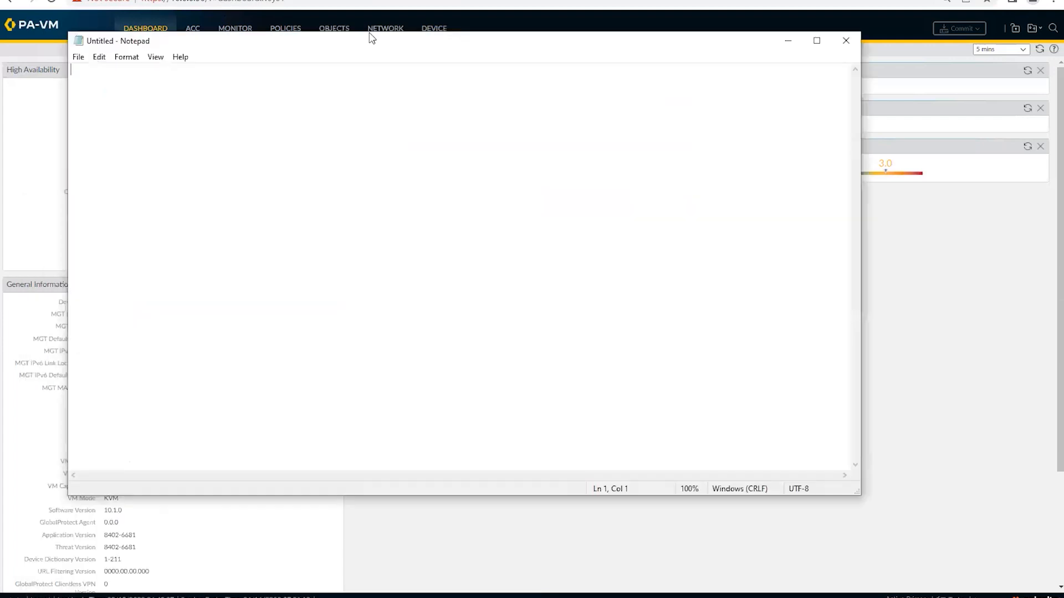
drag(291, 44, 526, 85)
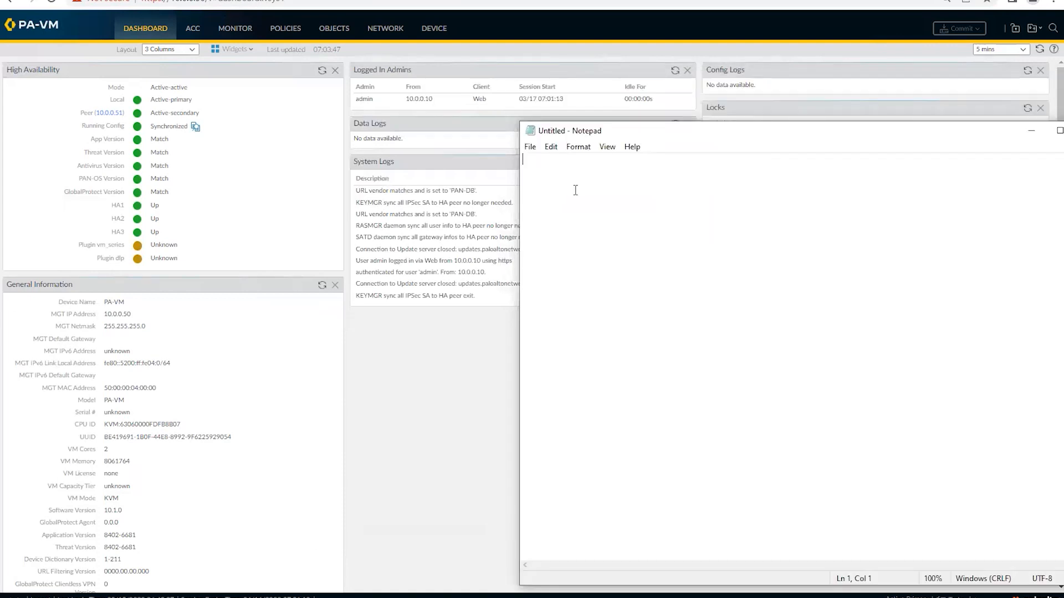
Step: Type a '1) user' note listing the two VPN users and their shared password
text(1) user bob & tom)
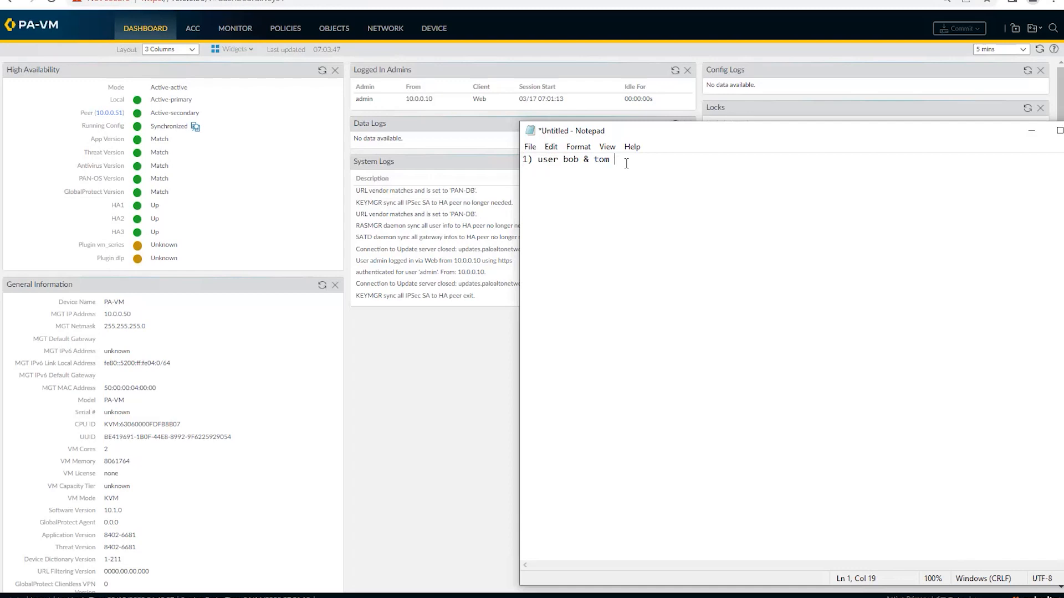
text(test@123)
Step: In the firewall GUI, go to Device > Local User Database > Users
click(404, 415)
click(443, 31)
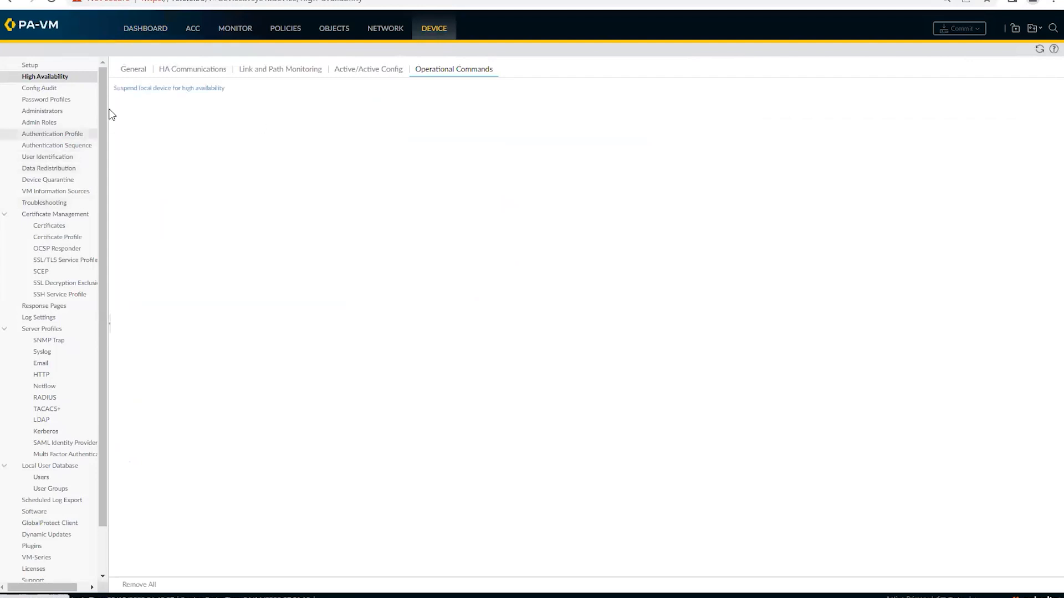
click(48, 112)
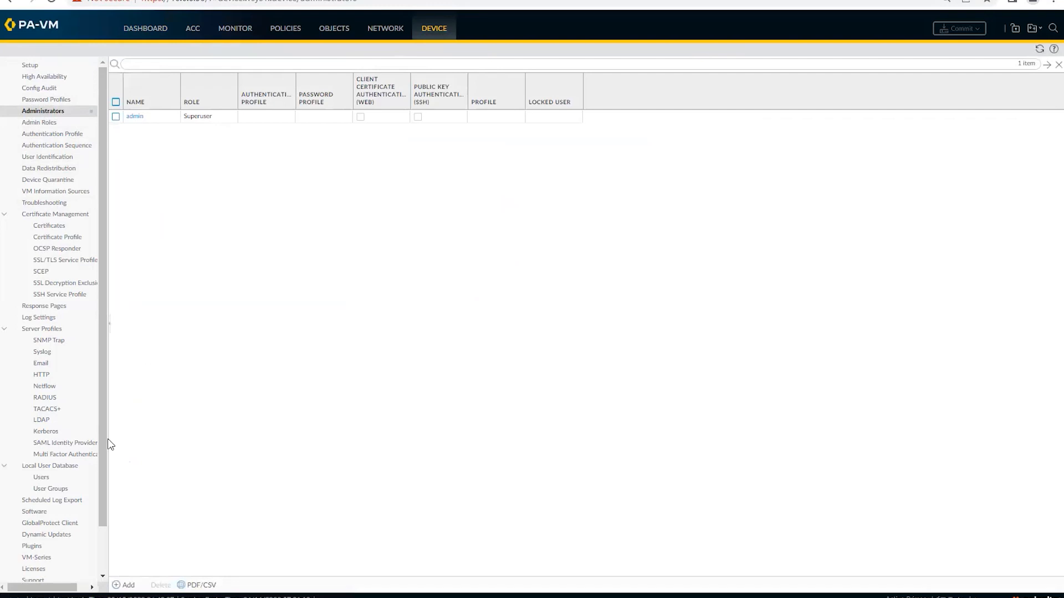
scroll(101, 490, down, 1)
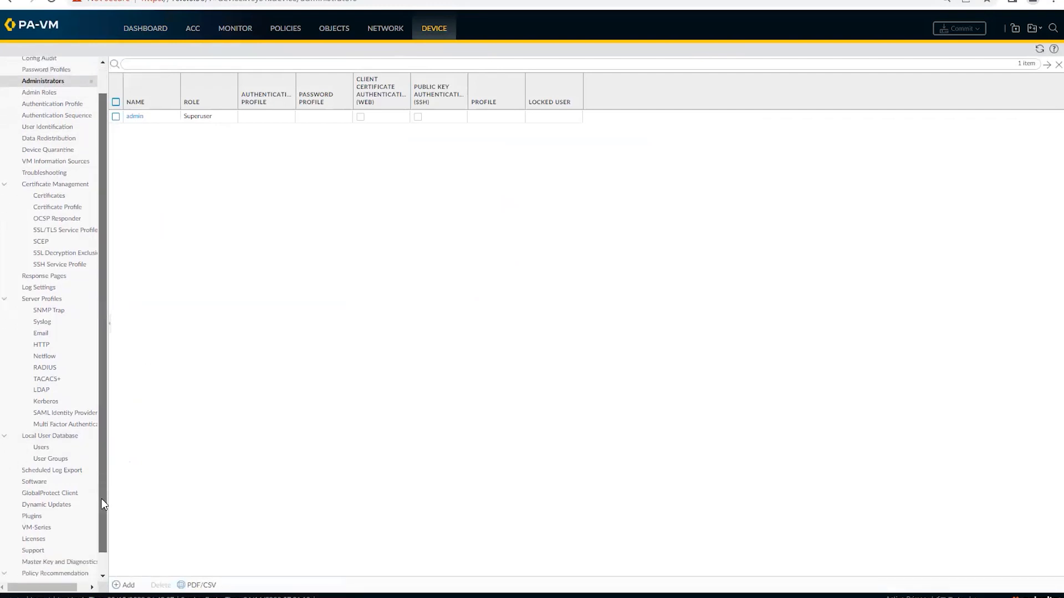
click(42, 442)
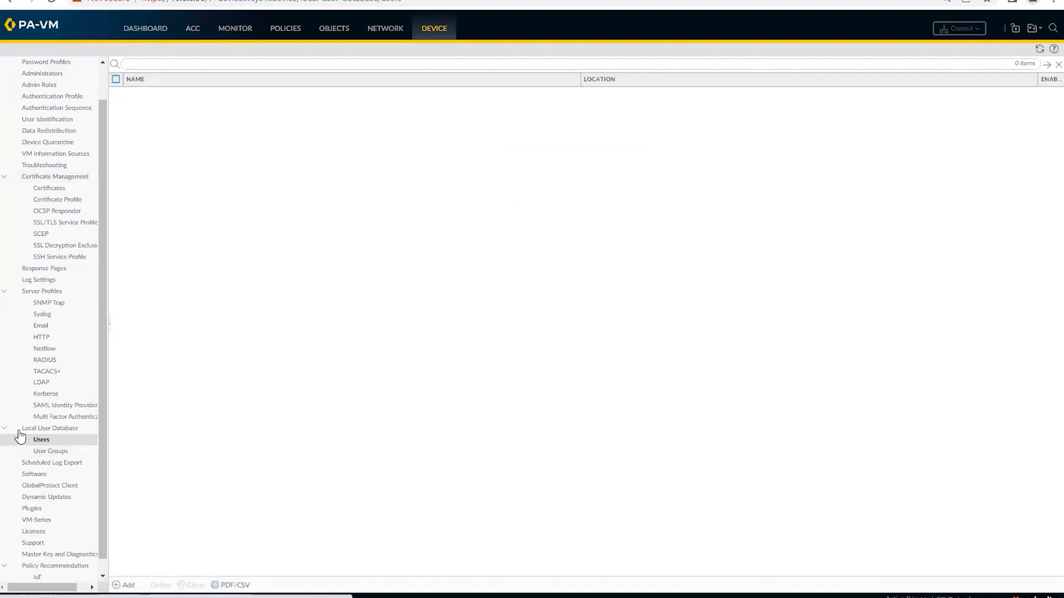
Step: Add the first local user with its password, retyping the mistyped confirmation
click(122, 586)
text(bob)
click(472, 302)
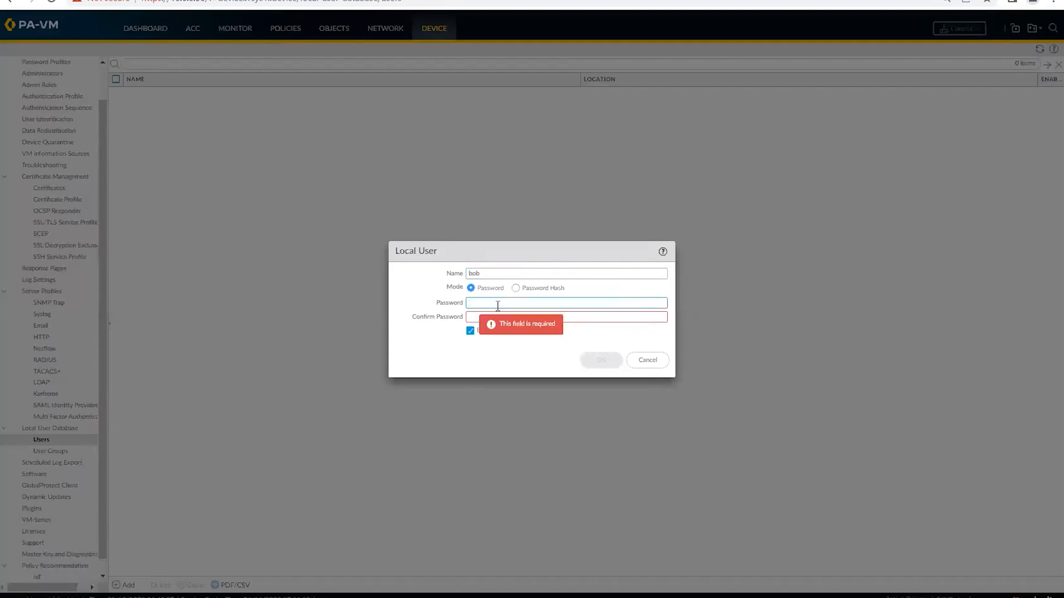
text(********)
click(480, 315)
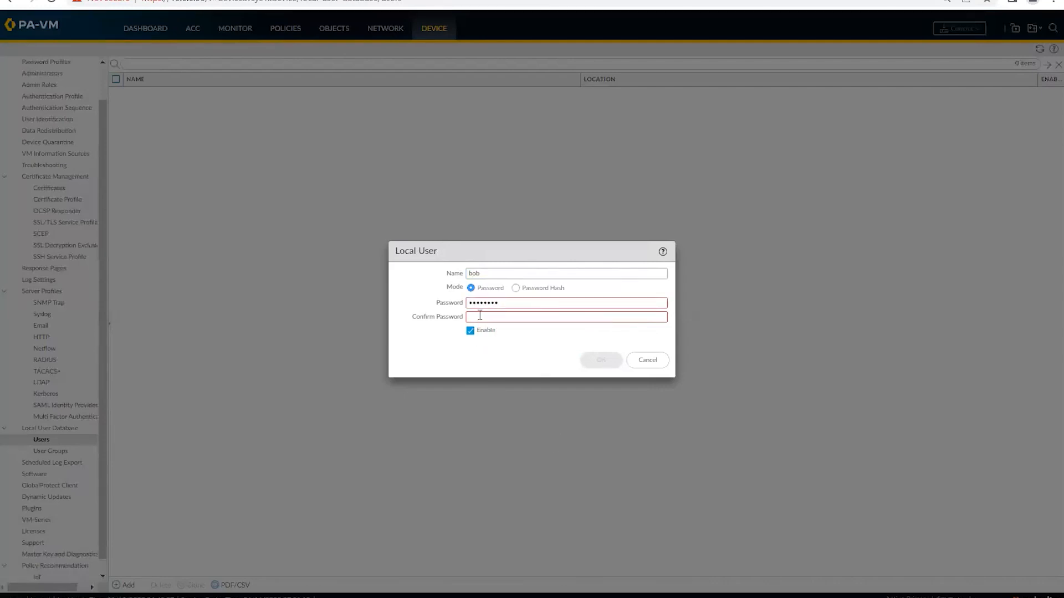
text(****)
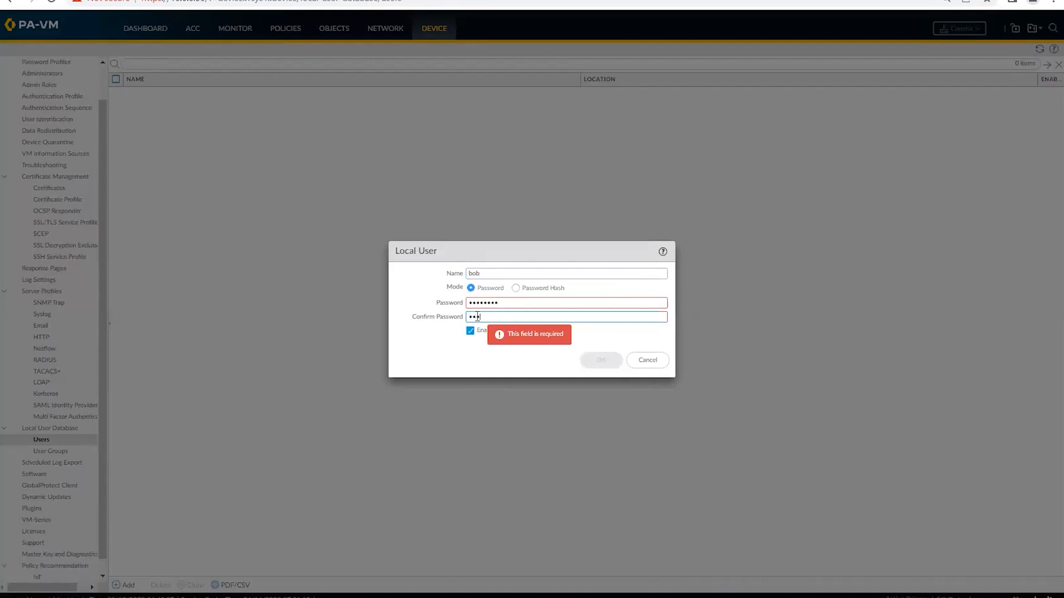
text(****)
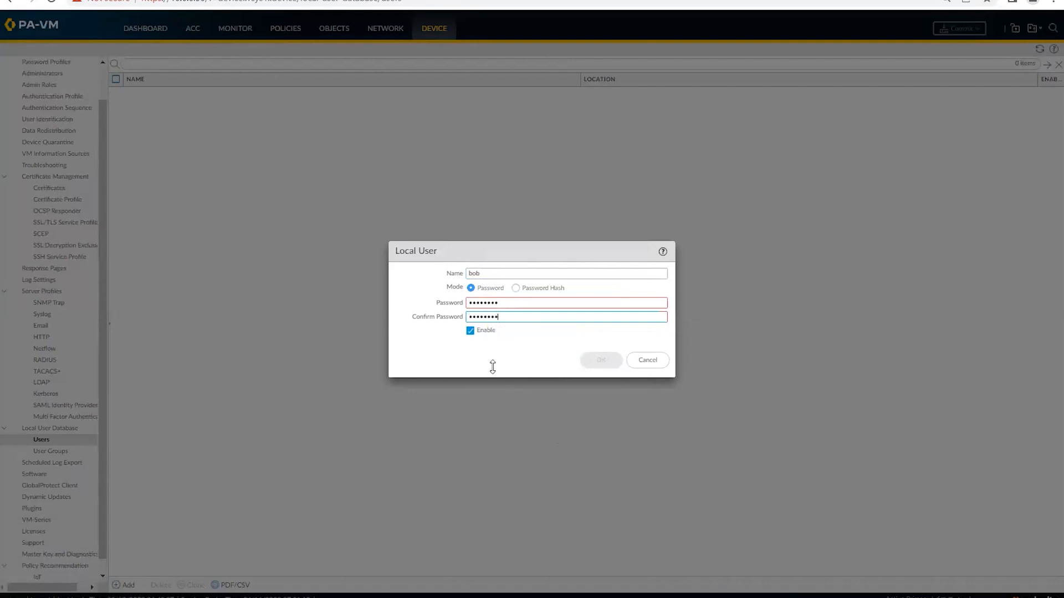
drag(504, 304, 410, 308)
key(BackSpace)
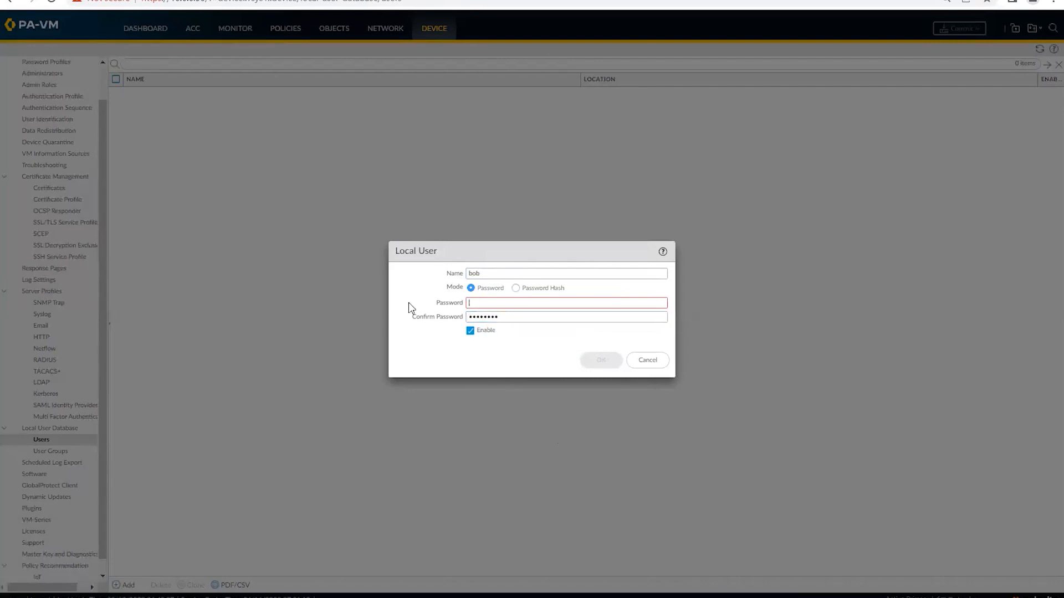
text(********)
key(Tab)
key(BackSpace)
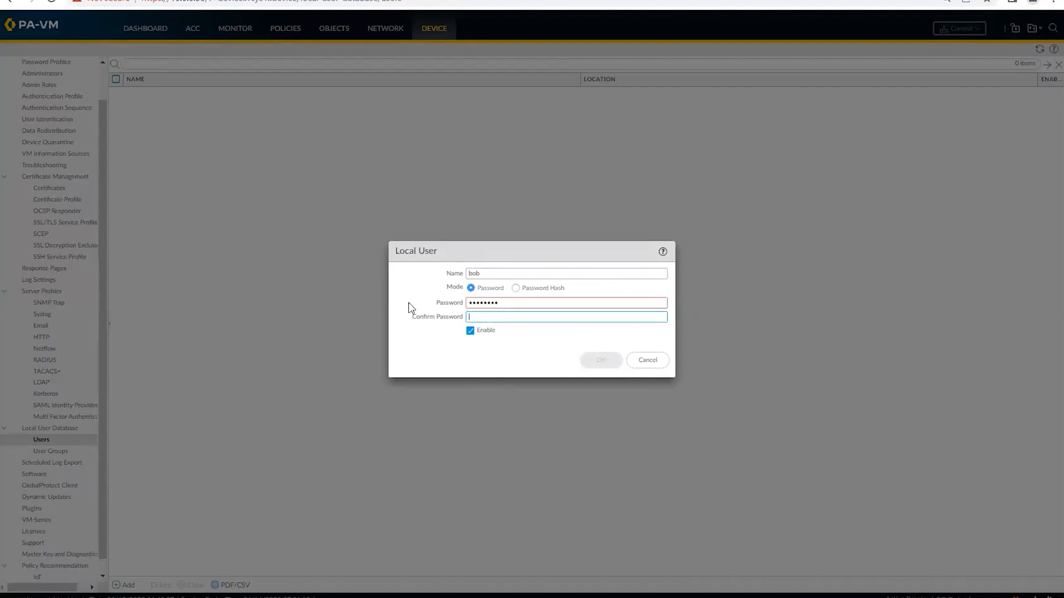
text(********)
click(615, 364)
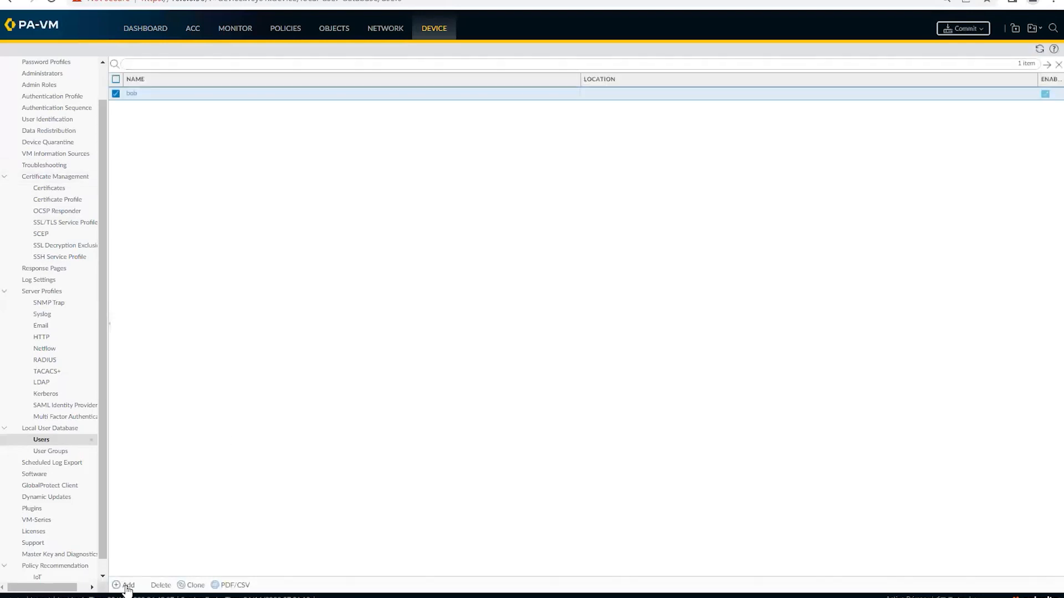
Step: Add the second local user with its password and confirmation
click(126, 586)
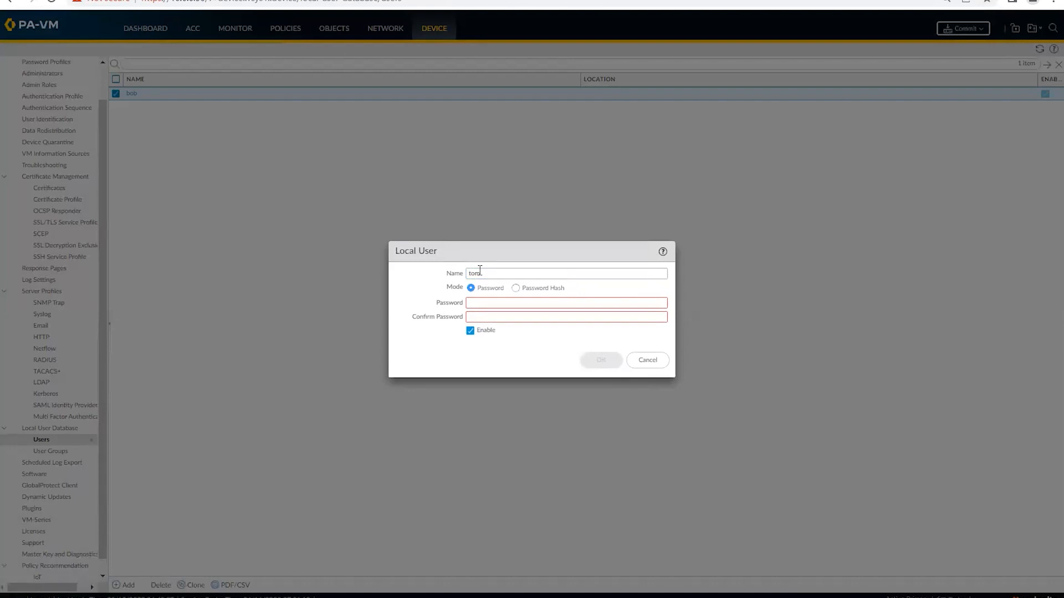
text(•••••)
click(480, 317)
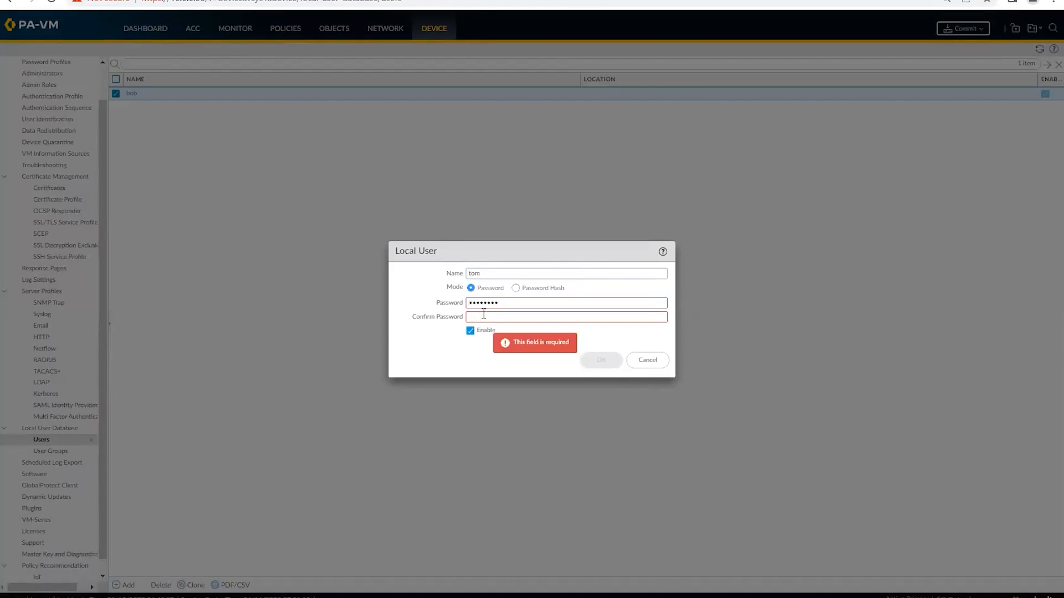
text(••••••••••)
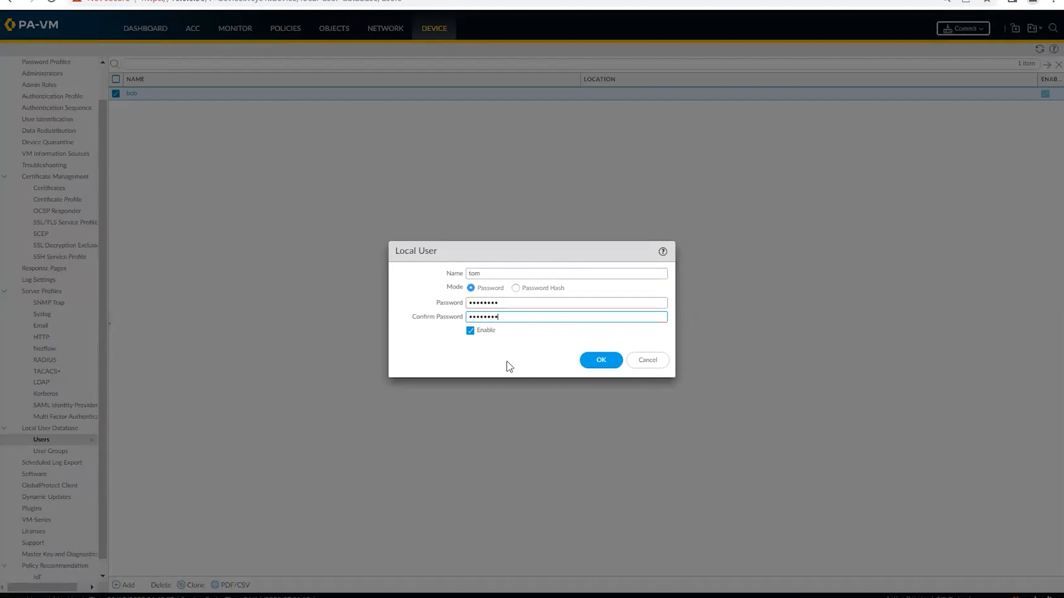
click(600, 361)
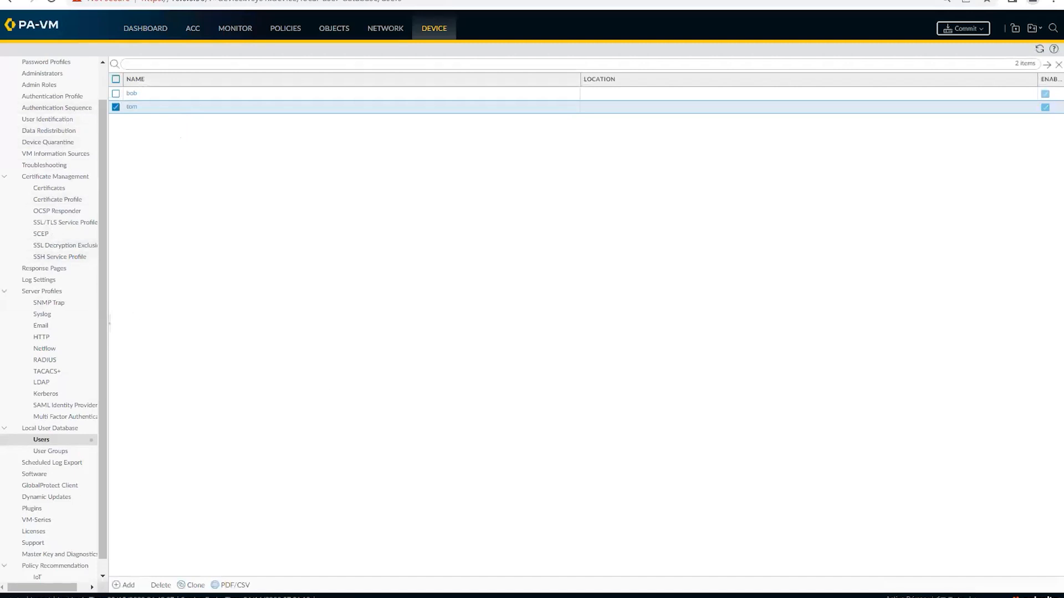
Step: Add '2) authentication profile' to the notes, then open Device > Authentication Profile
key(alt+Tab)
key(Return)
text(2) authen)
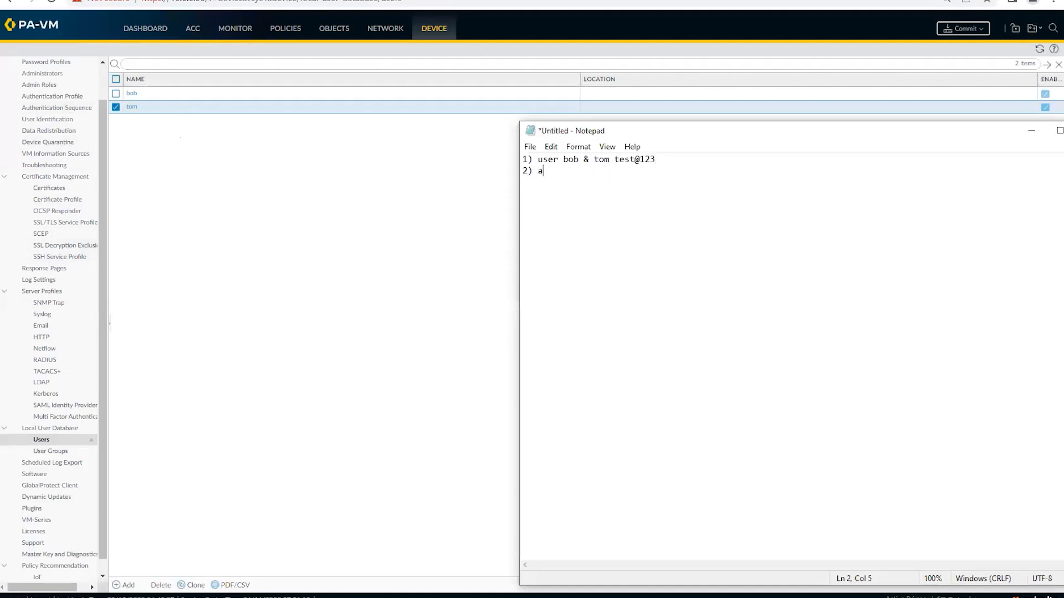
text(cation profile)
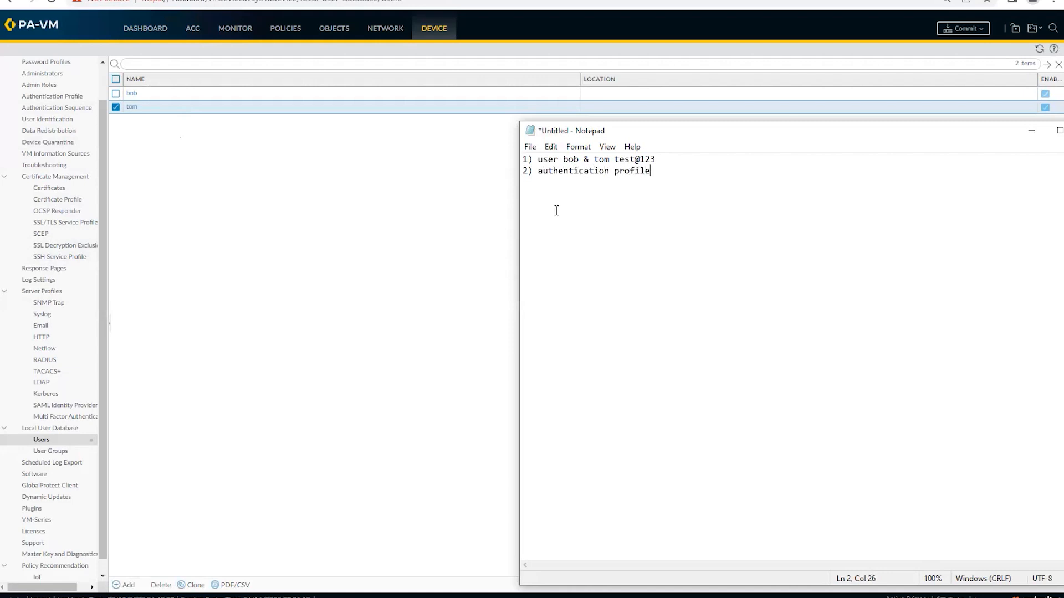
click(247, 201)
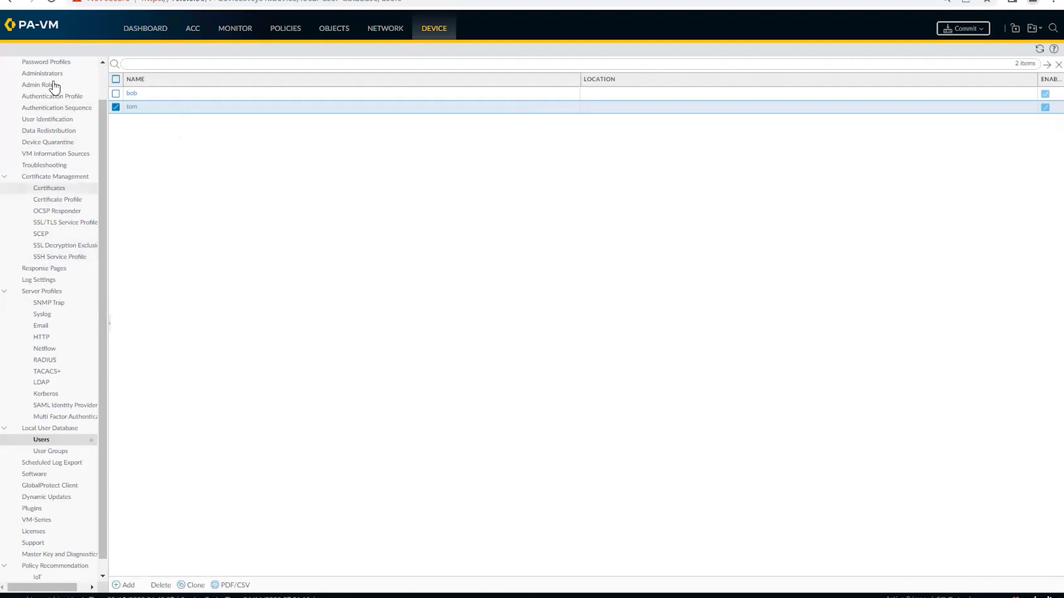
click(39, 98)
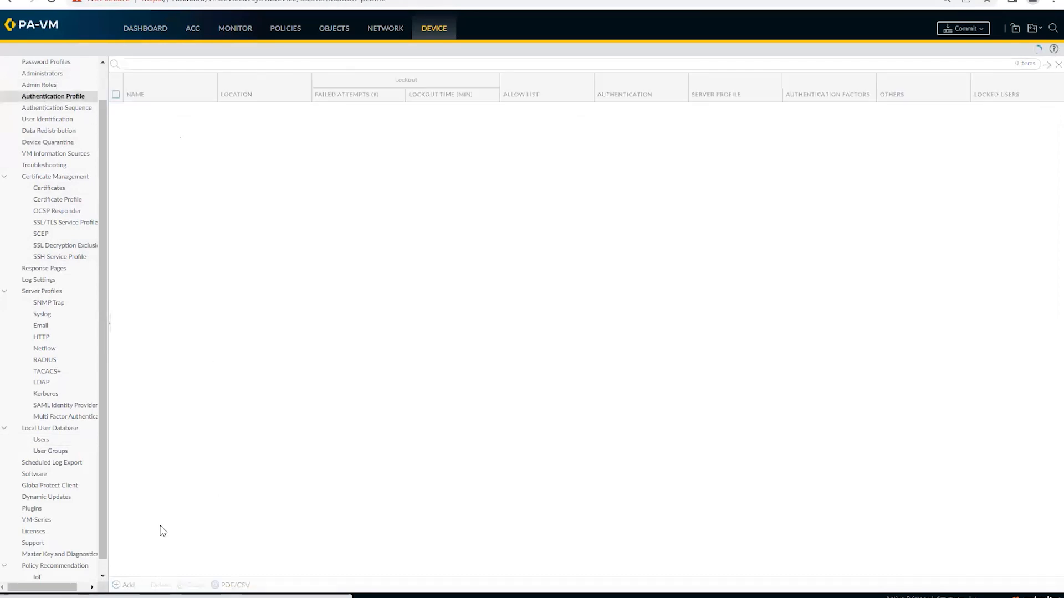
Step: Start a new authentication profile named GP-VPN-Auth with type Local Database
click(126, 585)
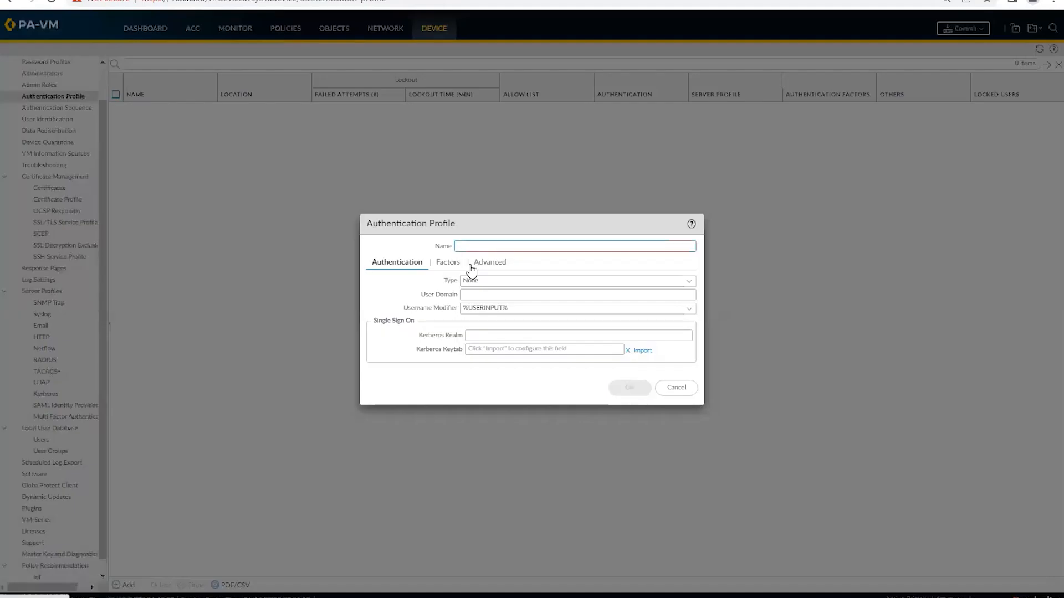
text(GP-VPN-Auth)
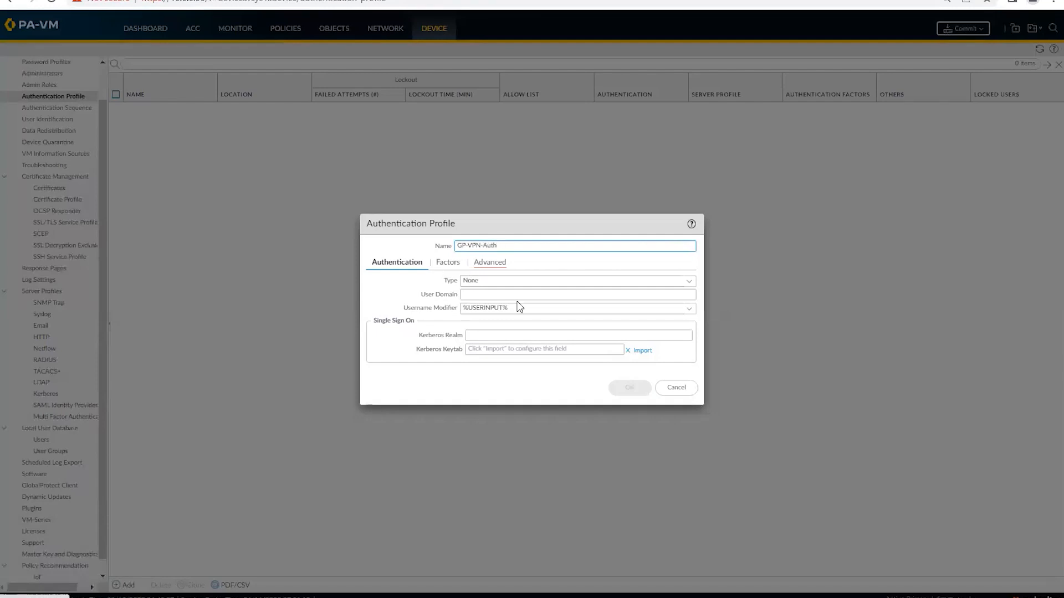
click(689, 283)
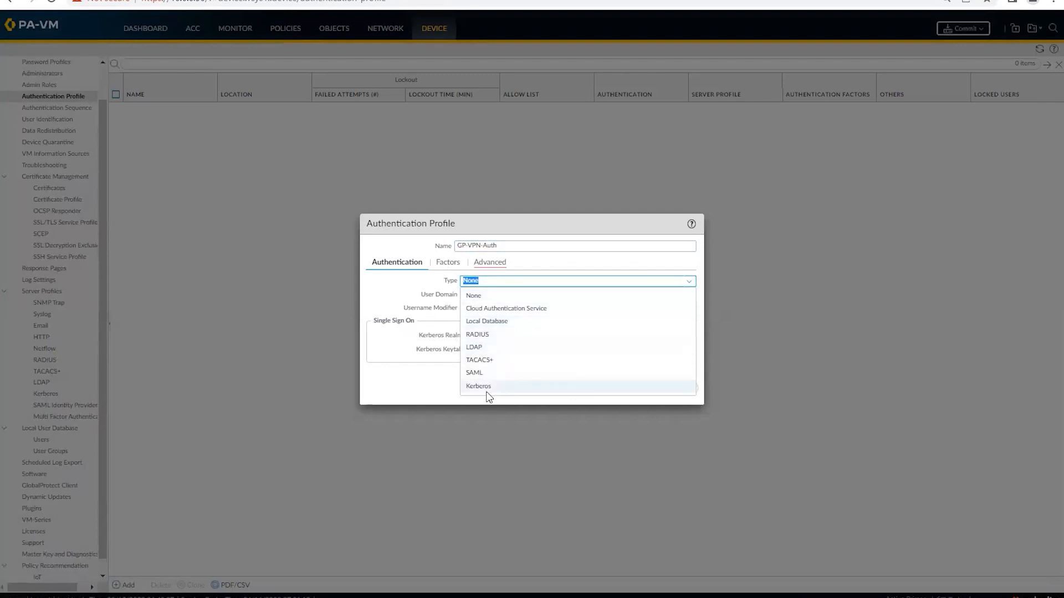
click(487, 323)
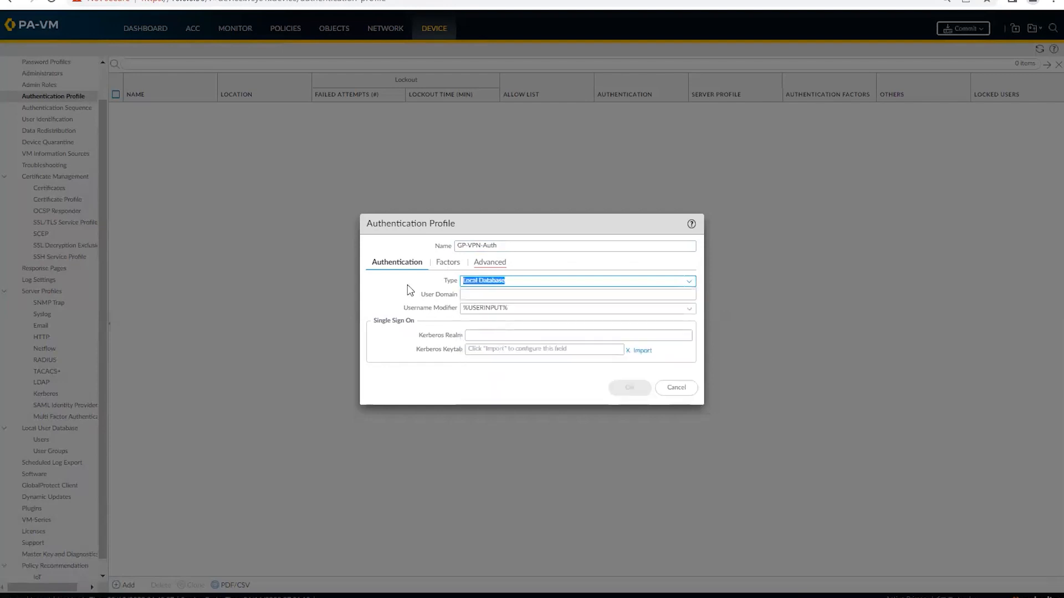
Step: Add both local users to GP-VPN-Auth's Advanced allow list and save the profile
click(488, 263)
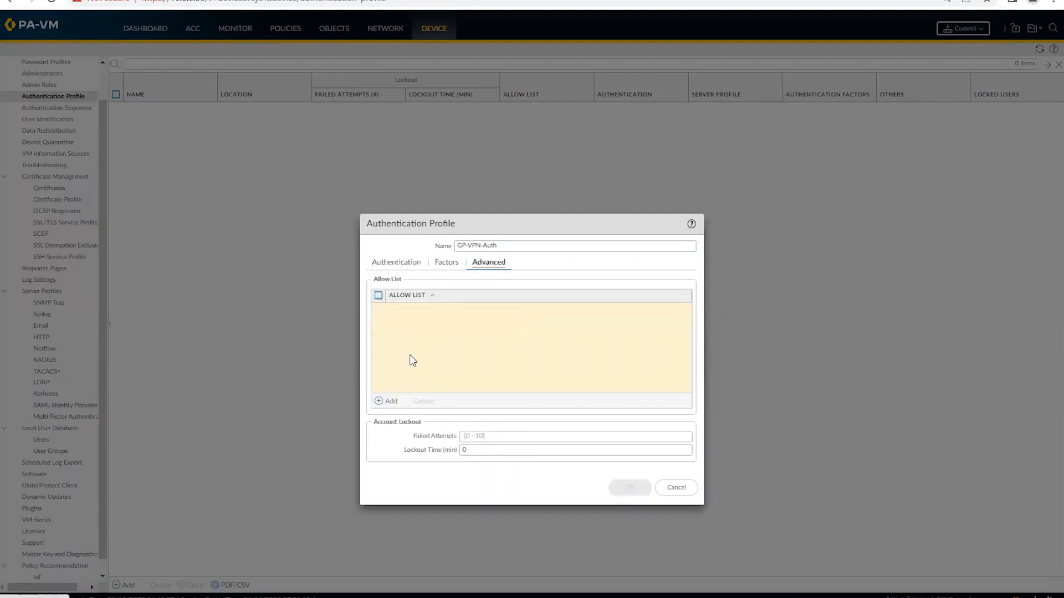
click(382, 401)
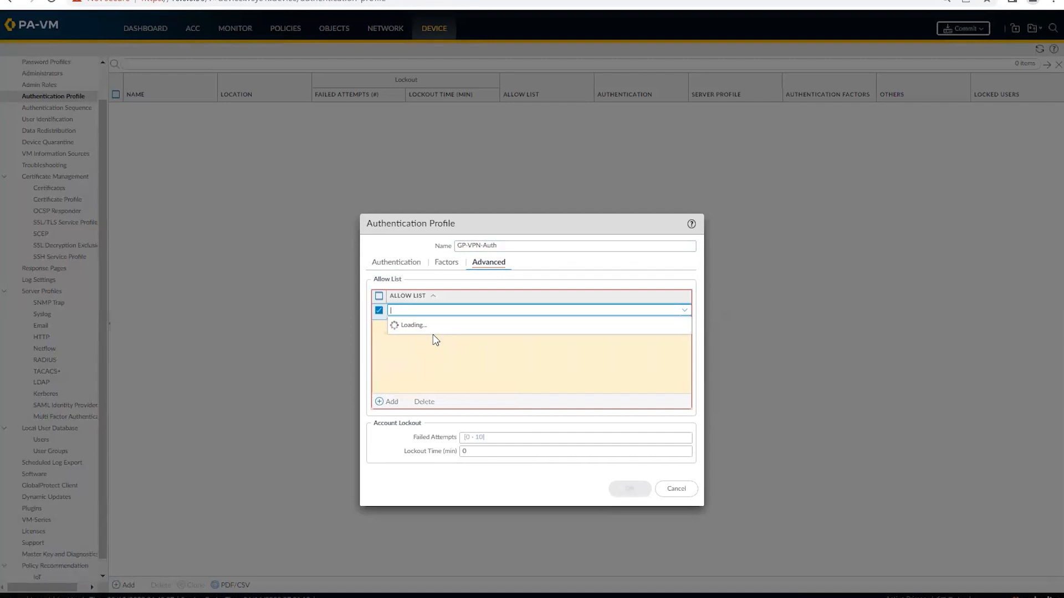
click(410, 333)
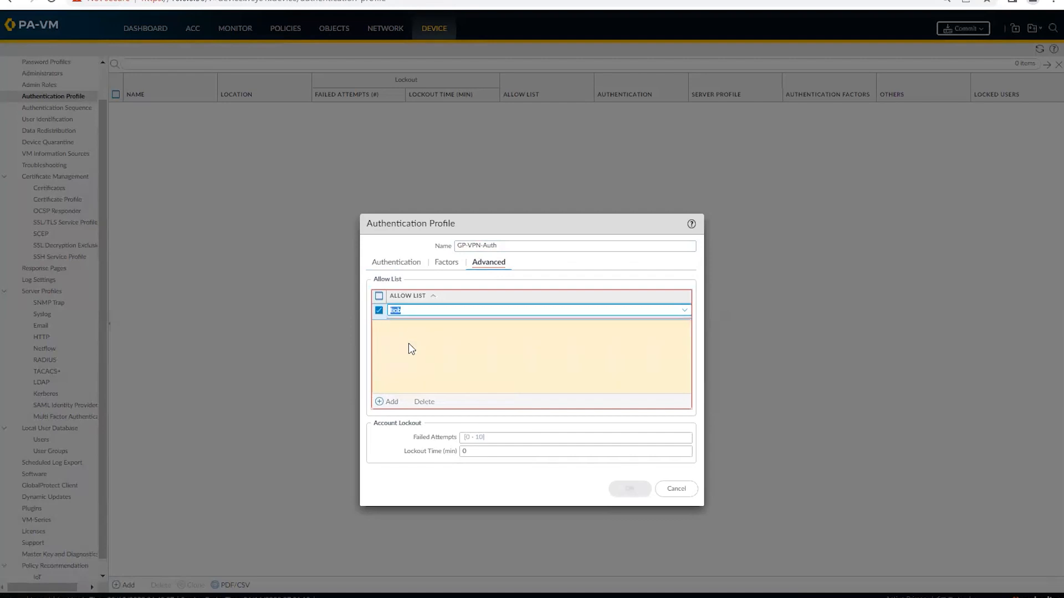
click(380, 402)
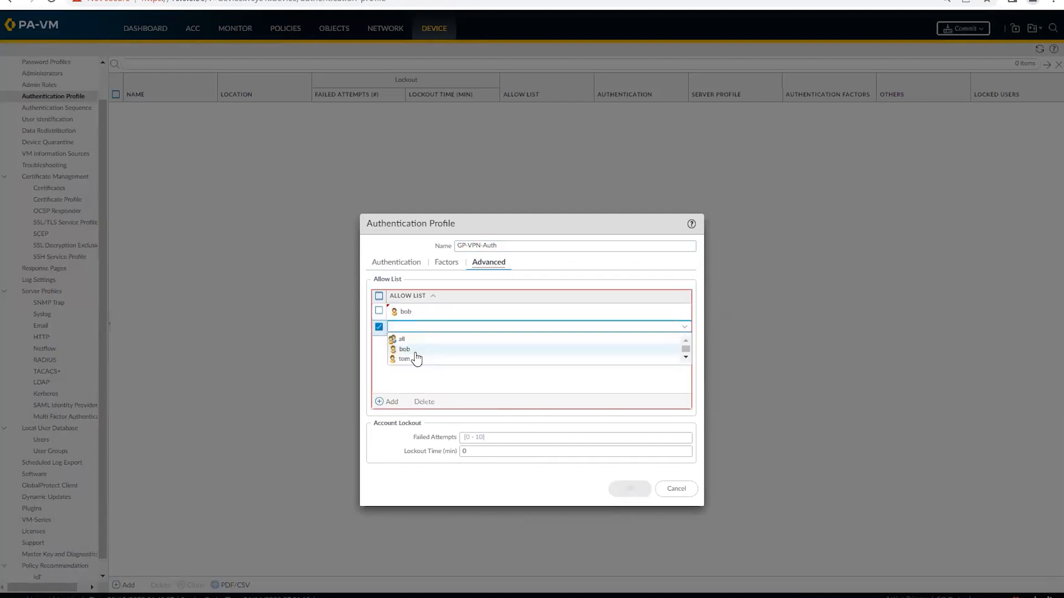
click(410, 360)
click(465, 377)
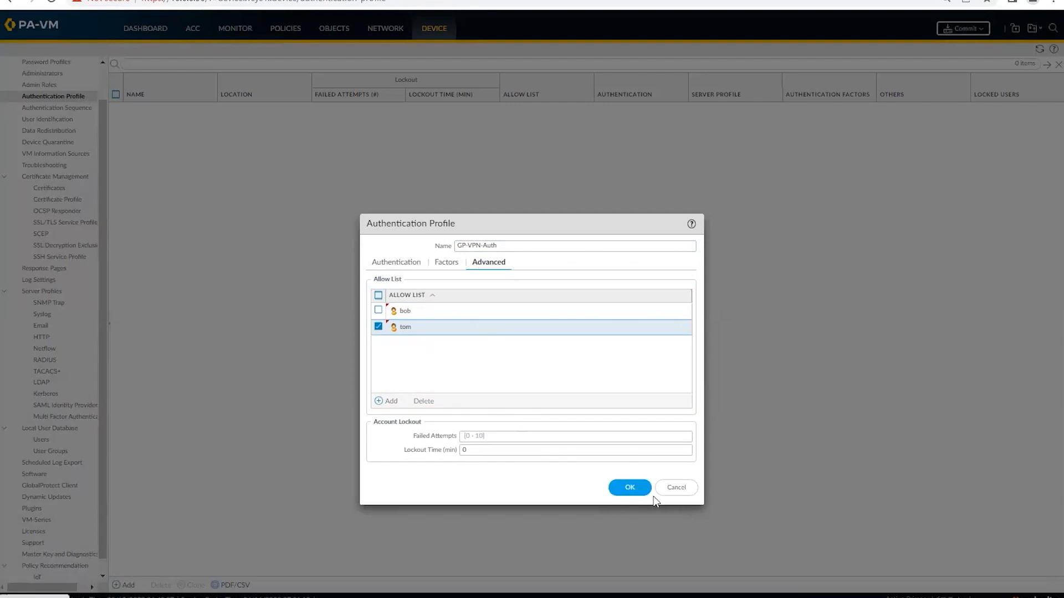
click(630, 489)
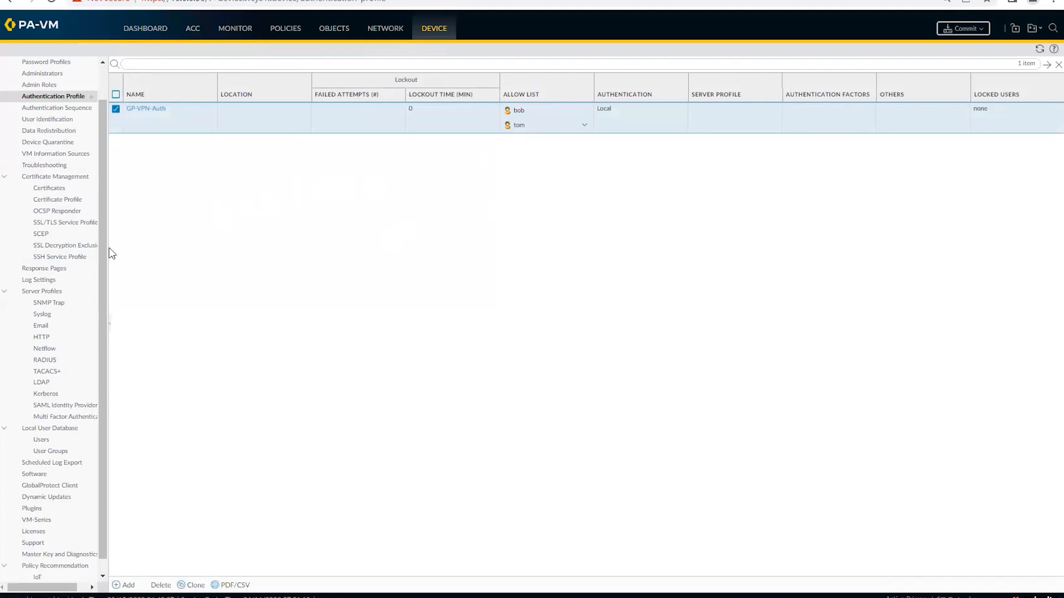
scroll(78, 252, up, 1)
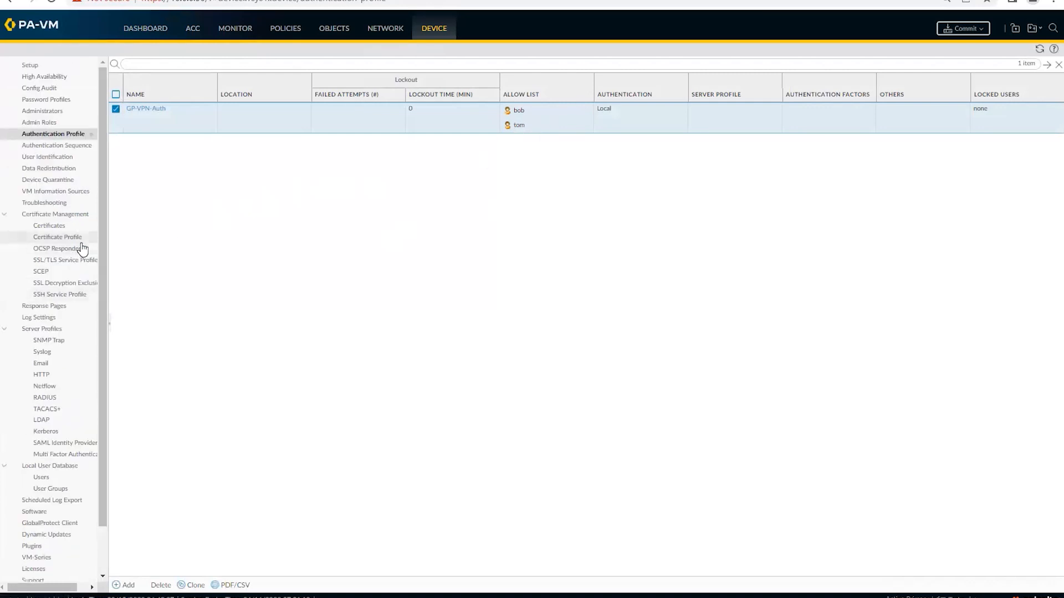
click(62, 228)
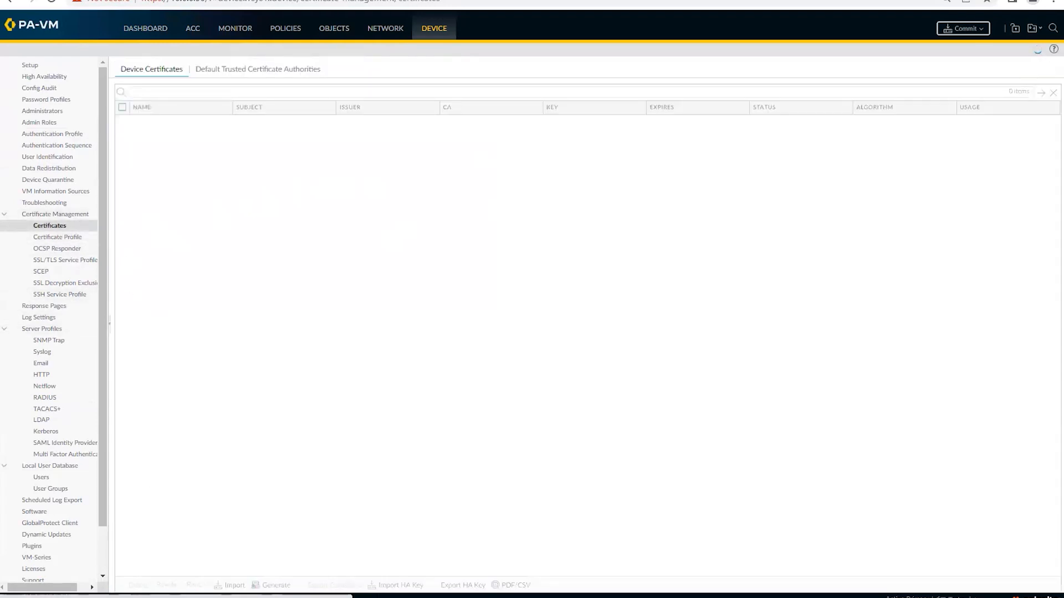
Step: Add a third note item, '3) Cert Profile', correcting its typos
key(alt+Tab)
key(Return)
key(Return)
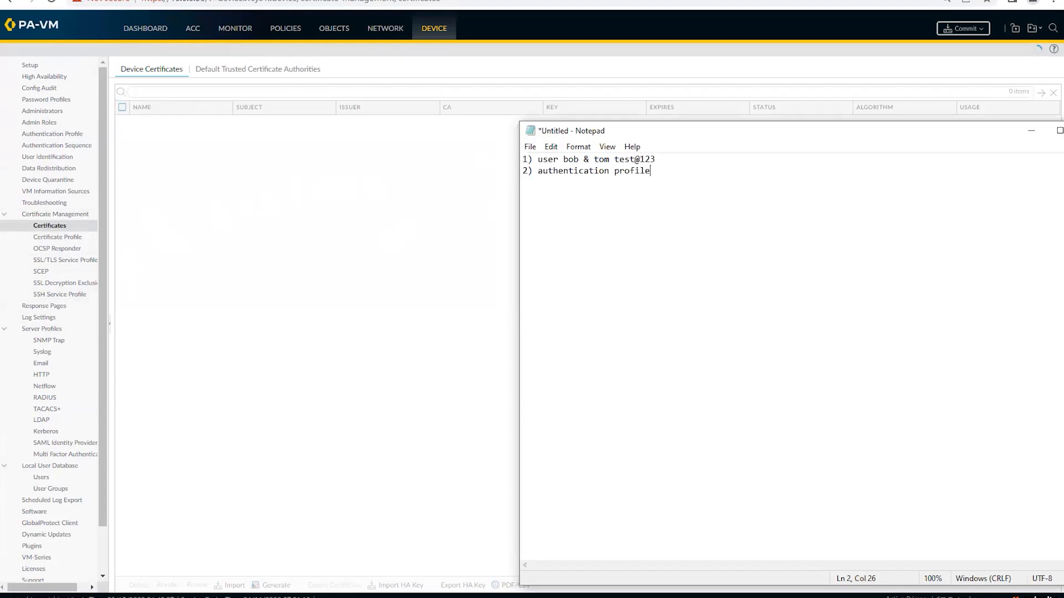
text(3)
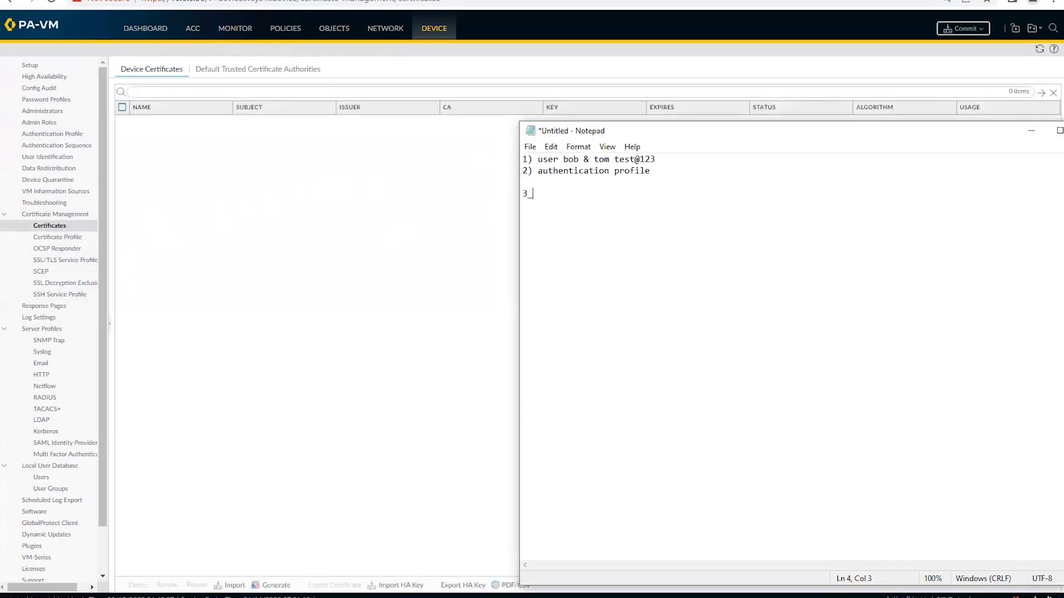
text(0 Cert Profiel)
key(BackSpace)
key(BackSpace)
text(le)
click(532, 192)
key(BackSpace)
Step: Generate a certificate-authority certificate gpvpn-cert with common name 210.19.10.11
click(131, 320)
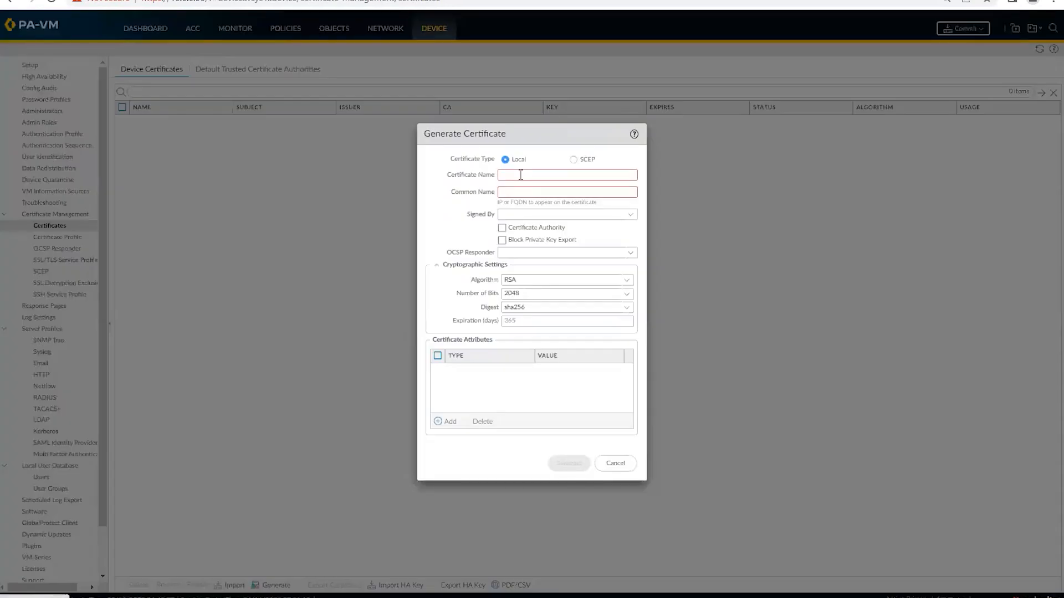
click(520, 175)
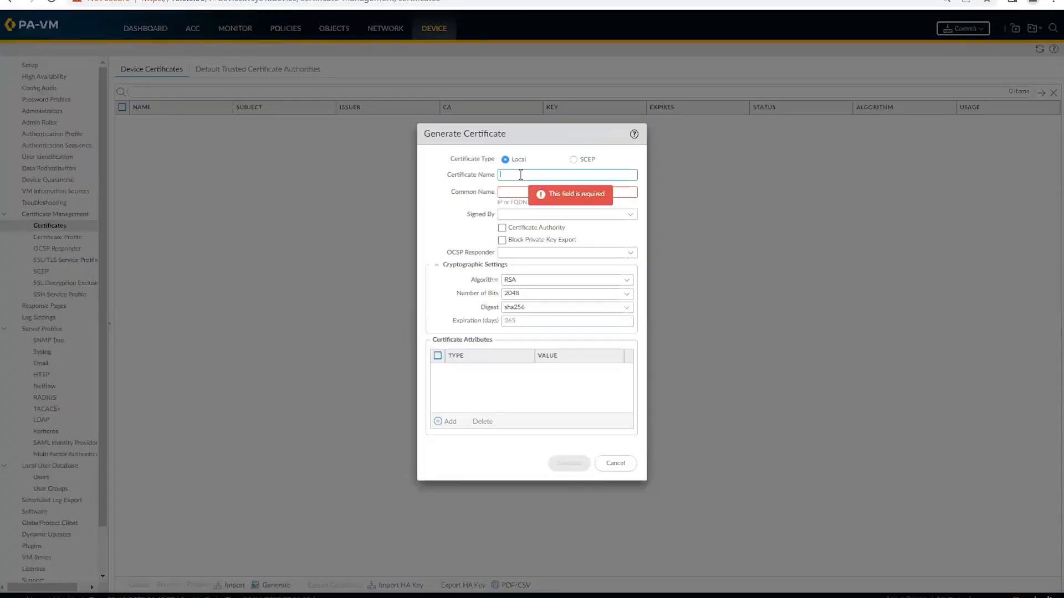
text(gpvpn-cert)
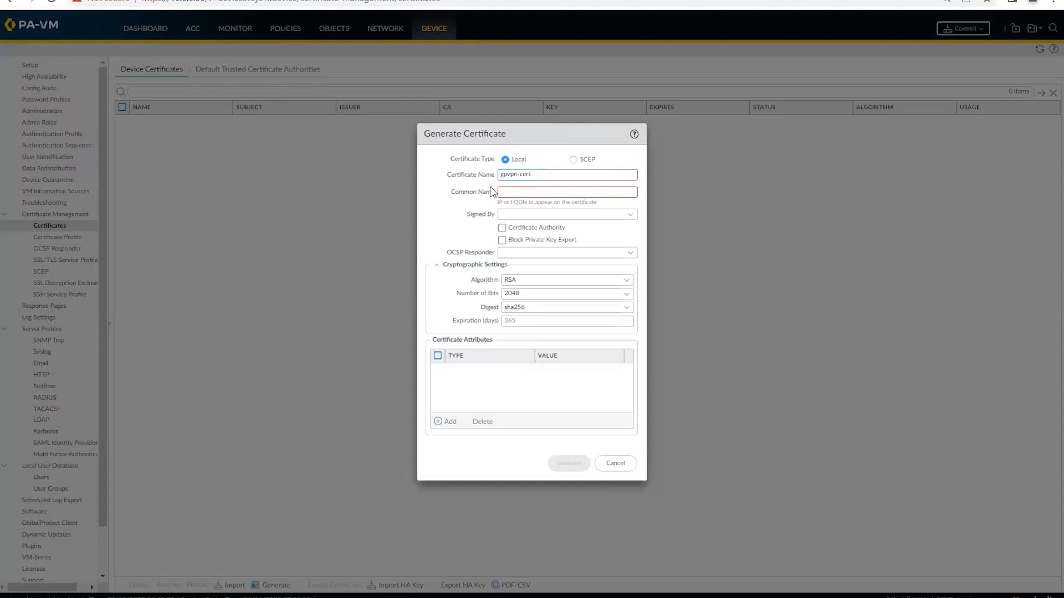
click(517, 191)
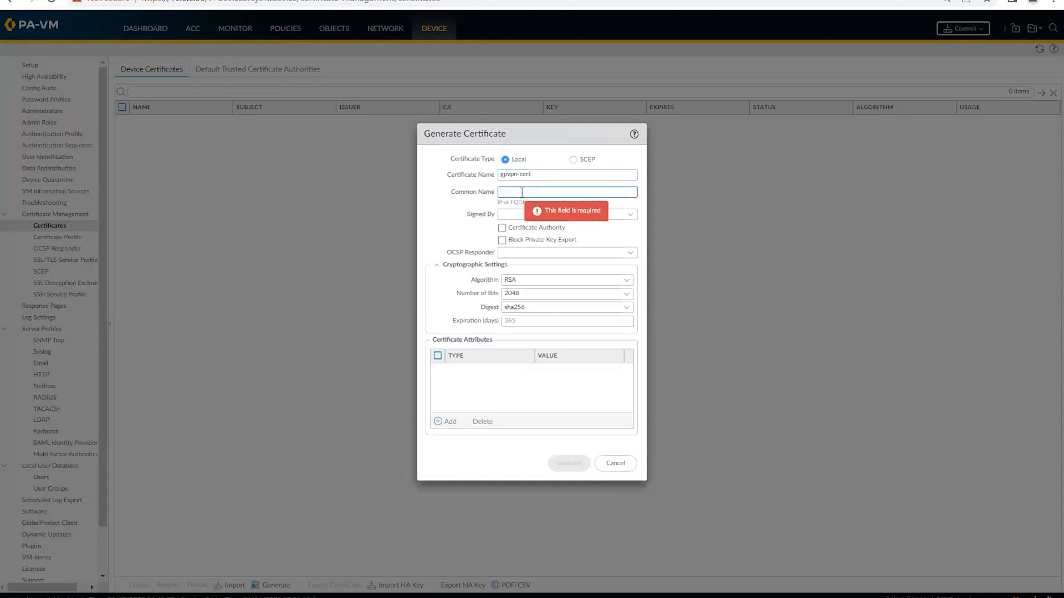
text(2110)
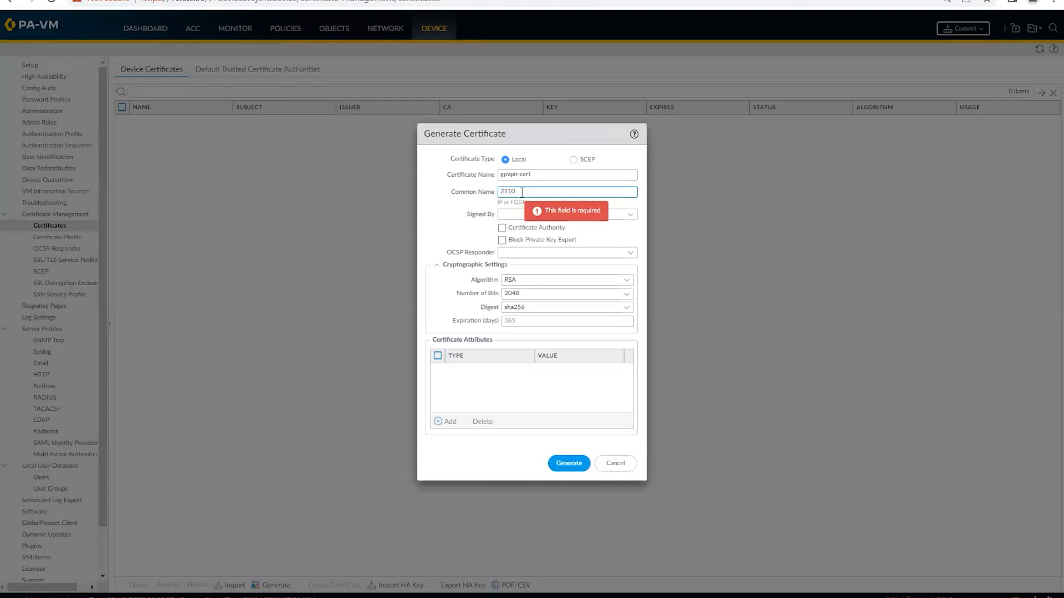
key(BackSpace)
text(0.191)
text(.)
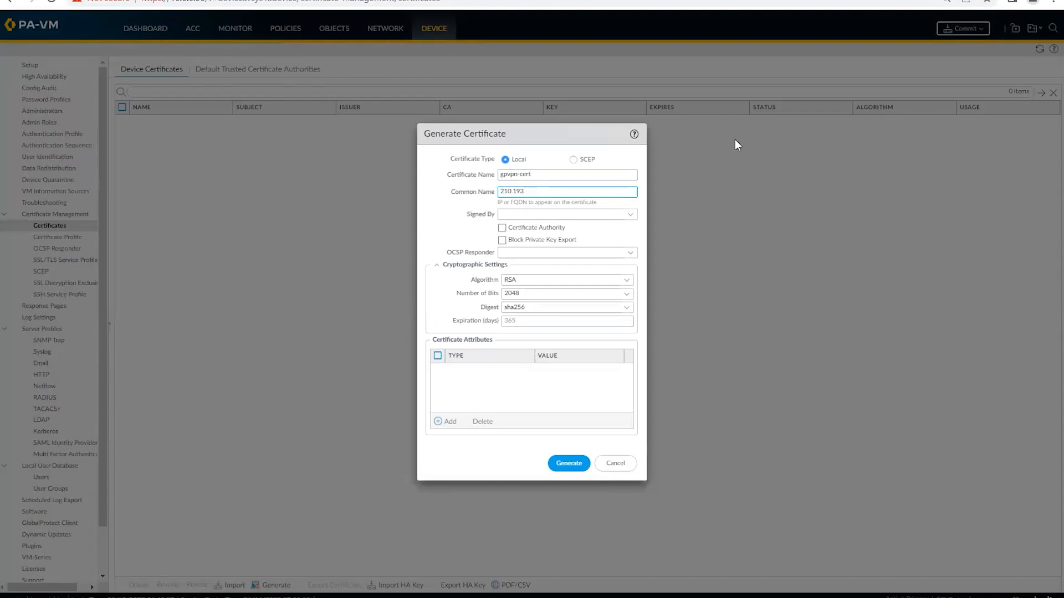
text(.10.11)
click(502, 227)
click(569, 465)
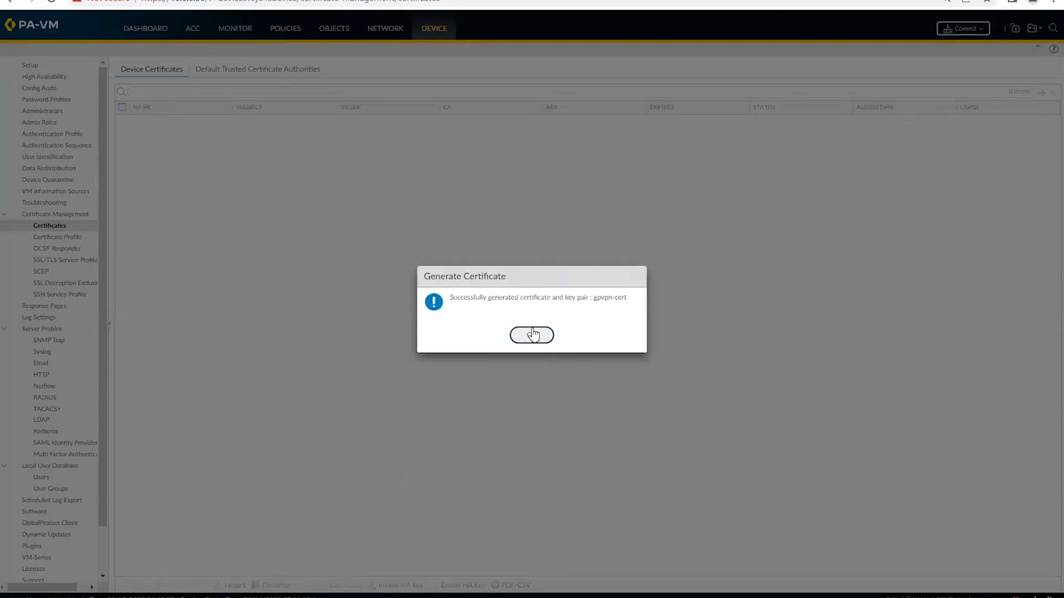
Step: Give gpvpn-cert the Forward Trust, Forward Untrust and Trusted Root CA usages
click(533, 333)
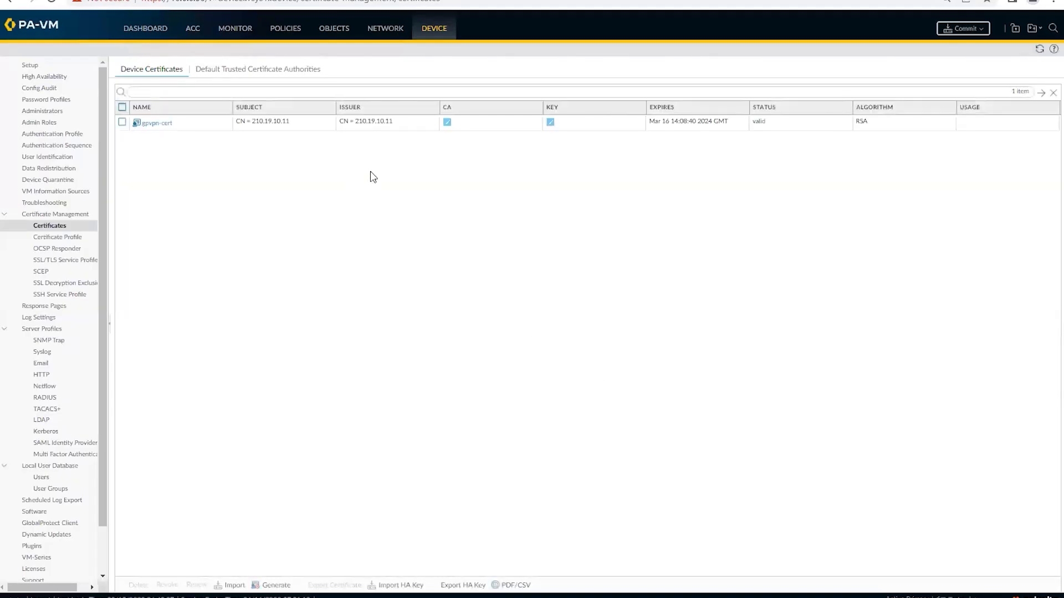
click(150, 127)
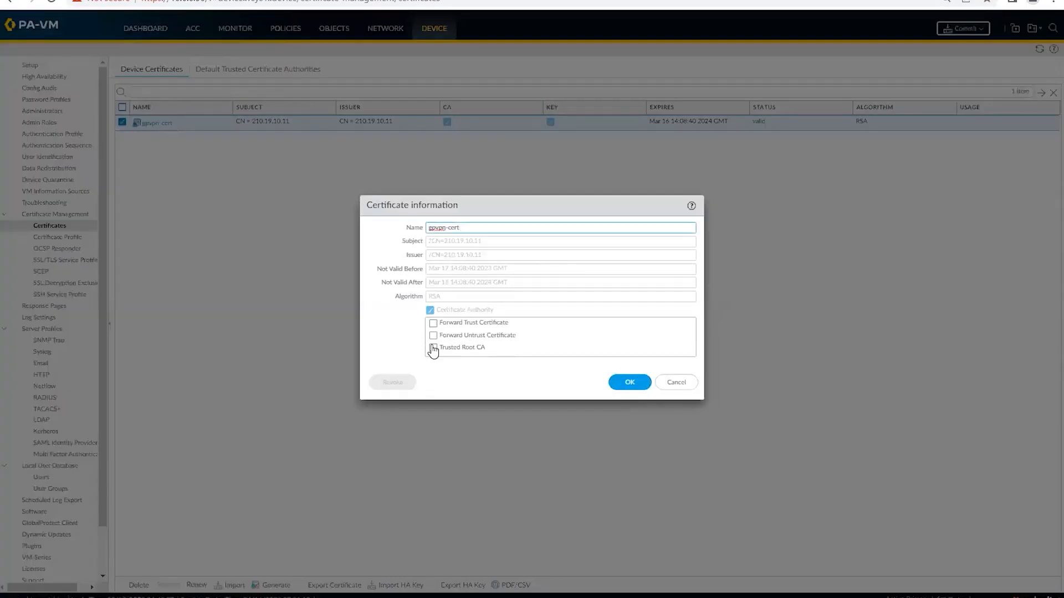
click(434, 337)
click(433, 349)
click(433, 323)
click(637, 381)
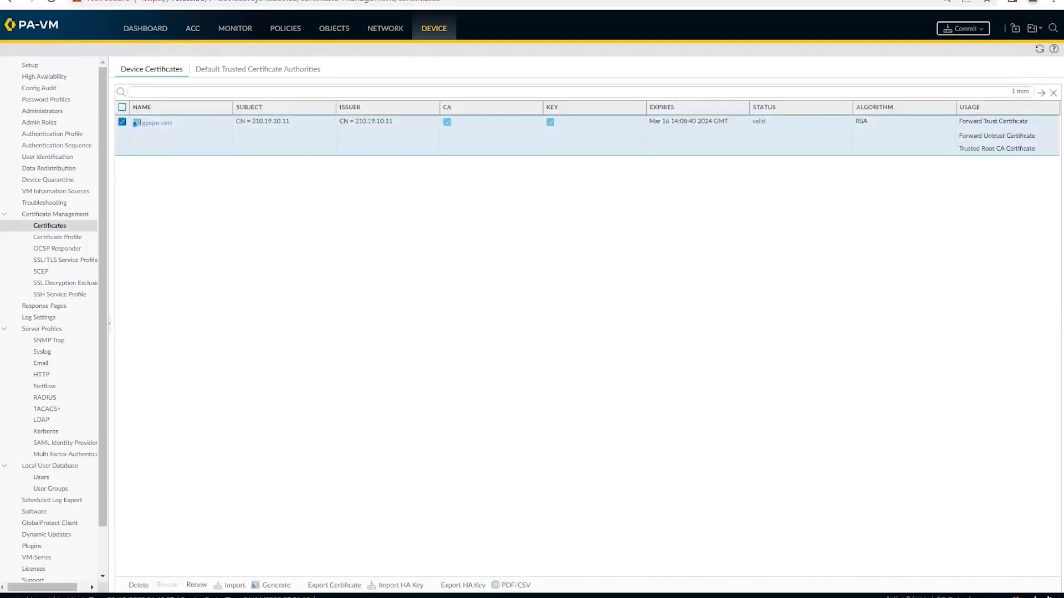
key(alt+Tab)
Step: Add '4) SSL/TLS Service Profile' to the Notepad notes and bring up the firewall's SSL/TLS Service Profile list
click(606, 195)
text(4) )
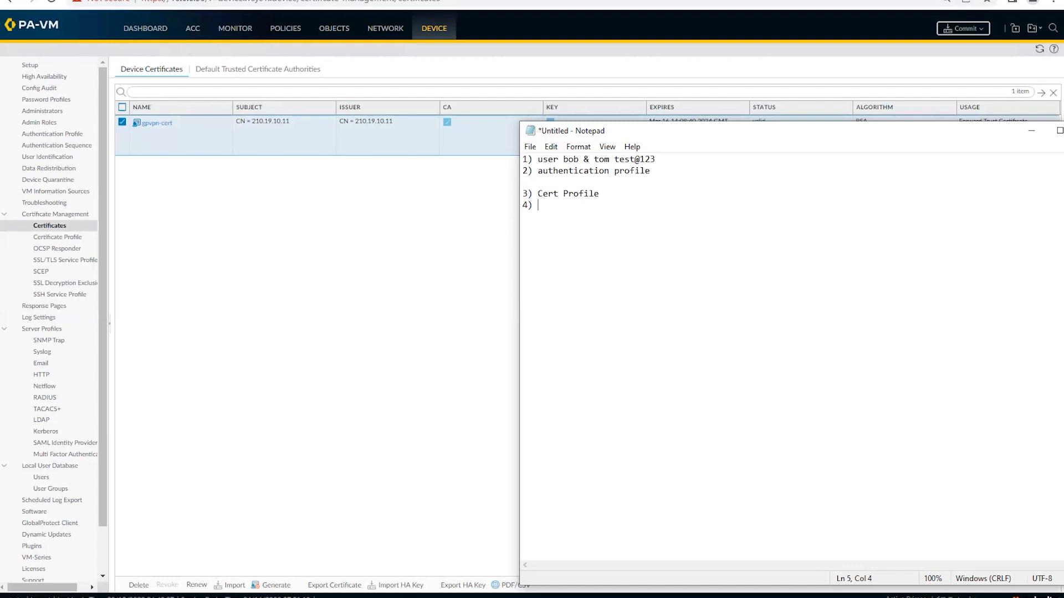
text(SSL/TLS Service Profile)
click(243, 227)
click(64, 262)
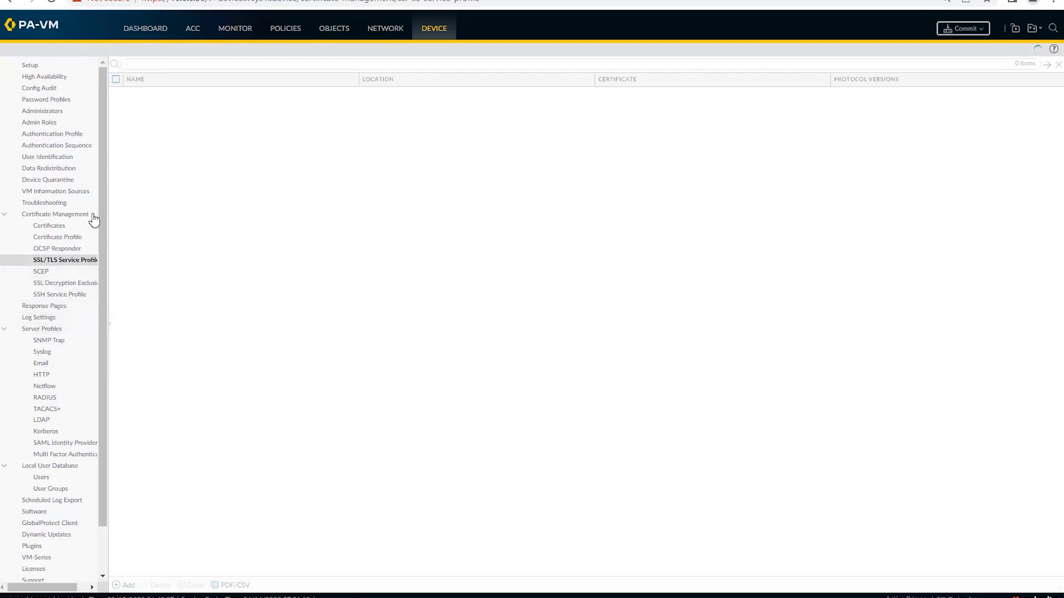
Step: Browse the Certificate Profile, SSL/TLS Service Profile and Certificates pages in the device tree
click(52, 237)
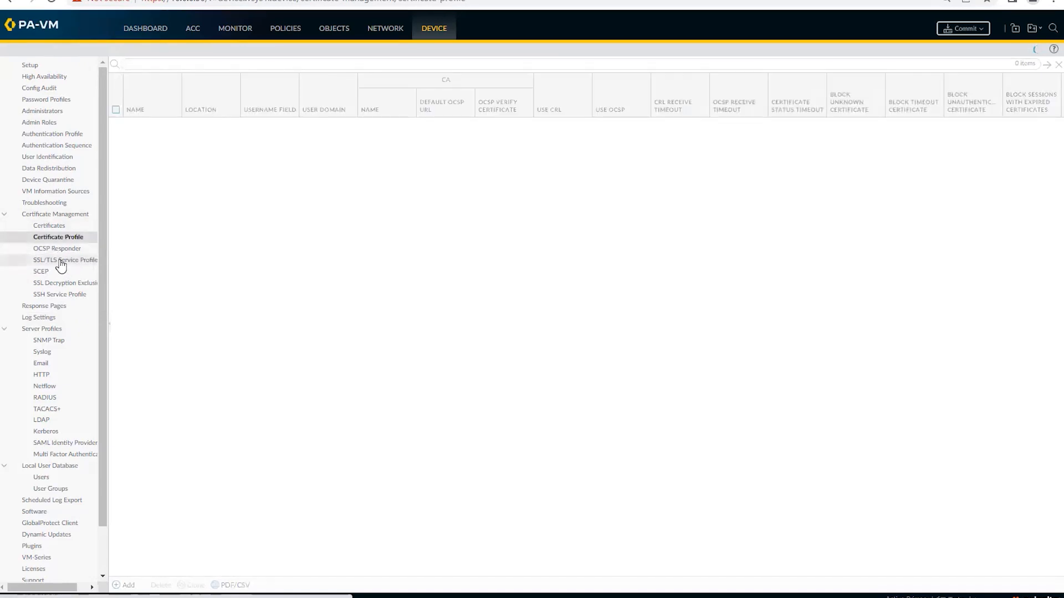
click(60, 260)
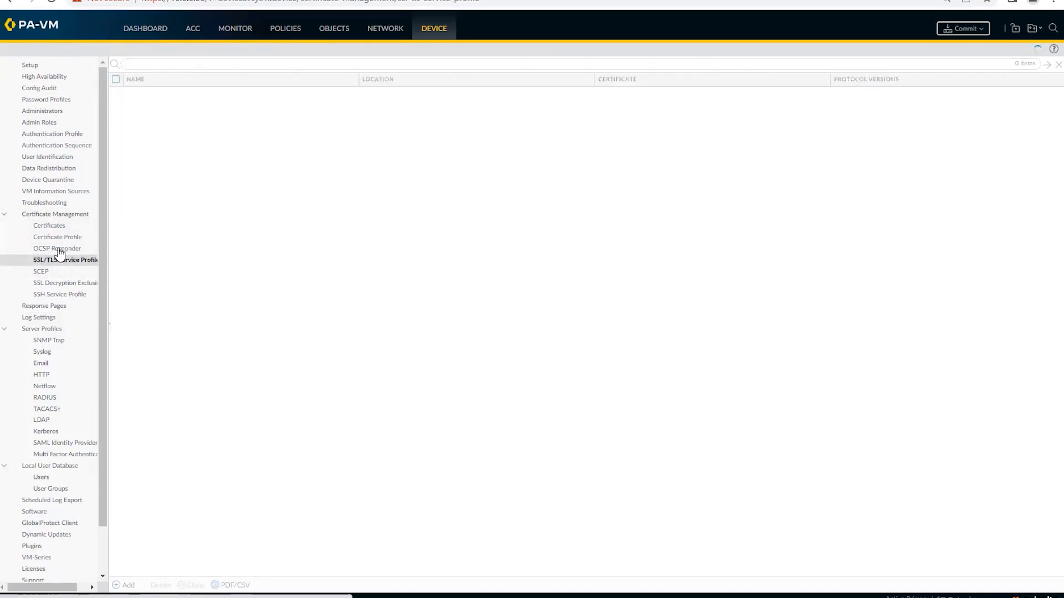
click(51, 229)
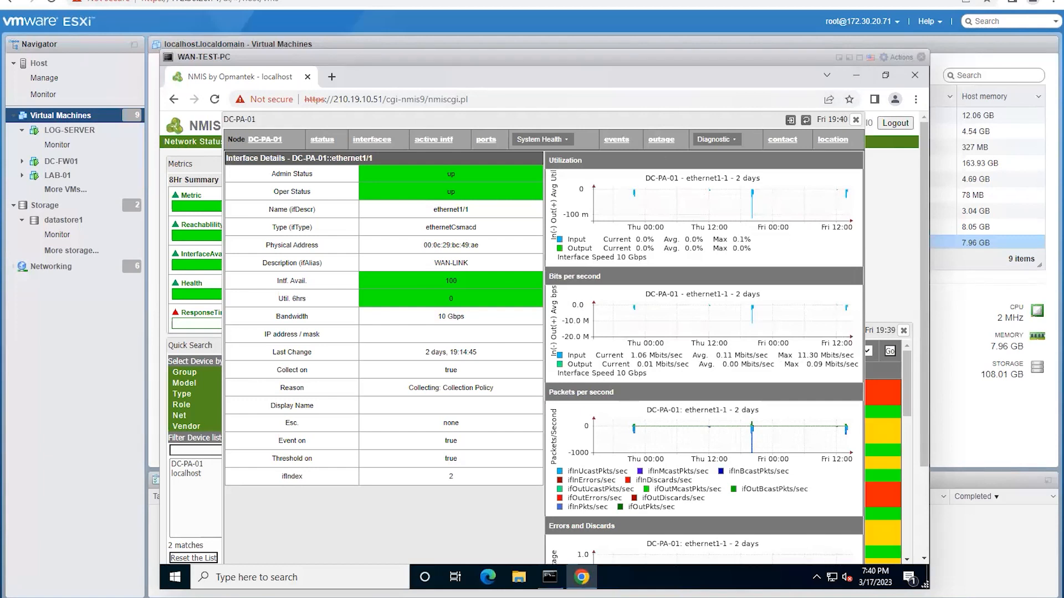
Step: Deselect WAN-TEST-PC, enlarge the VM list, and show LAB-01's Monitor page with its CPU chart
click(849, 59)
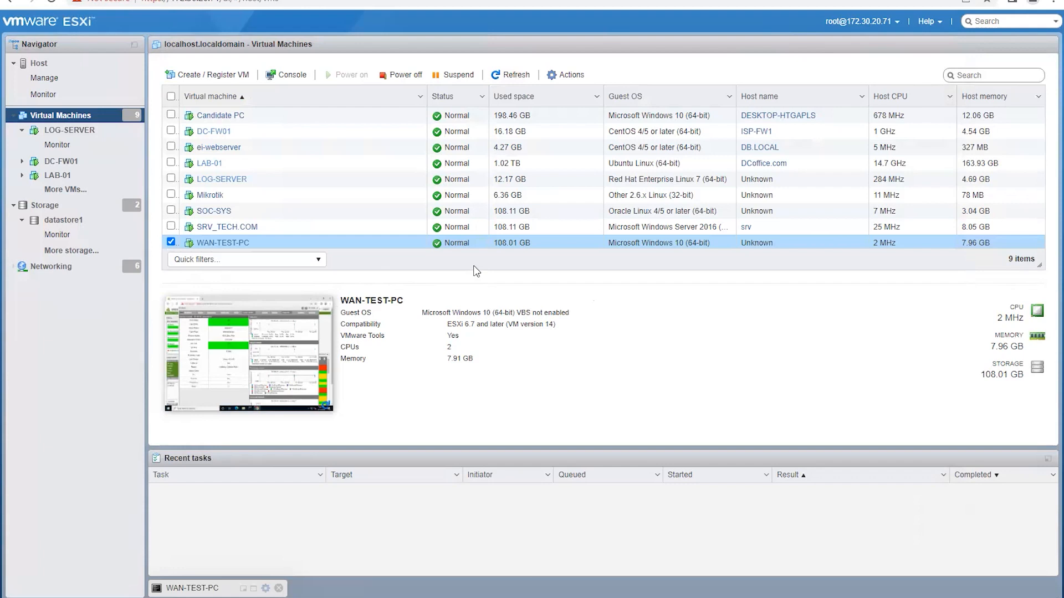
scroll(171, 244, down, 1)
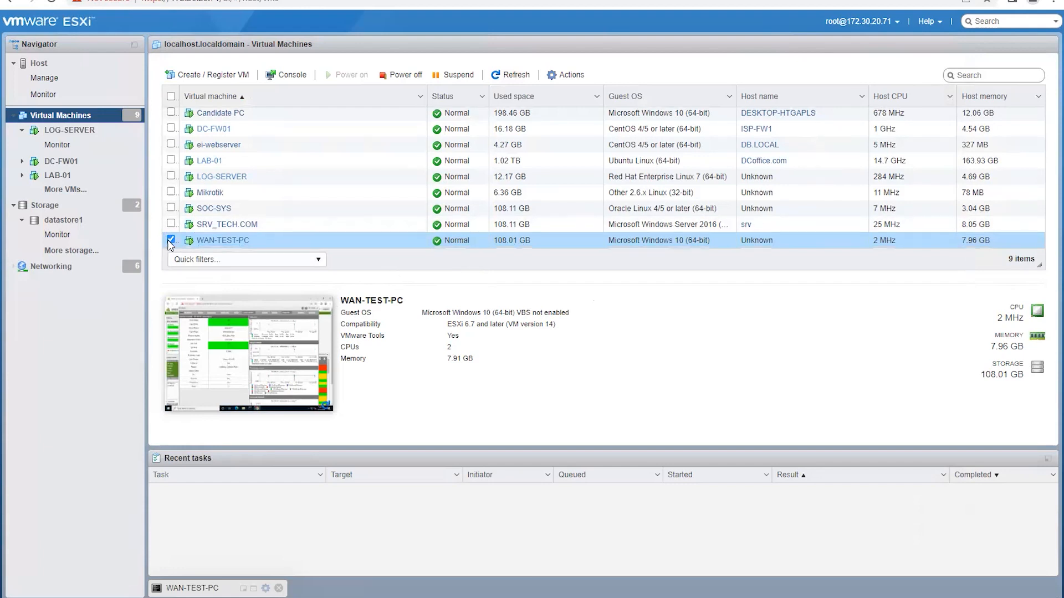
click(169, 243)
drag(1038, 267, 1051, 336)
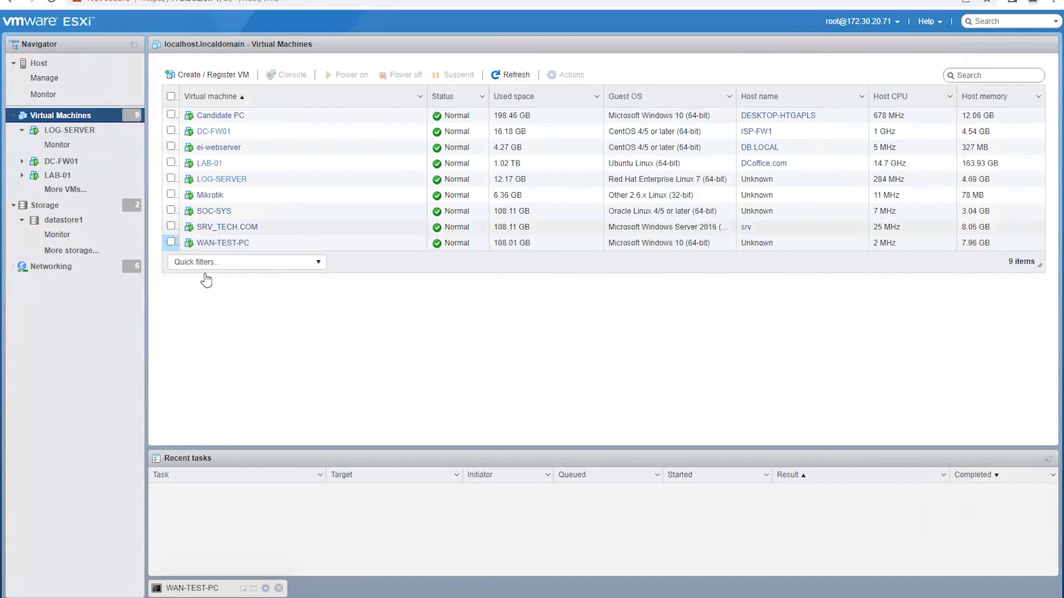
click(57, 175)
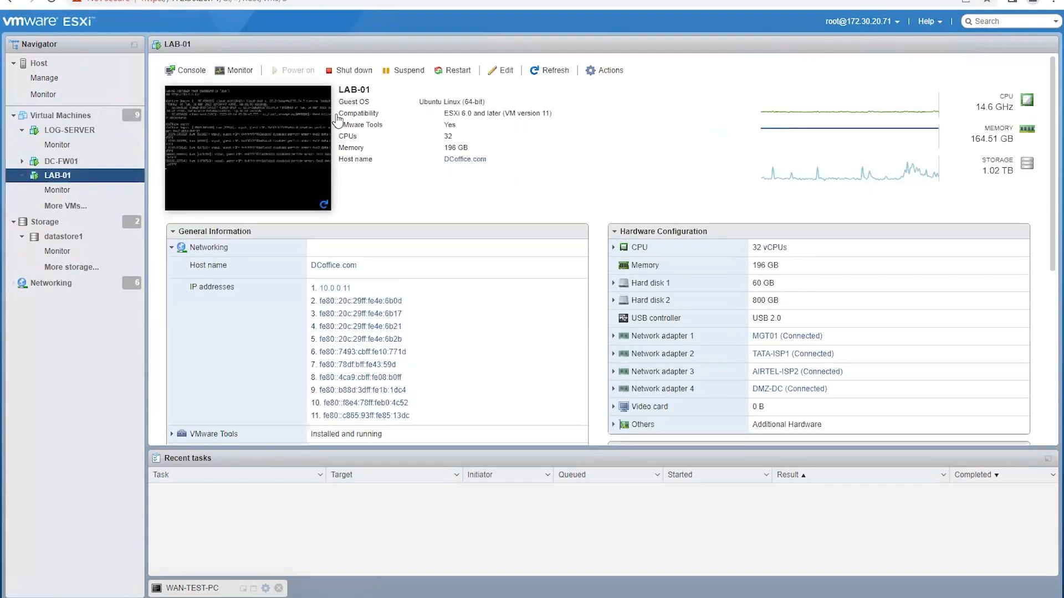
click(234, 70)
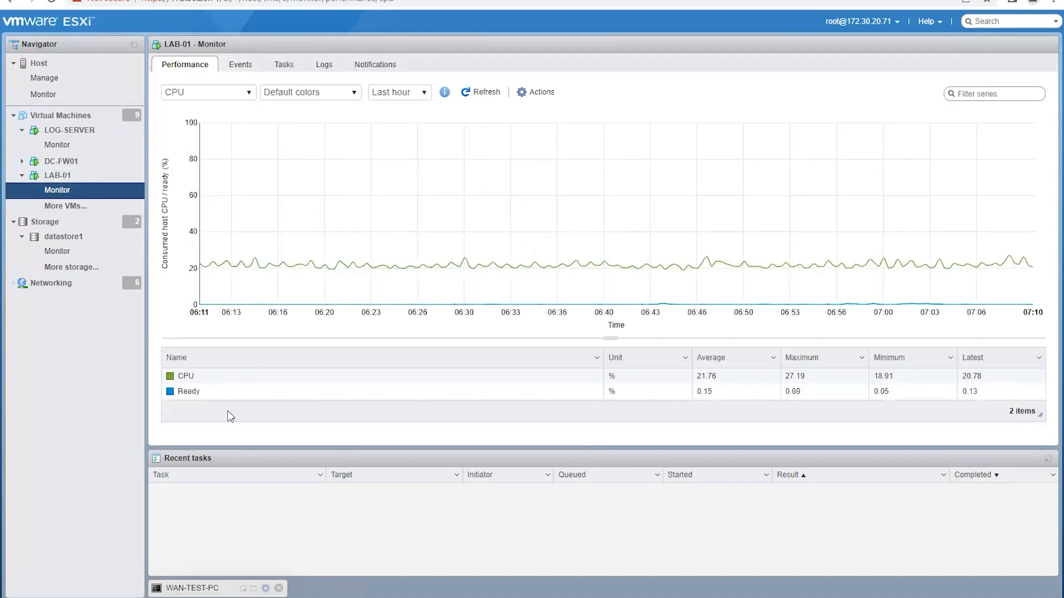
Step: Cycle LAB-01's performance chart through Memory and Disk to Network transmit/receive rates
click(221, 390)
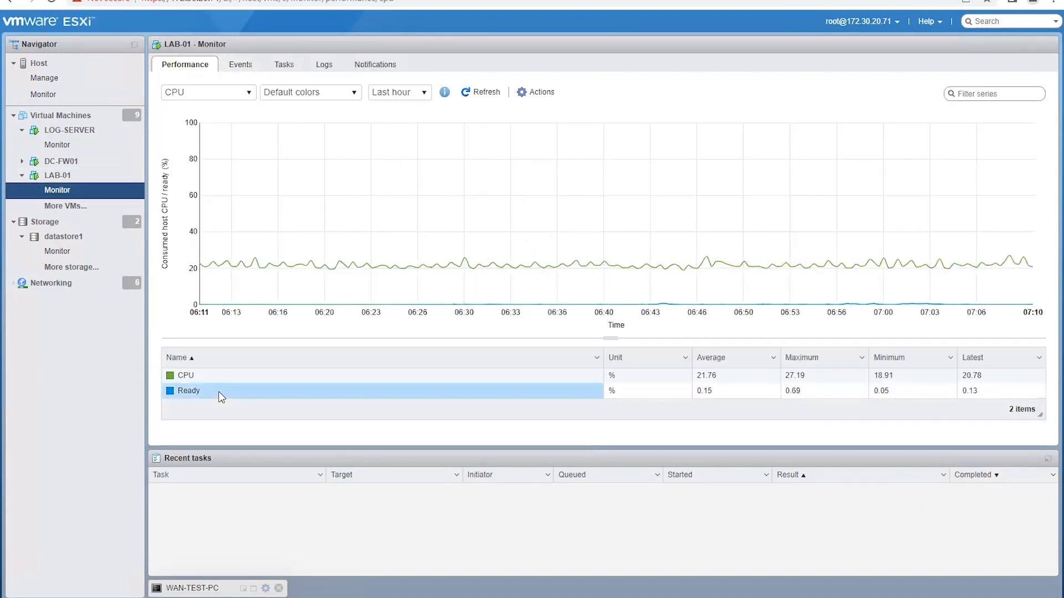
click(250, 94)
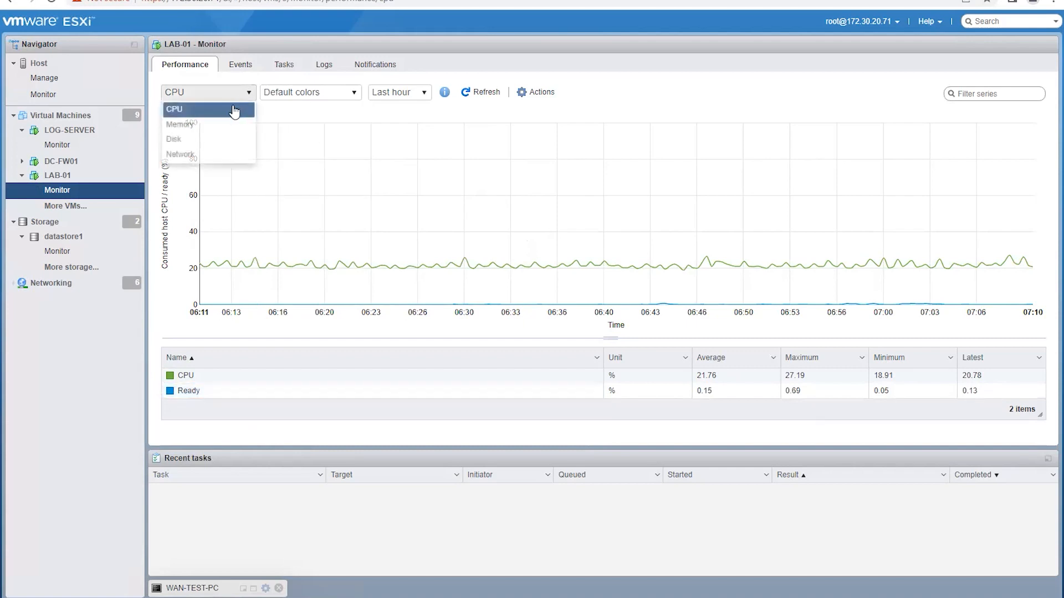
click(203, 125)
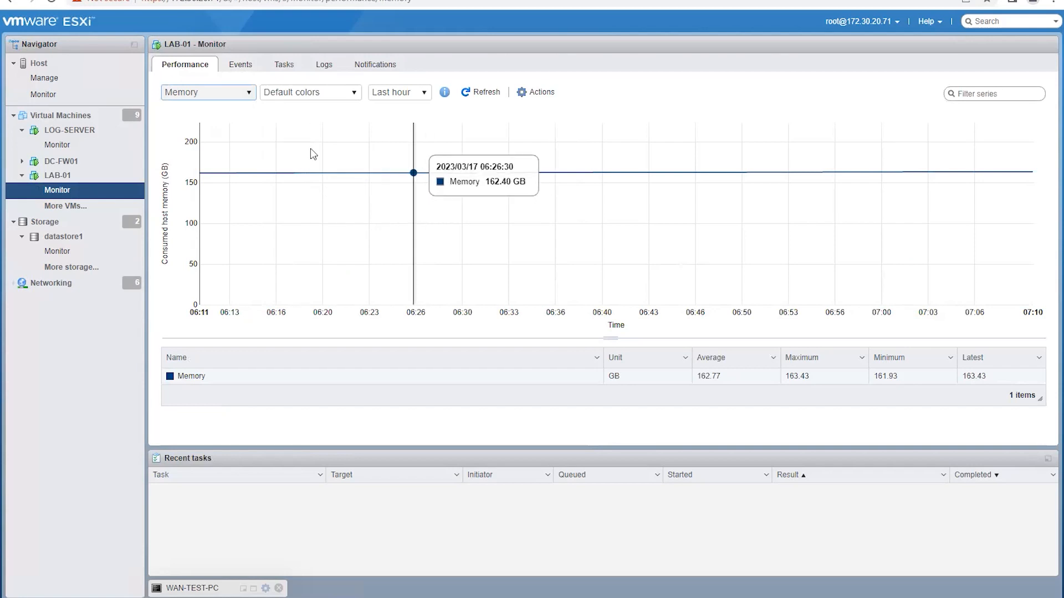
click(249, 94)
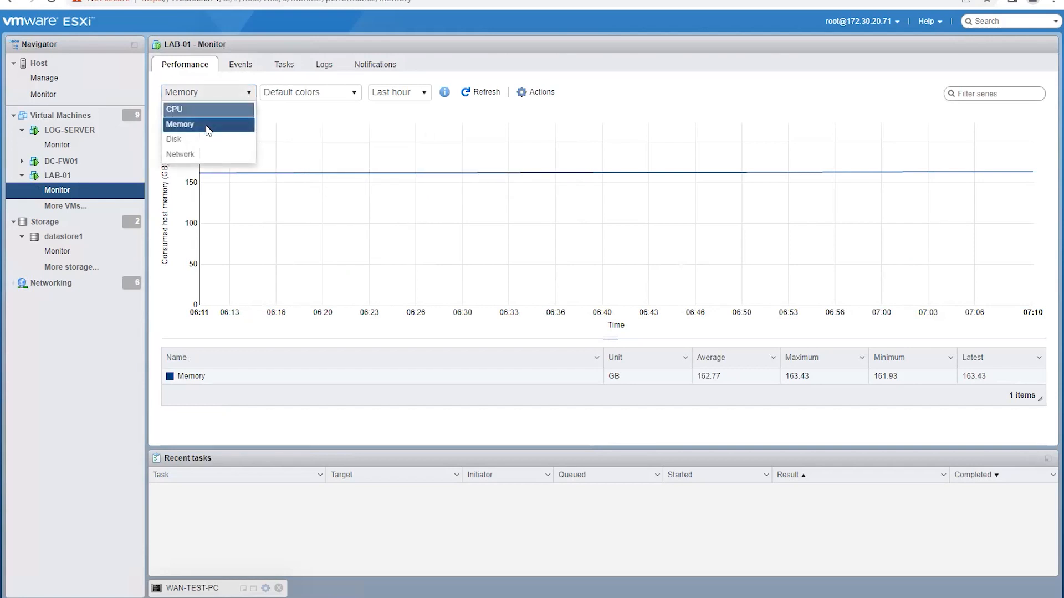
click(187, 140)
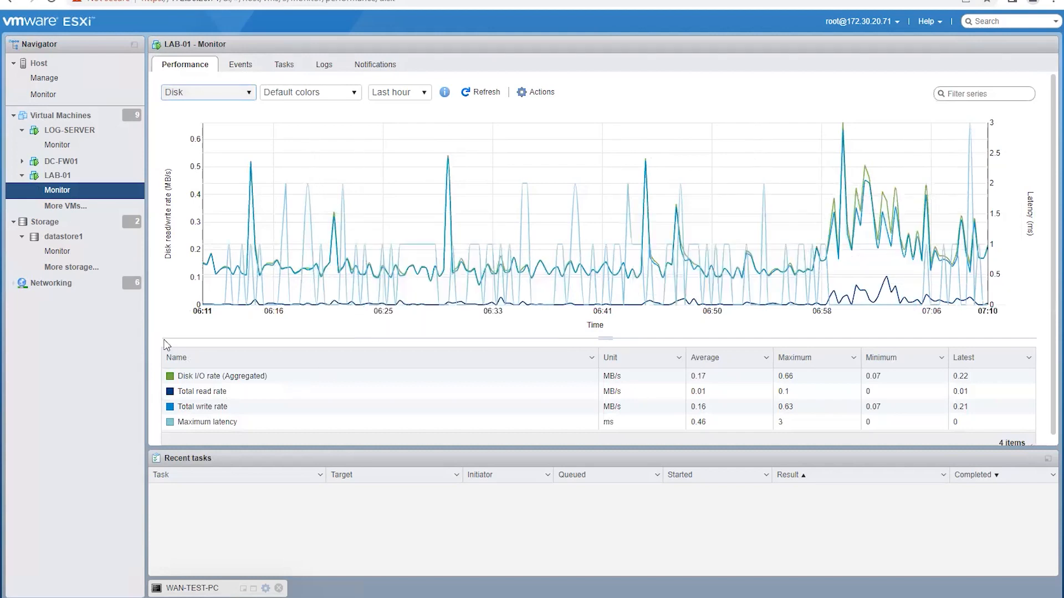
click(248, 93)
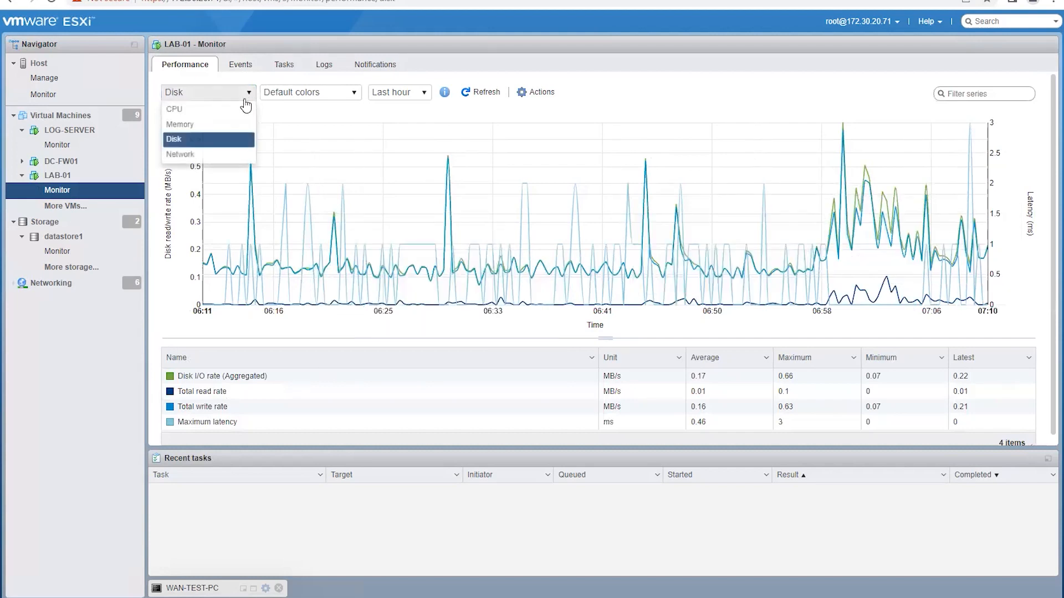
click(194, 154)
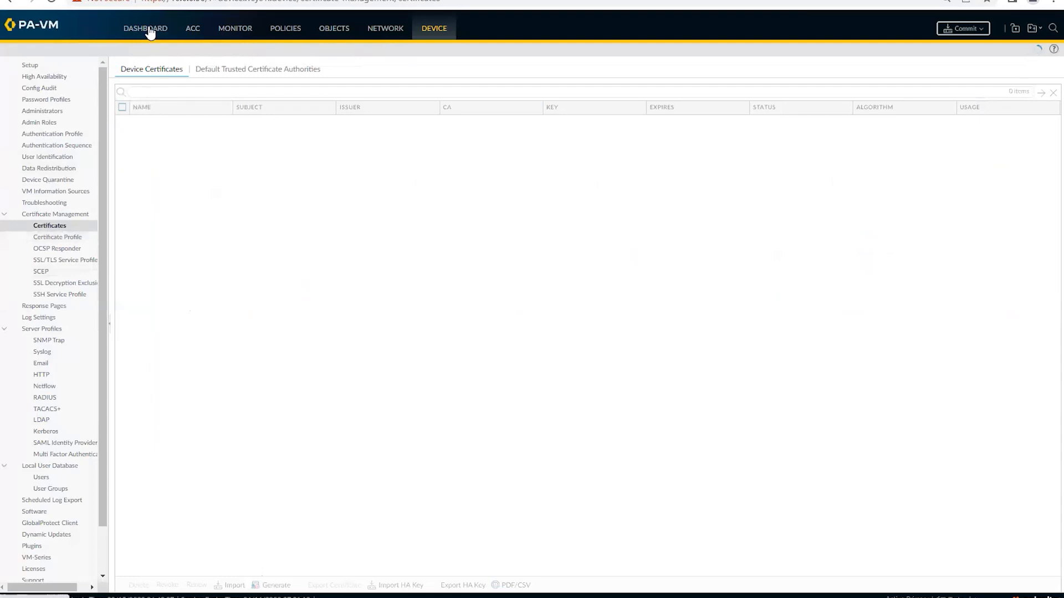
Step: Show the PA-VM Dashboard, then flip between it and the EVE lab topology tab
click(146, 29)
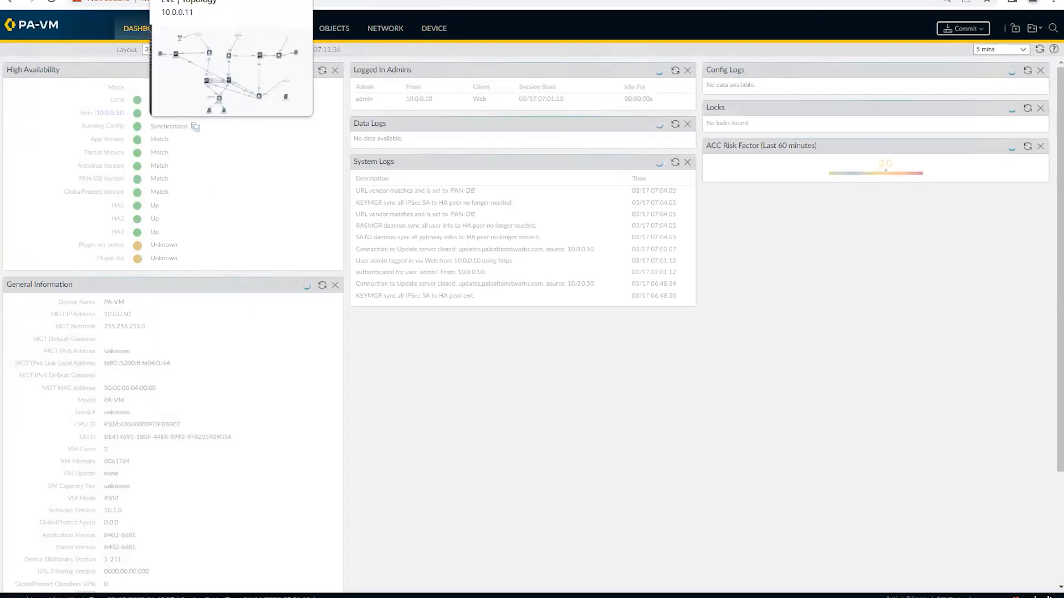
click(194, 0)
click(310, 0)
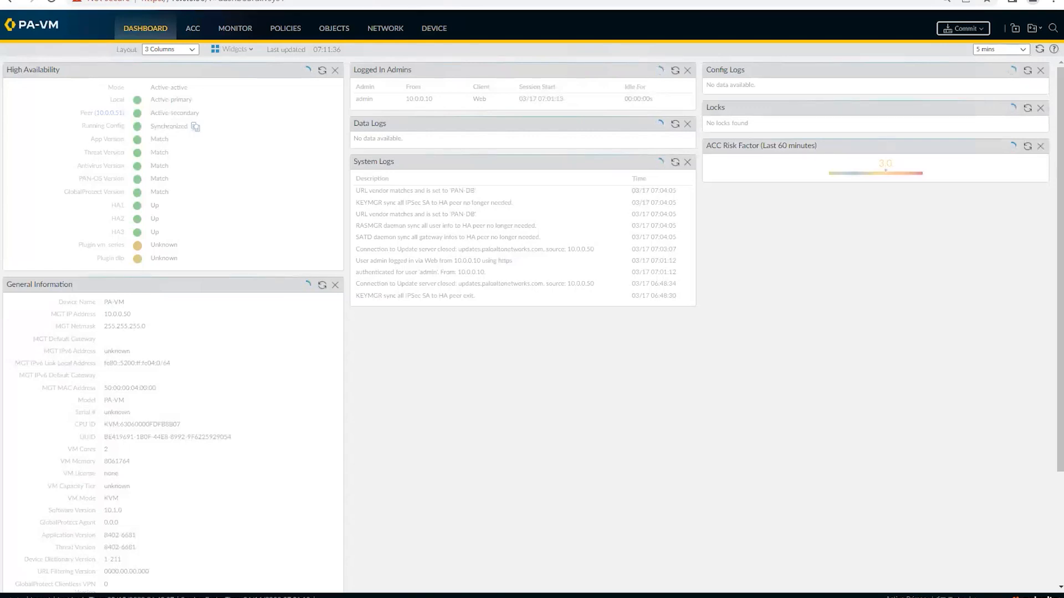
click(194, 0)
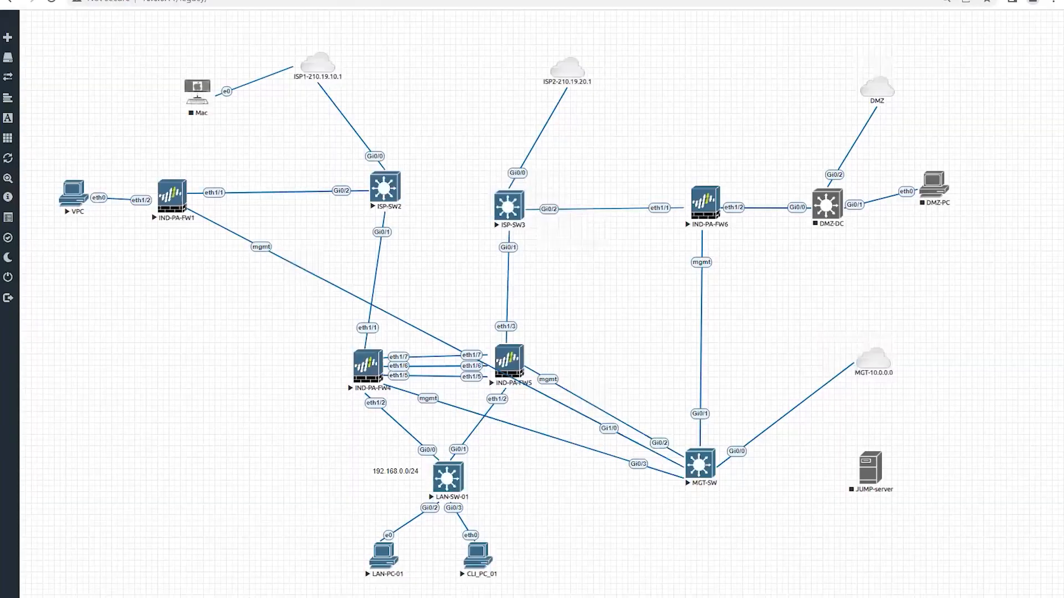
click(332, 0)
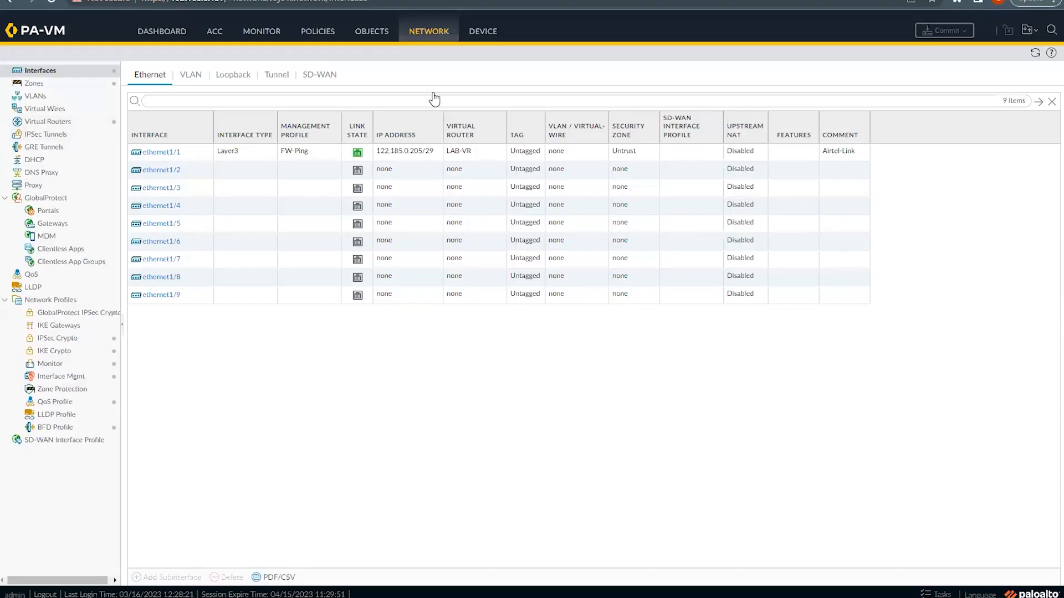
Step: Under Device, open Local User Database > Users, which lists no users yet
click(486, 31)
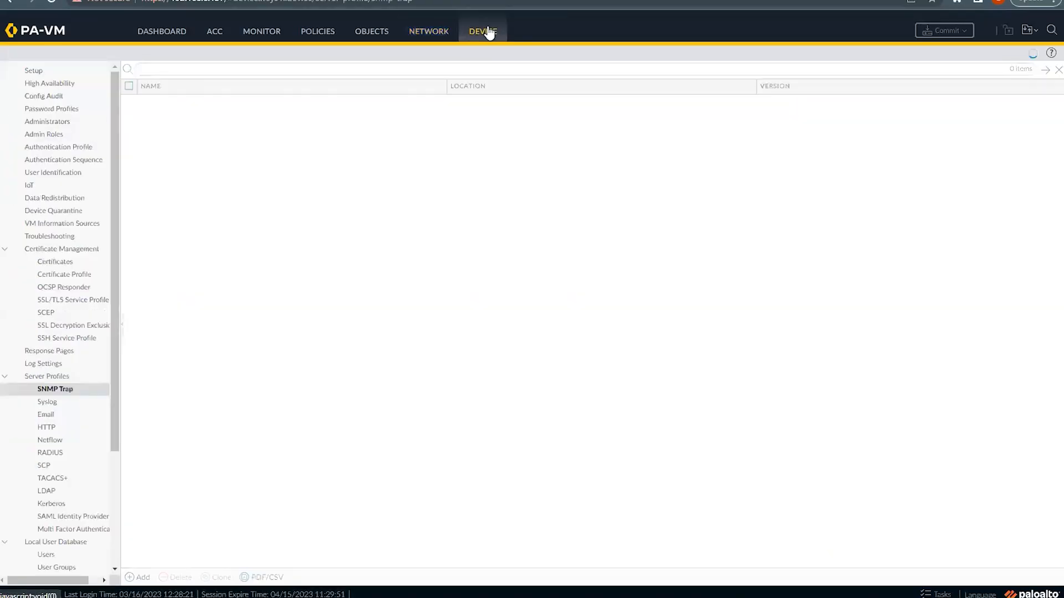
scroll(85, 544, down, 3)
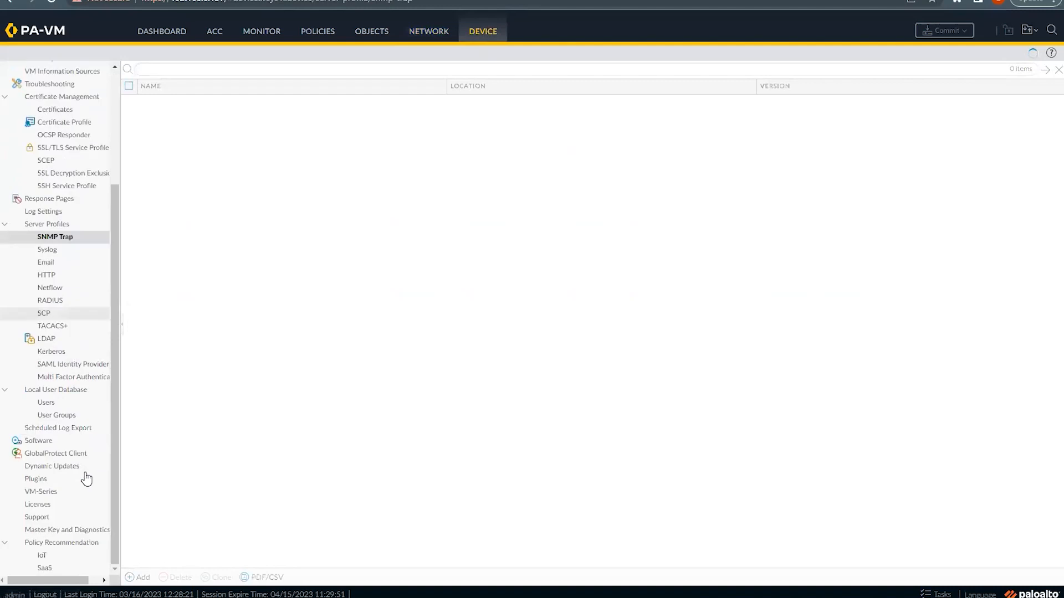
click(46, 404)
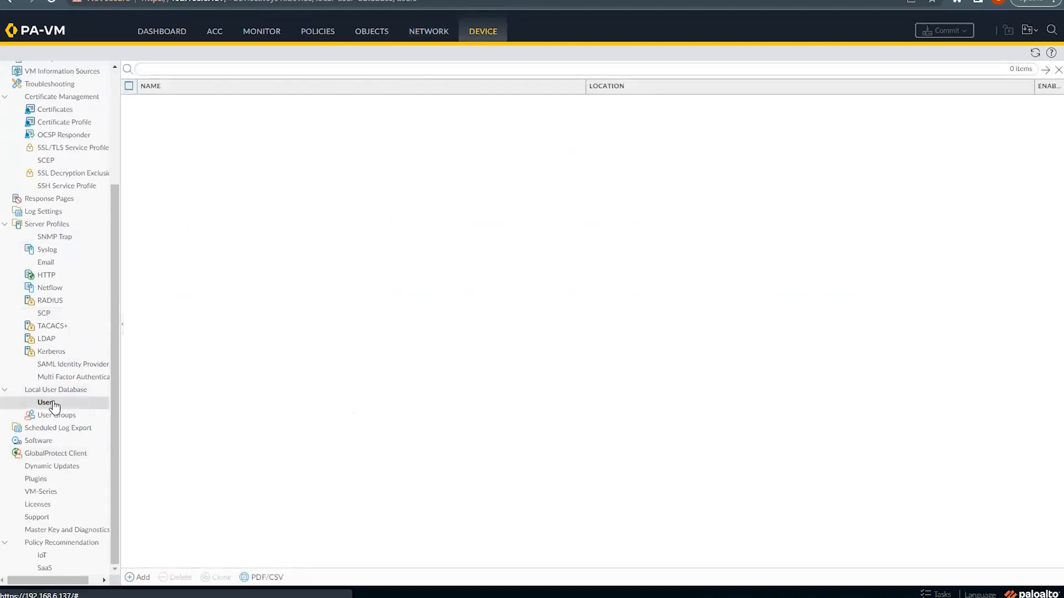
click(45, 406)
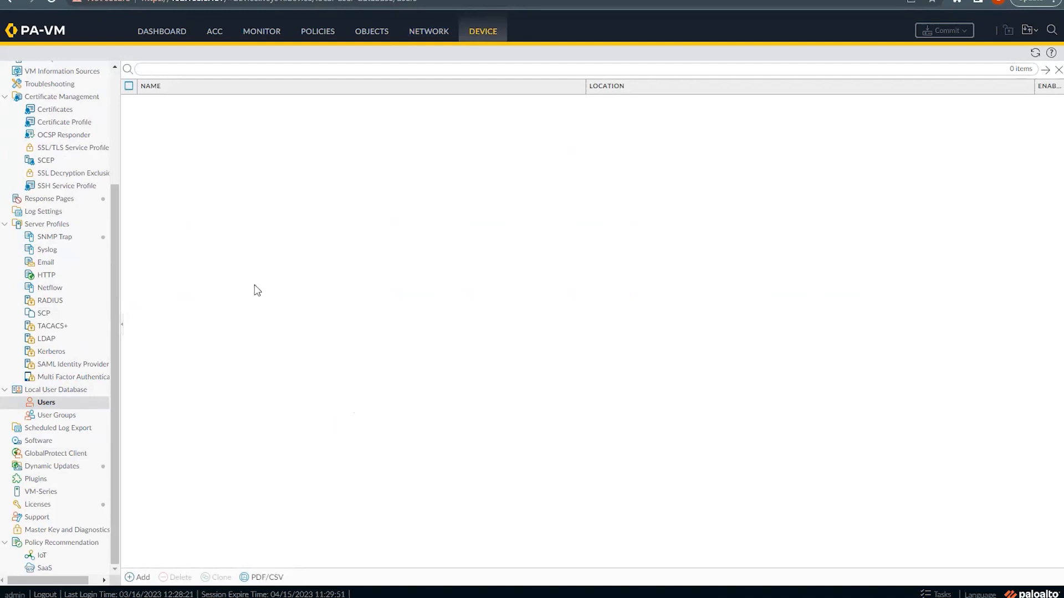
Step: Add an enabled local user named bob with a password
click(131, 579)
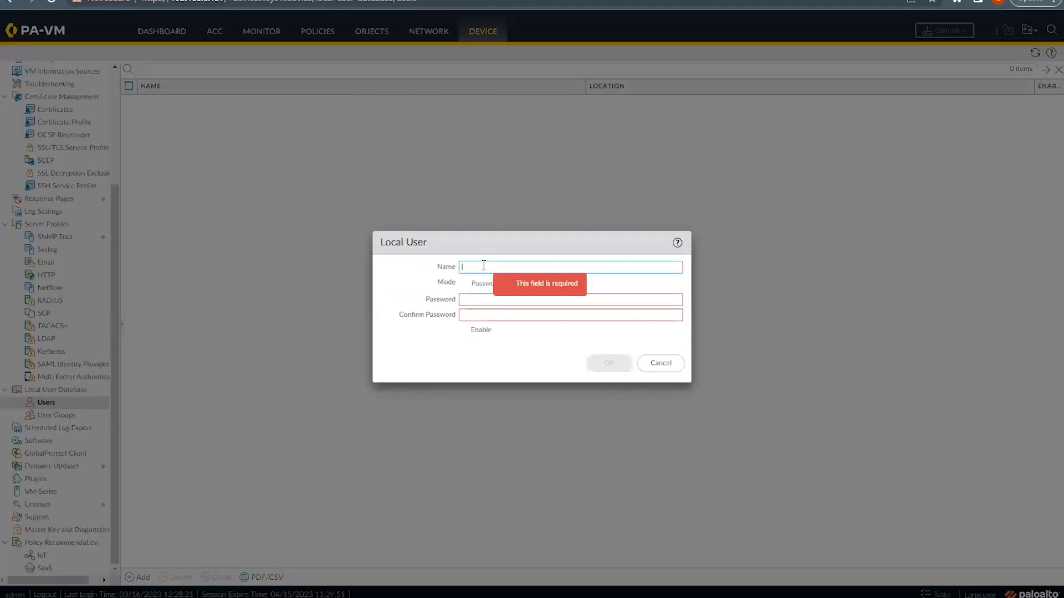
text(bob)
click(467, 300)
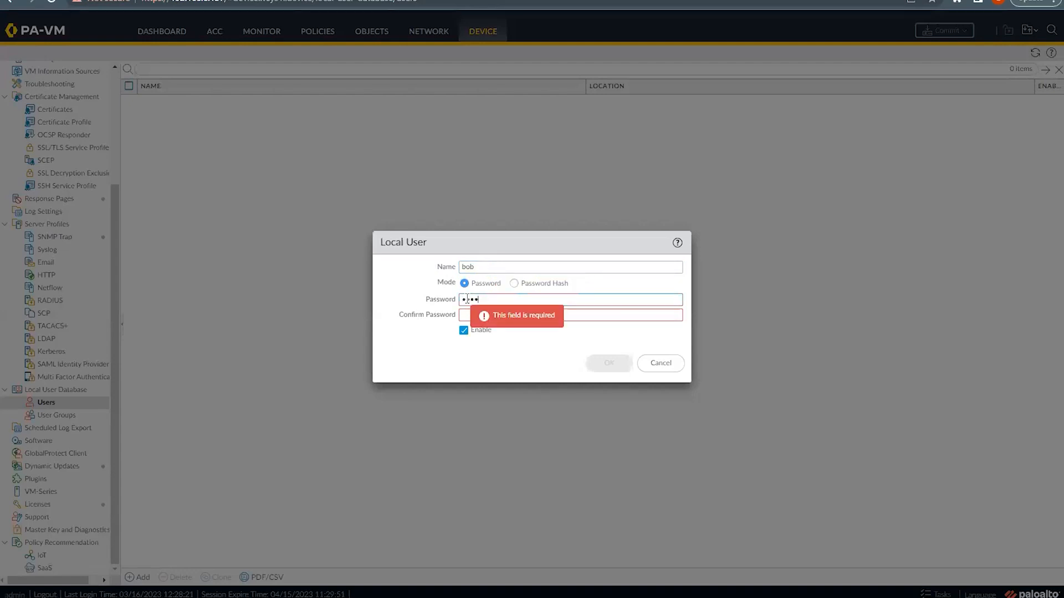
text(••••••••)
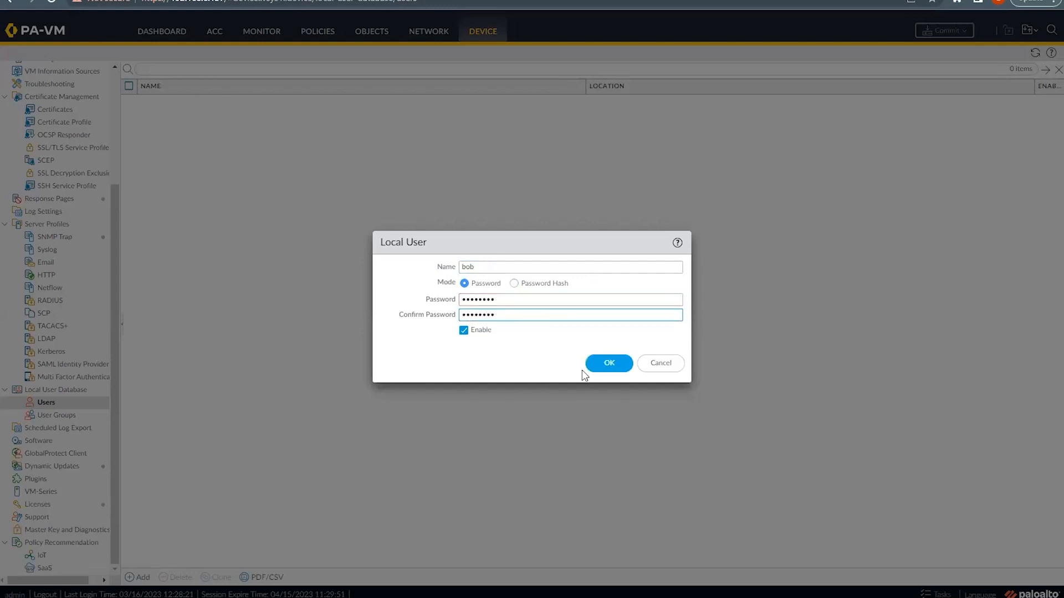
click(594, 364)
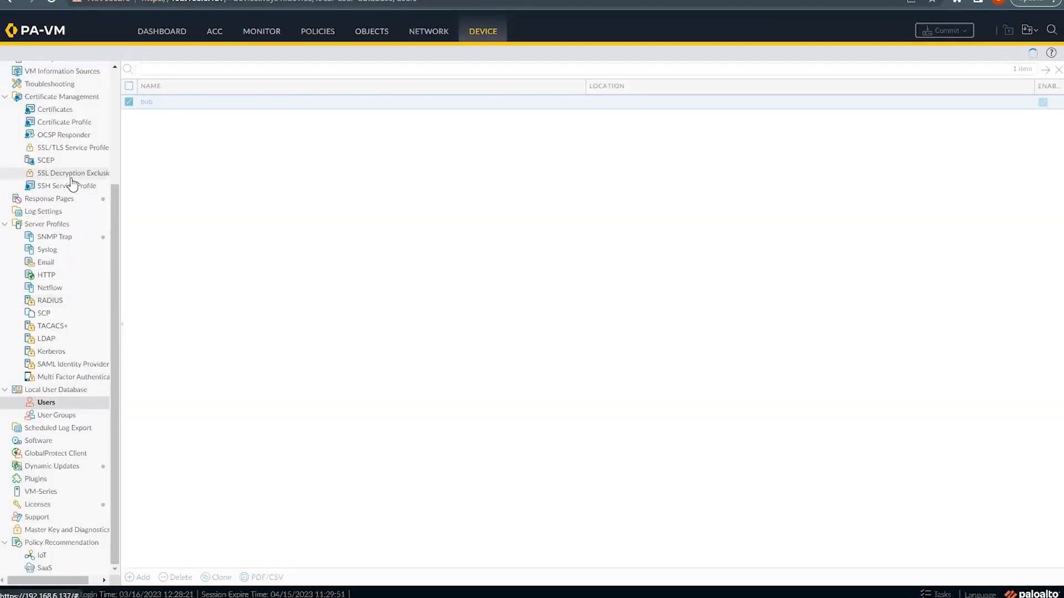
scroll(67, 221, up, 3)
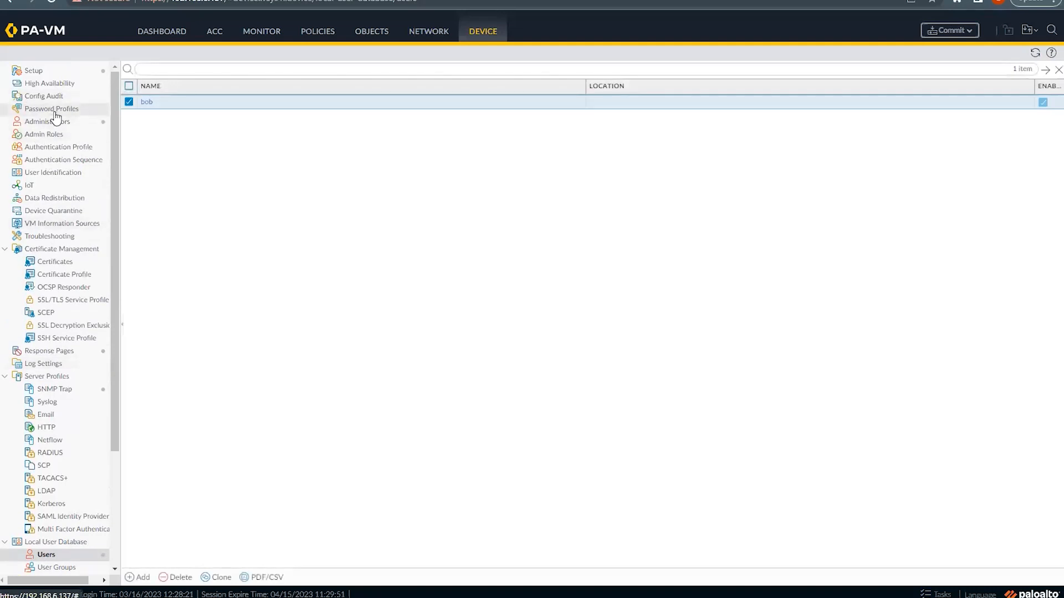
Step: Create authentication profile GPVPN_Auth_Profile with type Local Database
click(59, 149)
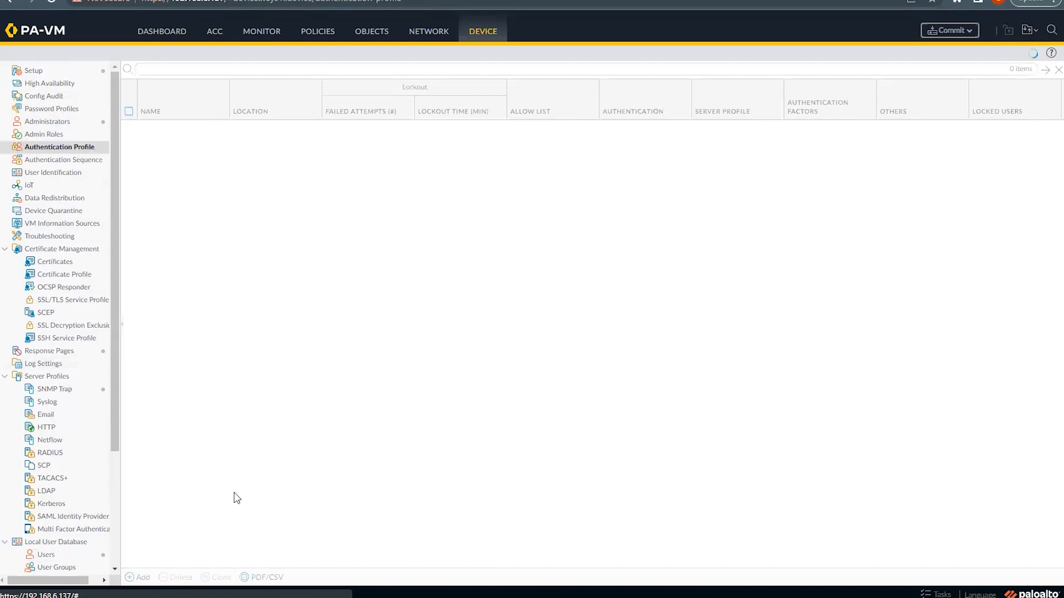
click(139, 577)
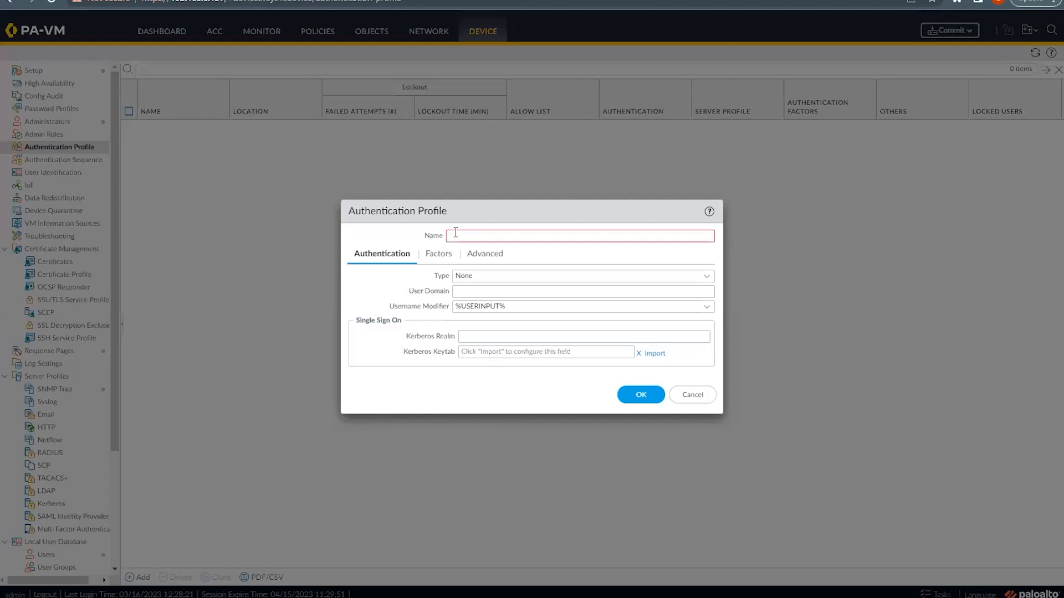
click(452, 236)
text(PVPN_Auth)
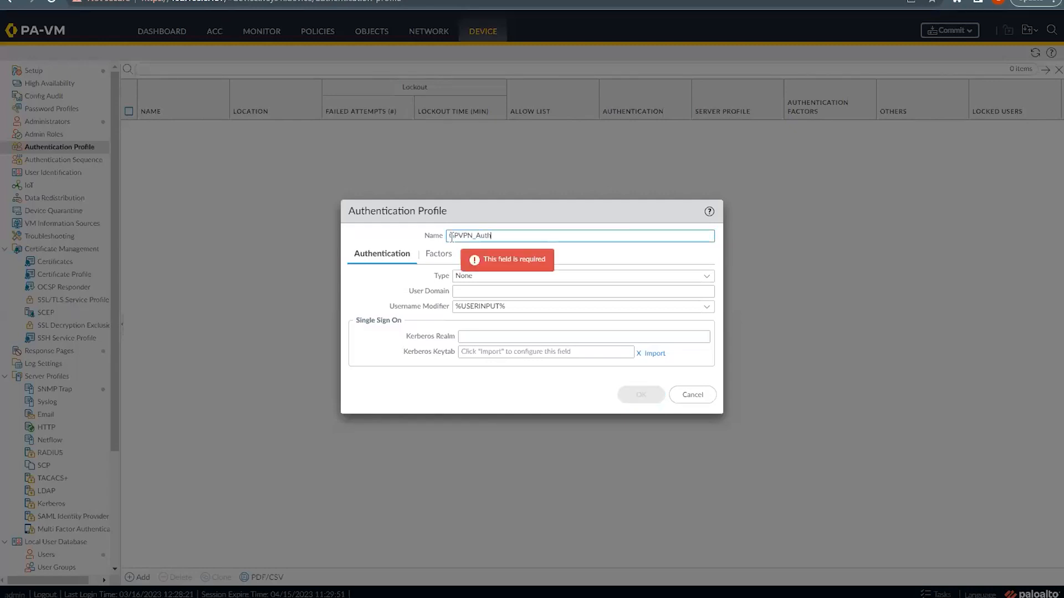
text(_ptop)
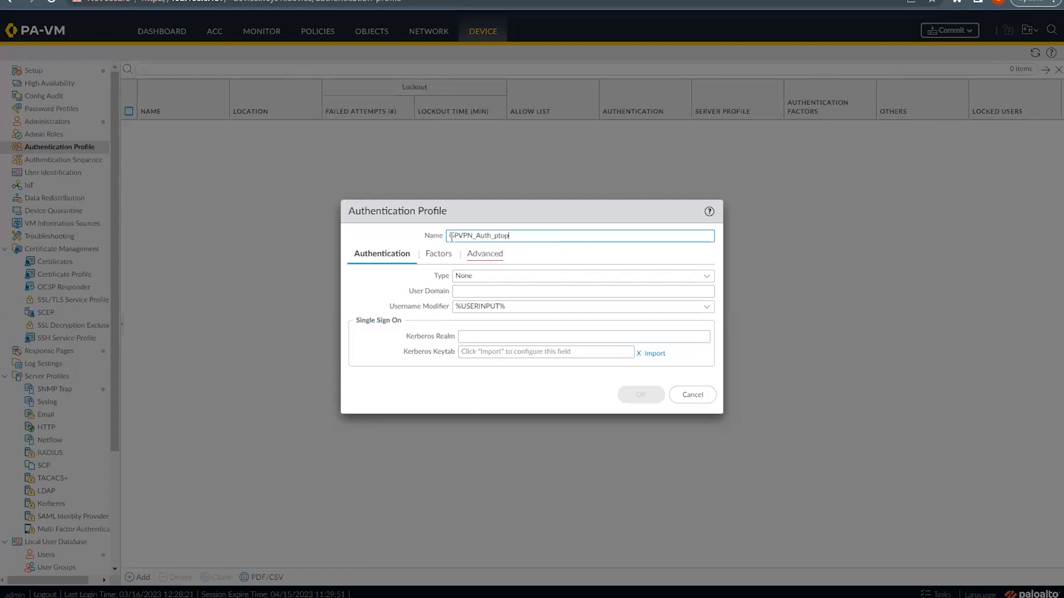
key(BackSpace)
key(BackSpace)
text(G)
click(700, 277)
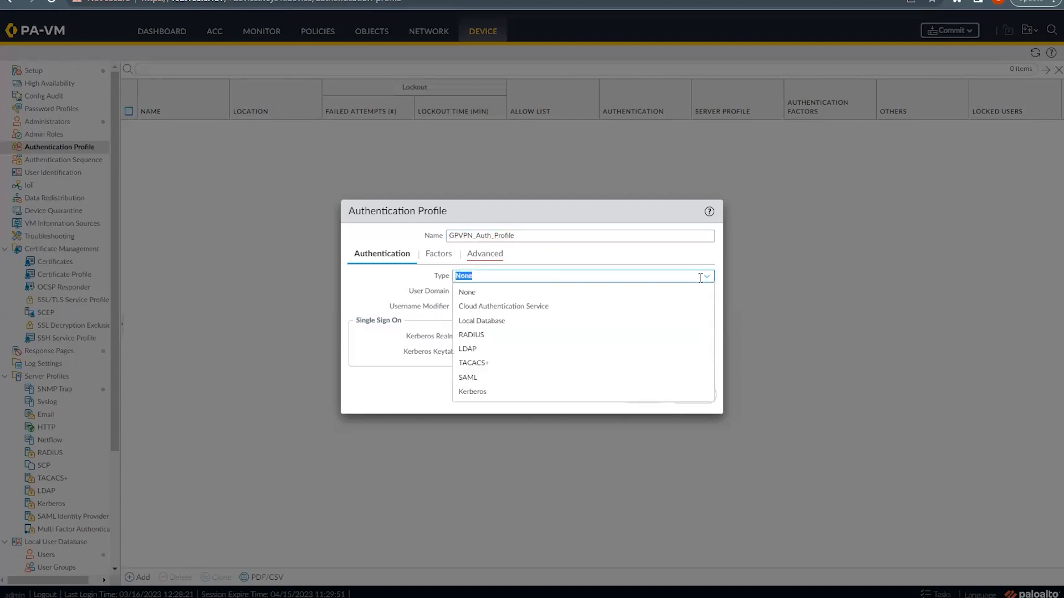
click(487, 322)
Step: Add bob to the profile's Advanced allow list and save the profile
click(483, 258)
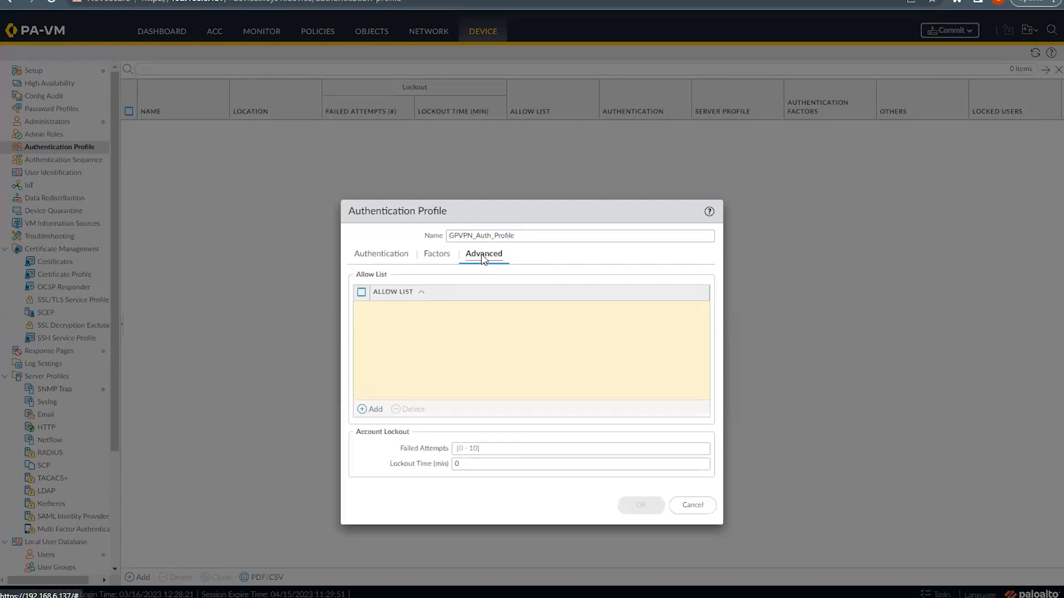
click(372, 410)
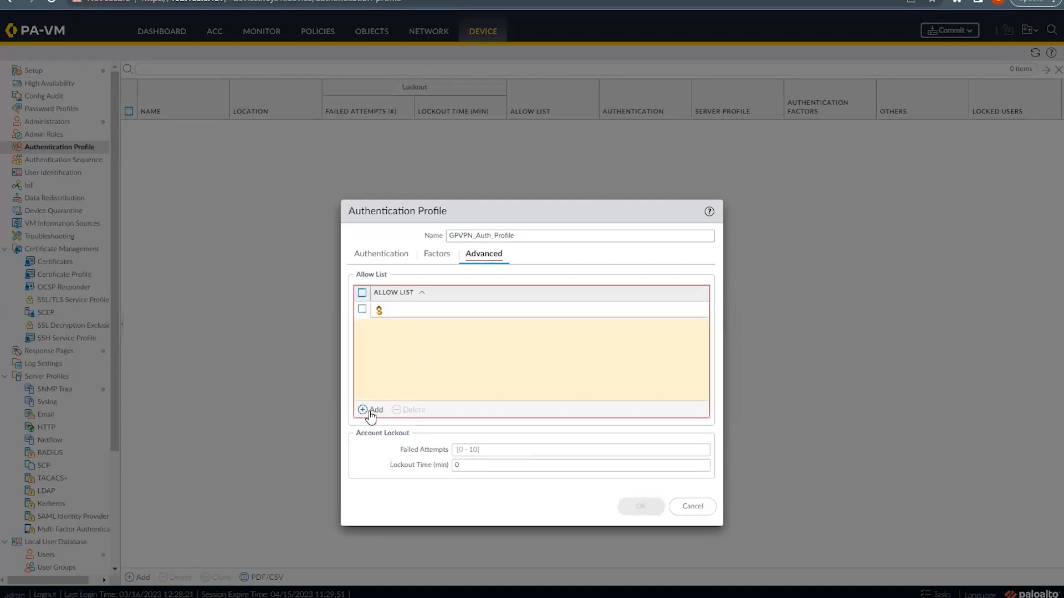
click(388, 334)
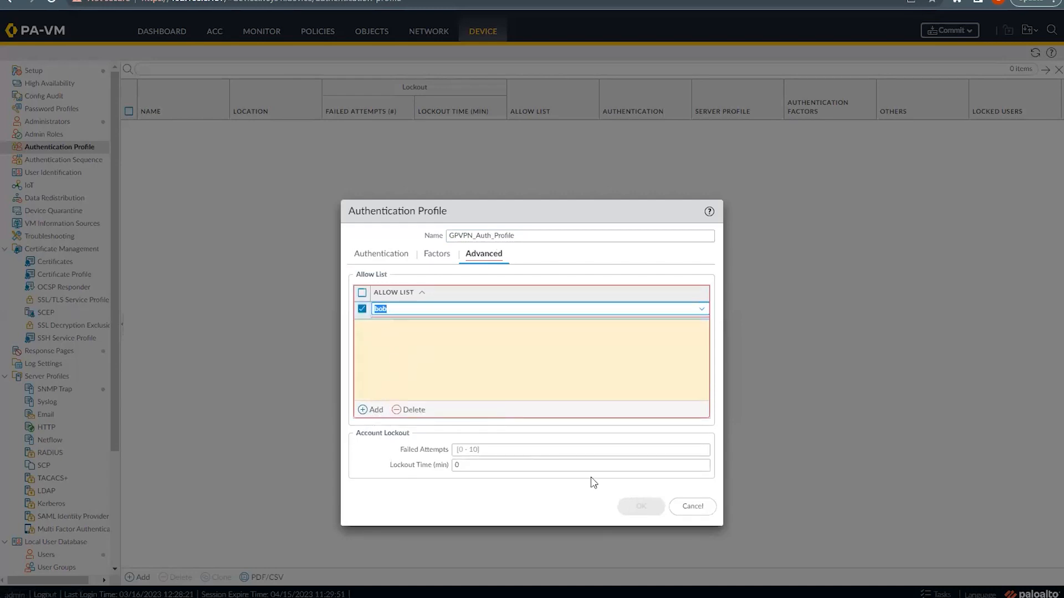
click(599, 399)
click(641, 506)
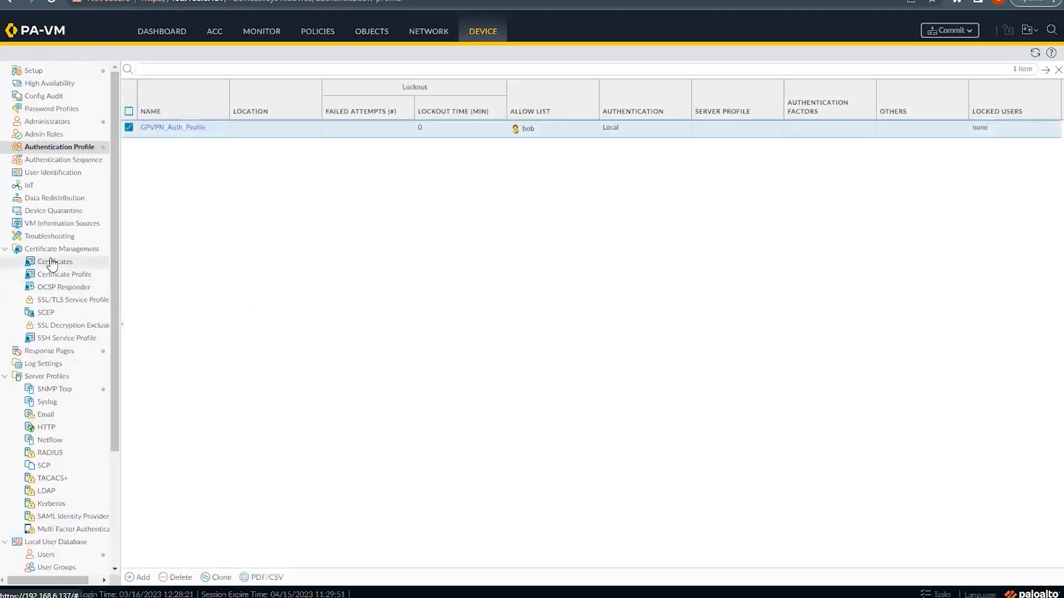
click(51, 261)
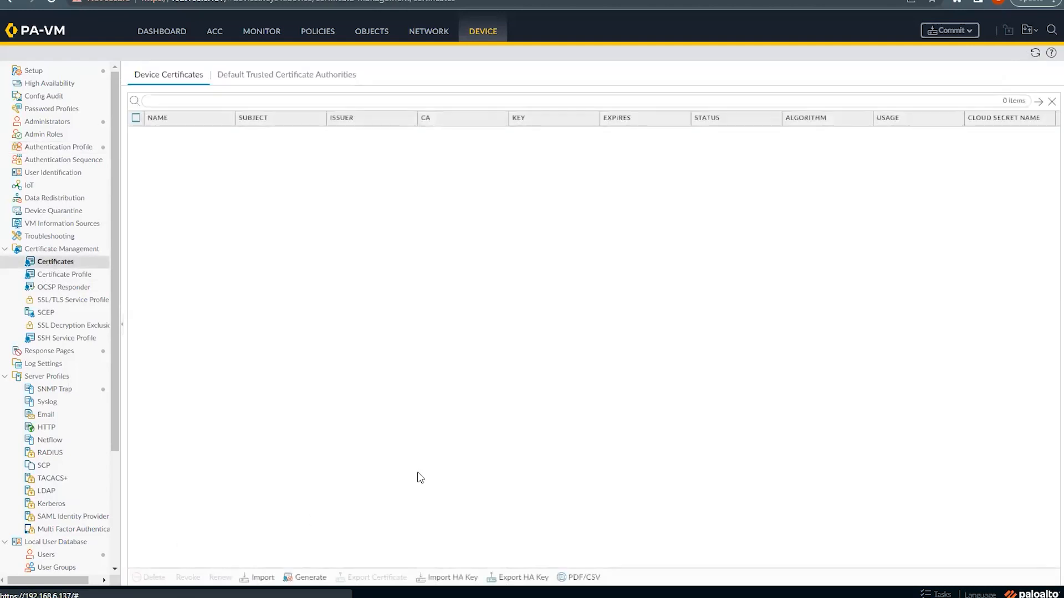
Step: Generate self-signed CA certificate gpvpn-cert with the firewall's IP address as common name
click(305, 579)
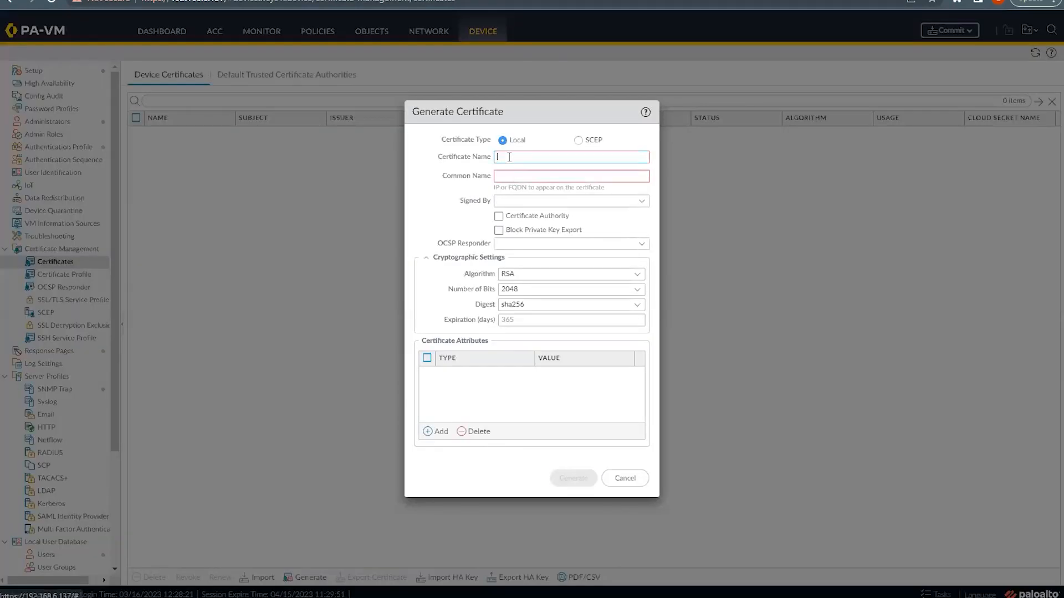
click(510, 158)
text(gdvn)
text(-cert)
click(502, 177)
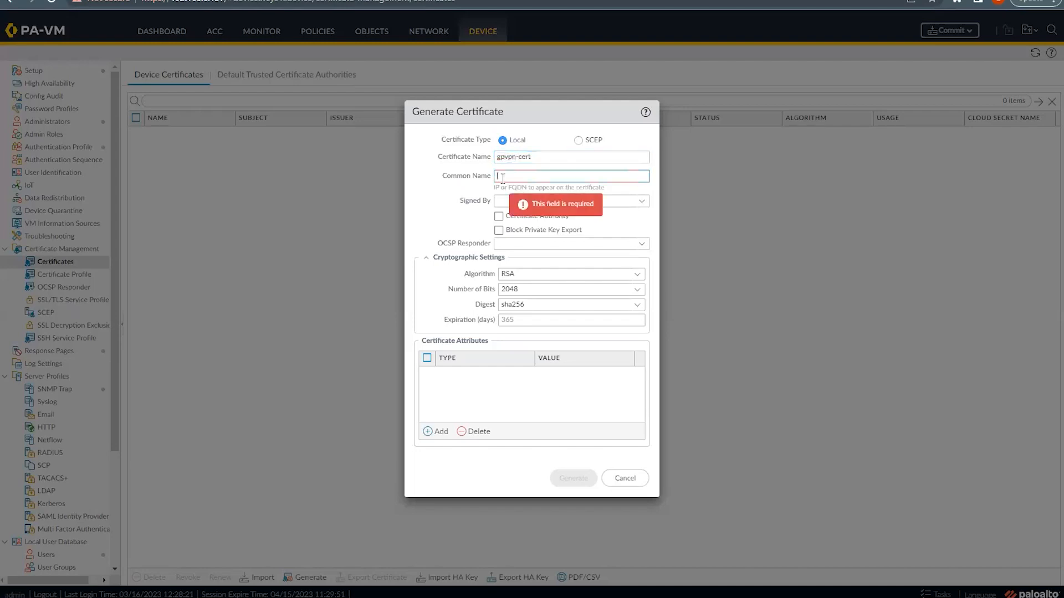
text(192)
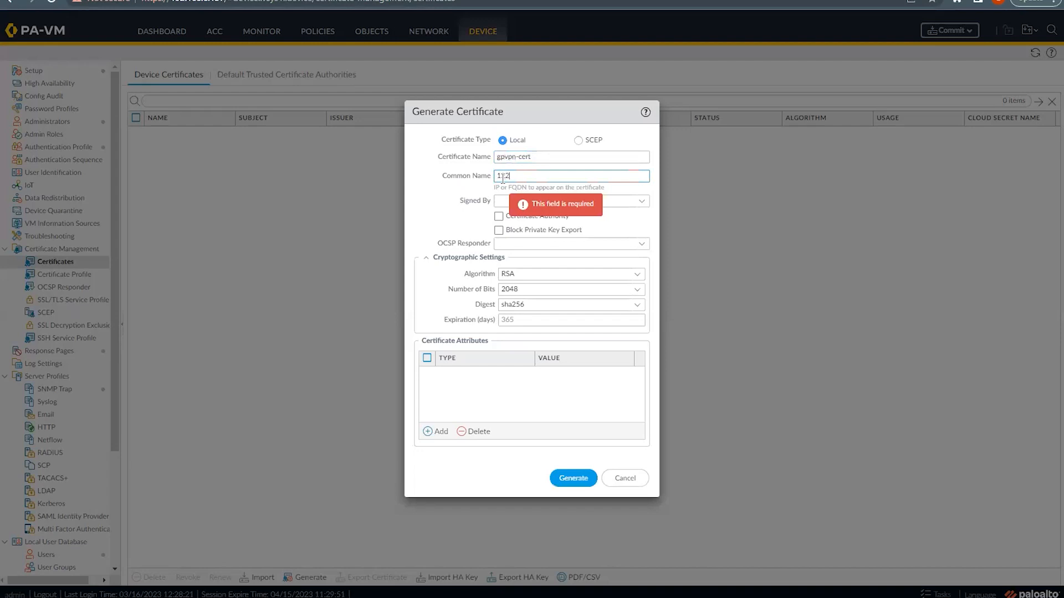
text(.185.0.205)
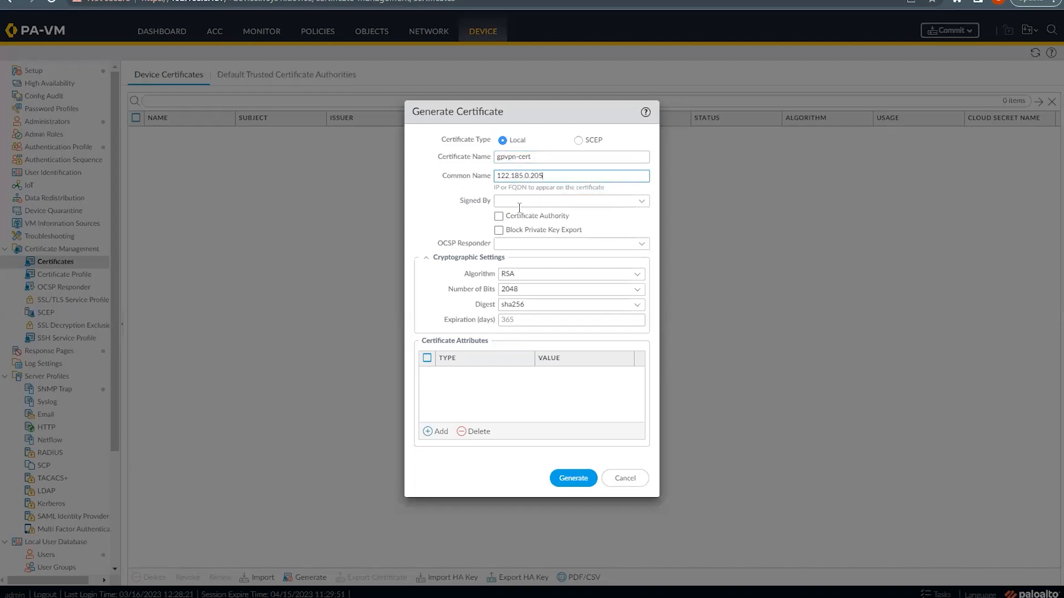
click(499, 216)
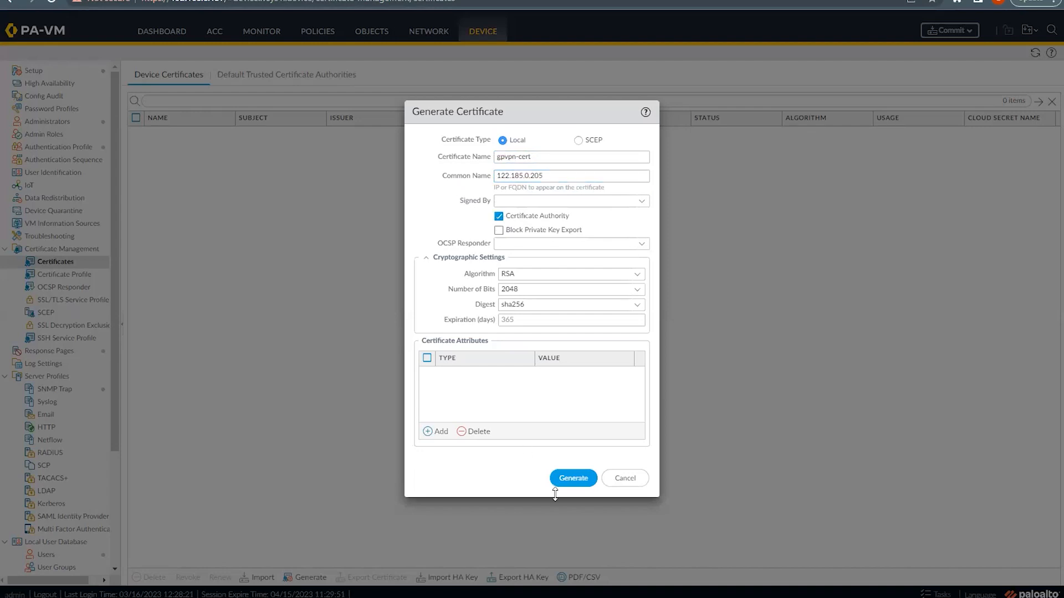
click(570, 484)
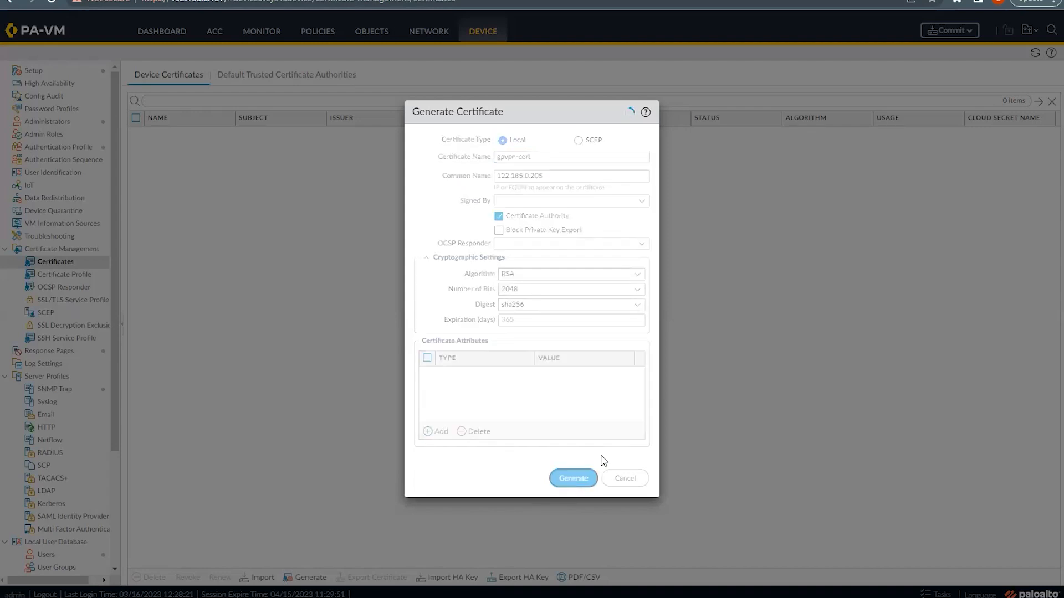
click(532, 335)
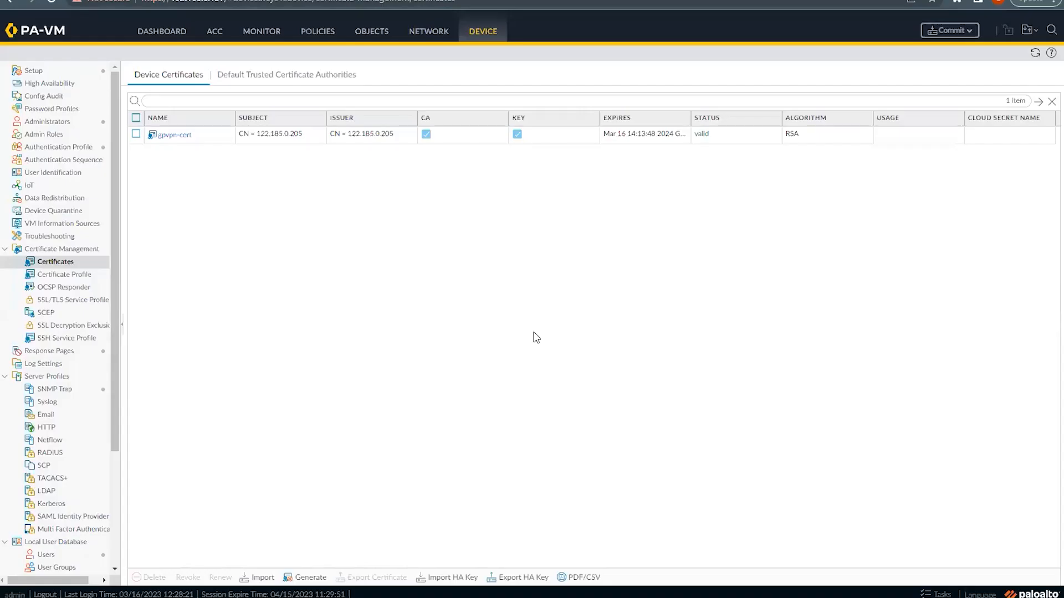
Step: Mark gpvpn-cert as Trusted Root CA, Forward Trust and Forward Untrust certificate
click(172, 138)
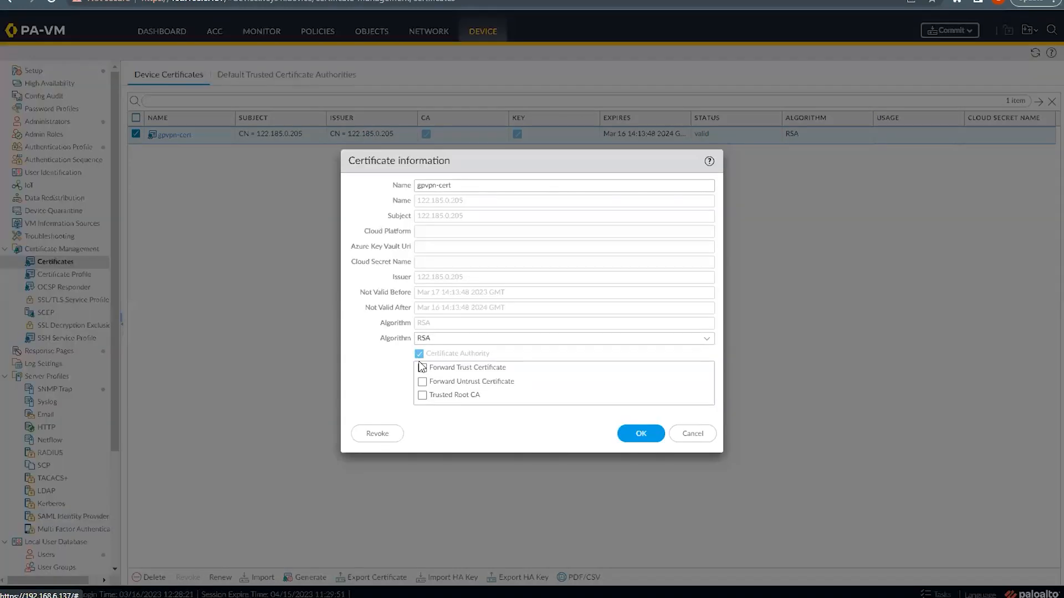
click(422, 319)
click(422, 305)
click(423, 291)
click(643, 358)
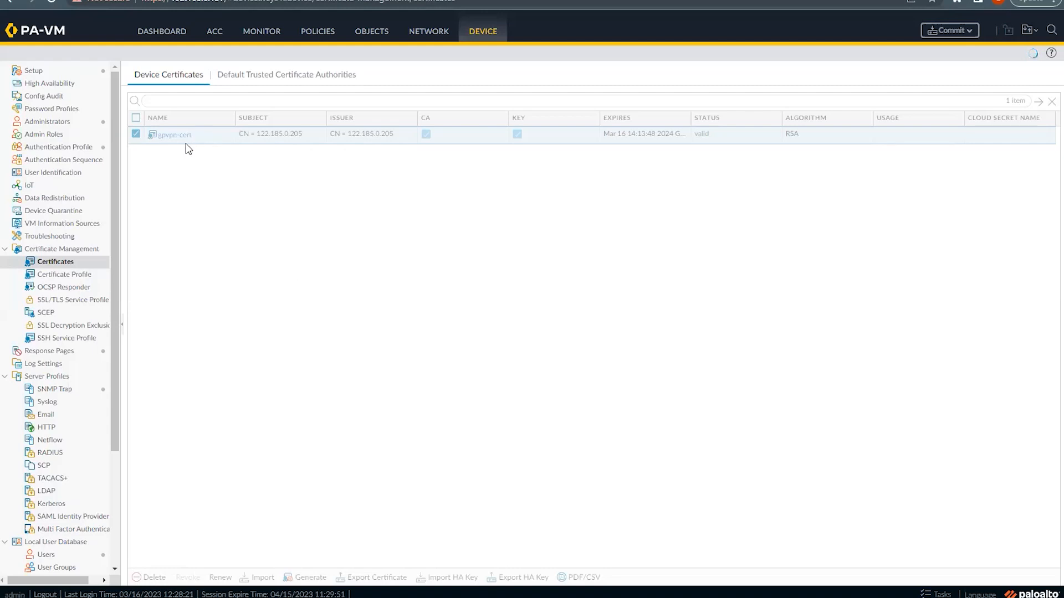
Step: Create SSL/TLS service profile GPVPN_Prof using gpvpn-cert, minimum TLSv1.0 and maximum Max
click(62, 302)
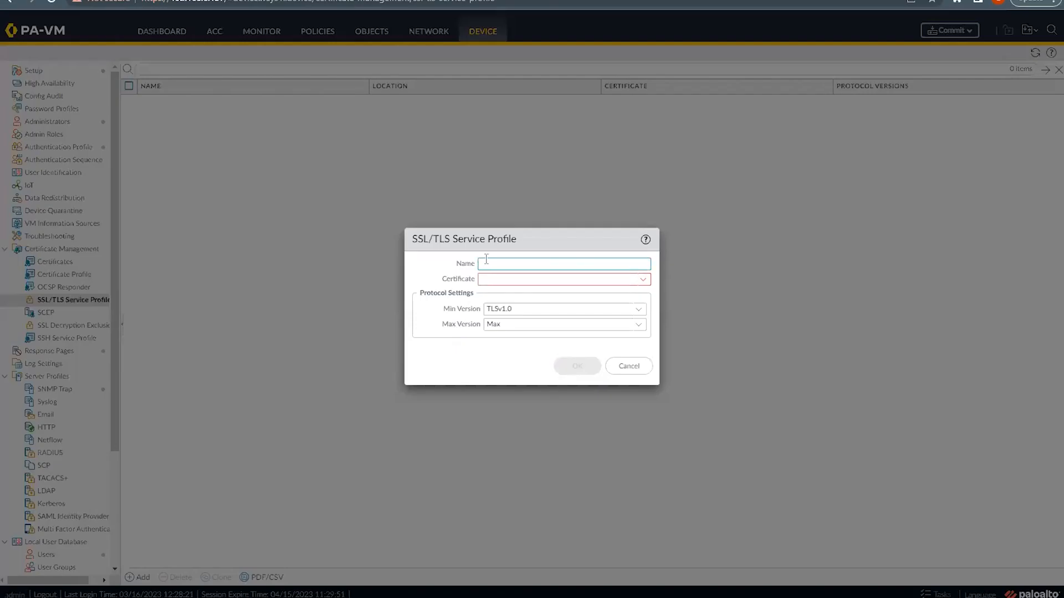
click(490, 264)
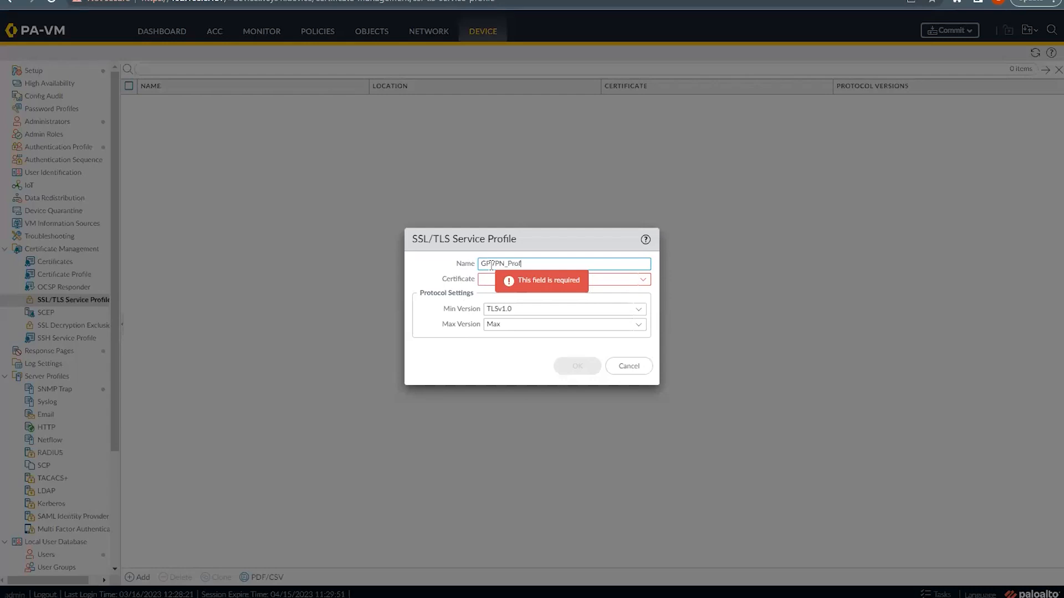
click(642, 281)
click(496, 294)
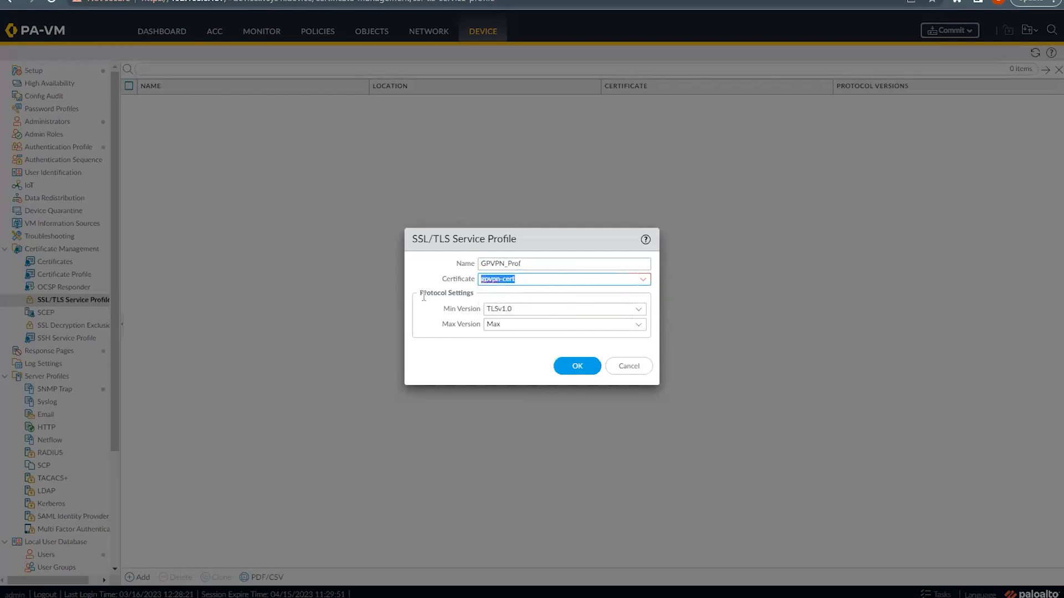
click(451, 308)
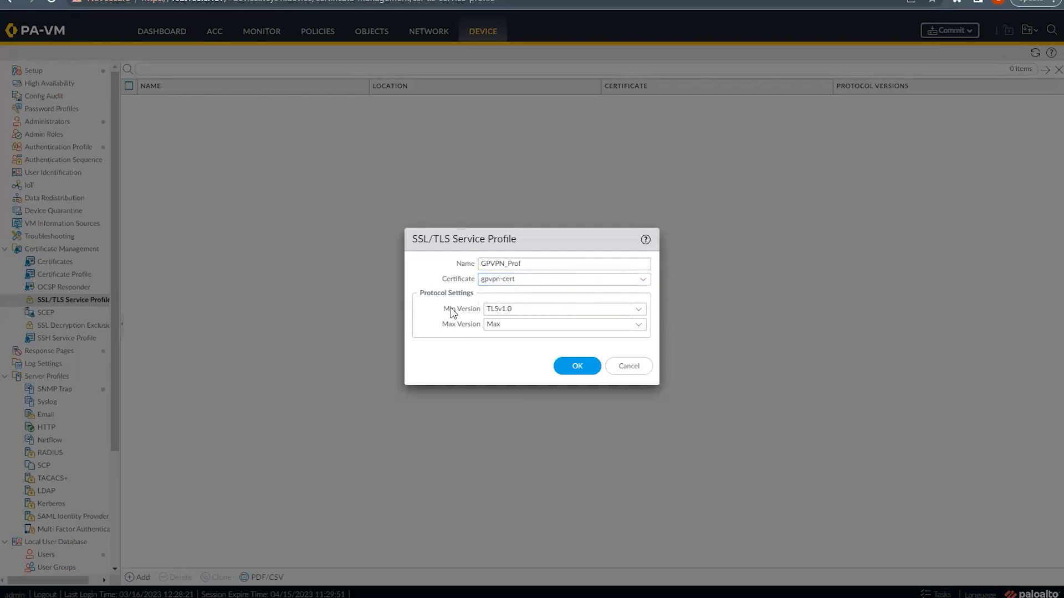
click(640, 311)
click(645, 336)
click(640, 331)
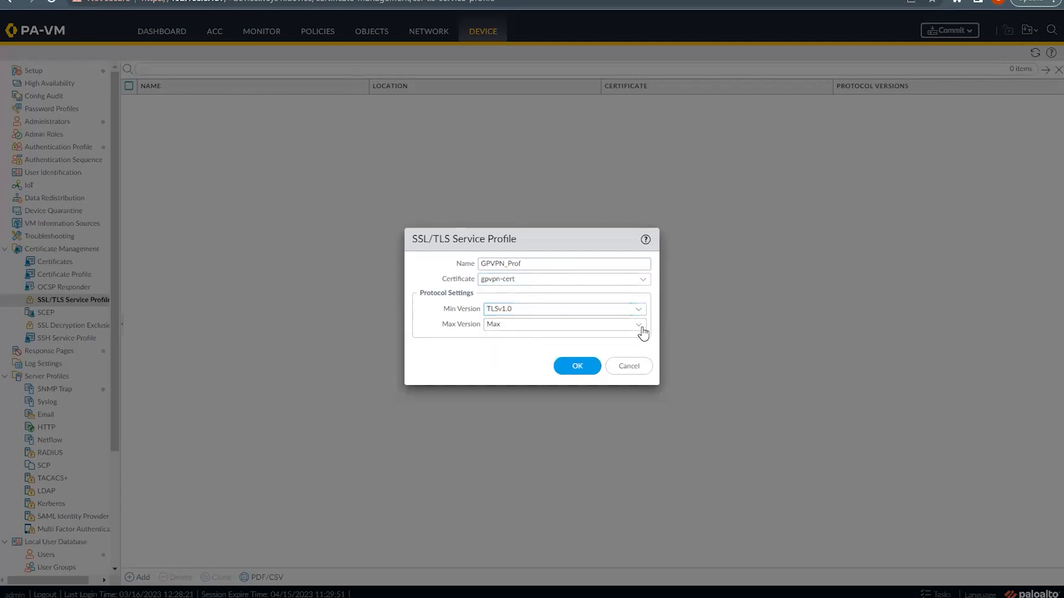
click(394, 343)
click(590, 370)
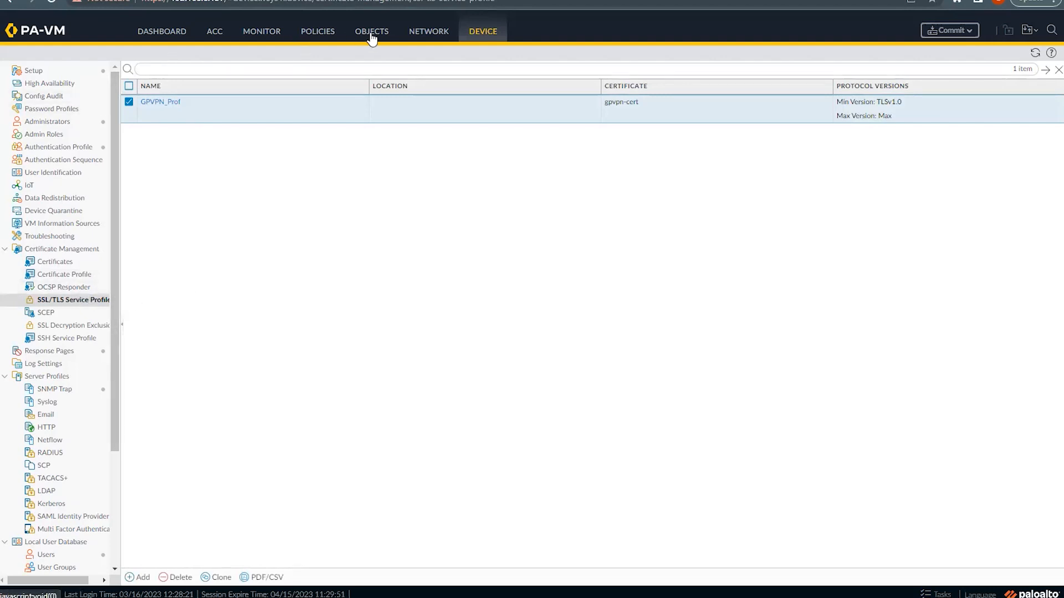
Step: Draft tunnel interface tunnel.10 on virtual router LAB-VR, leaving the security zone unset
click(419, 33)
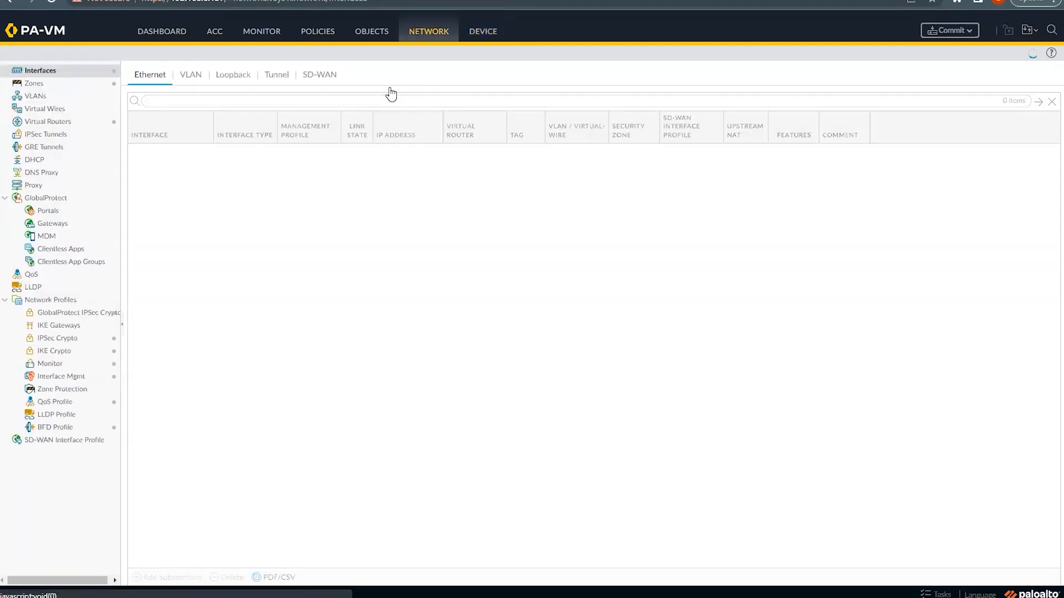
click(276, 75)
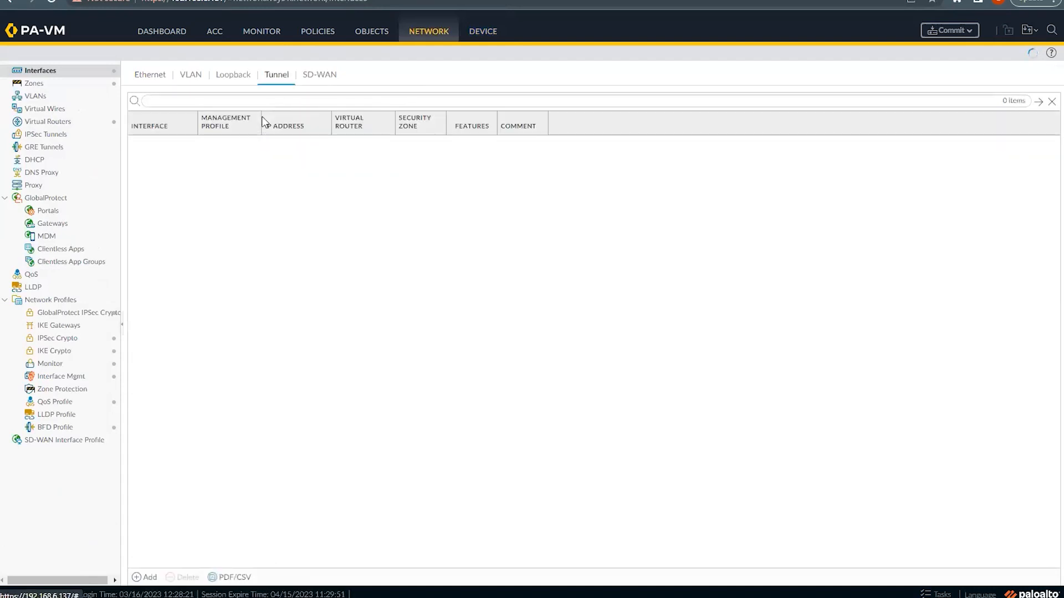
click(145, 578)
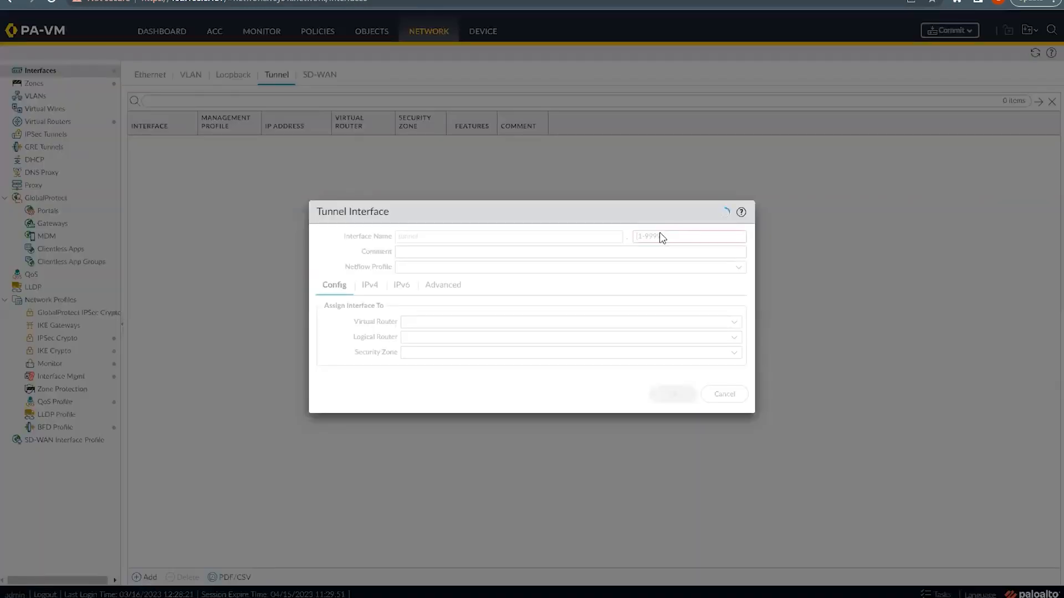
click(688, 233)
text(10)
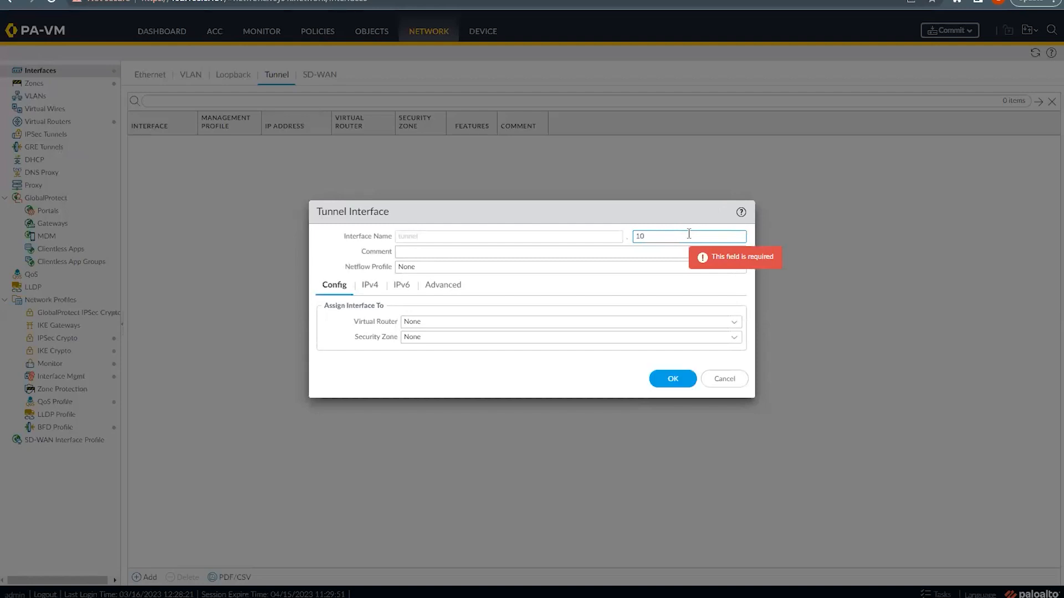
click(732, 324)
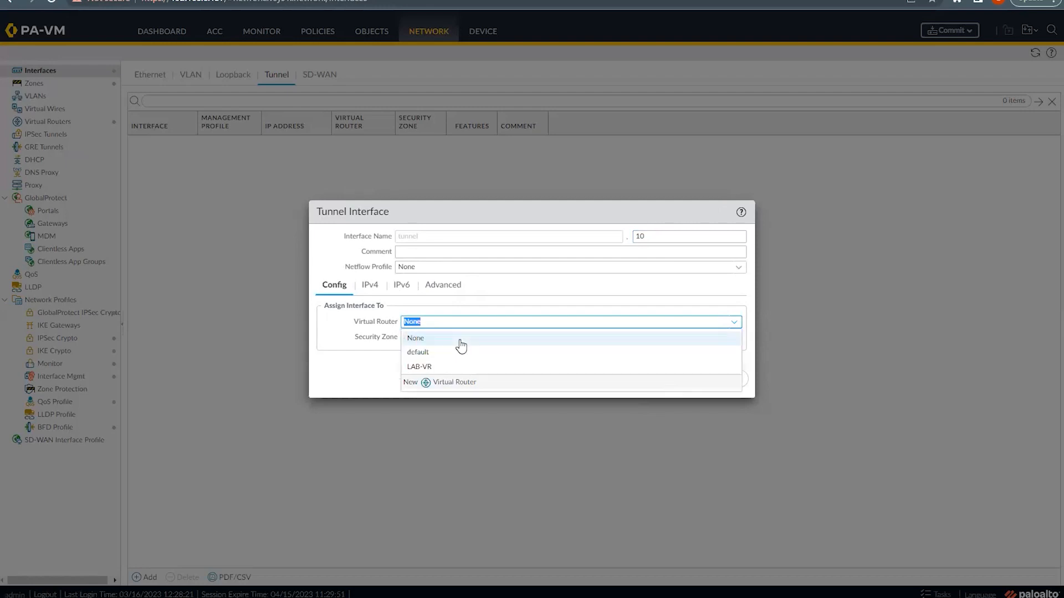
click(419, 366)
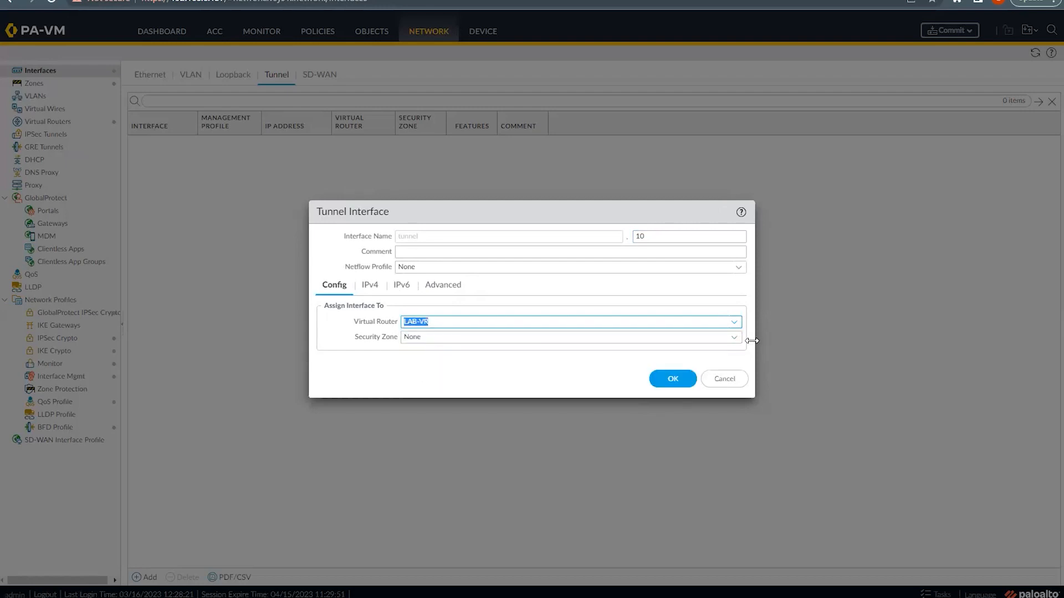
click(735, 339)
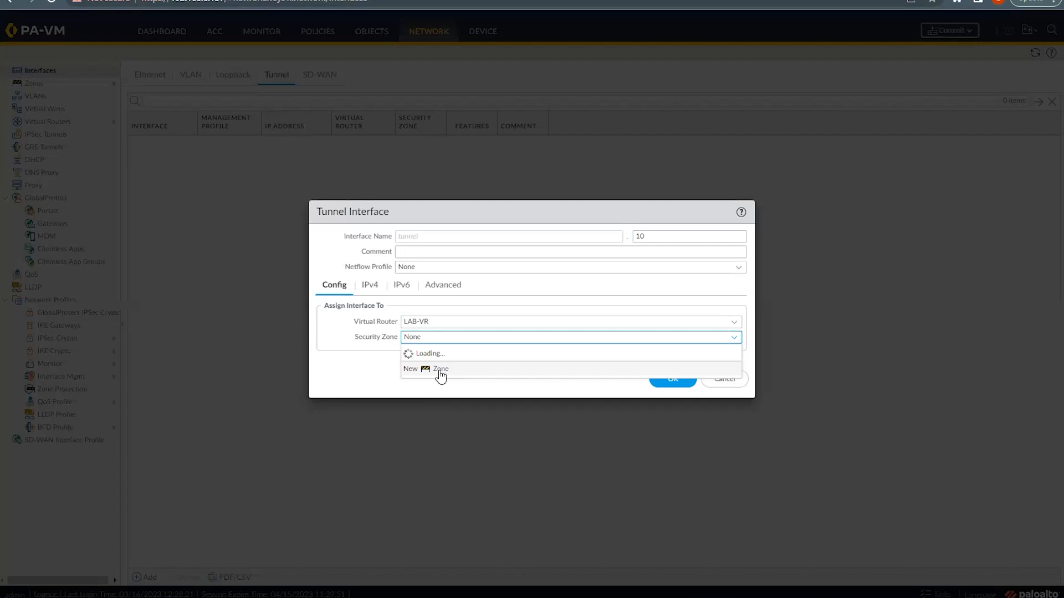
Step: Create the security zone GP-VPN-Zone for tunnel.10 and save the tunnel interface
click(440, 372)
click(374, 131)
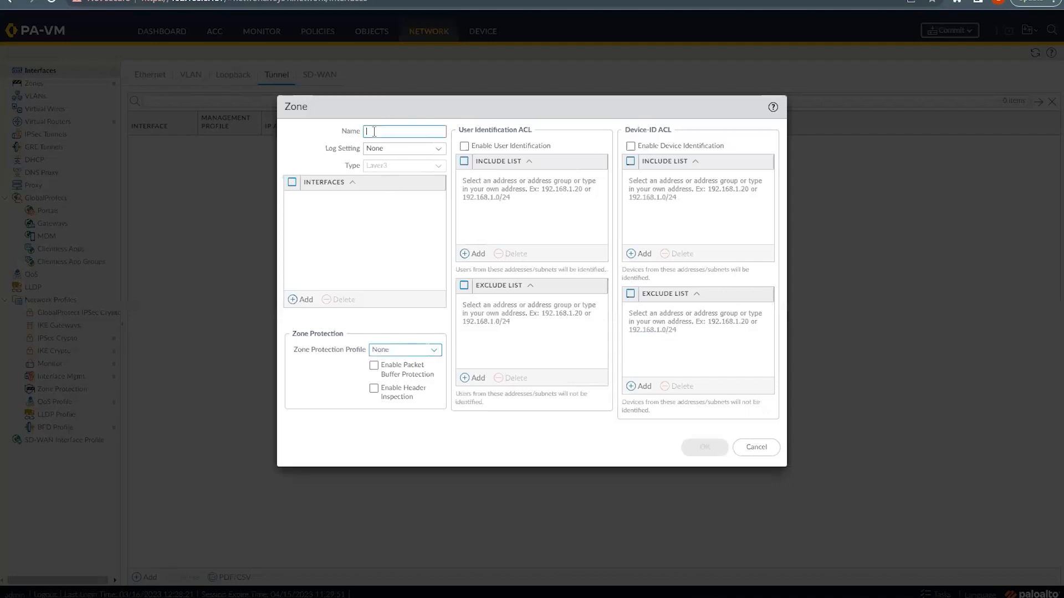
text(Gl)
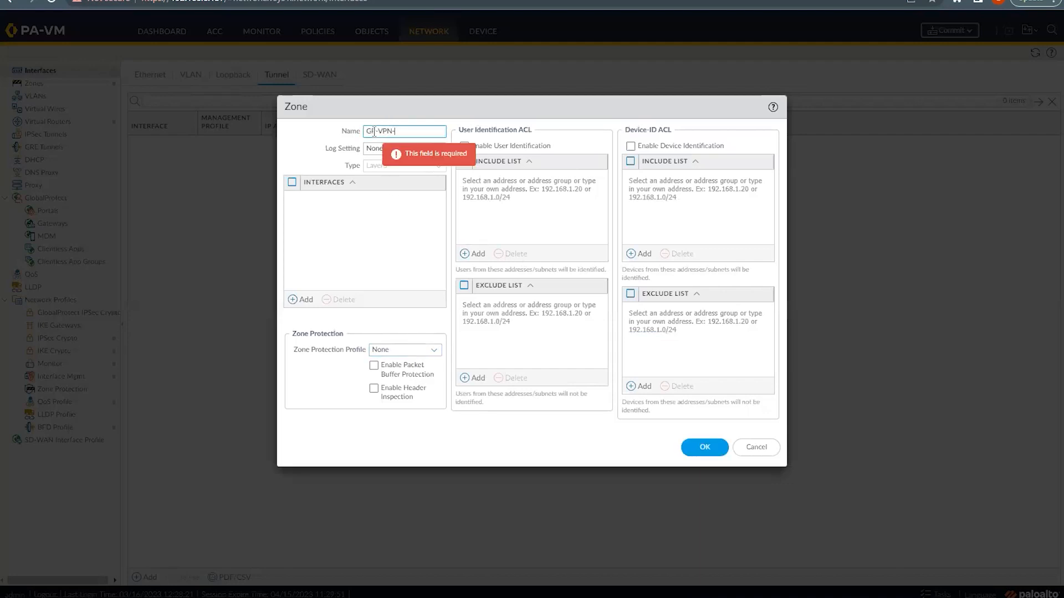
click(710, 447)
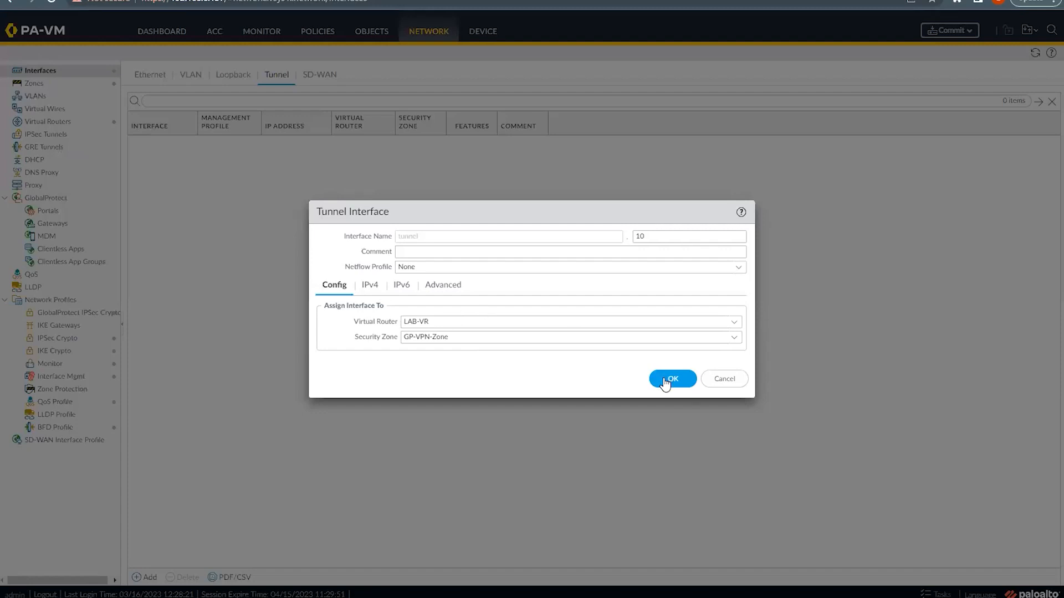
click(667, 382)
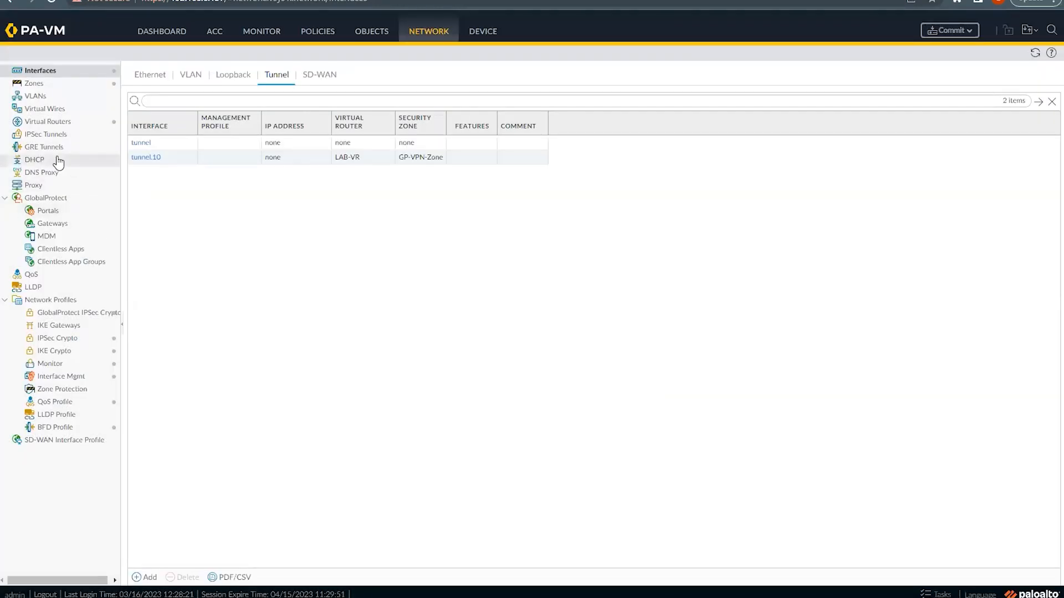
Step: Add GlobalProtect gateway GP-VPN-GWE on ethernet1/1 with IPv4 address 122.185.0.205/29
click(49, 226)
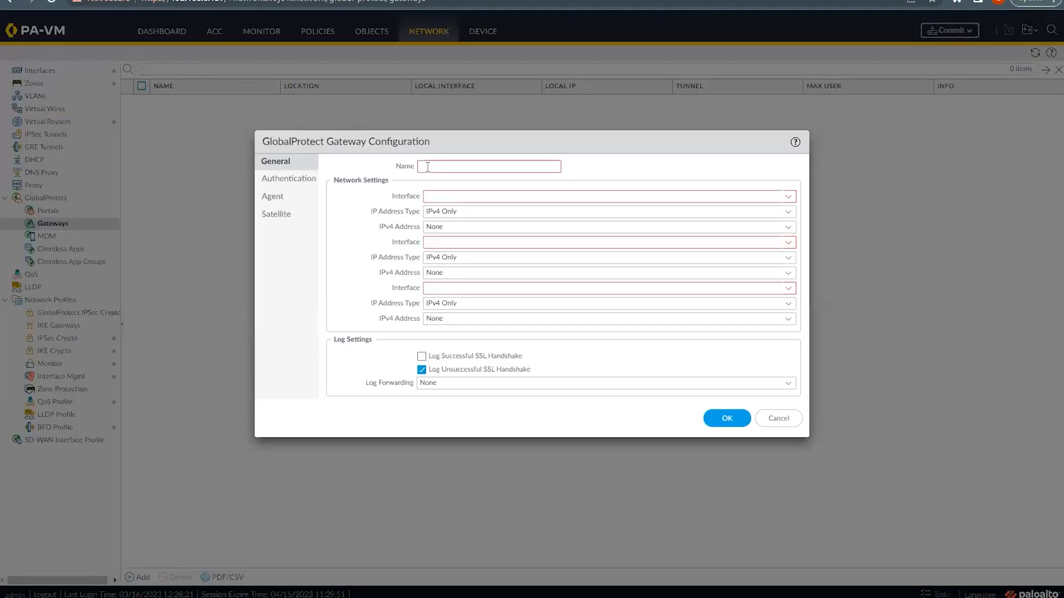
click(427, 167)
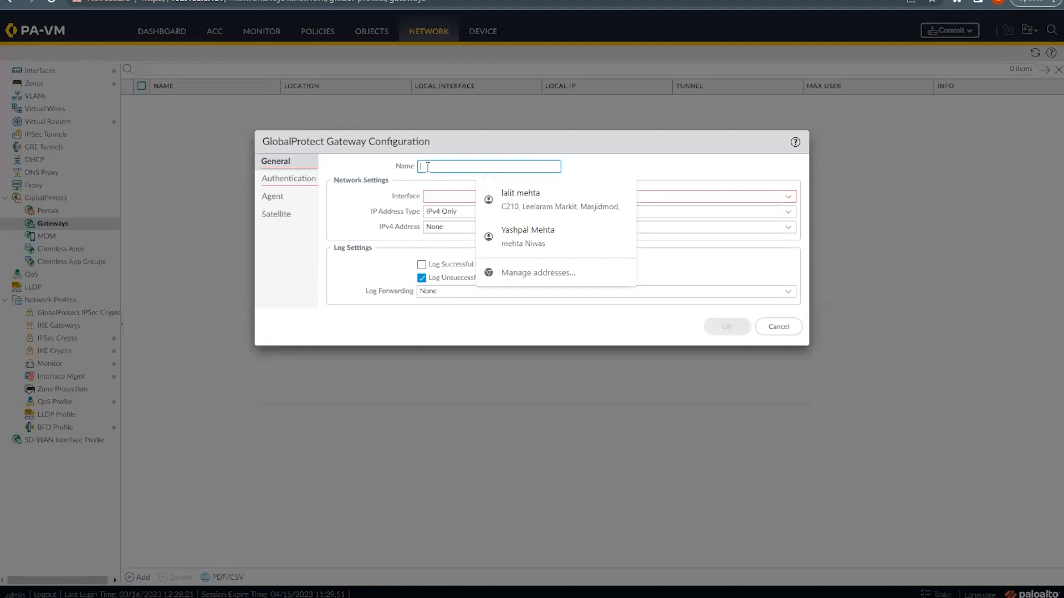
text(GP-VPN-GWE)
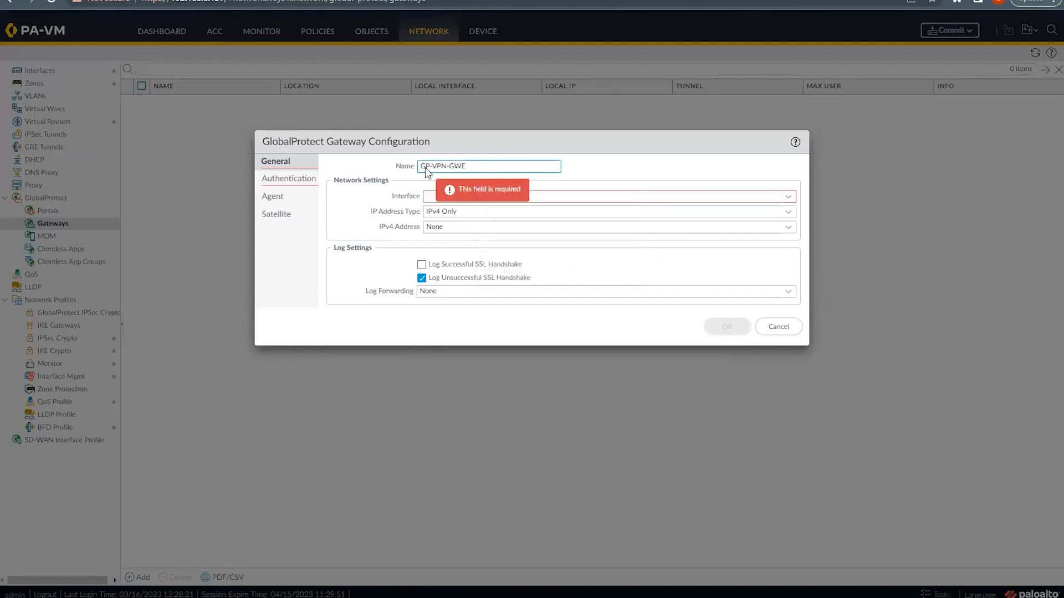
click(395, 192)
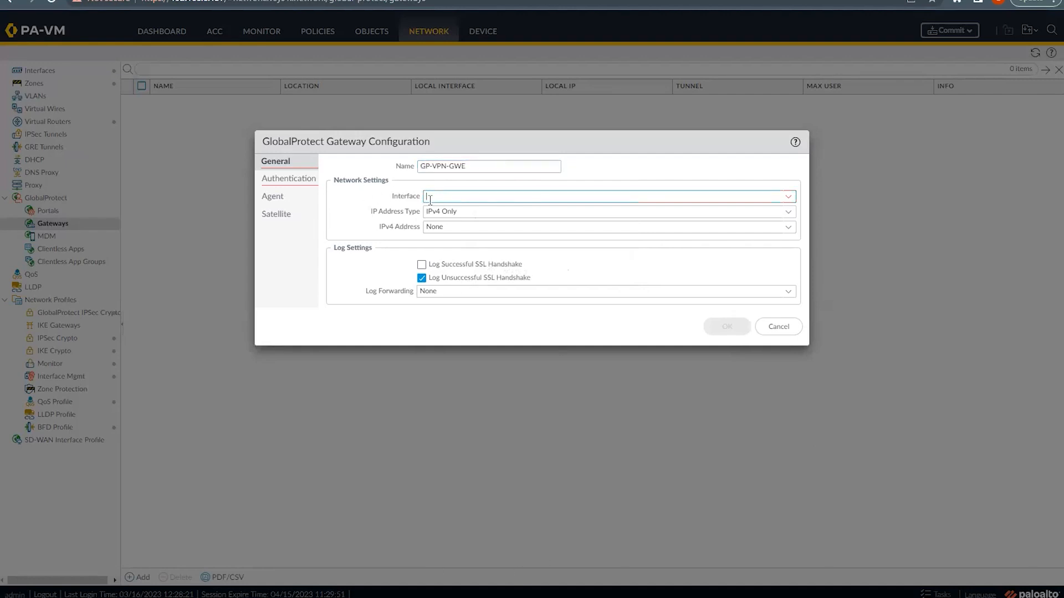
click(789, 197)
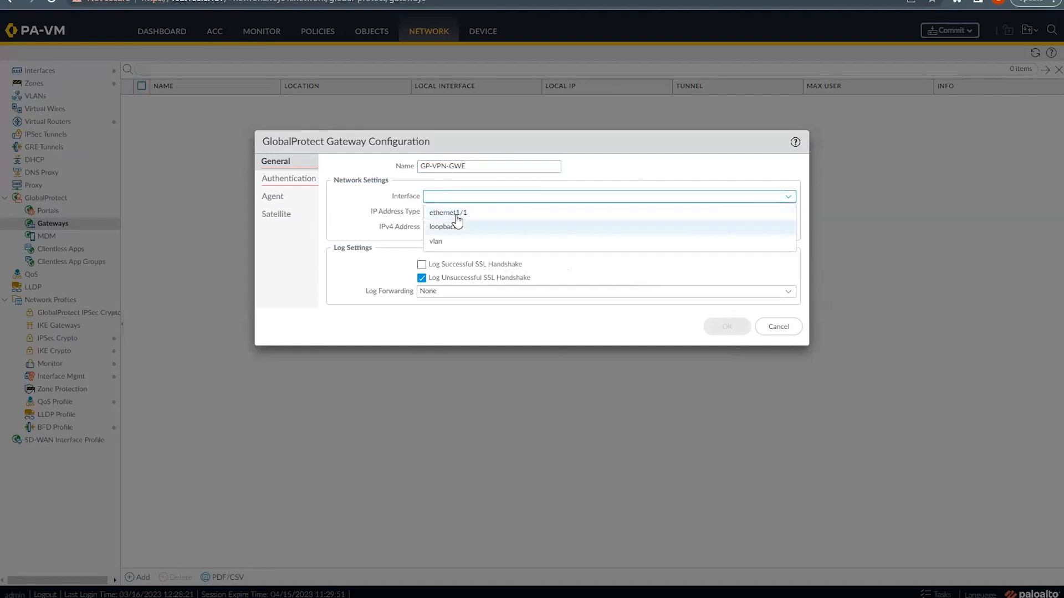
click(457, 220)
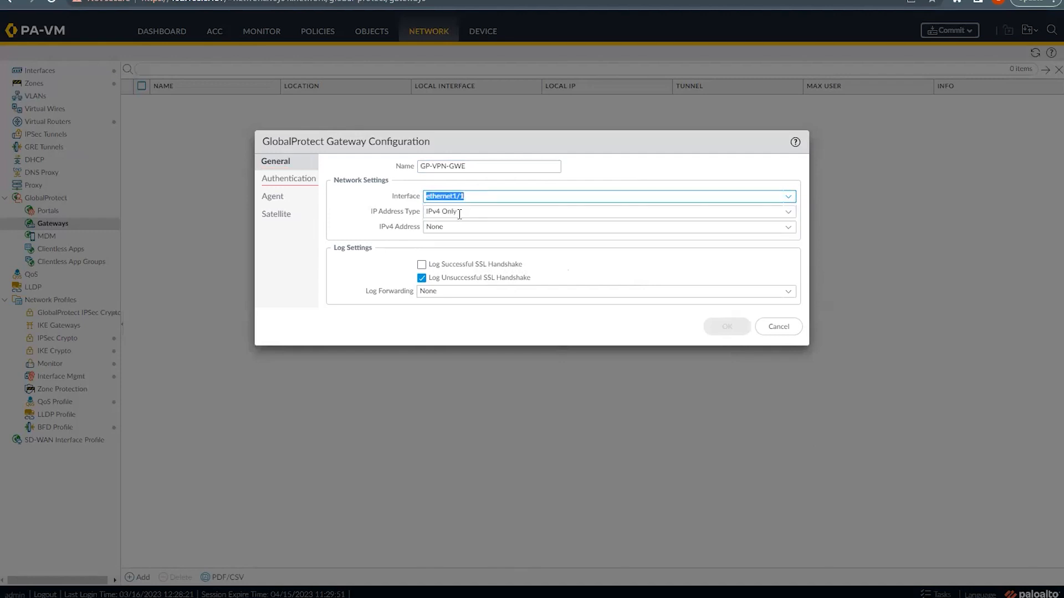
click(793, 237)
click(788, 229)
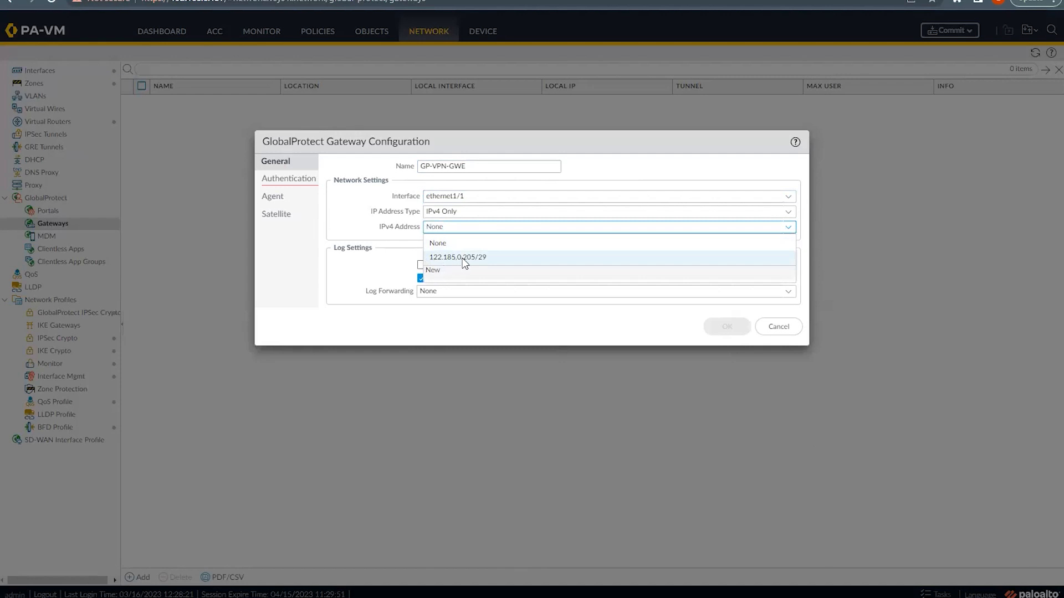
click(459, 258)
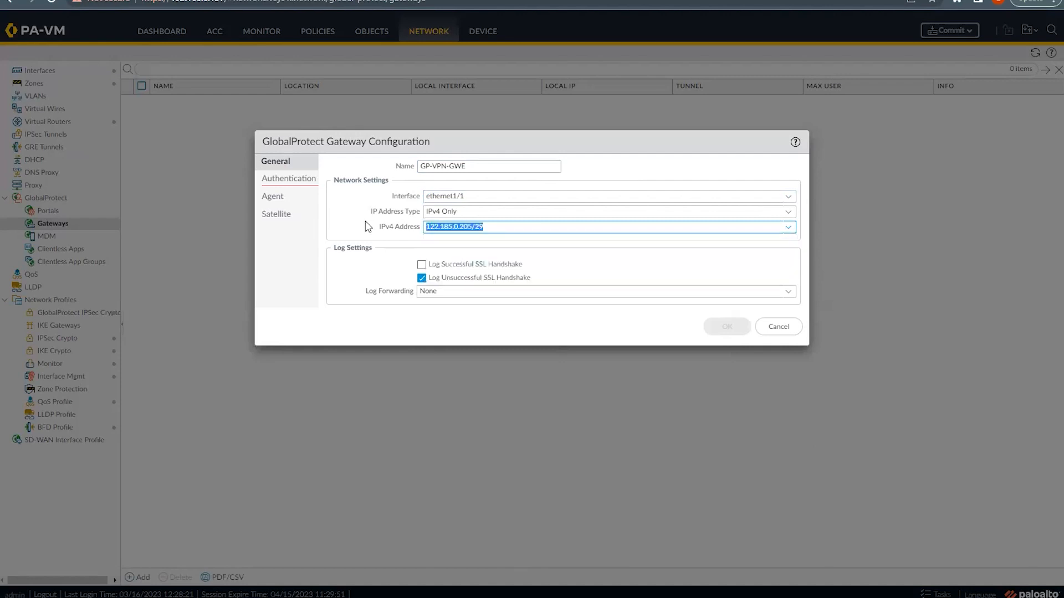
click(475, 246)
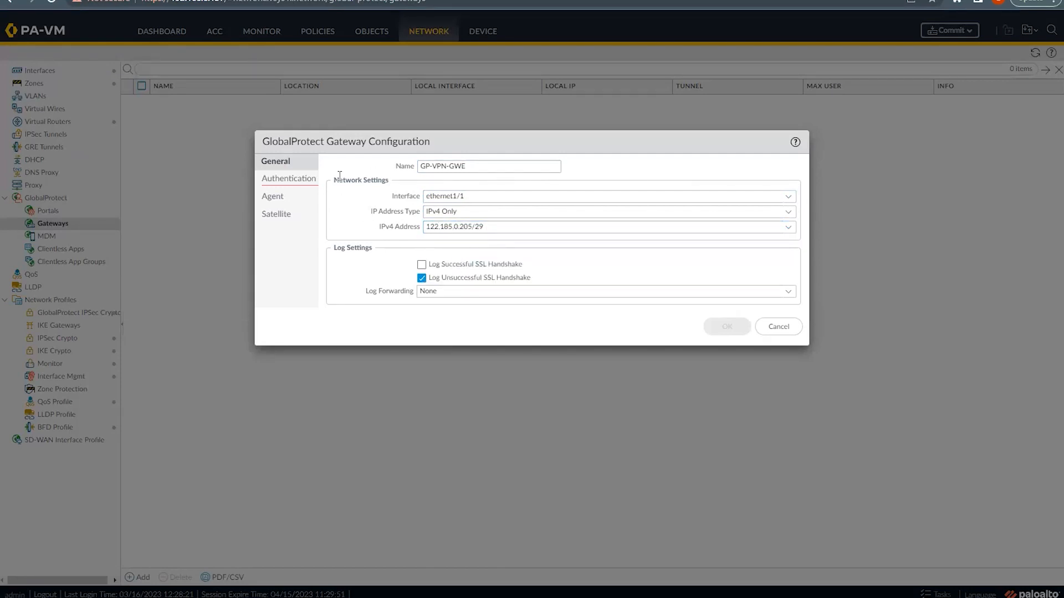
click(281, 182)
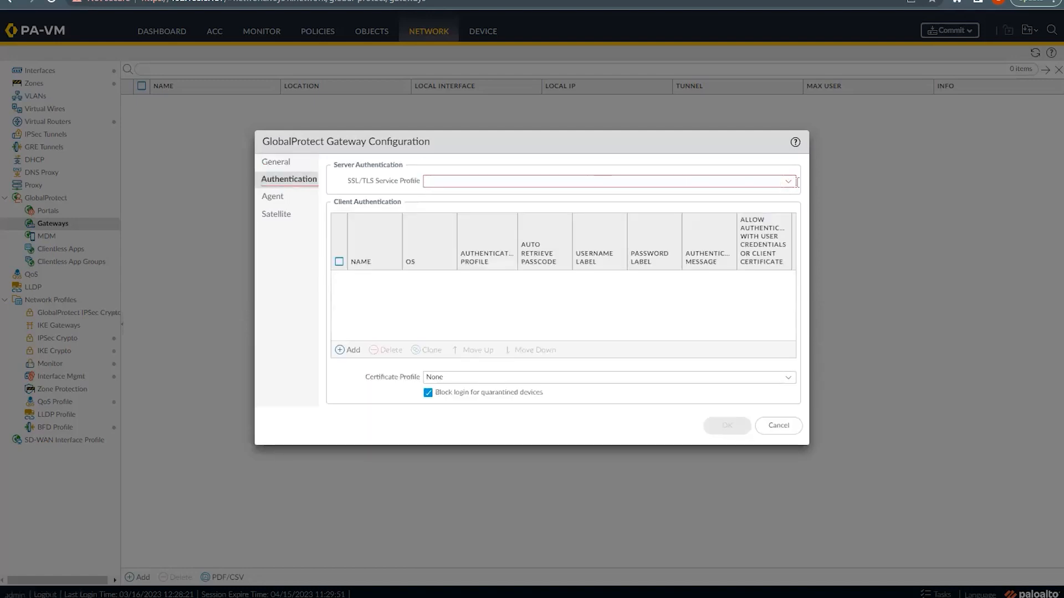
Step: Set the gateway's SSL/TLS service profile to GPVPN_Prof
drag(365, 183, 393, 183)
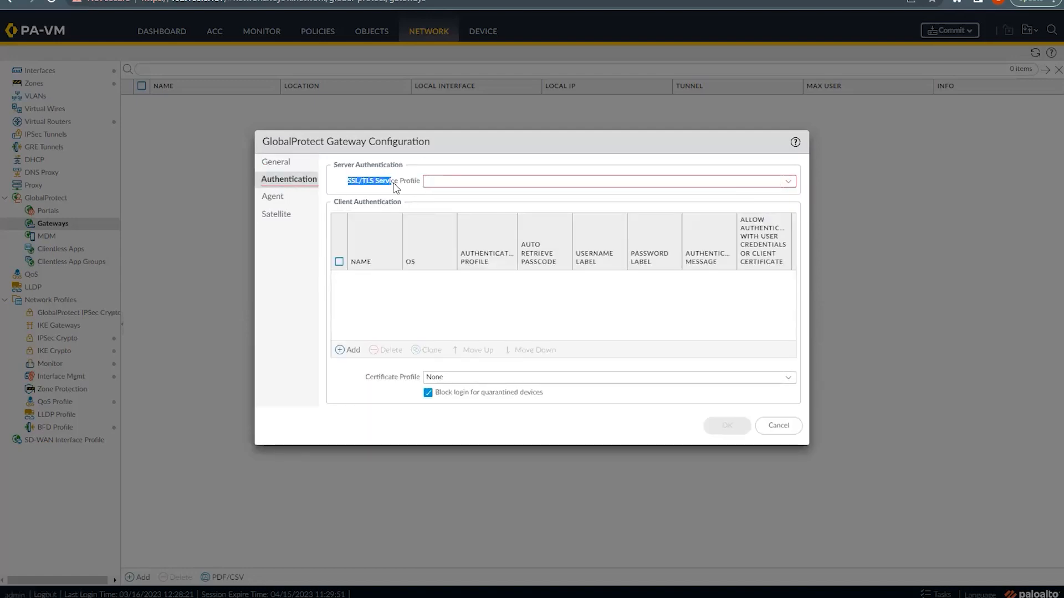
click(790, 183)
click(472, 202)
click(385, 294)
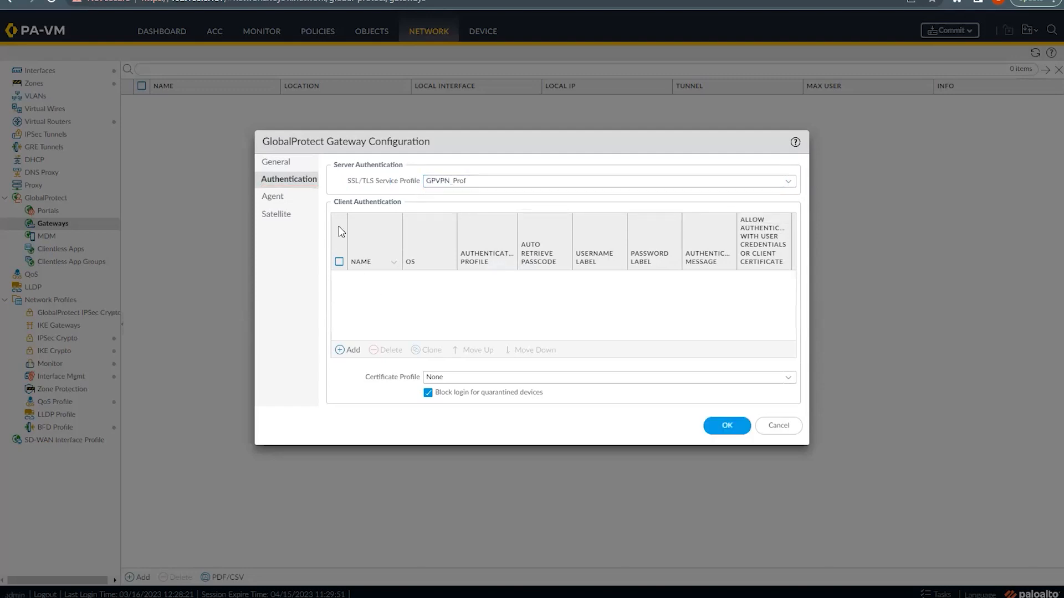
Step: Add client authentication CLI-Auth for any OS using GPVPN_Auth_Profile
click(341, 350)
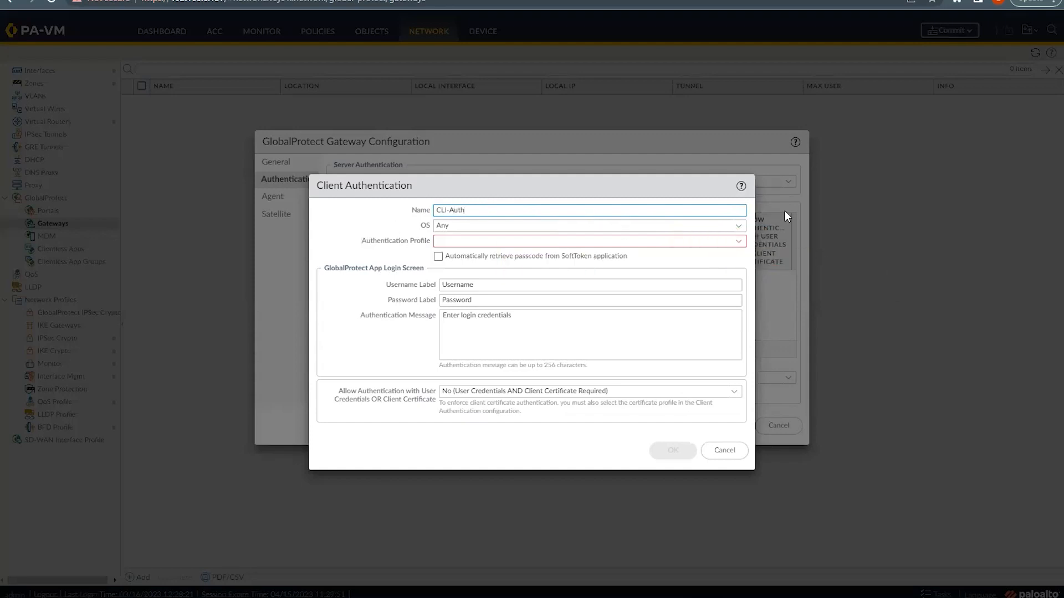
click(738, 226)
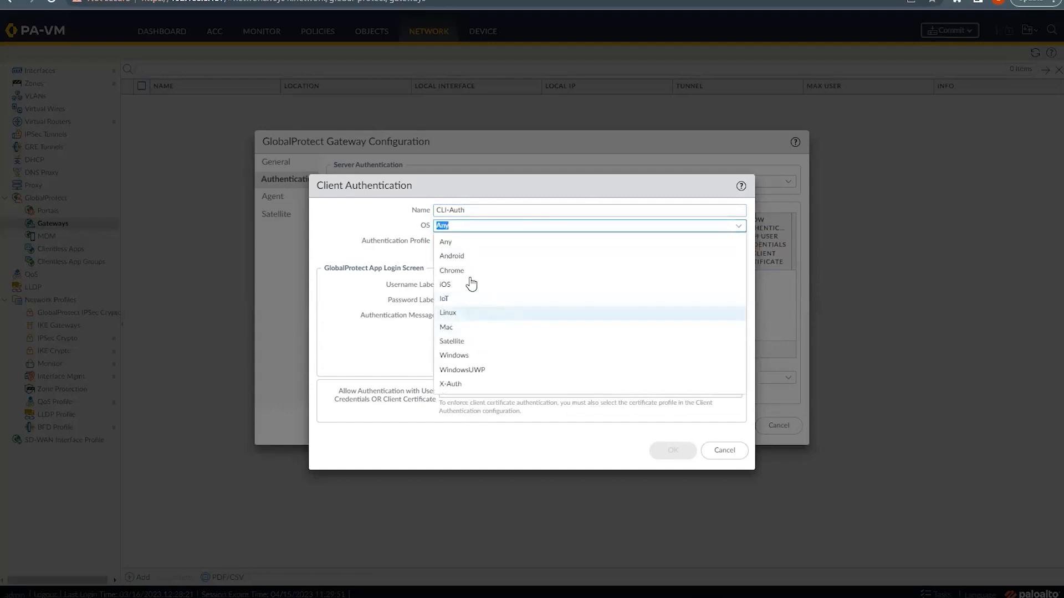
click(441, 243)
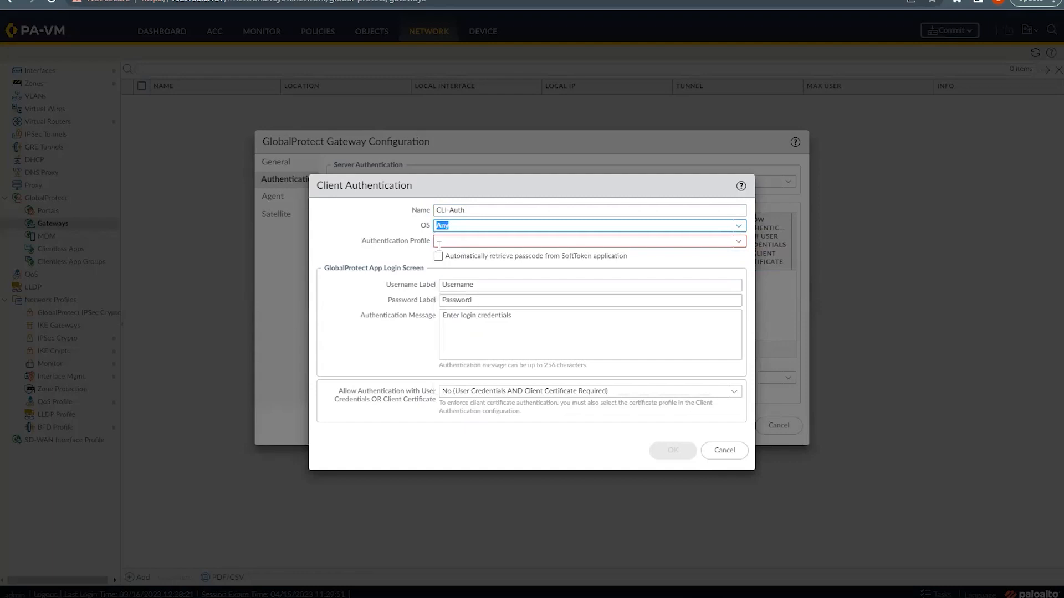
click(739, 244)
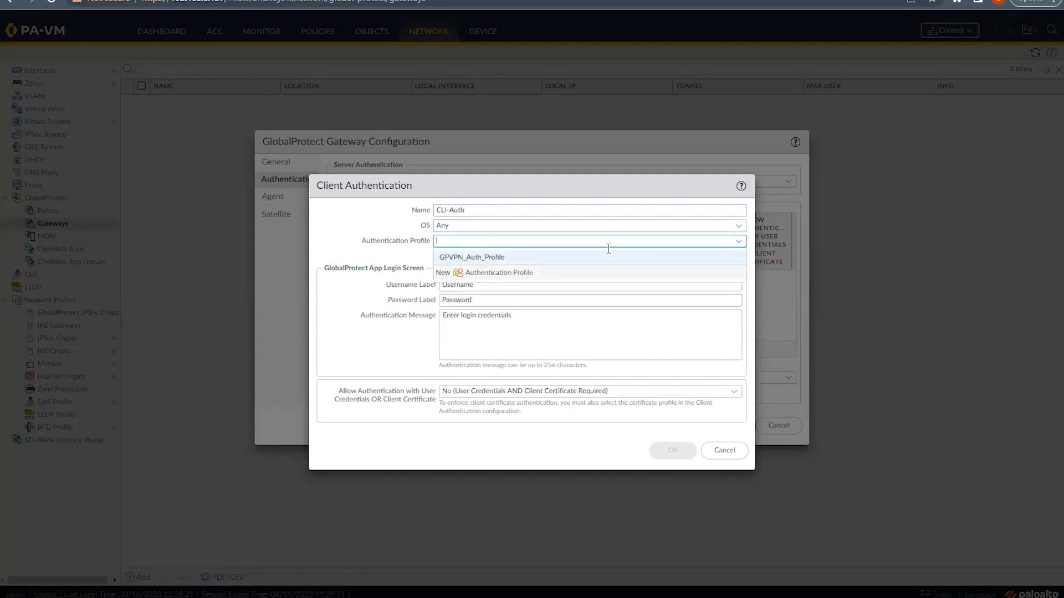
click(473, 257)
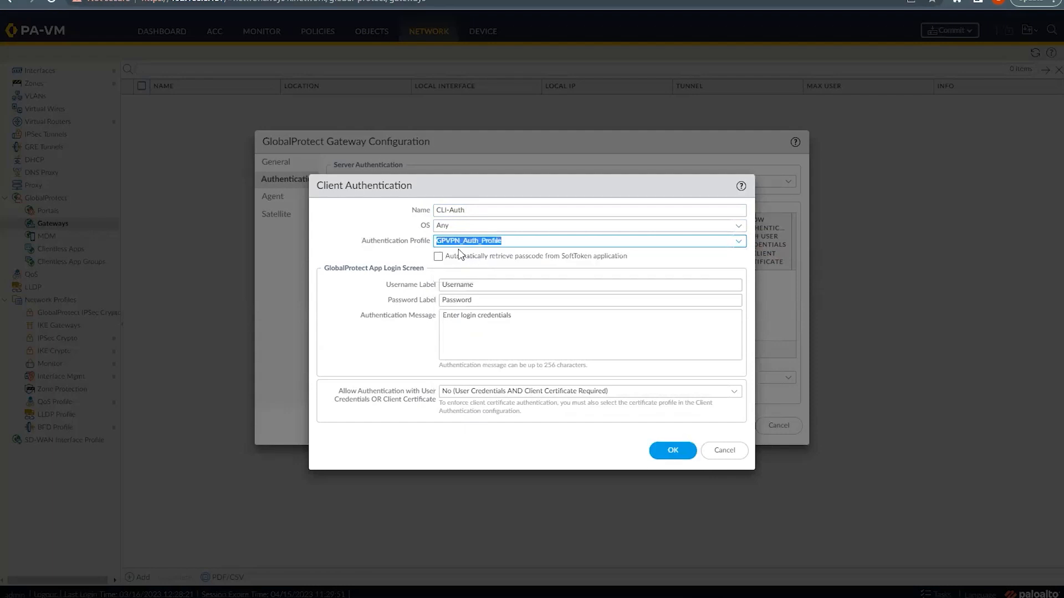
click(408, 251)
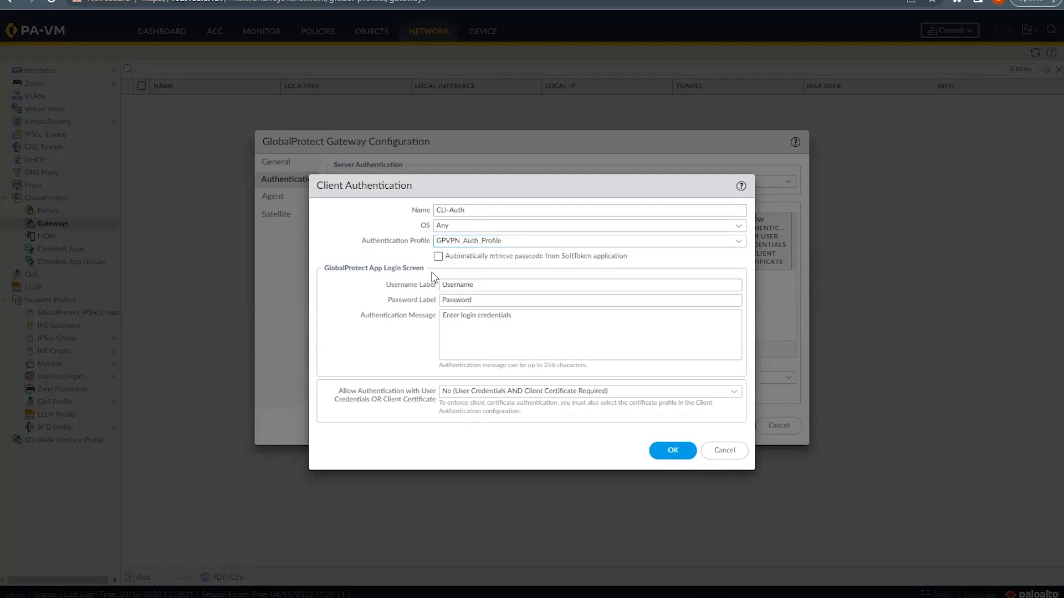
click(663, 451)
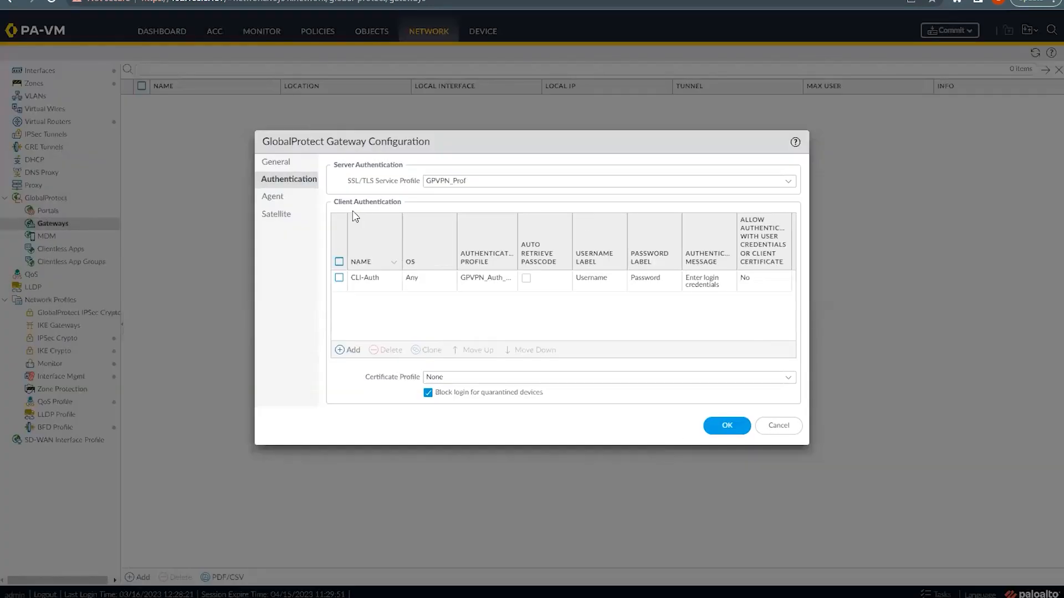
click(272, 198)
Step: Enable tunnel mode on tunnel.10 and start a new client settings config
click(338, 190)
click(788, 210)
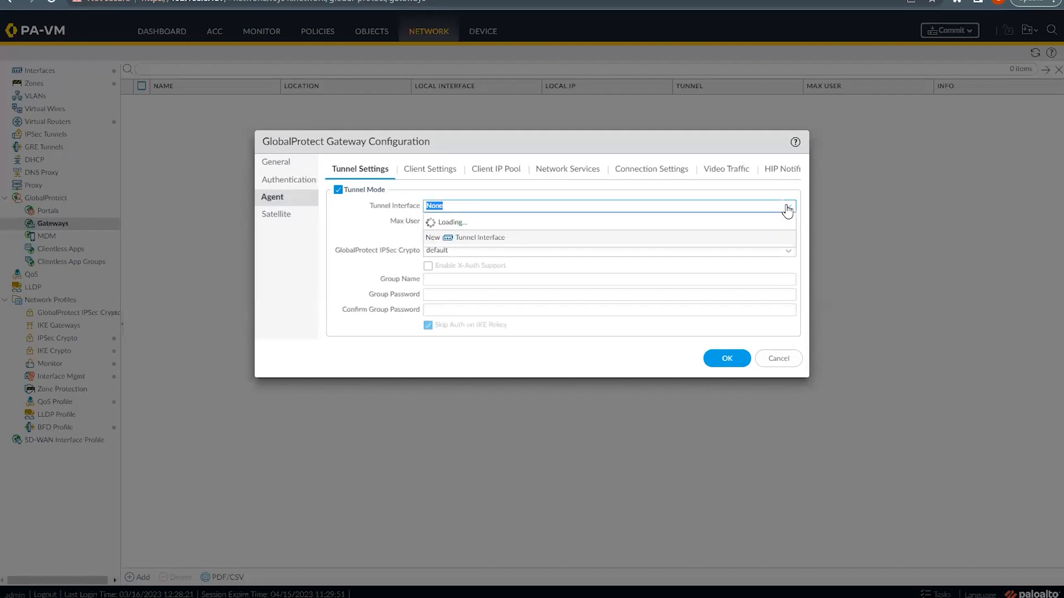
click(446, 249)
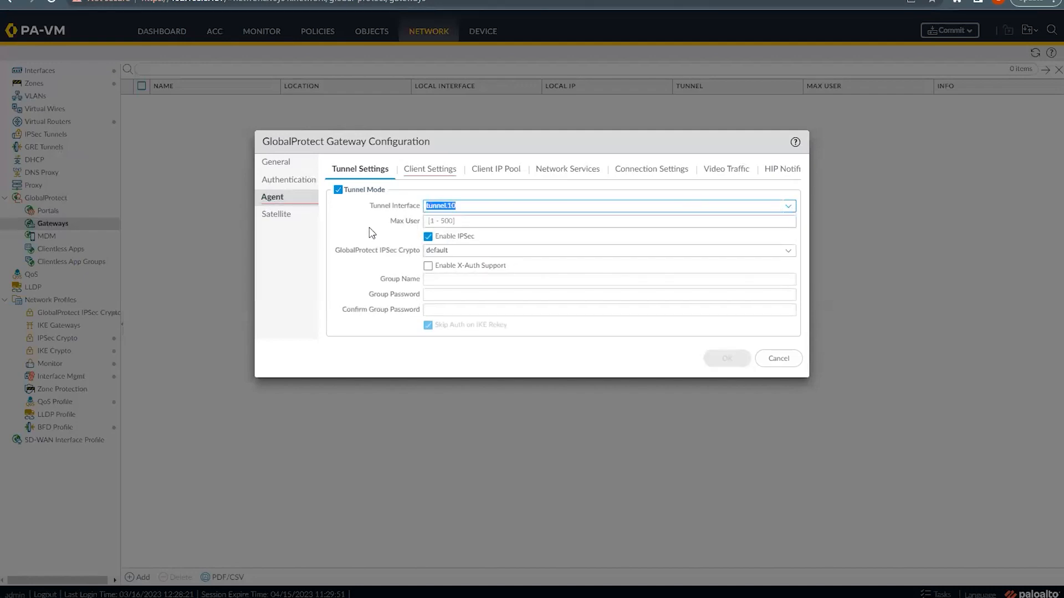
click(424, 169)
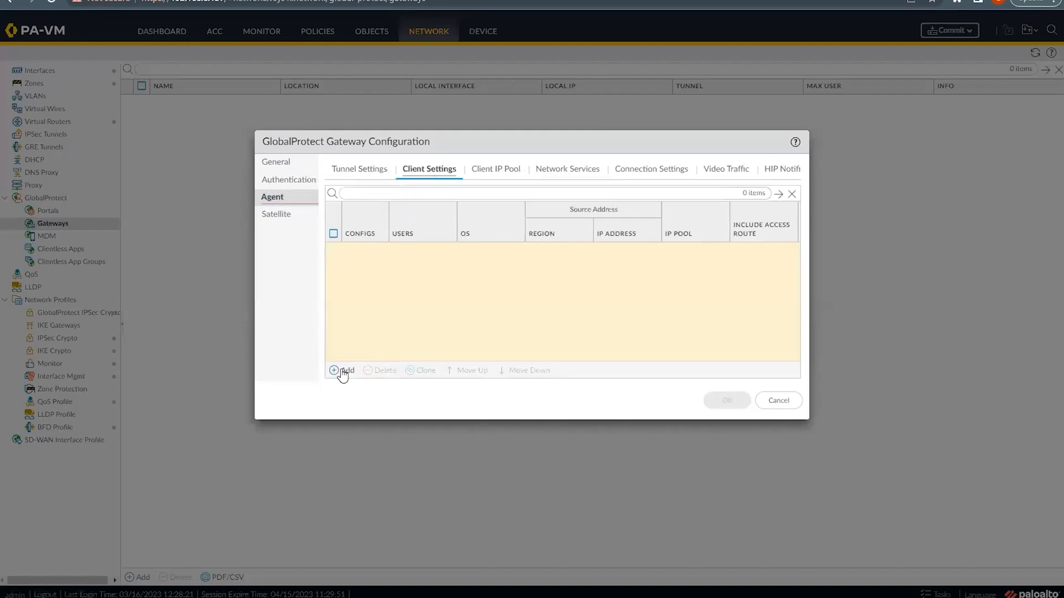
click(341, 370)
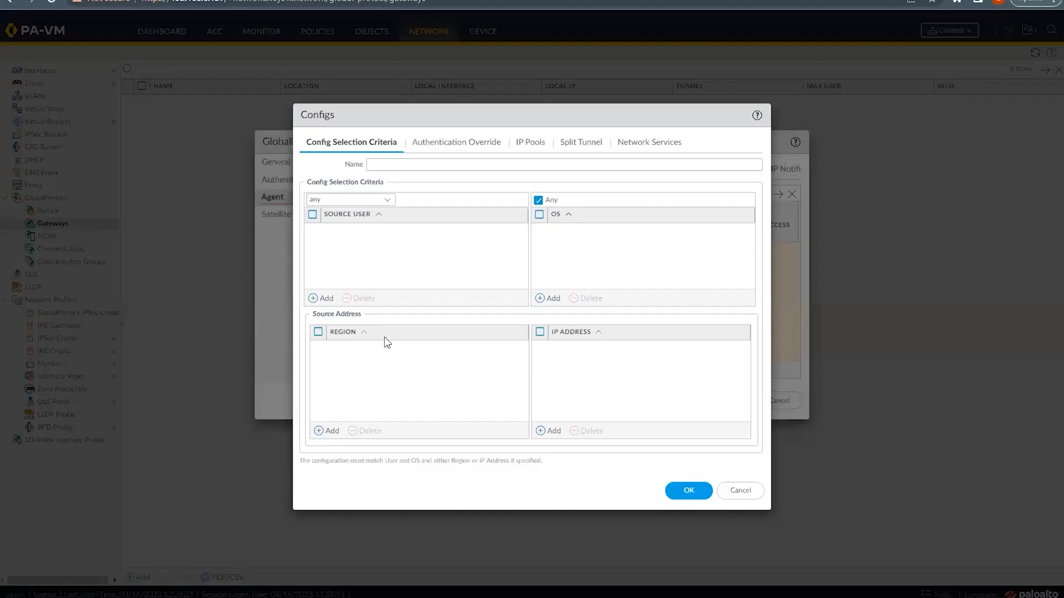
Step: Name the client config TEST-User and make it match any operating system
click(390, 164)
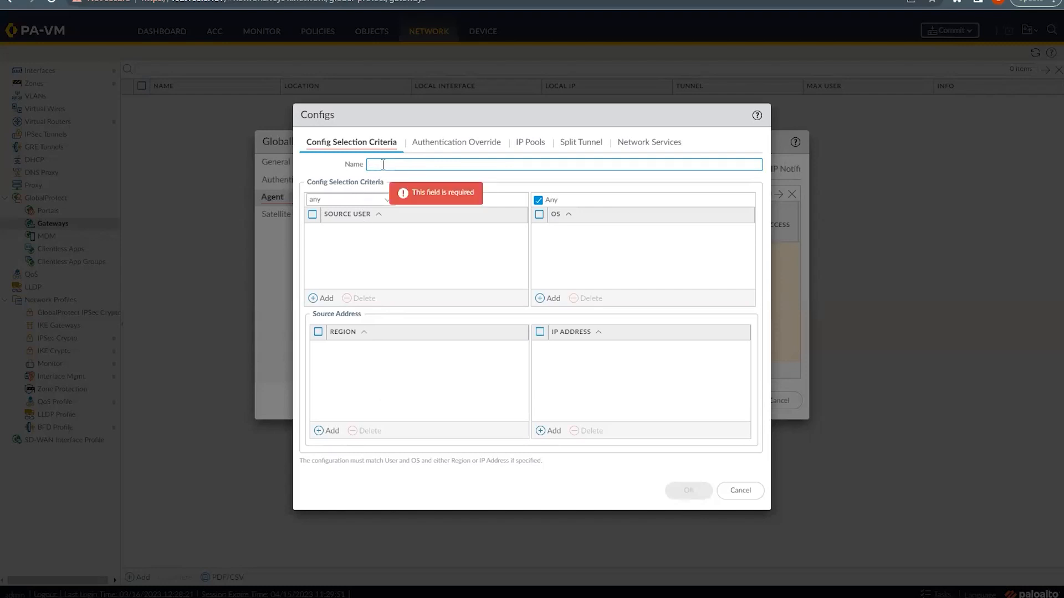
text(TEST-User)
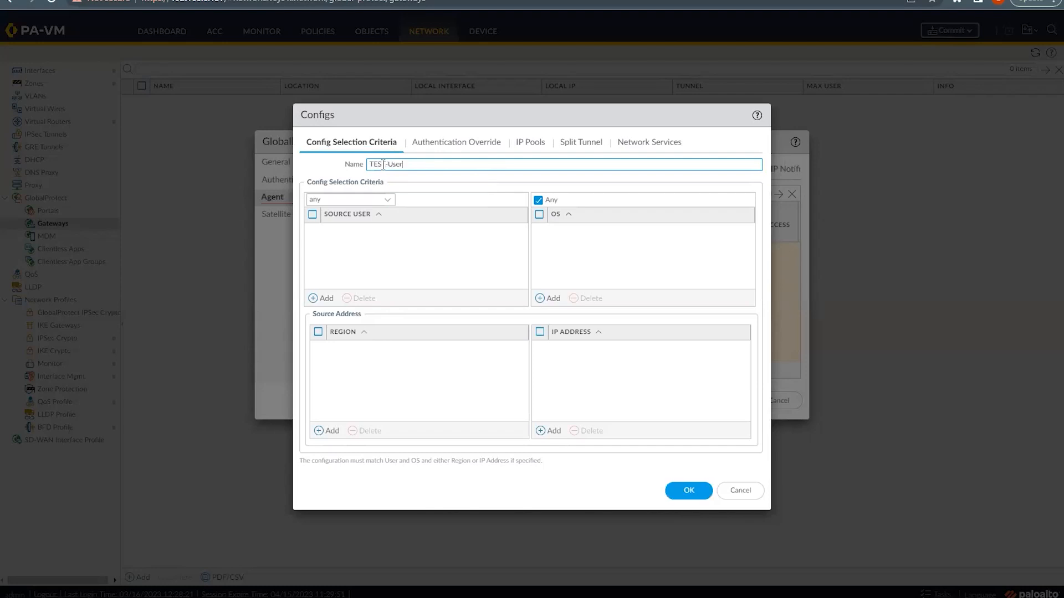
click(388, 247)
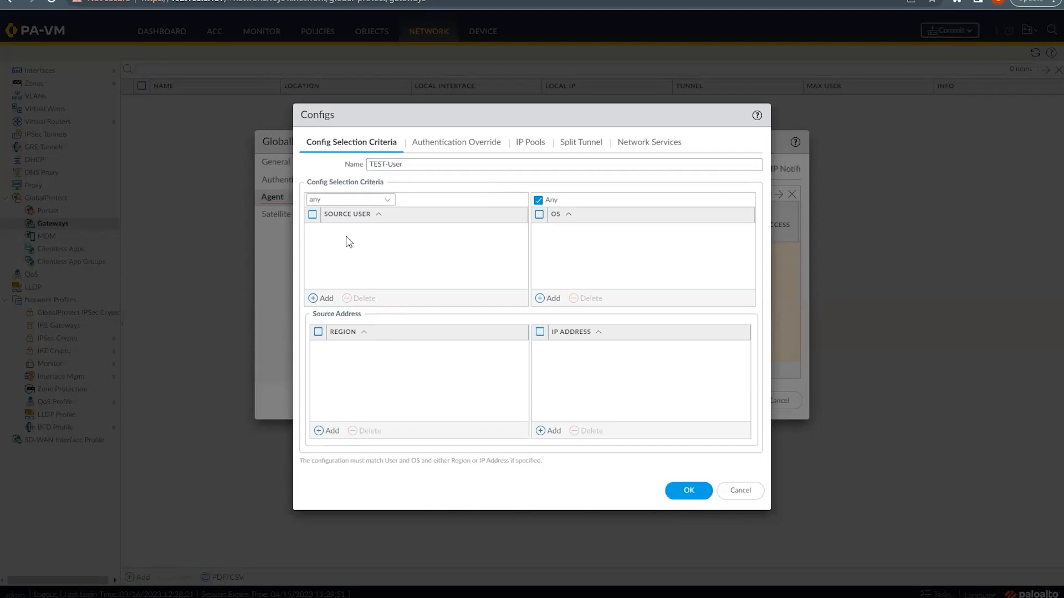
click(549, 304)
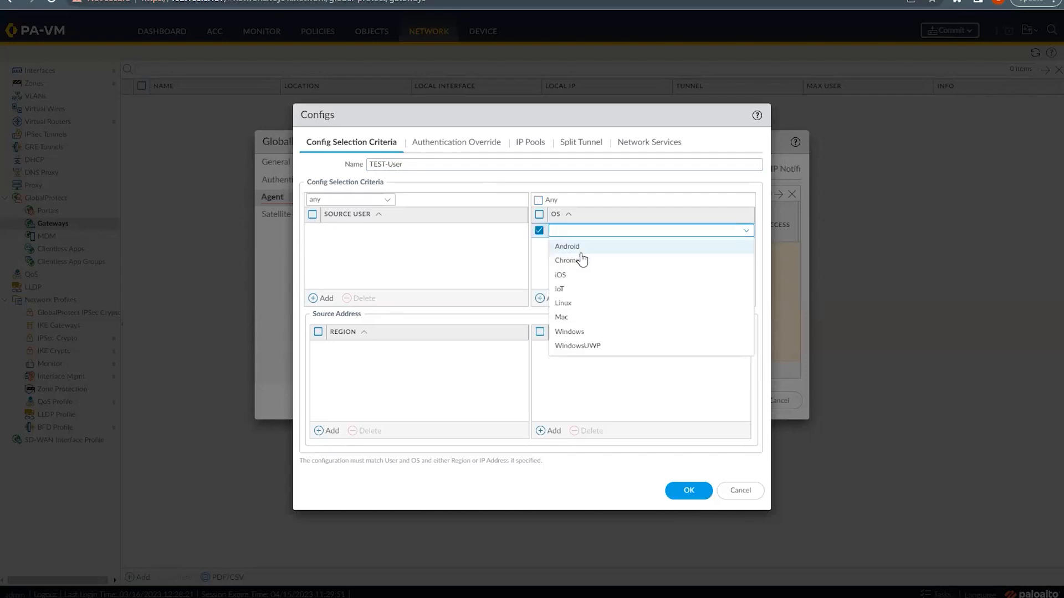
click(528, 301)
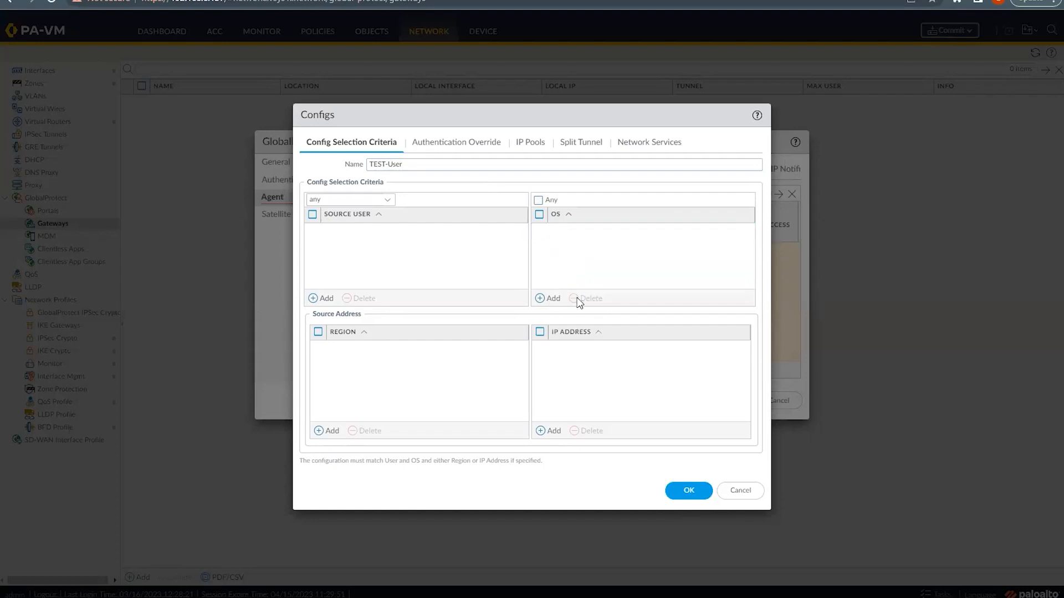
click(542, 203)
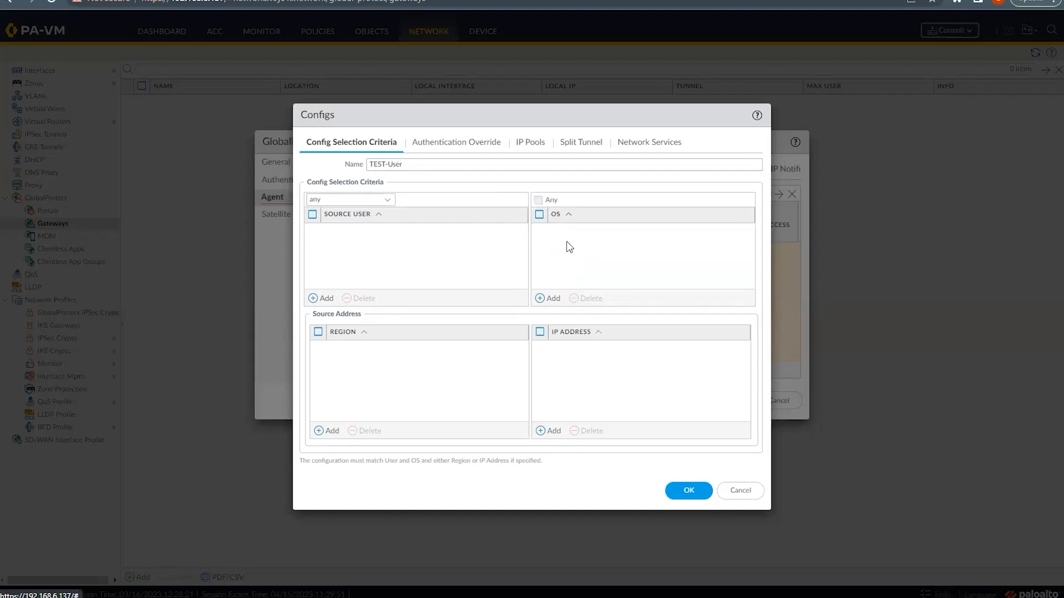
Step: Remove the empty source region entry and move to the config's IP Pools settings
click(327, 431)
scroll(354, 452, down, 15)
scroll(354, 452, down, 20)
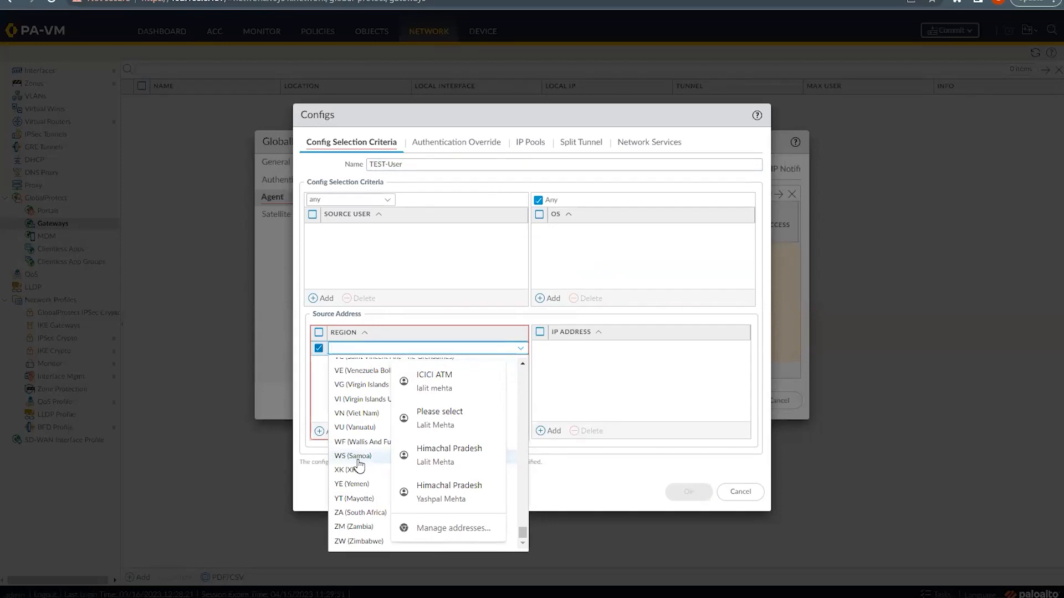
click(319, 394)
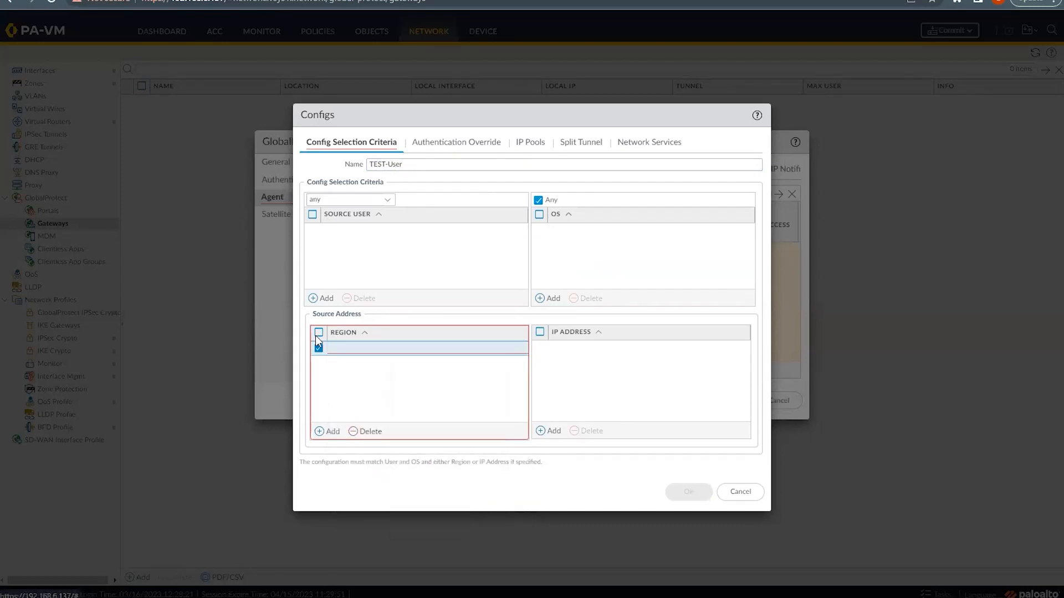
click(371, 433)
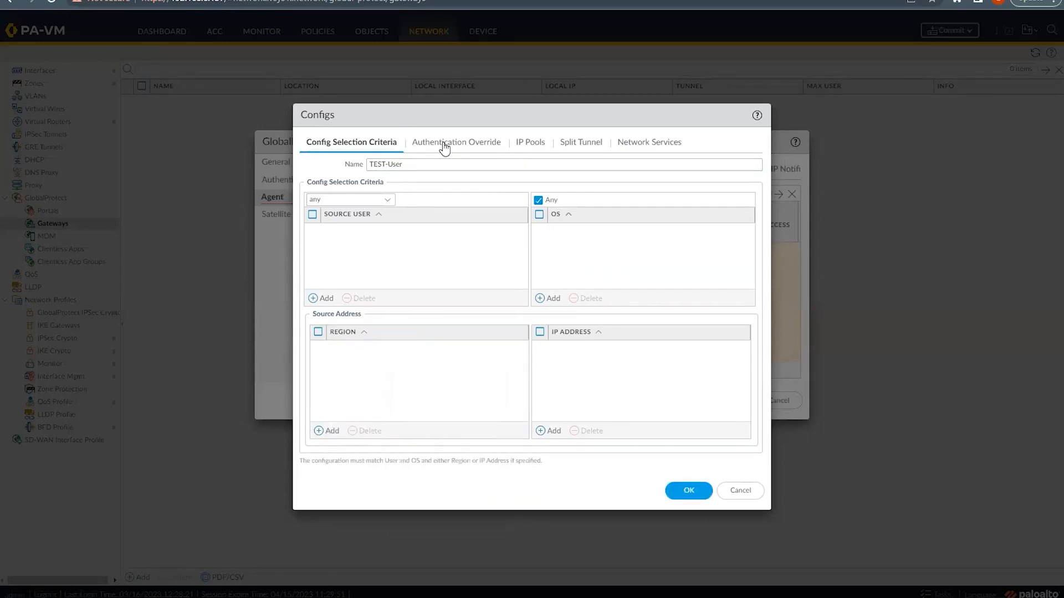
click(477, 143)
click(533, 144)
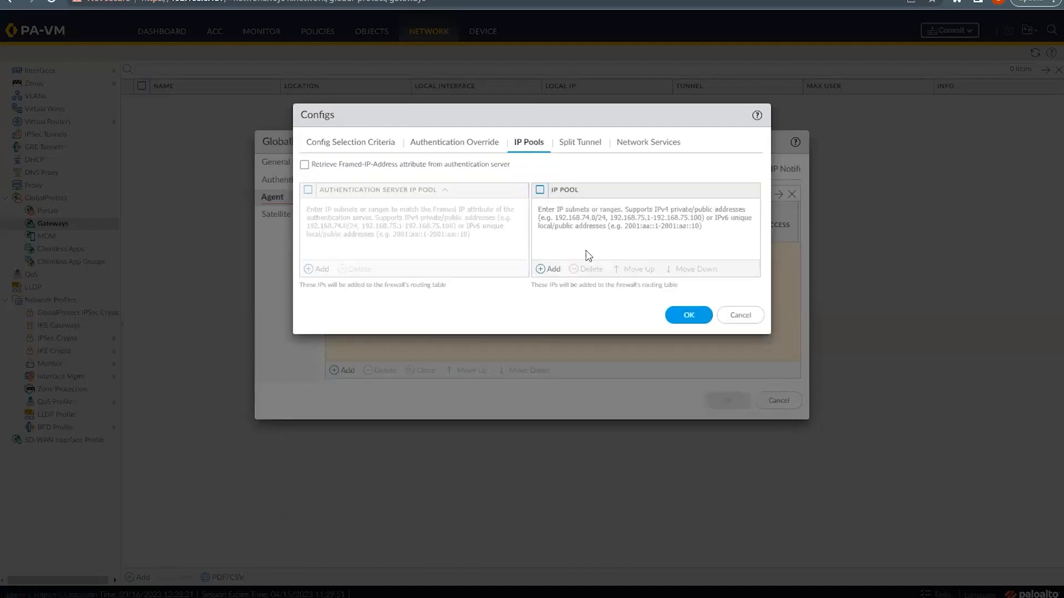
Step: Add IP pool 172.21.0.0/24 to TEST-User and save the client config
click(540, 269)
click(574, 205)
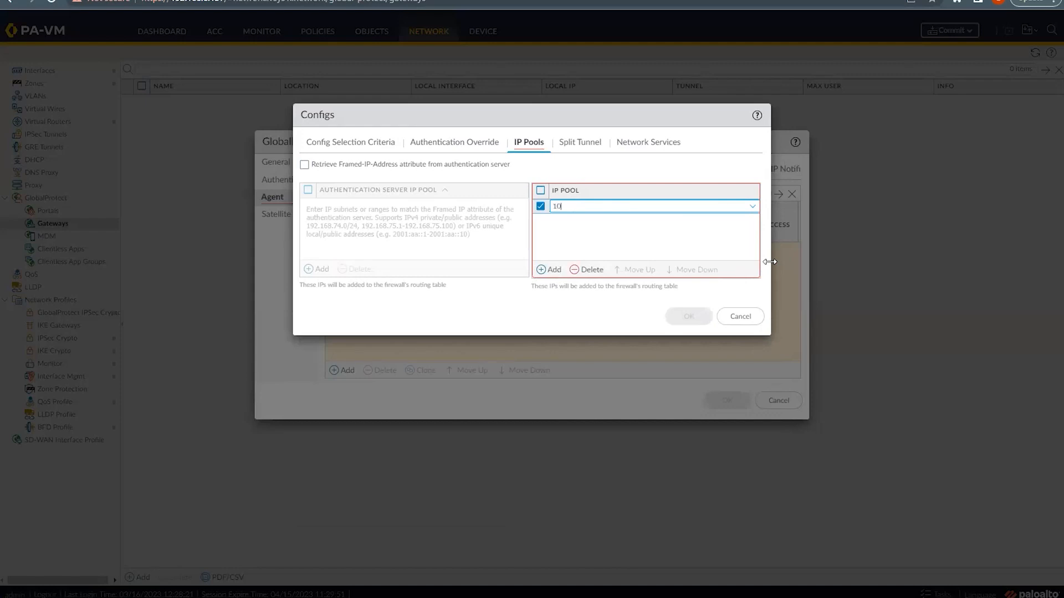
text(10)
key(BackSpace)
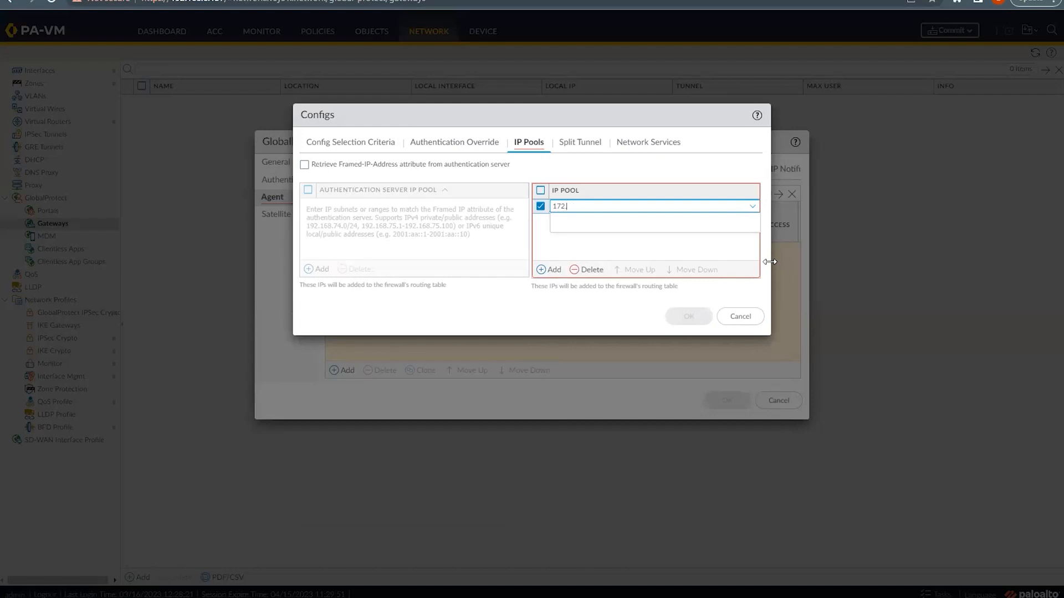
text(24)
click(583, 243)
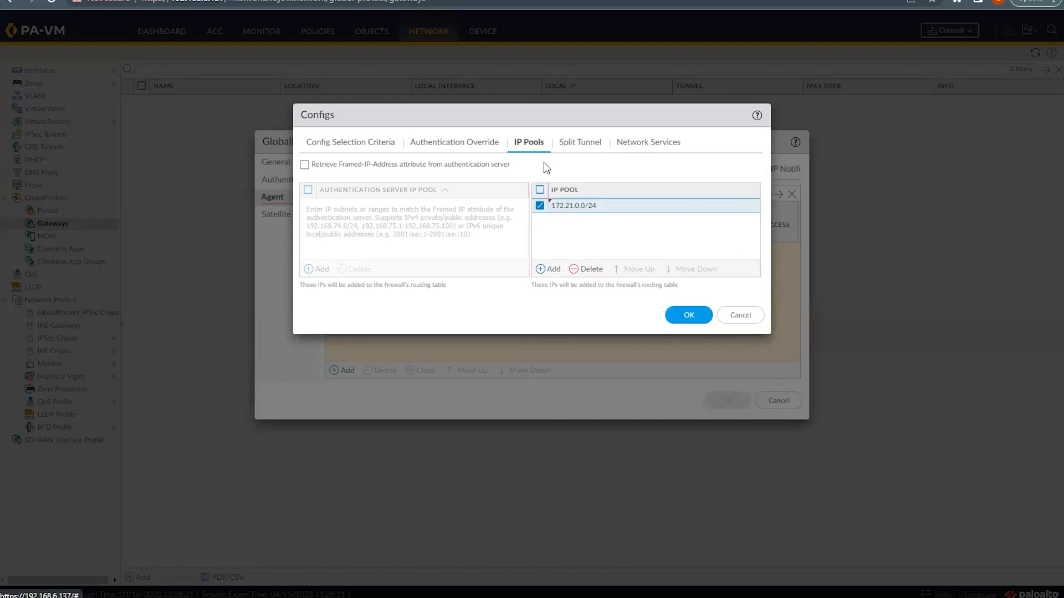
click(656, 144)
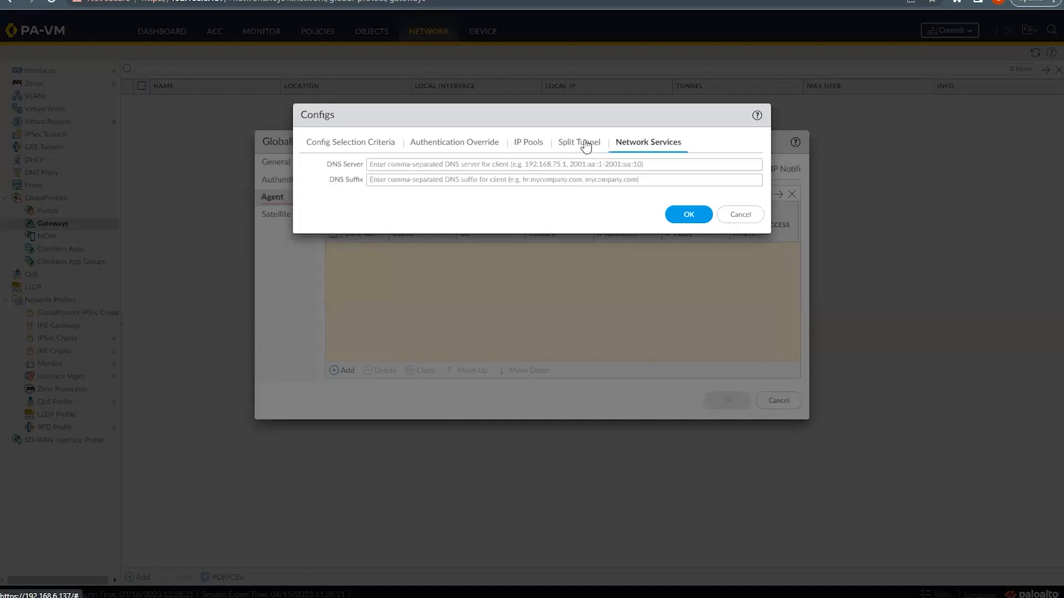
click(587, 147)
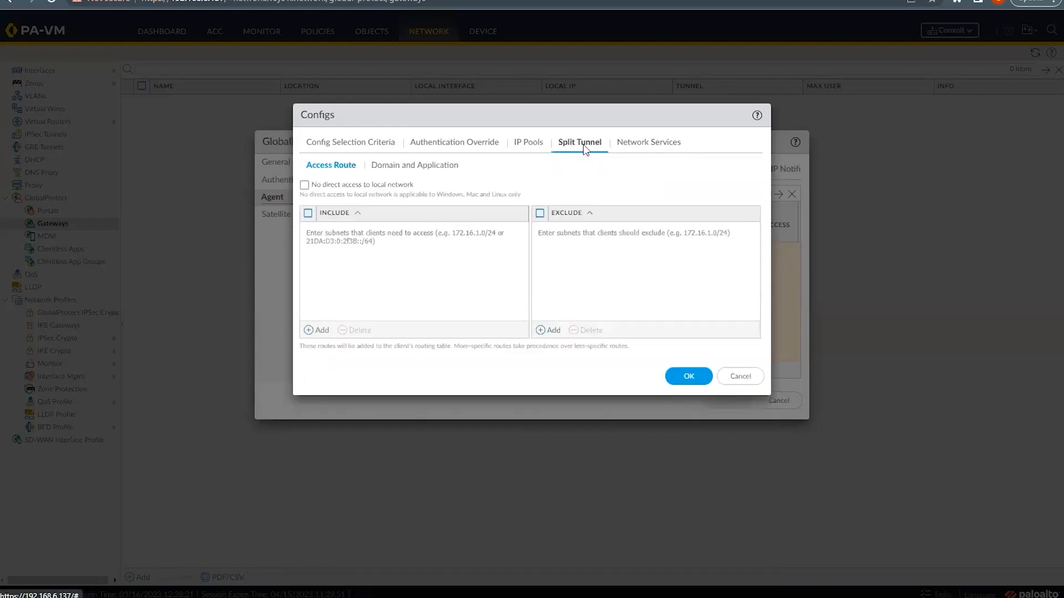
click(530, 144)
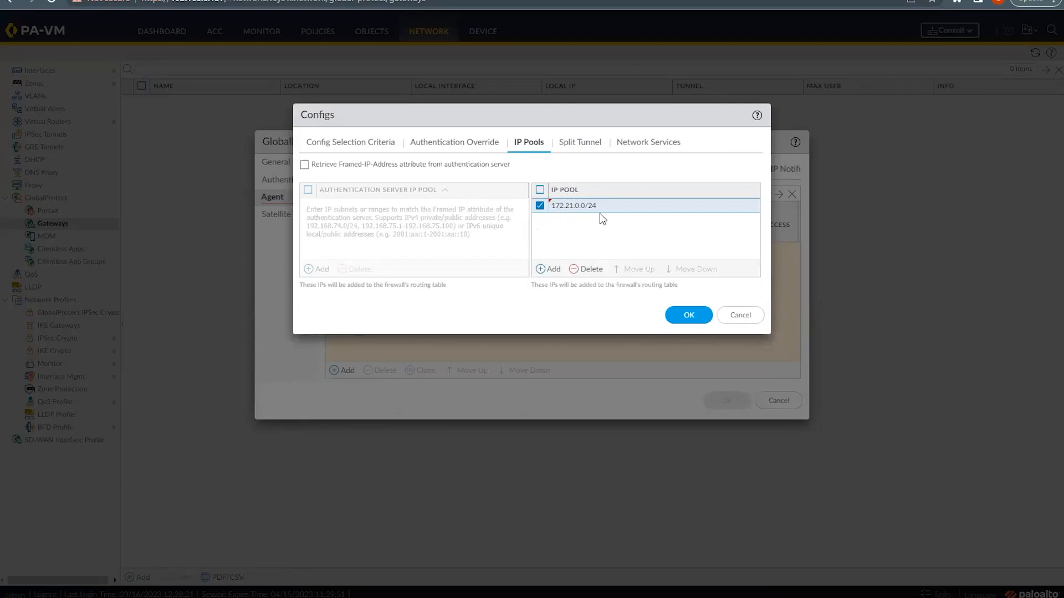
click(685, 314)
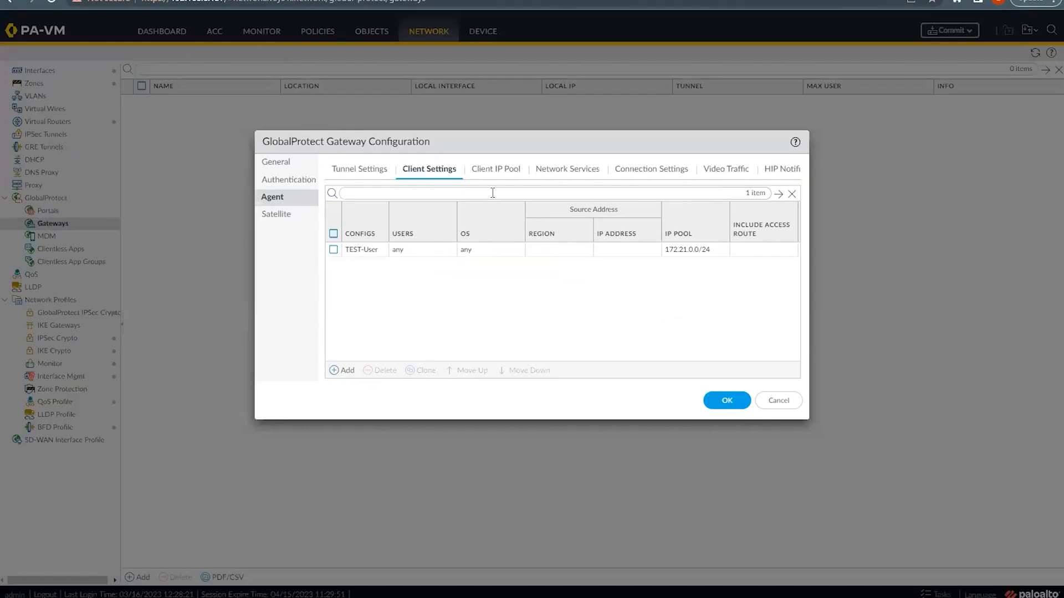
Step: Review the gateway's Client IP Pool and Network Services DNS/WINS settings
click(493, 169)
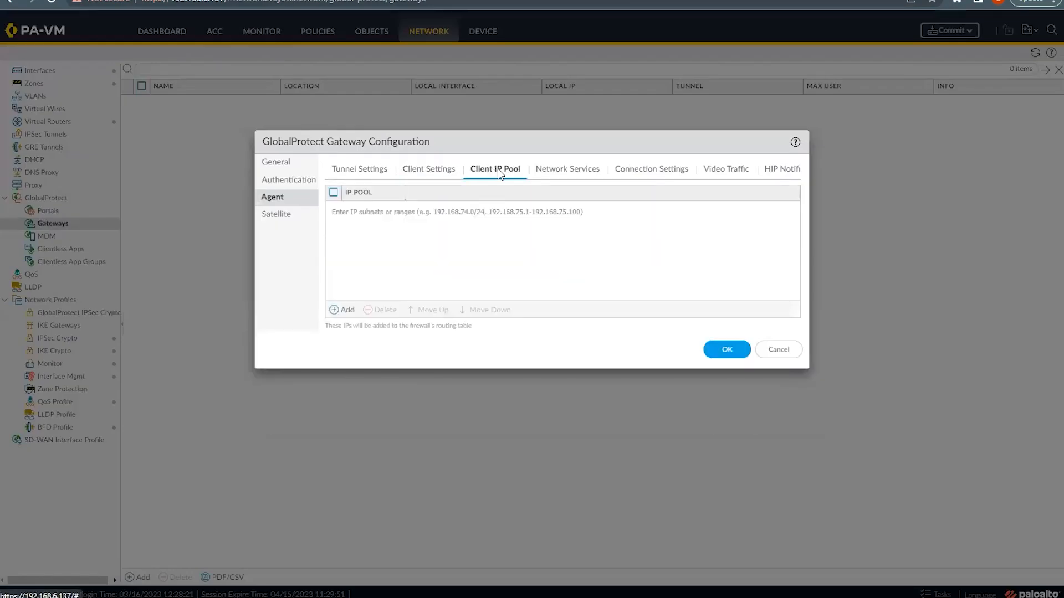
click(421, 169)
click(489, 174)
click(568, 172)
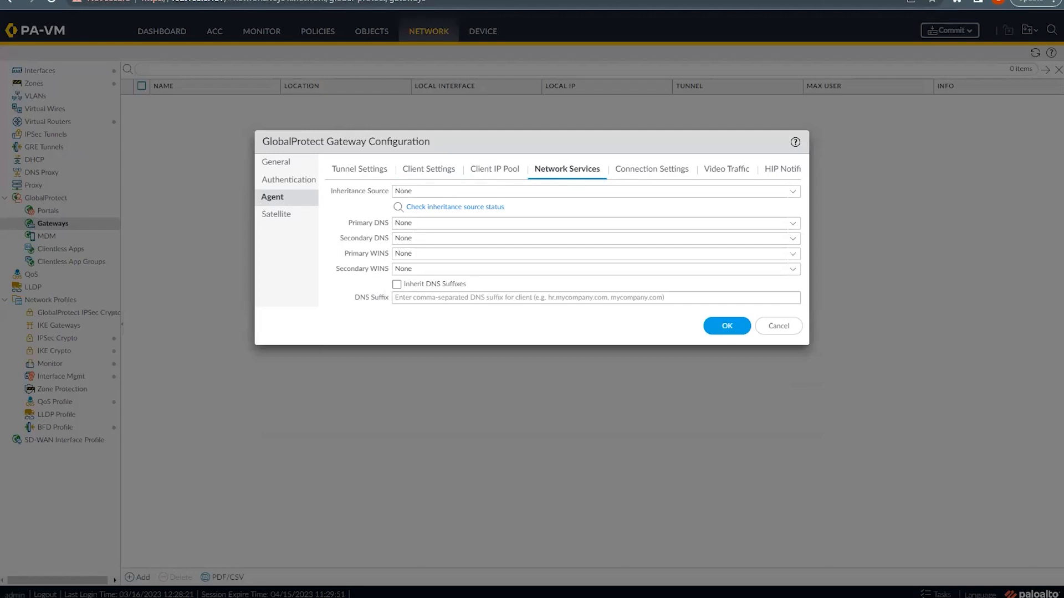
Step: Save gateway GP-VPN-GWE, recheck its TEST-User client settings, and save again
click(727, 326)
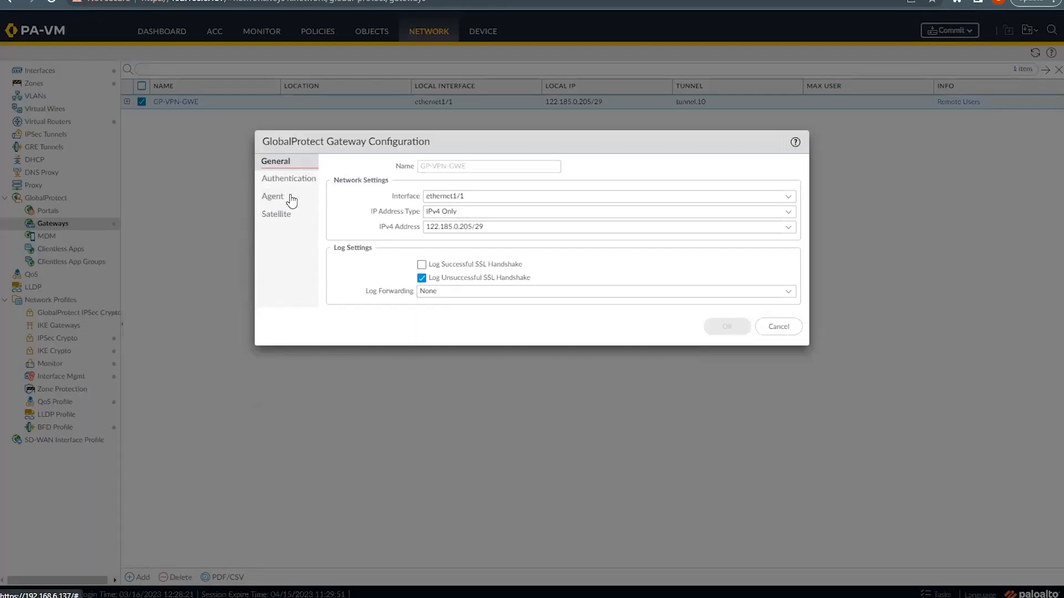
click(281, 198)
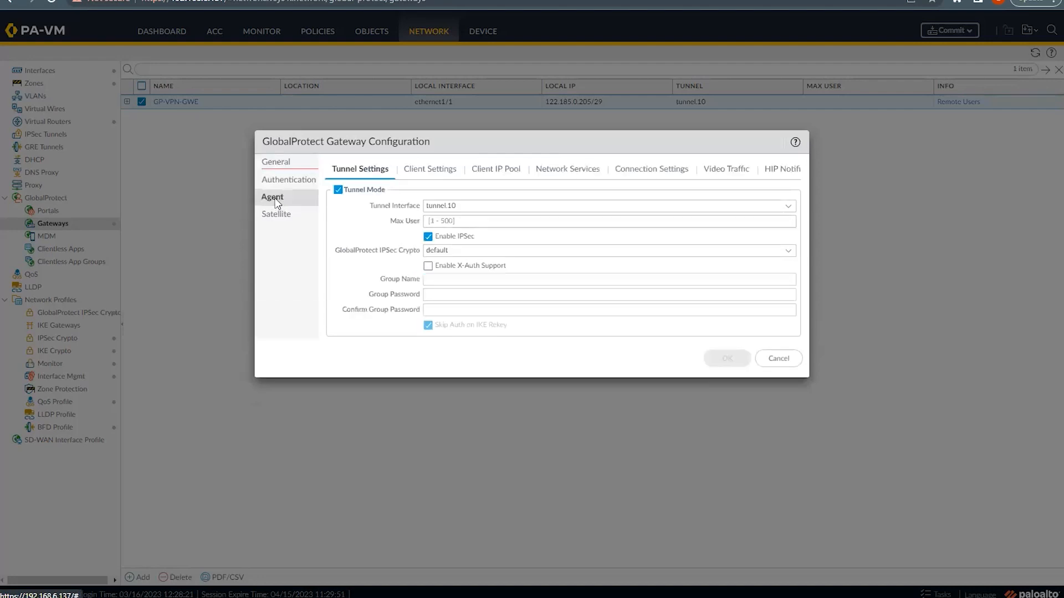
click(504, 170)
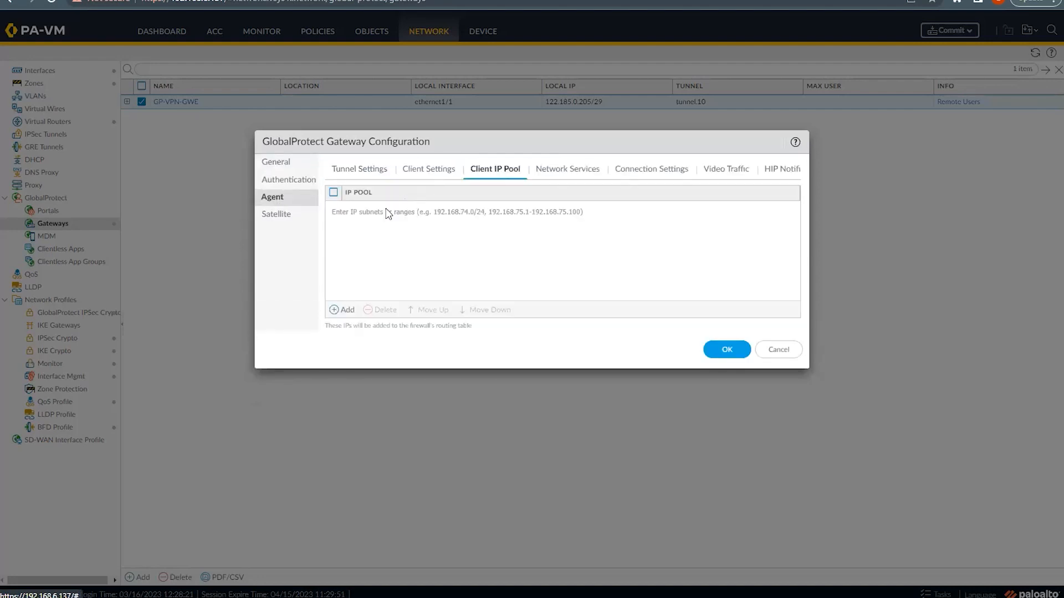
click(435, 168)
click(483, 169)
click(467, 170)
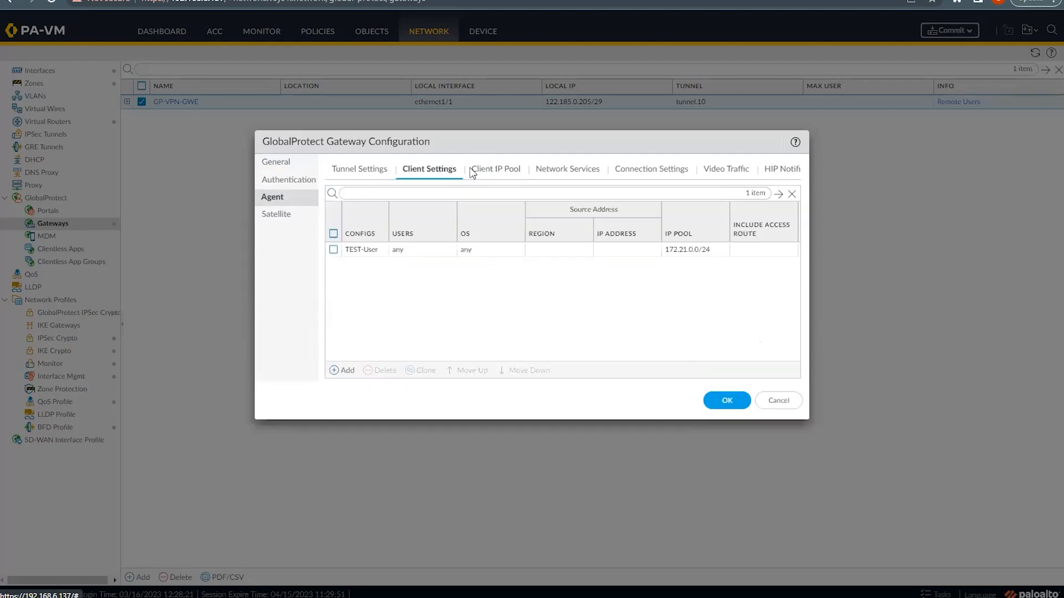
click(736, 399)
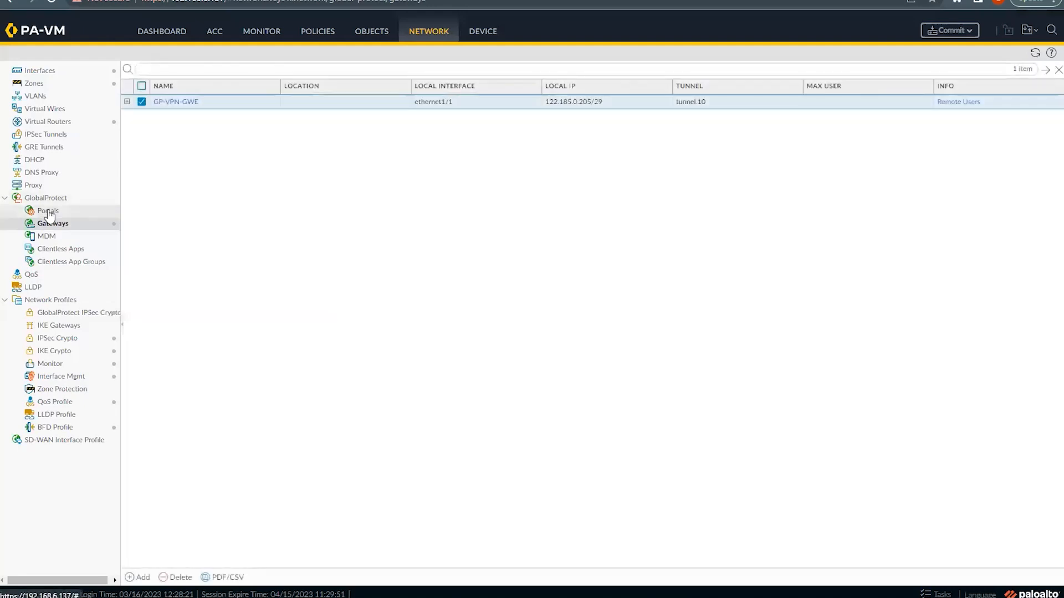
Step: Add portal GP-Portal on ethernet1/1 with IPv4 address 122.185.0.205/29
click(49, 214)
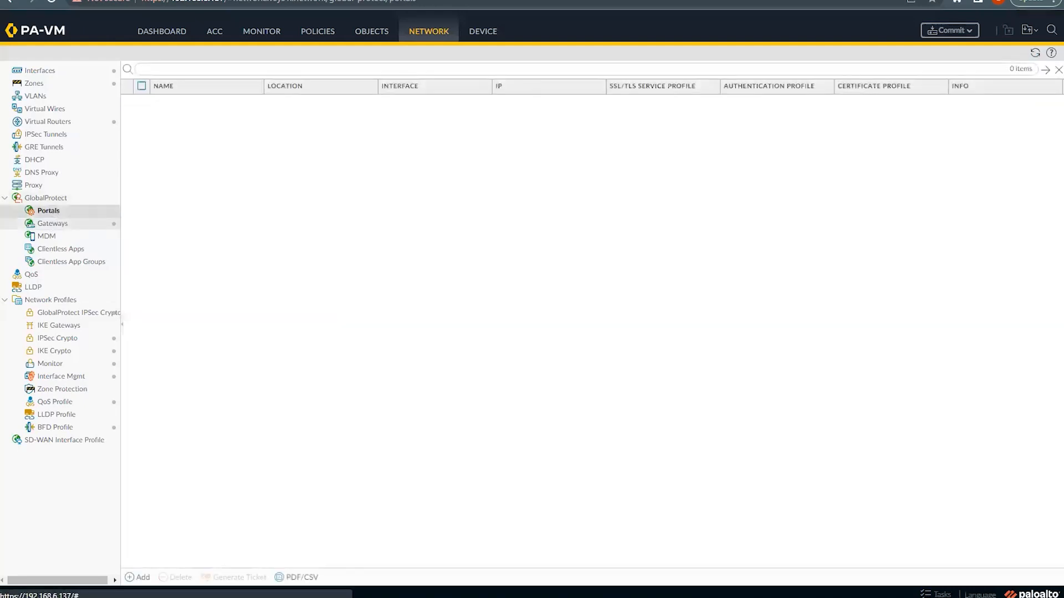
click(142, 579)
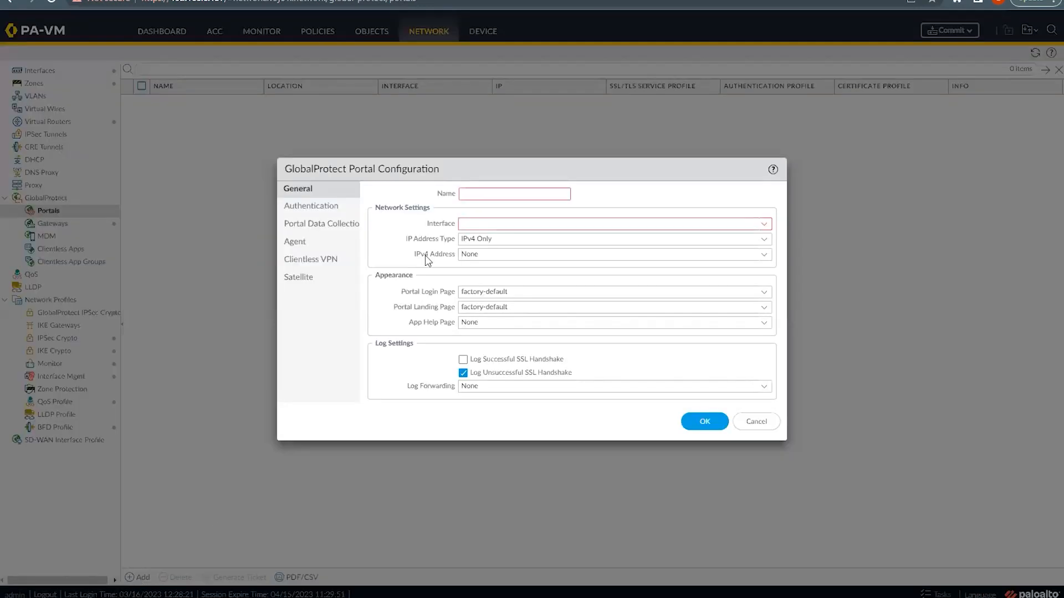
click(481, 195)
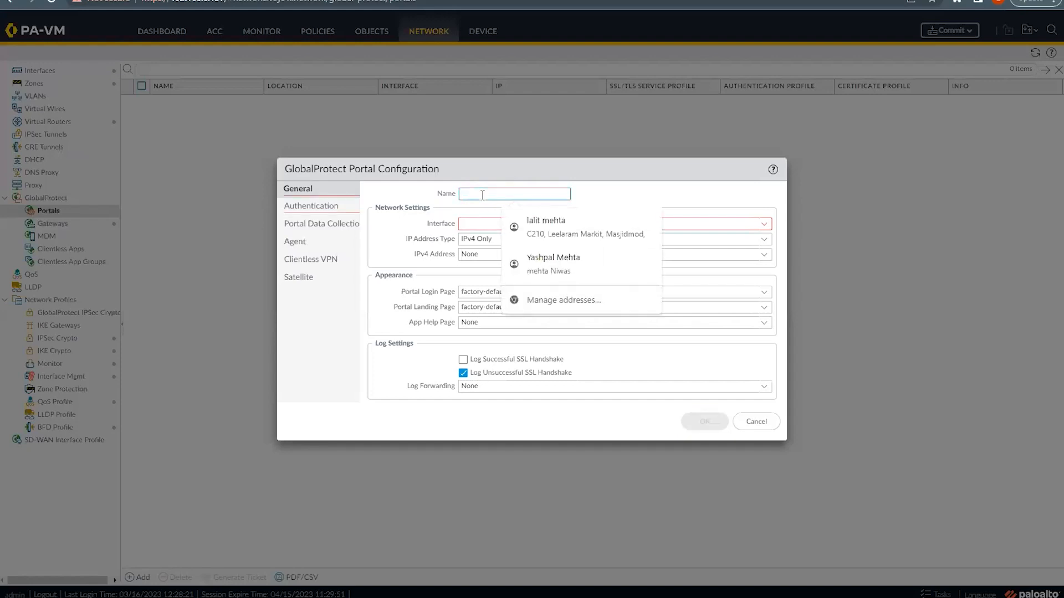
text(GP-Portal)
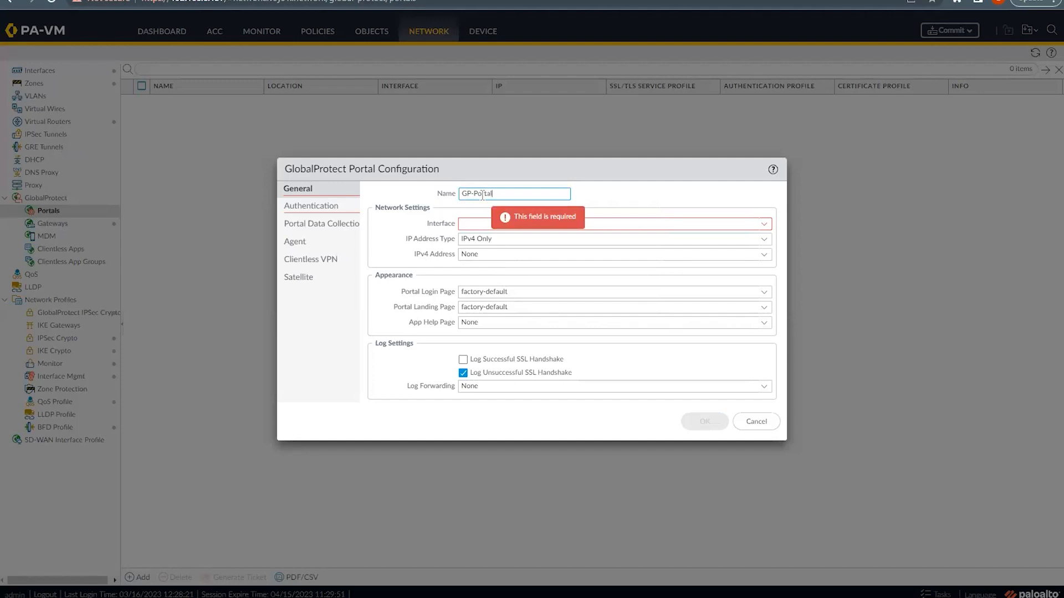
click(764, 224)
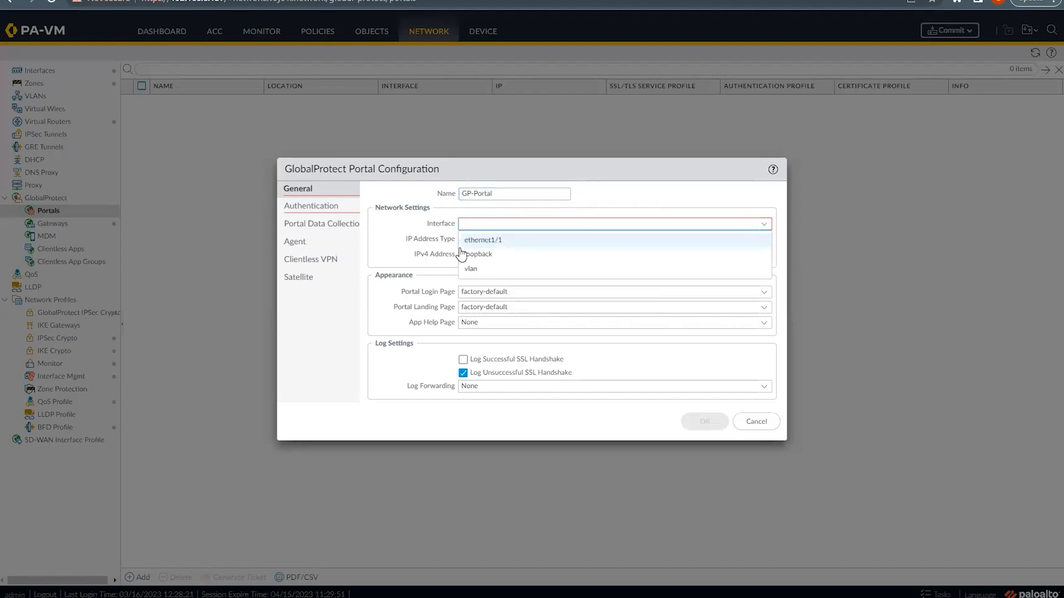
click(527, 237)
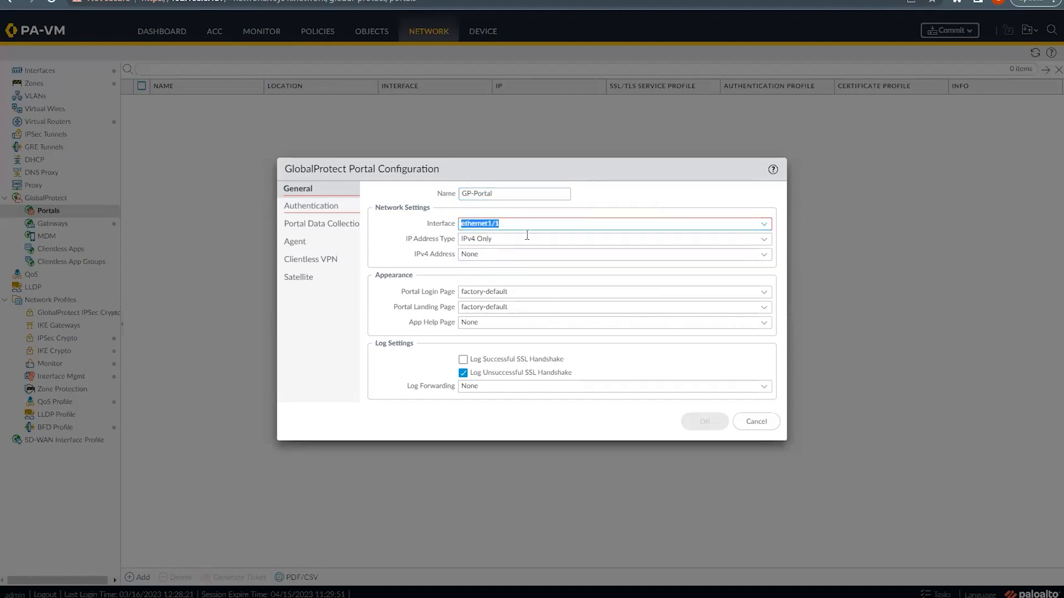
click(765, 255)
click(516, 283)
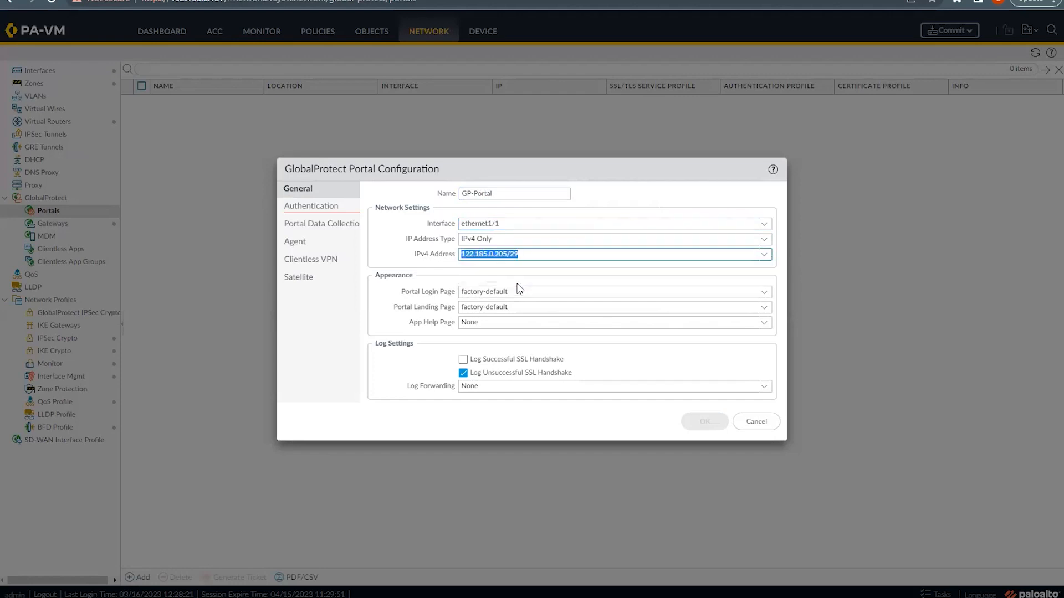
Step: Set the portal's SSL/TLS service profile to GPVPN_Prof
click(302, 204)
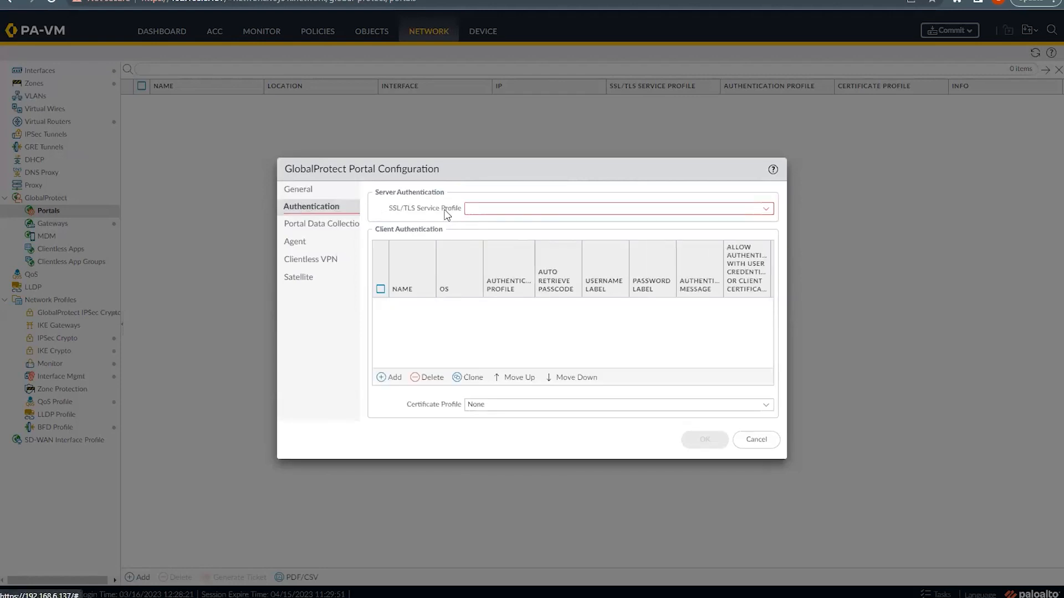
click(767, 210)
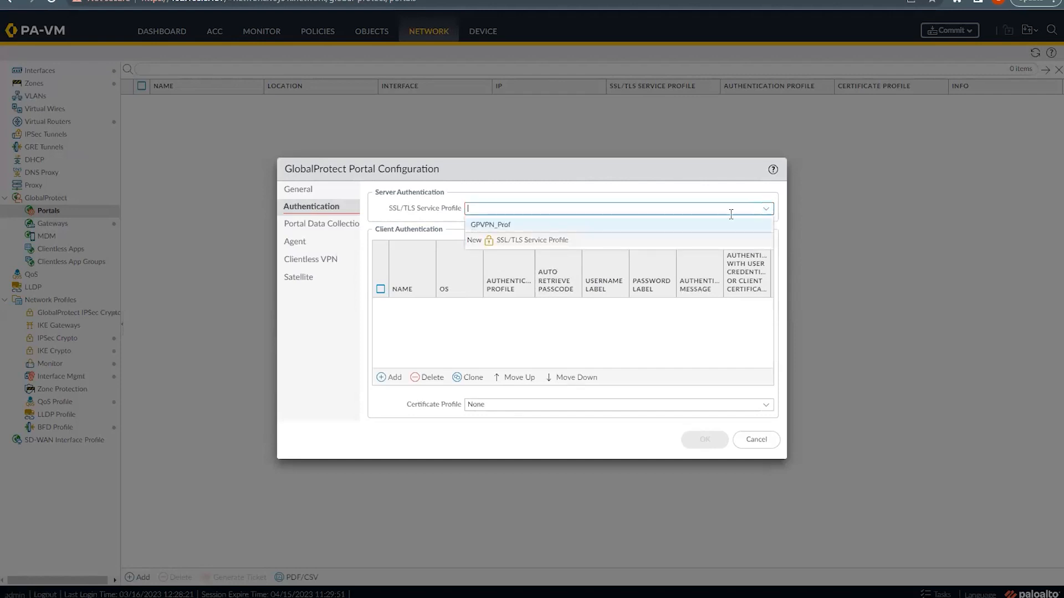
click(504, 227)
Step: Add portal client authentication User-Auth using GPVPN_Auth_Profile
click(387, 377)
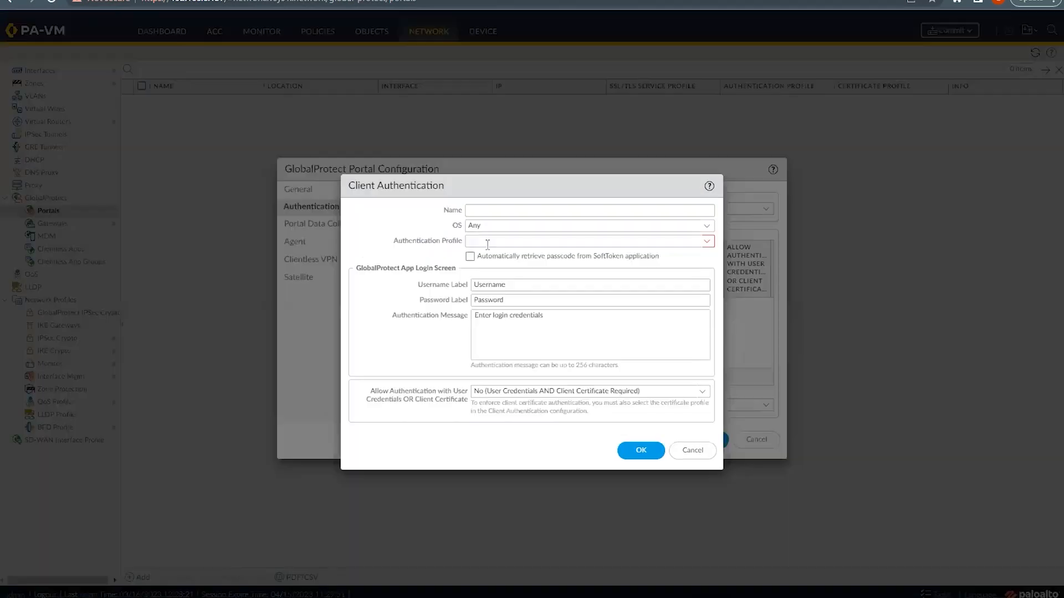
click(484, 211)
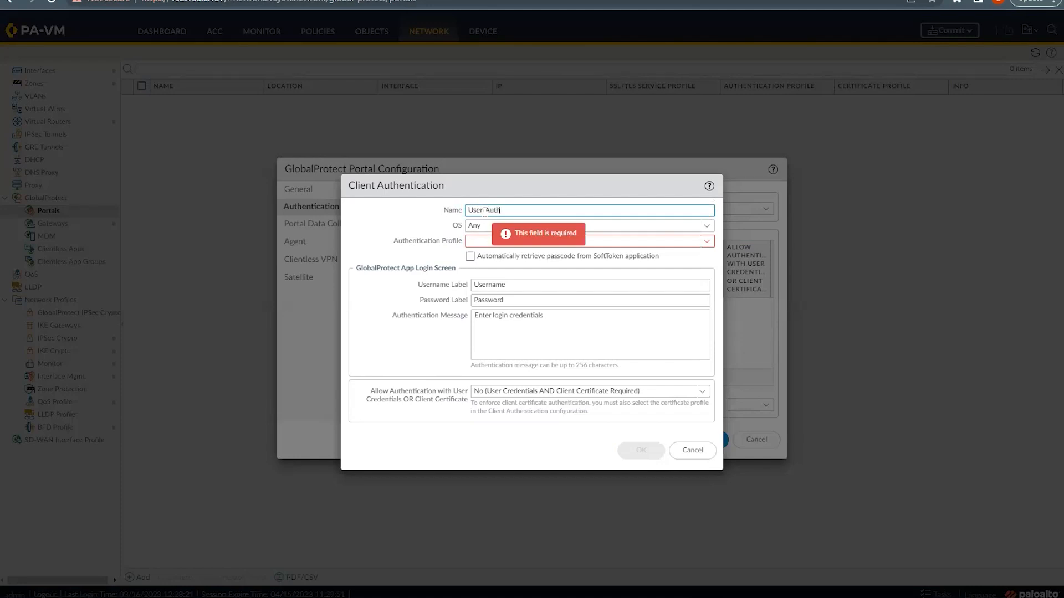
click(707, 242)
click(539, 258)
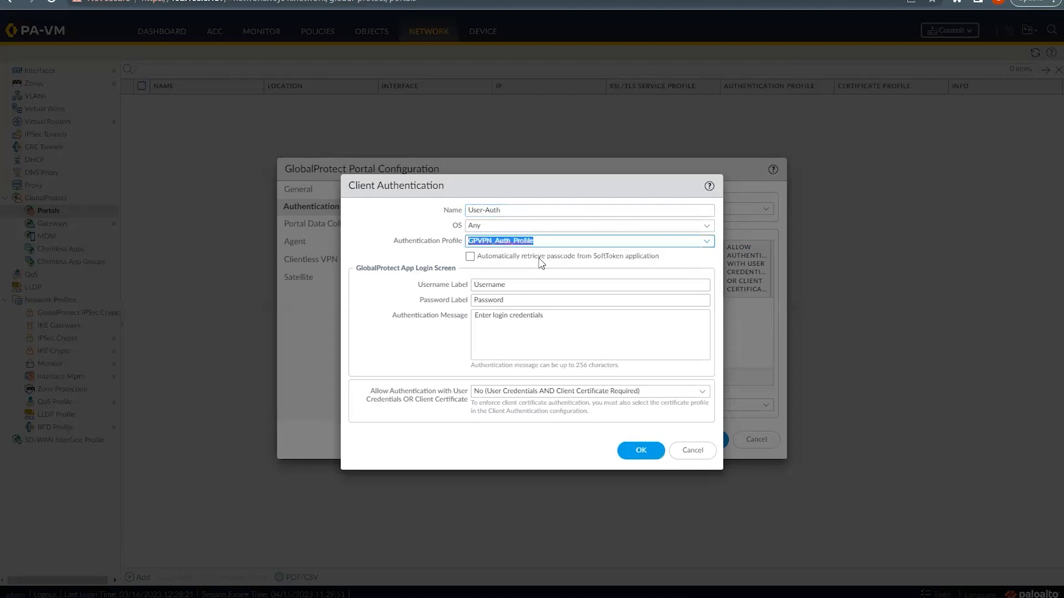
click(640, 449)
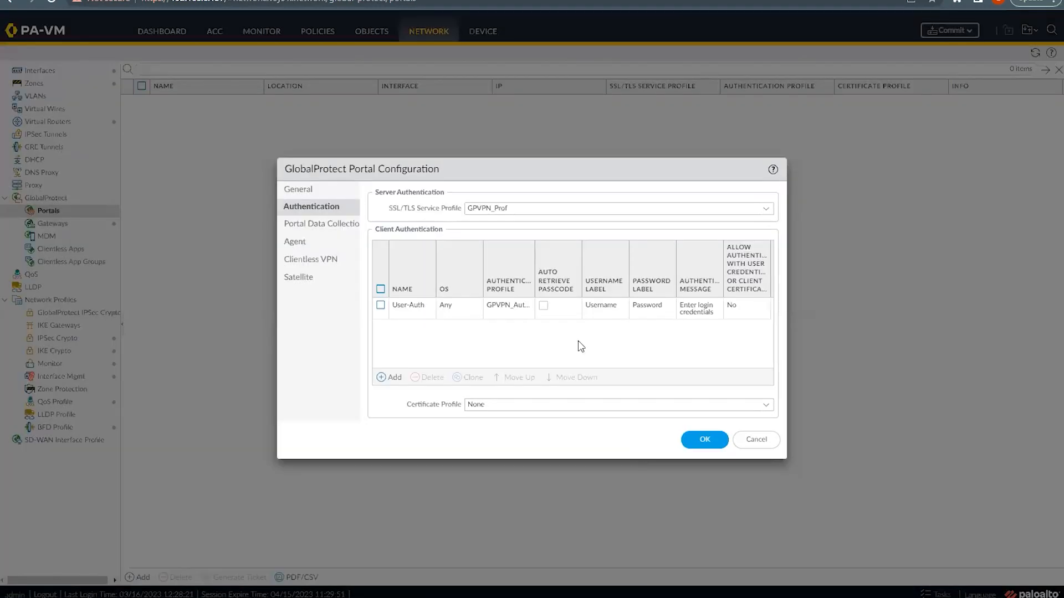
click(298, 227)
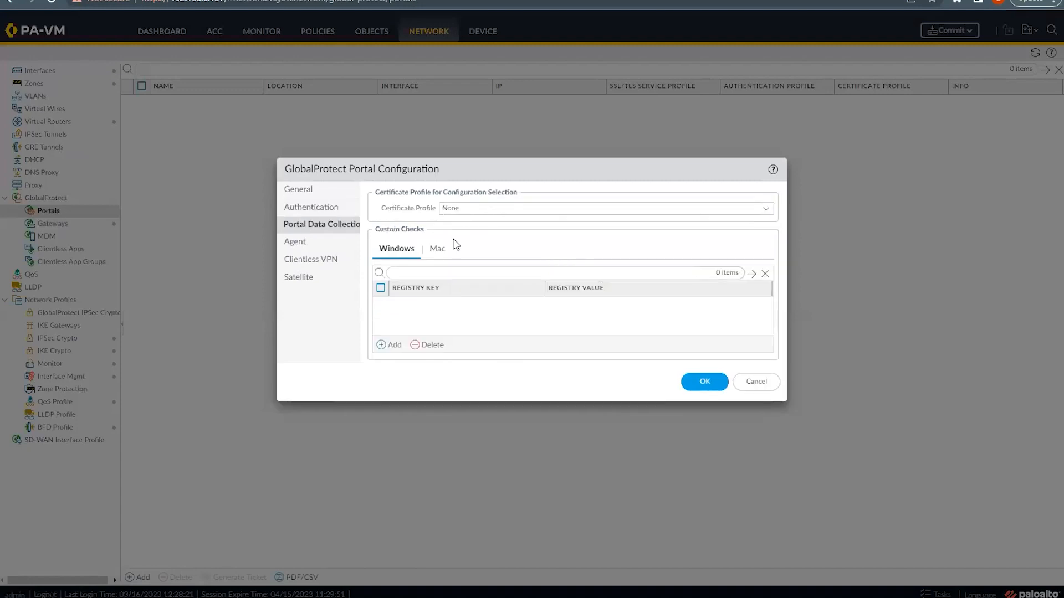
Step: Add a portal agent config named 'GP-Portal' and open a blank External Gateway entry for it
click(290, 244)
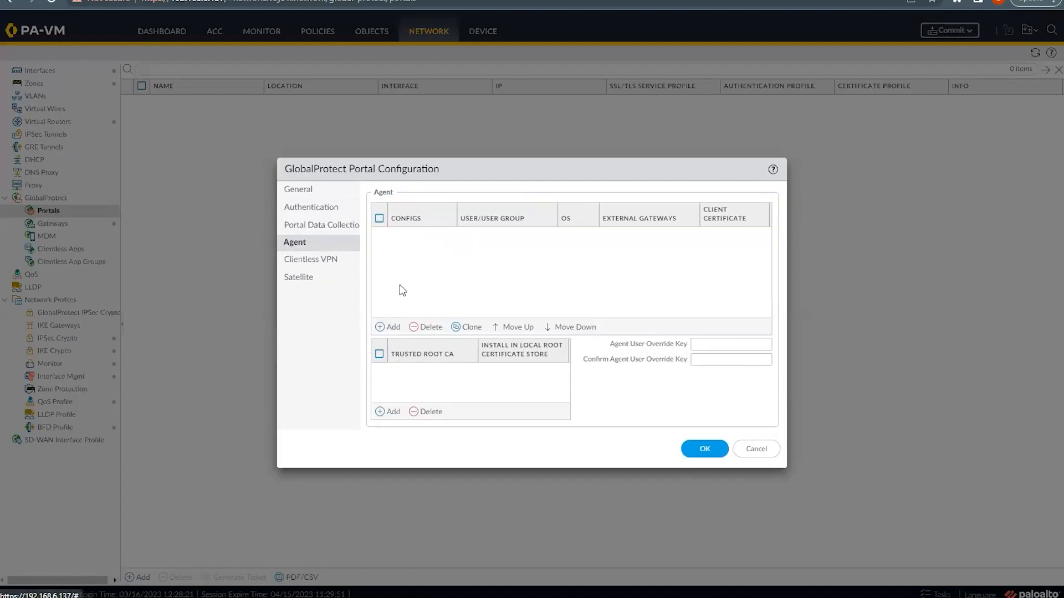
click(384, 328)
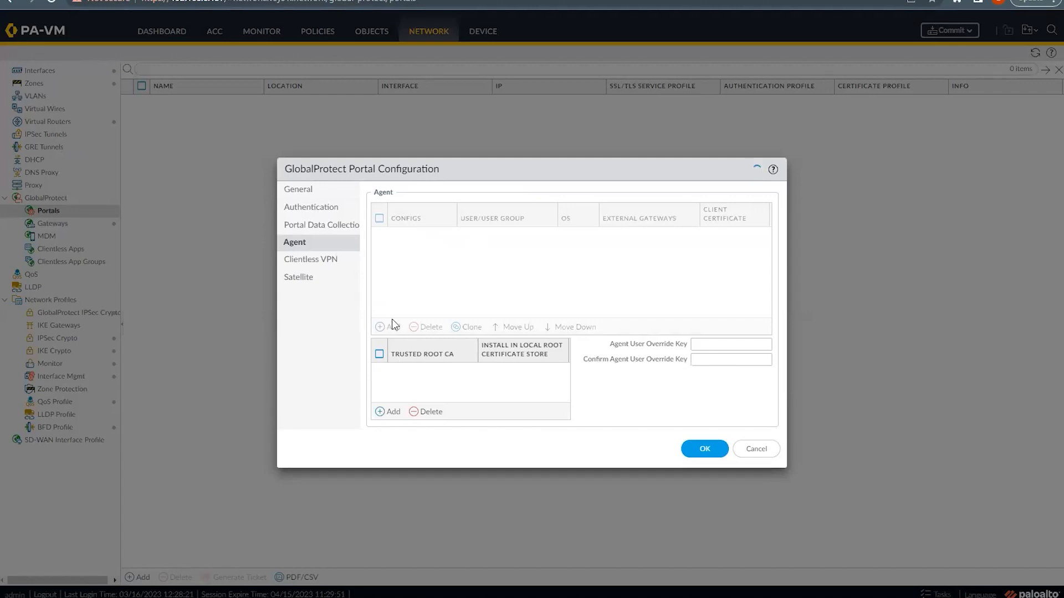
click(391, 327)
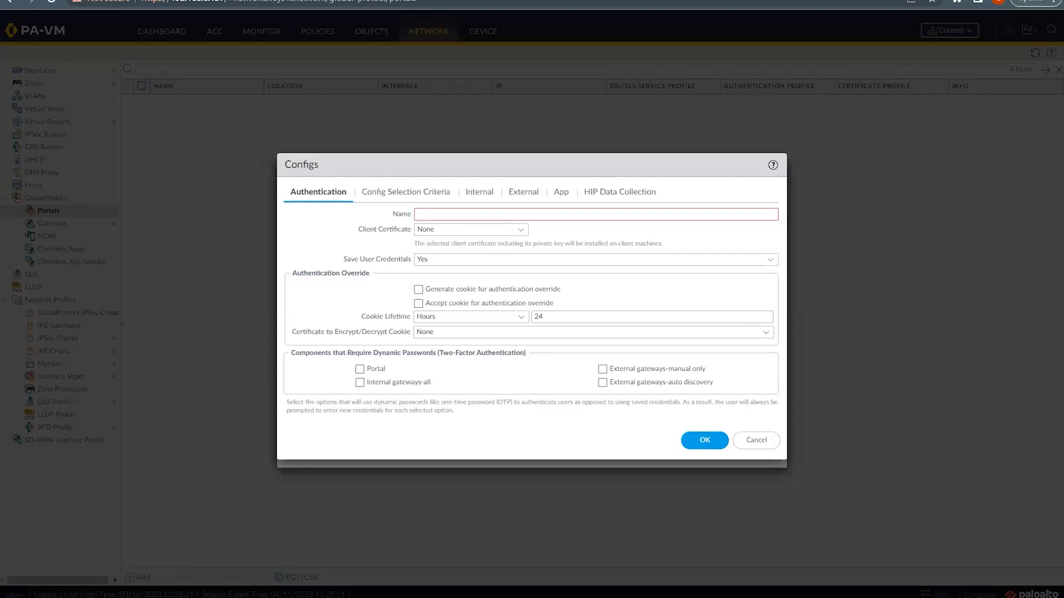
click(459, 211)
text(GP-Po)
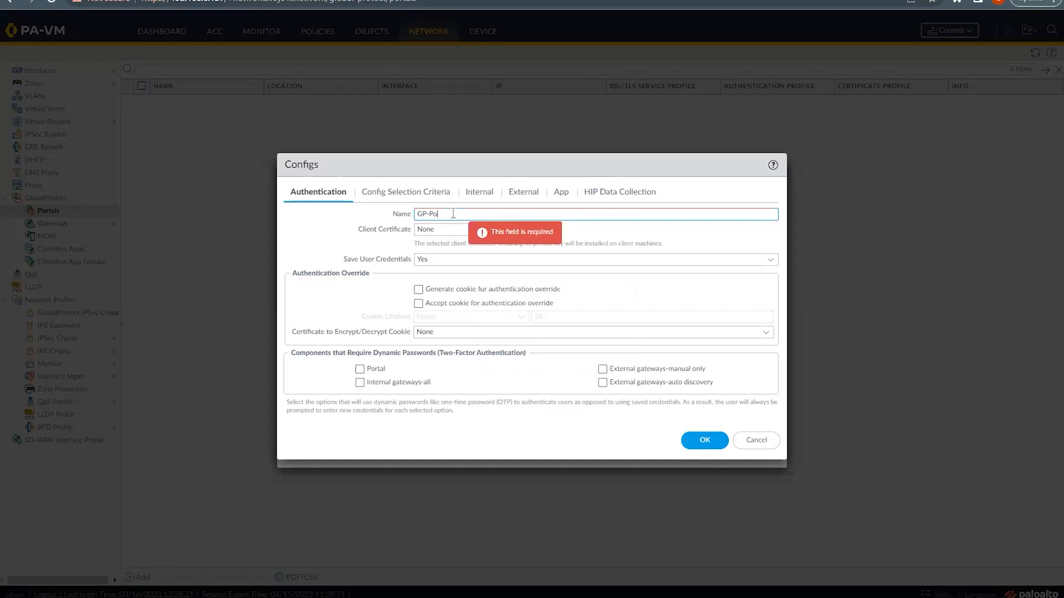
text(rtal)
click(408, 194)
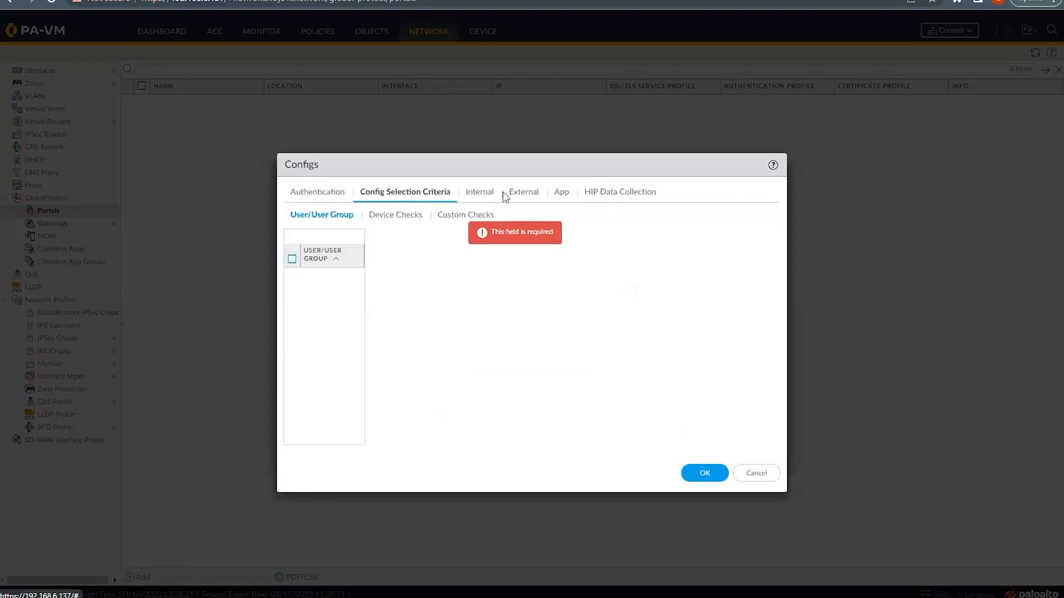
click(519, 195)
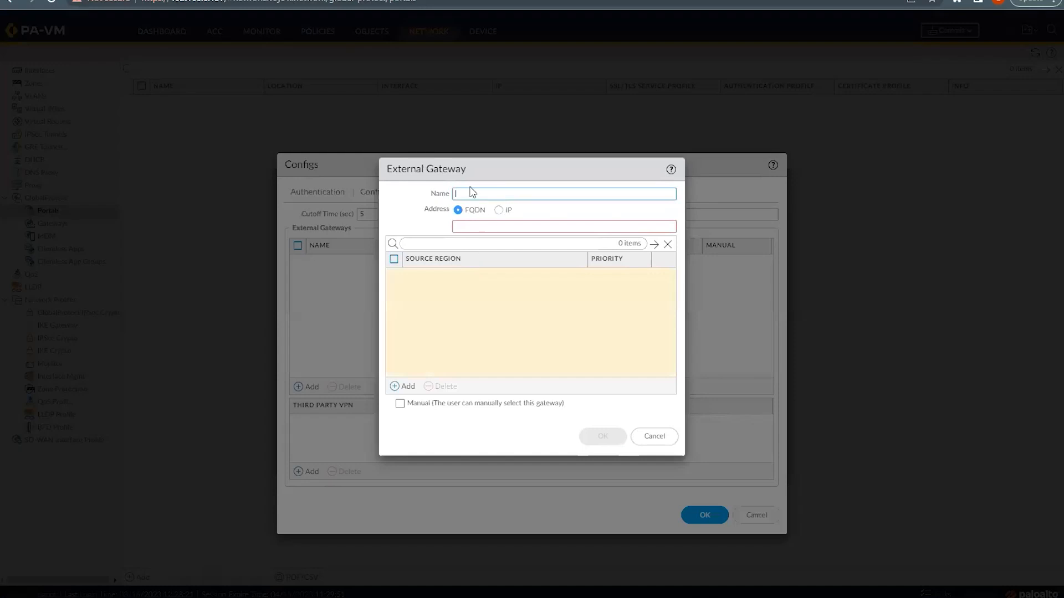
Step: Name the external gateway Ext-GW and set its IPv4 address to 122.185.0.205
click(458, 194)
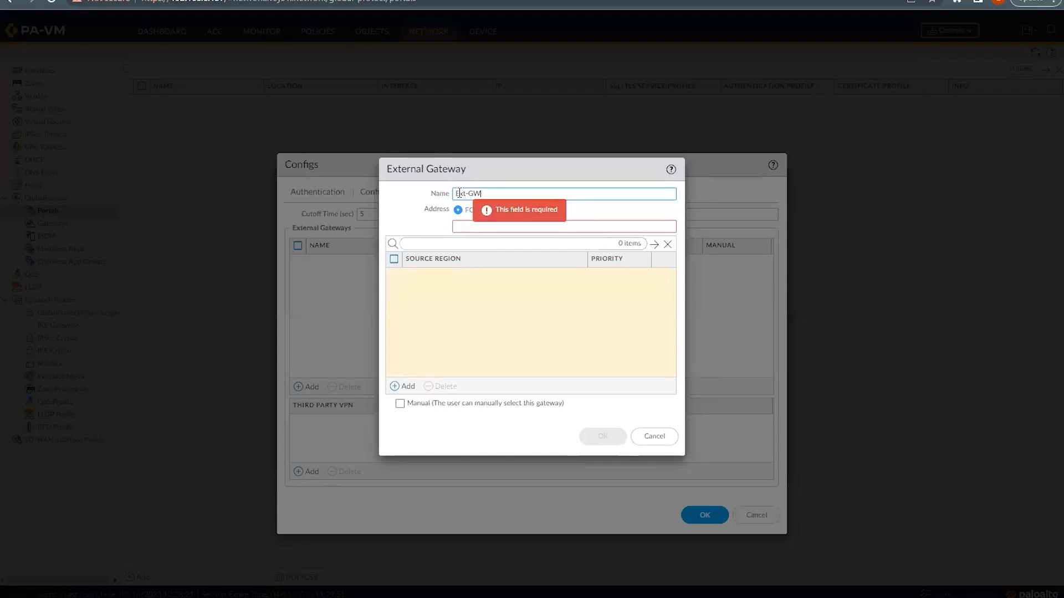
click(483, 215)
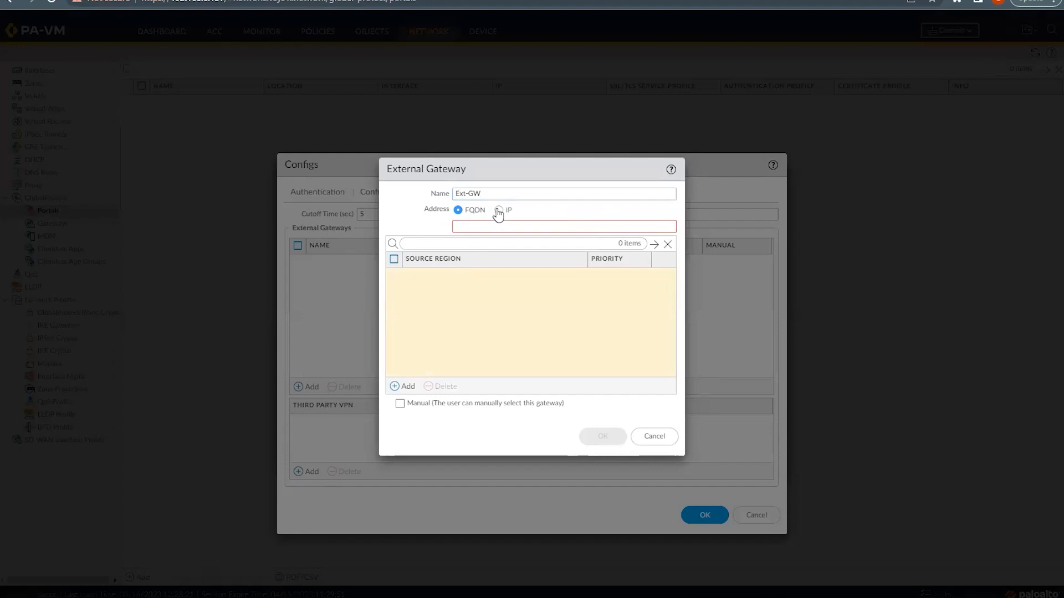
key(Right)
click(473, 228)
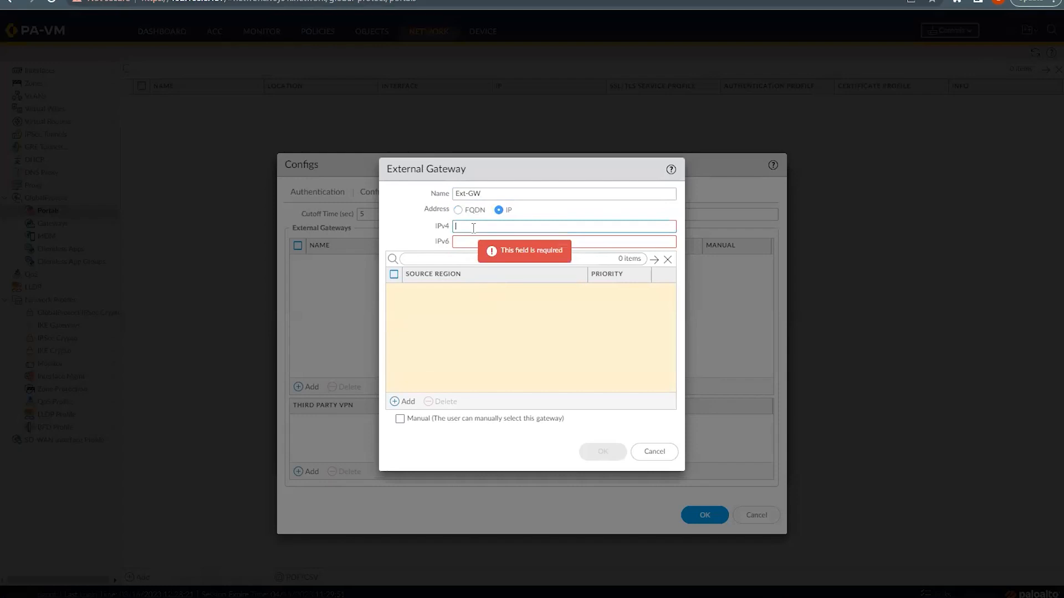
text(122.135)
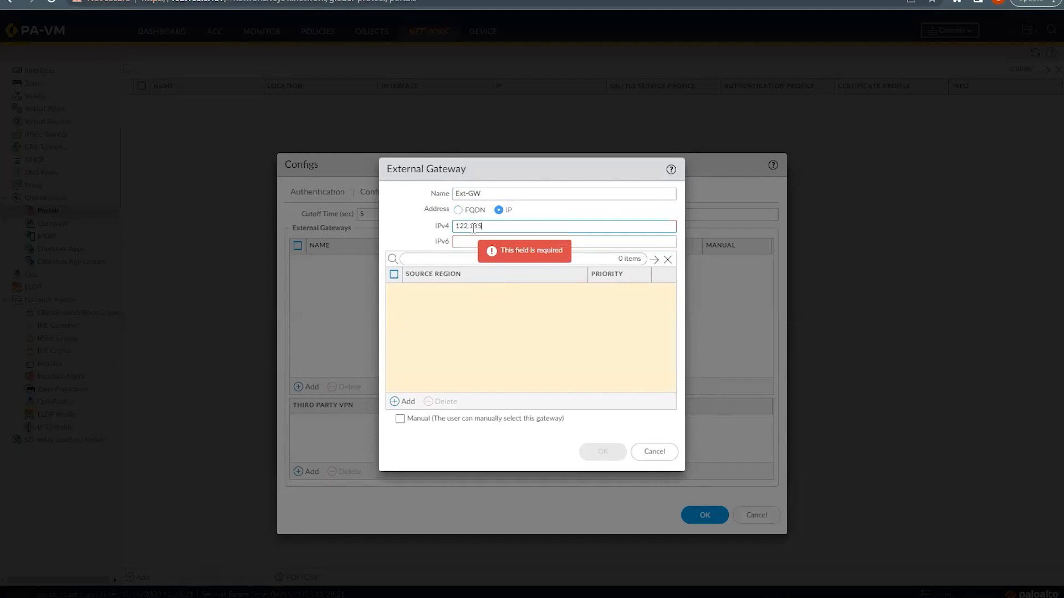
text(.0.205)
Step: Give Ext-GW source region Any with Highest priority and save the gateway
click(399, 403)
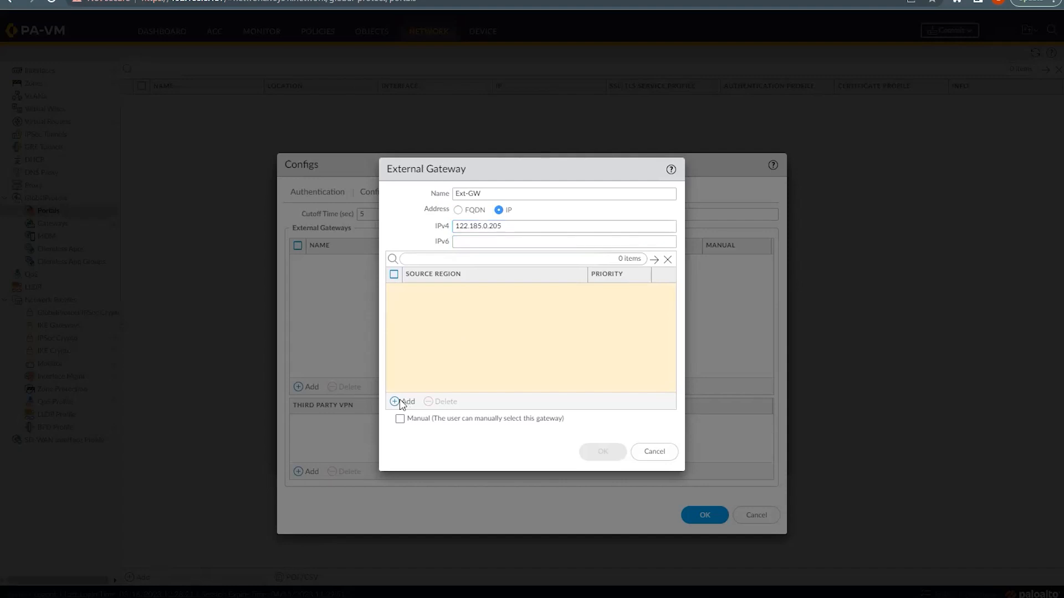
click(394, 404)
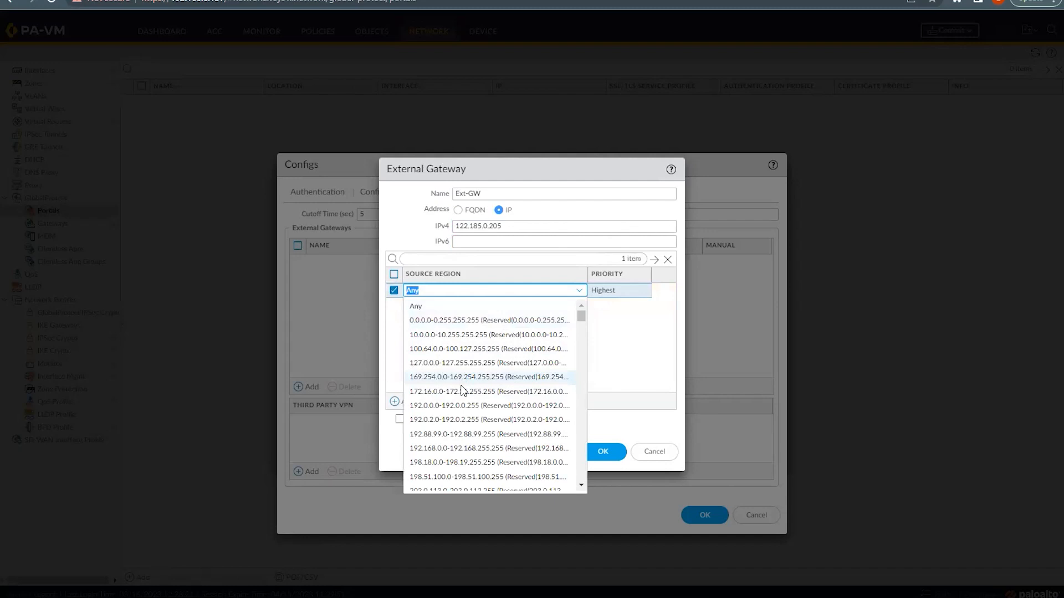
scroll(466, 424, down, 20)
scroll(469, 427, up, 20)
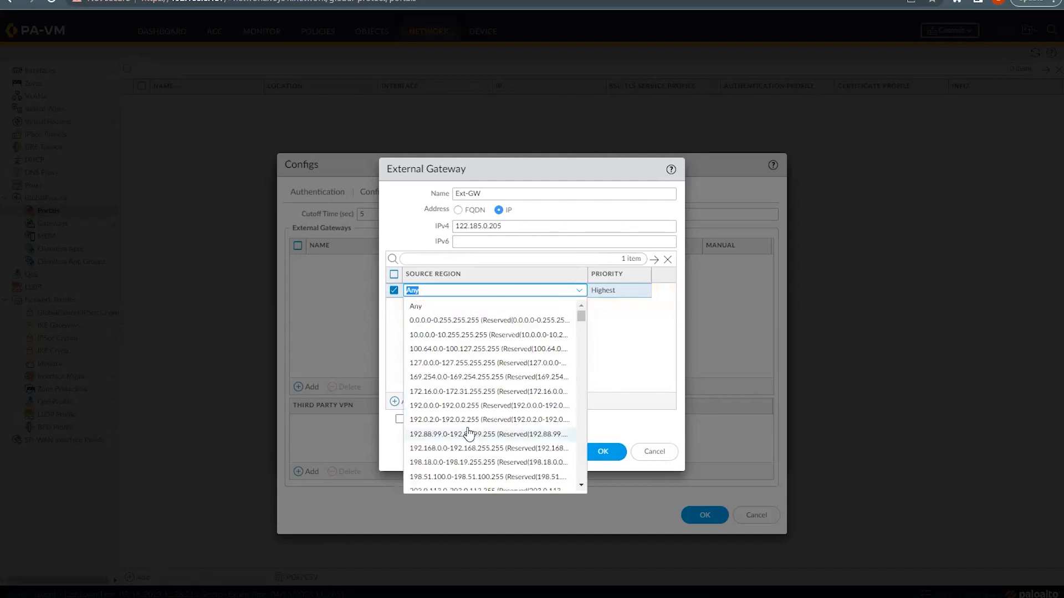
click(416, 307)
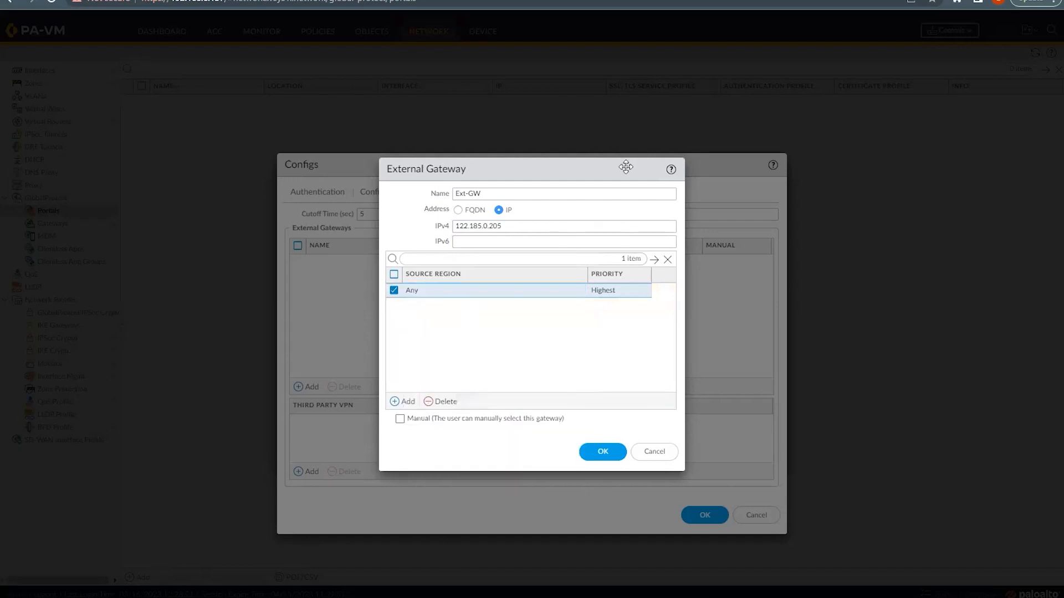
click(592, 452)
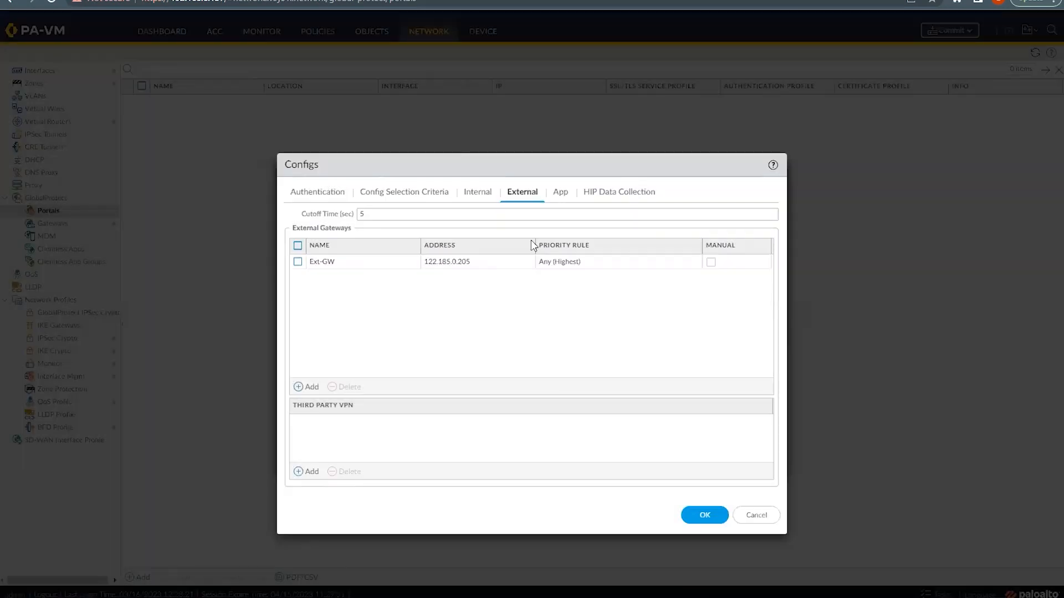
Step: Review the App and HIP Data Collection settings, then save the GP-Portal agent config
click(560, 195)
click(608, 193)
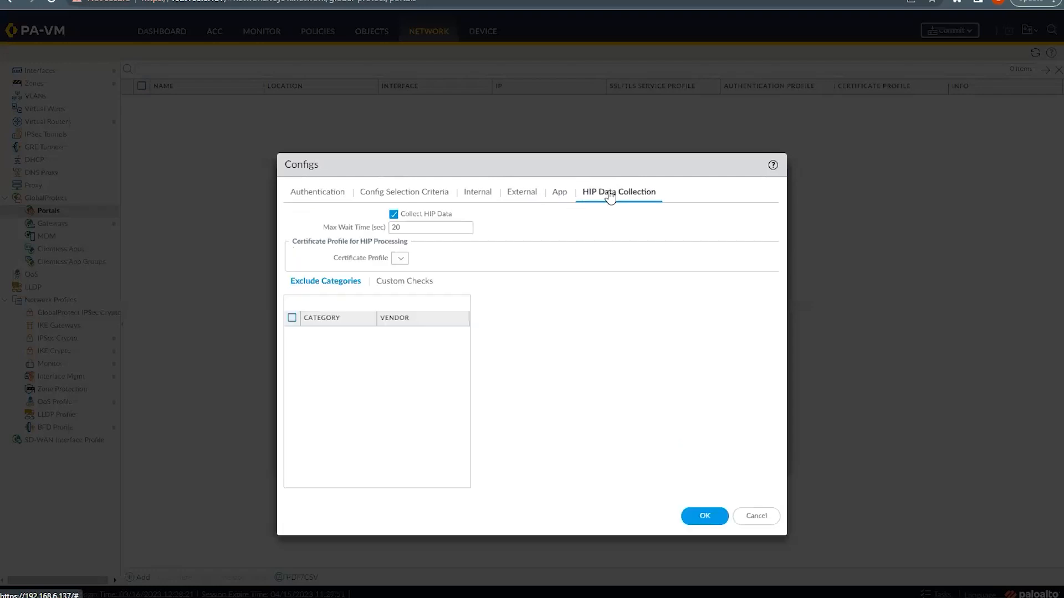
click(560, 195)
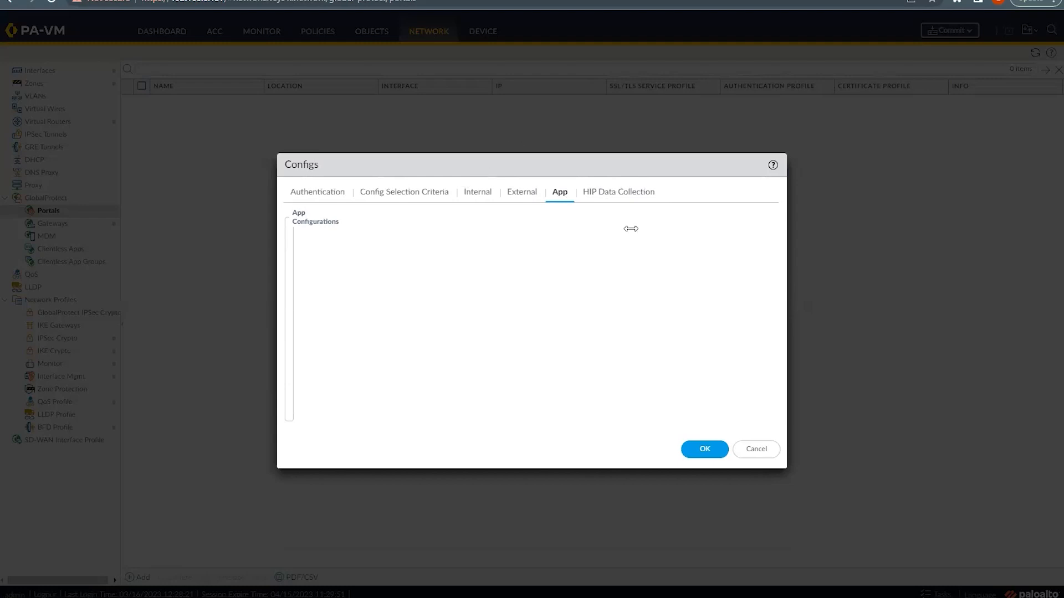
click(613, 195)
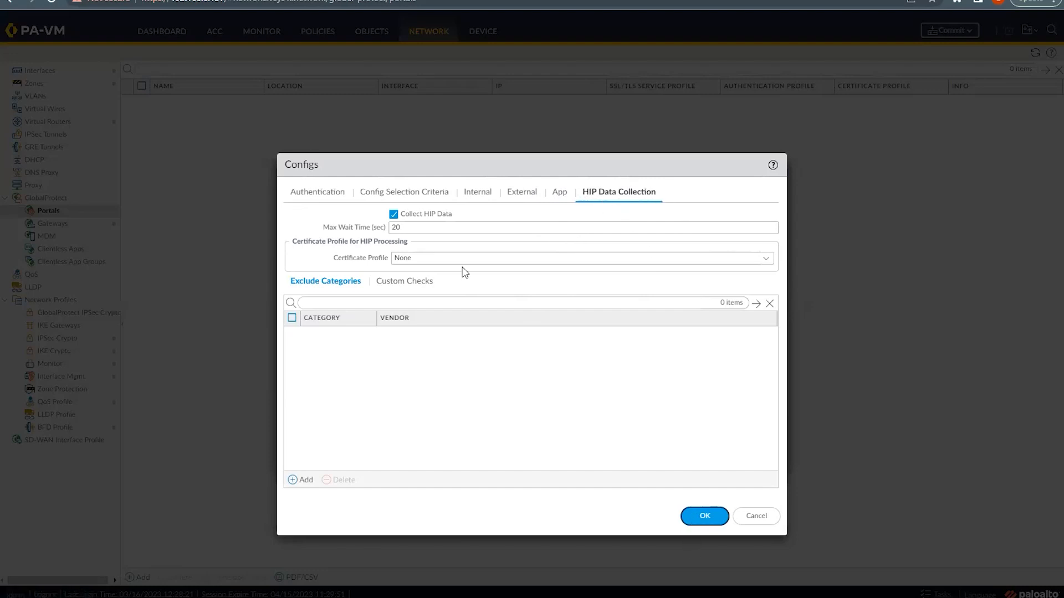
click(704, 517)
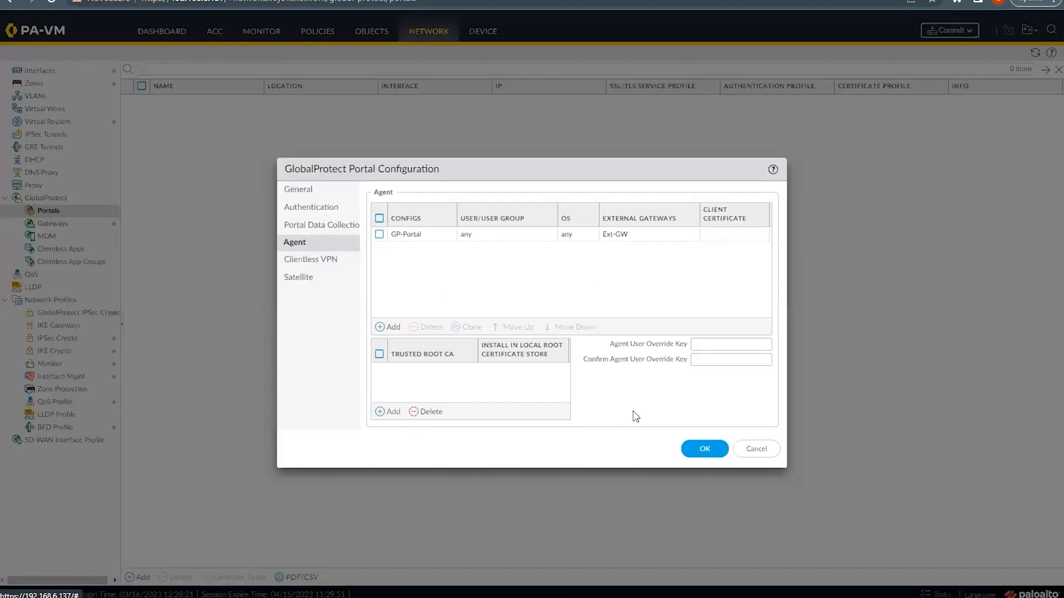
Step: Add gpvpn-cert as the portal's trusted root CA and save the portal configuration
click(382, 414)
click(414, 387)
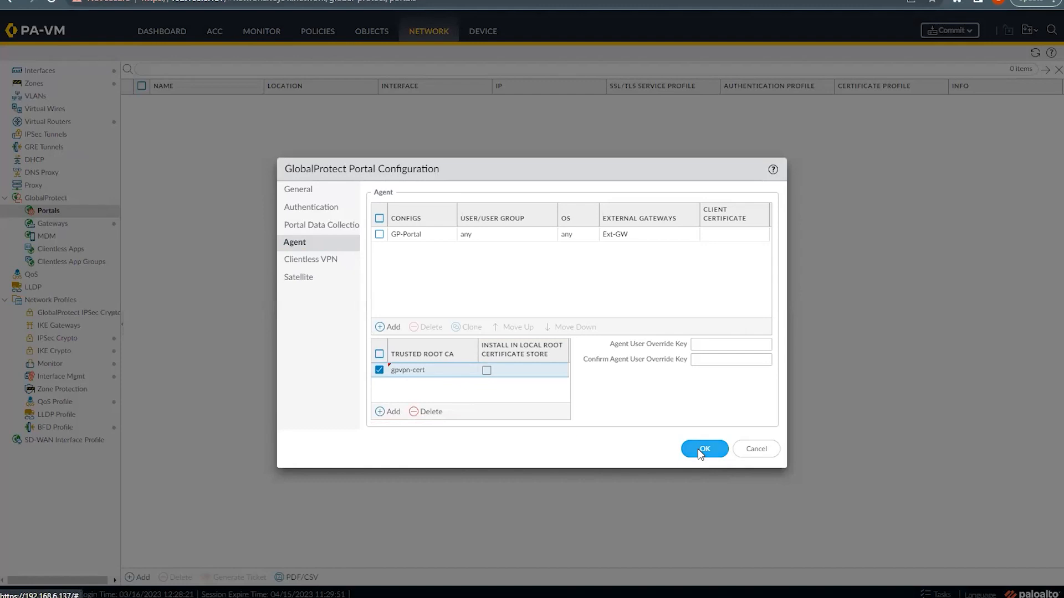
click(697, 449)
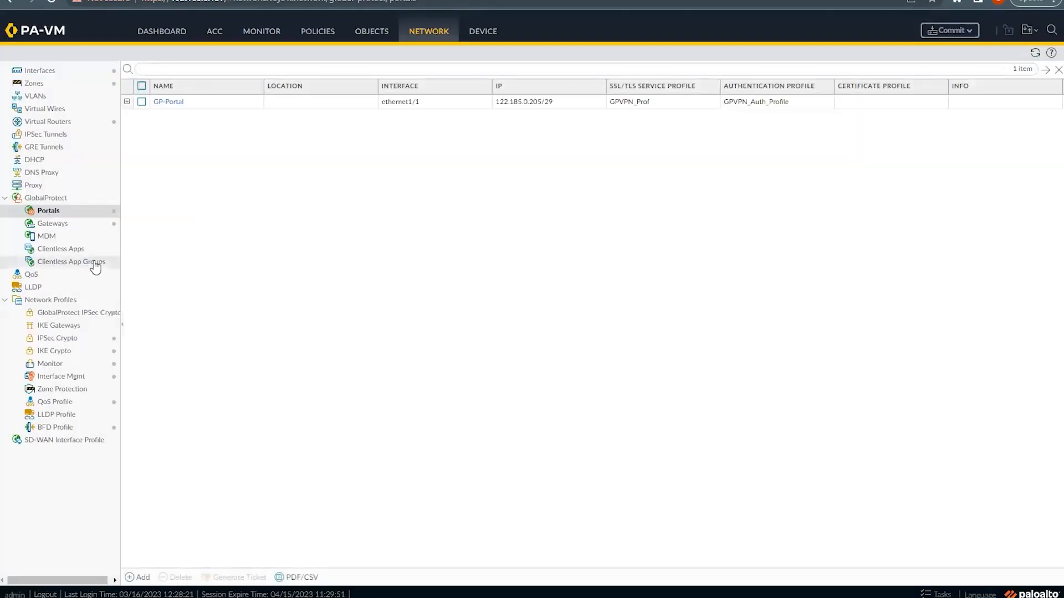
Step: Check the FW-Ping interface management profile, then return to the Ethernet interfaces list
click(41, 72)
click(159, 75)
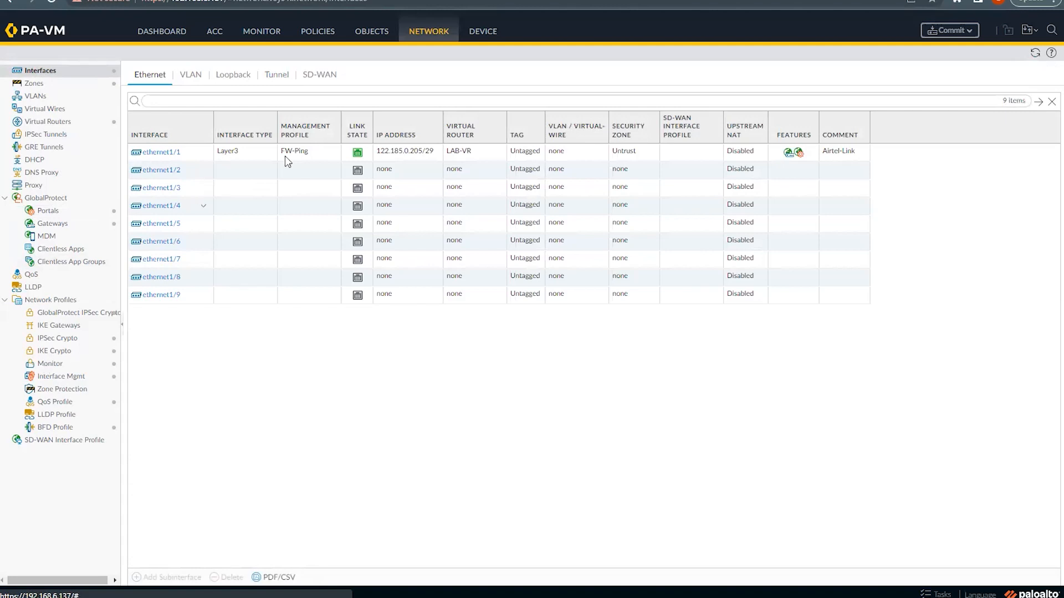
click(54, 379)
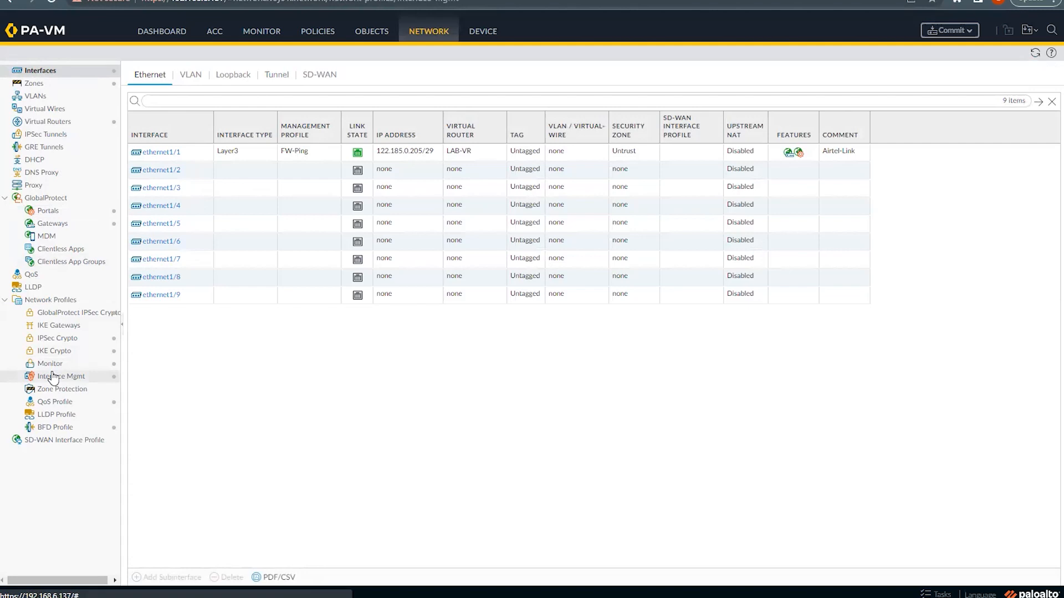
double_click(53, 376)
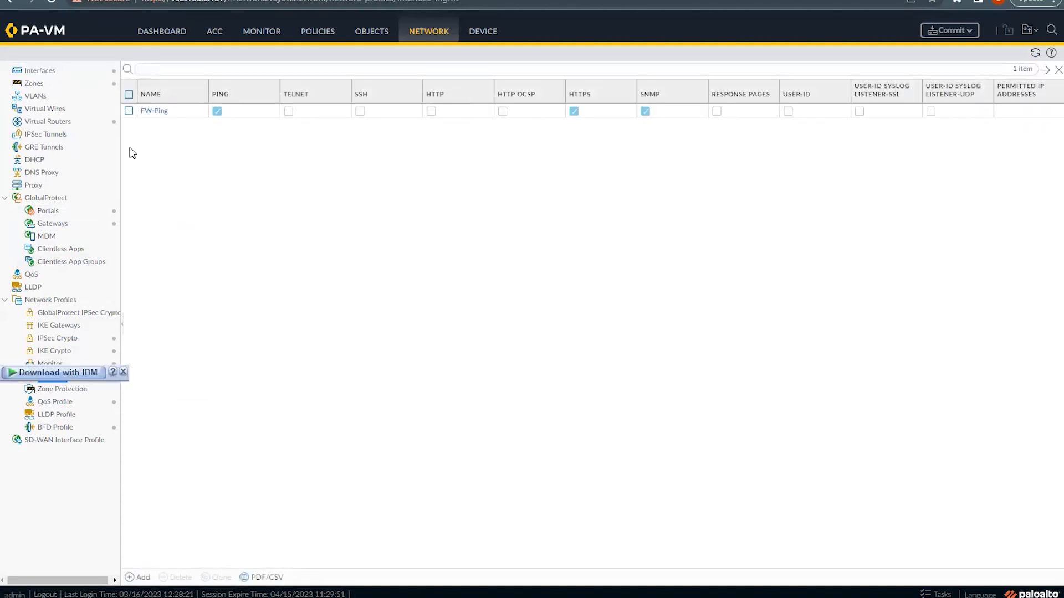
click(40, 75)
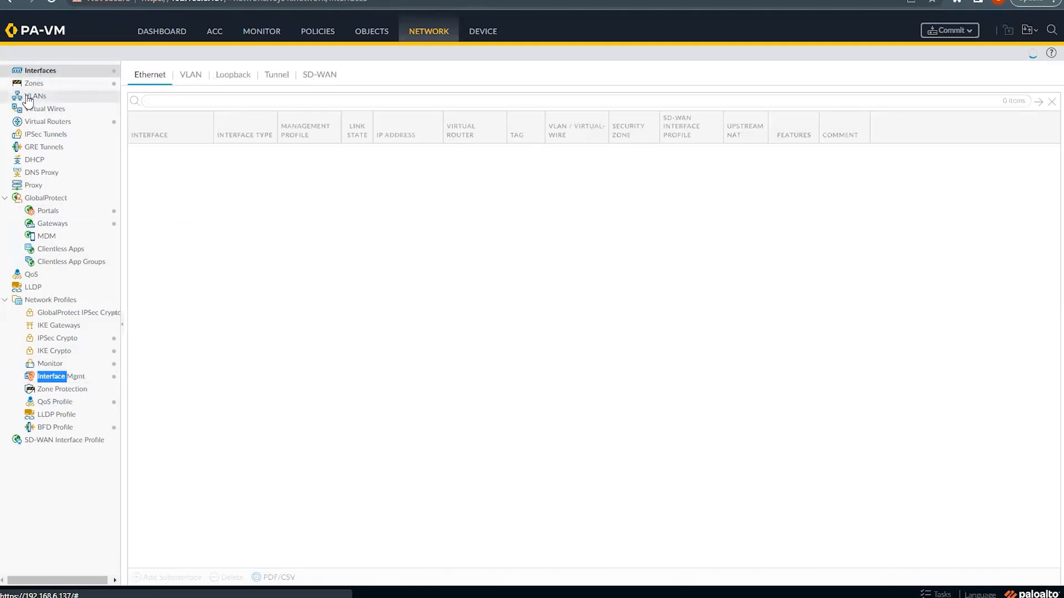
Step: Enable User Identification on GP-VPN-Zone and commit the configuration to the firewall
click(31, 85)
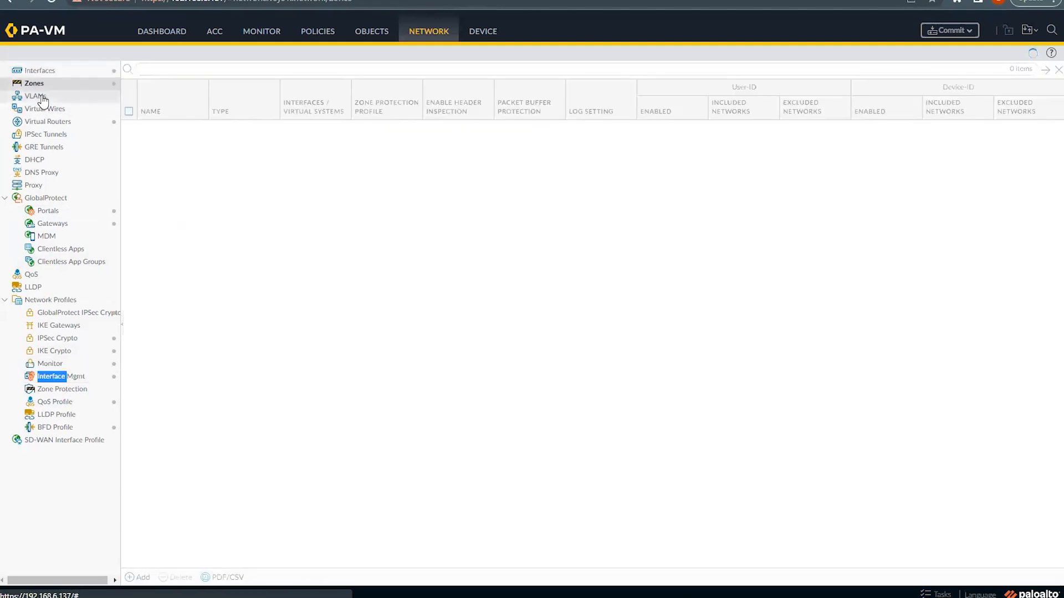
click(149, 129)
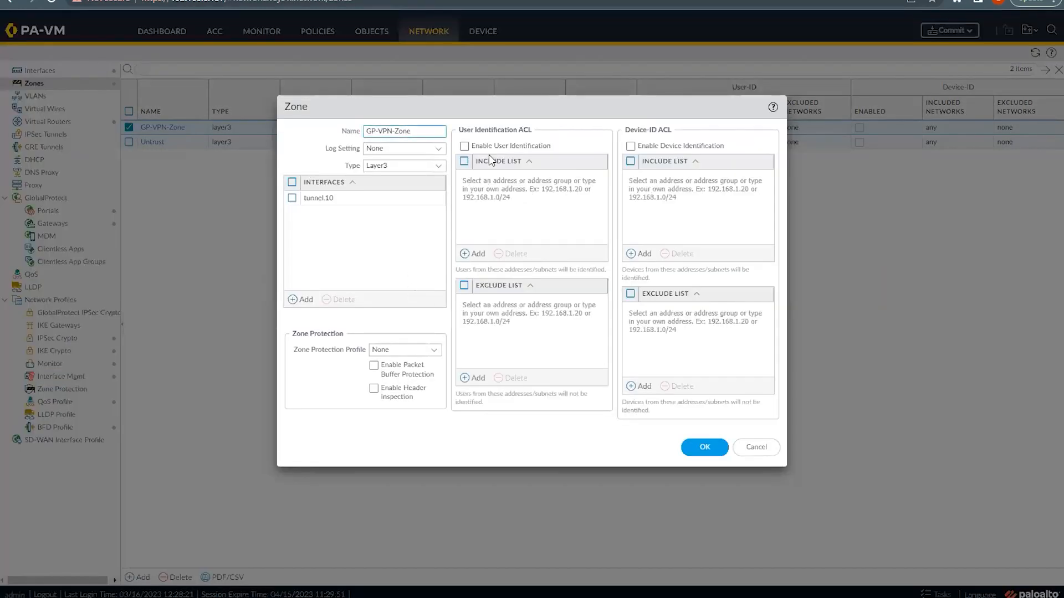
click(464, 147)
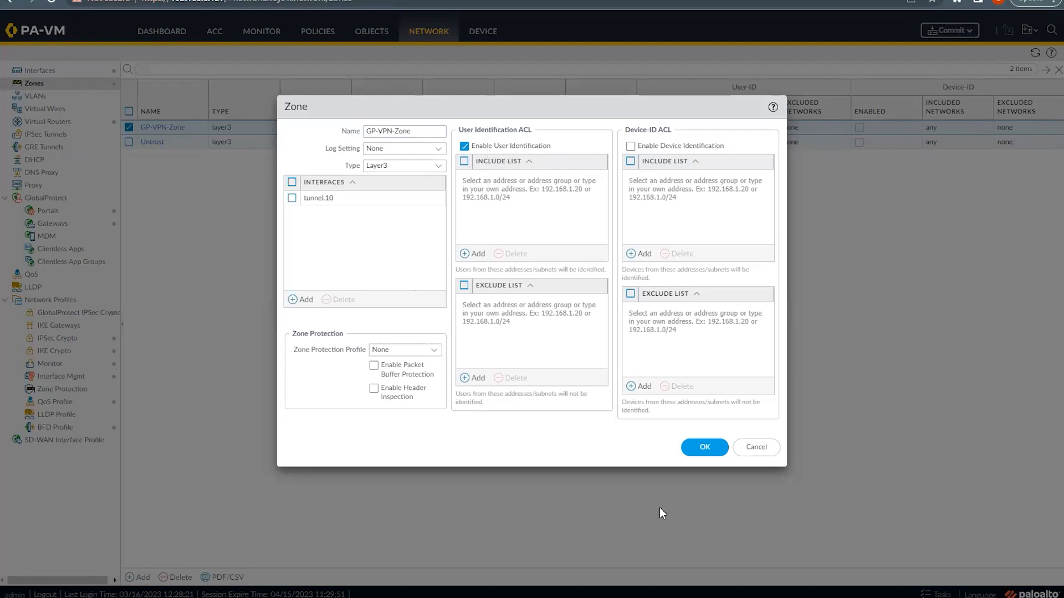
click(703, 448)
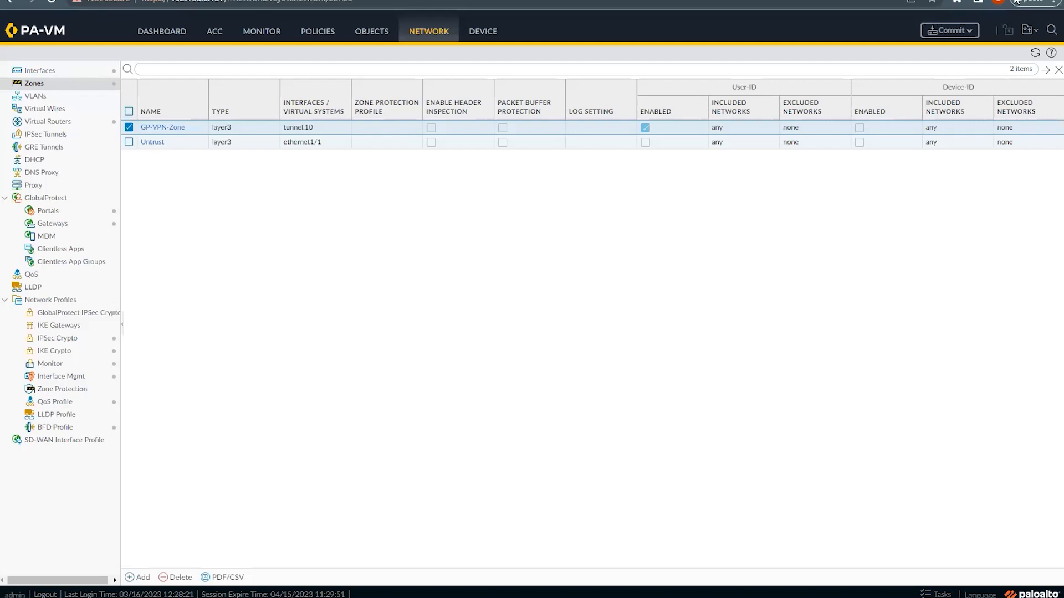
click(944, 33)
click(646, 466)
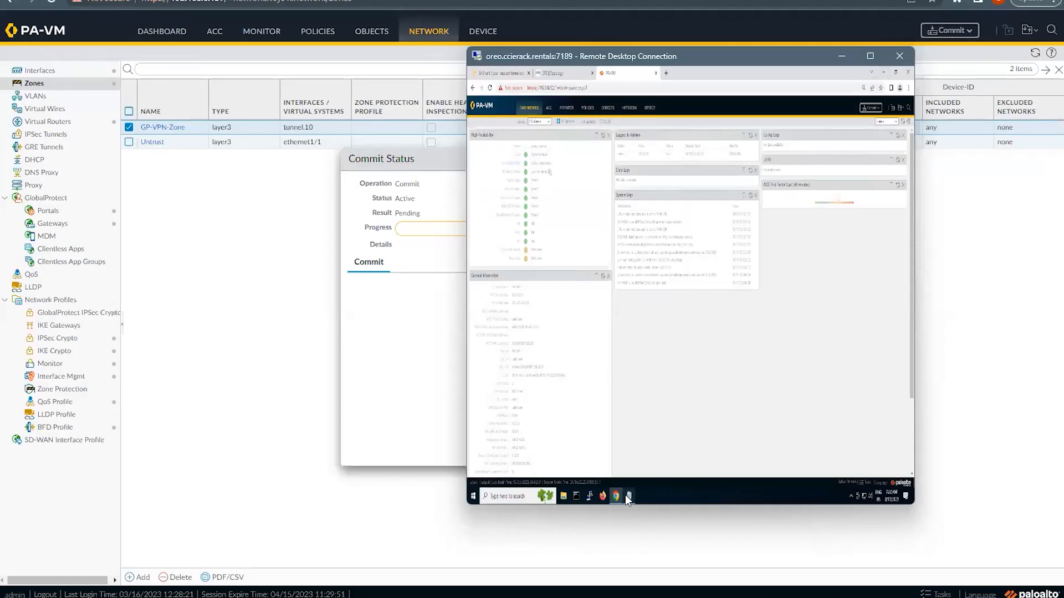
Step: Append '5) Global Protect Gateway', '6) Portal' and '7)' to the Notepad checklist
click(629, 496)
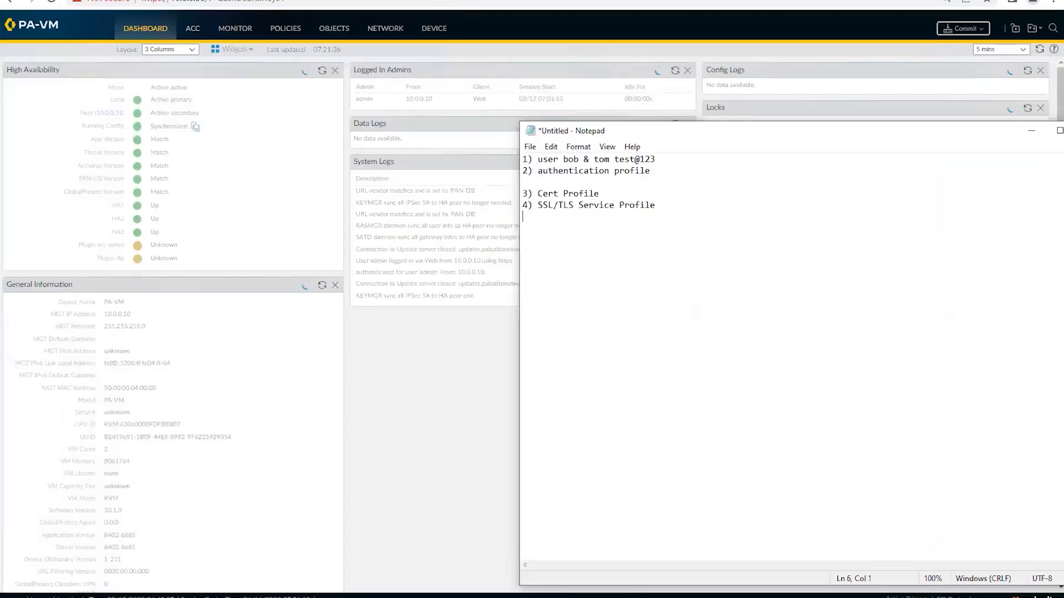
text(5) Global Protect Gateway )
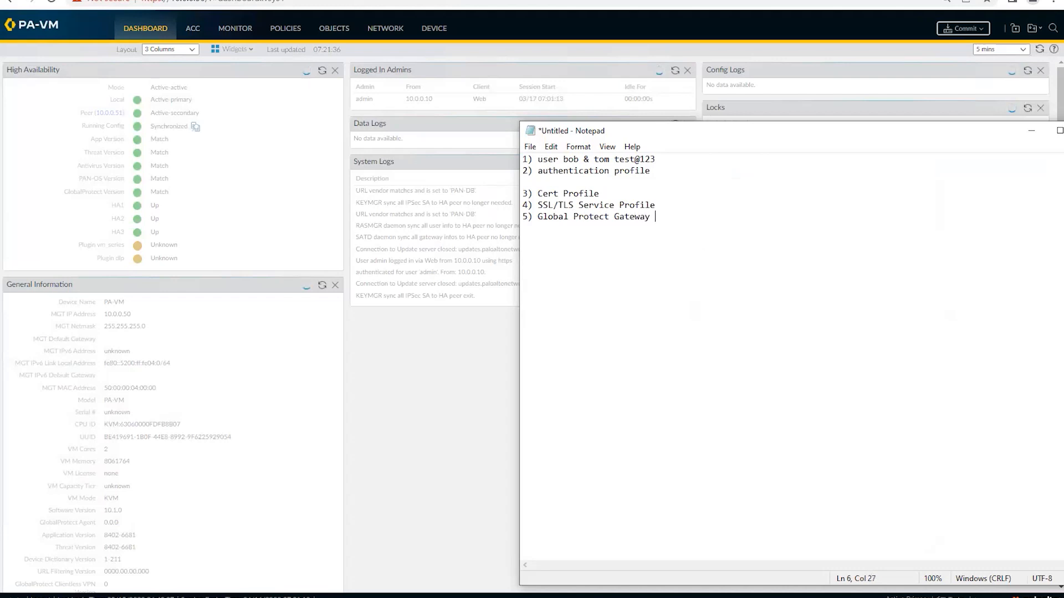
text(6) Portal)
key(Return)
text(7))
Step: Insert a '5) Tunnel' line after item 4 of the checklist
key(Return)
text(5)
key(BackSpace)
key(BackSpace)
text(0 Tunnel)
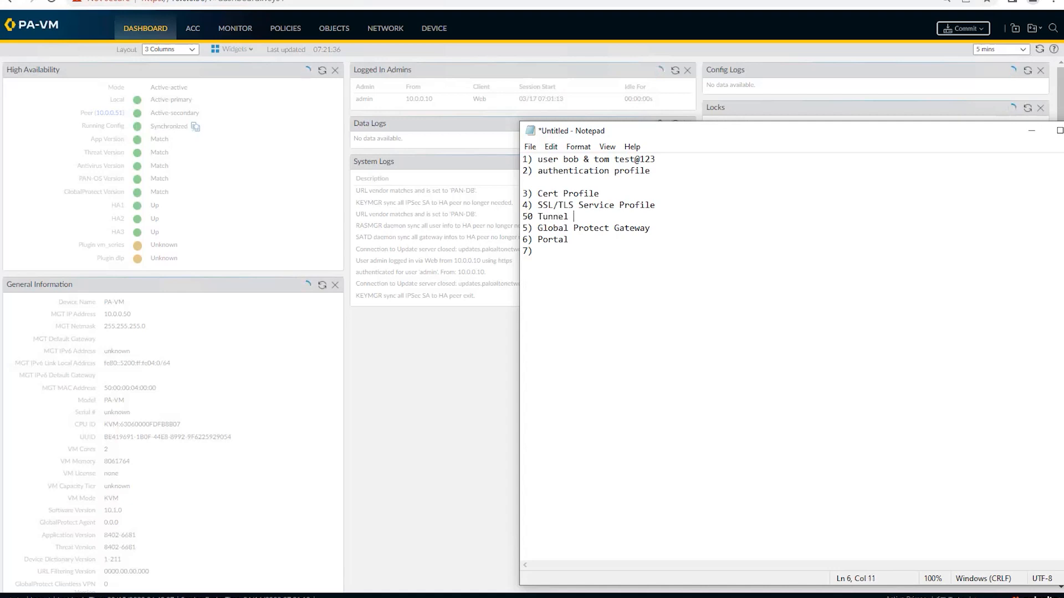
key(Left)
key(Left)
key(Left)
key(Left)
key(Left)
key(Left)
key(BackSpace)
text())
Step: Renumber the Gateway, Portal and final items to 6), 7) and 8)
key(Down)
key(Left)
key(BackSpace)
text(6)
key(Down)
key(BackSpace)
text(7)
key(Down)
key(BackSpace)
text(8)
key(Down)
key(BackSpace)
text(b)
key(BackSpace)
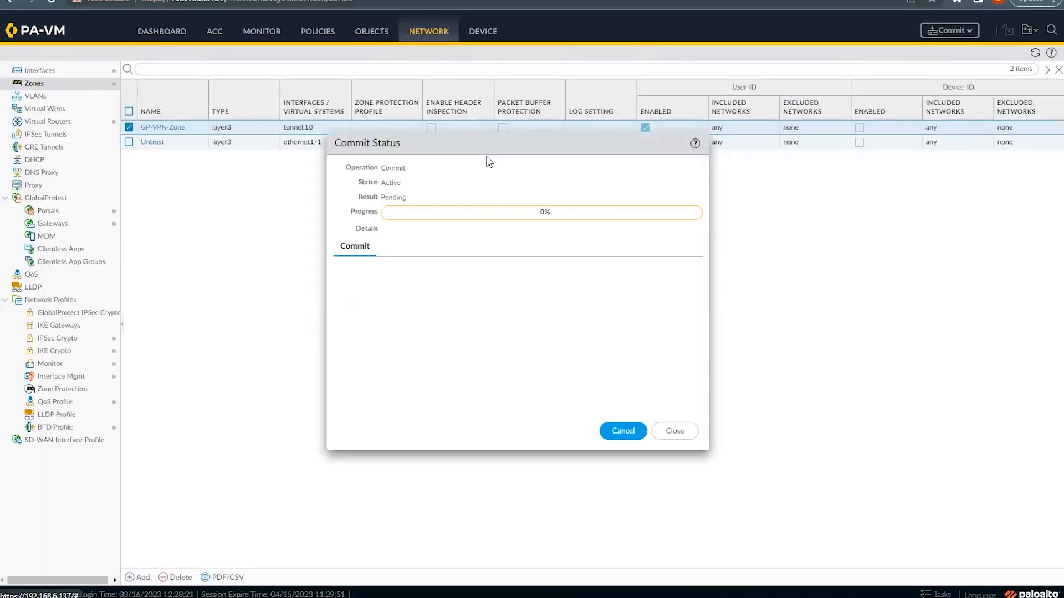
drag(488, 159, 513, 177)
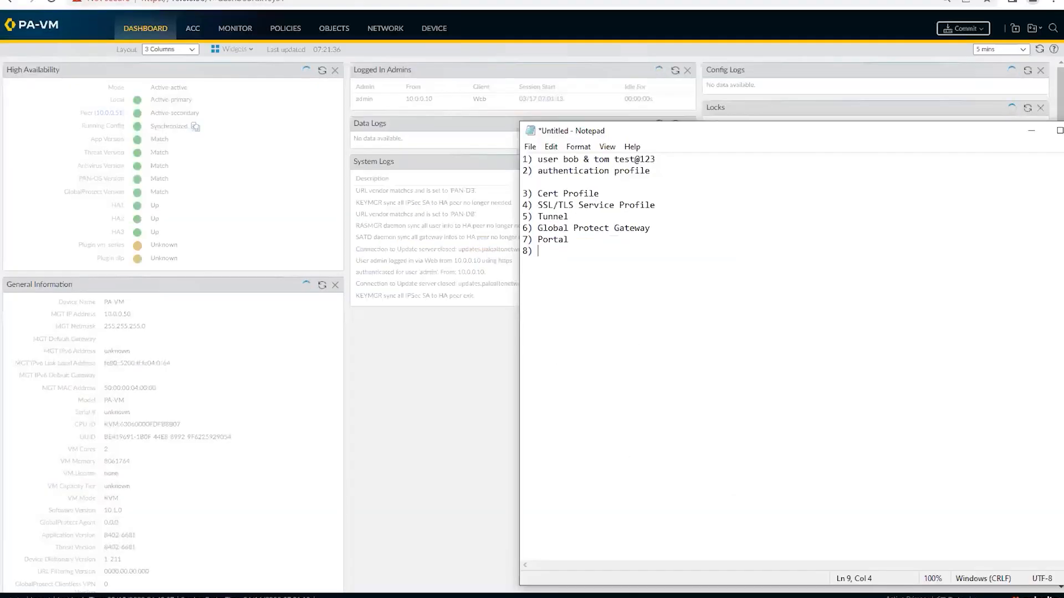
mouse_move(729, 596)
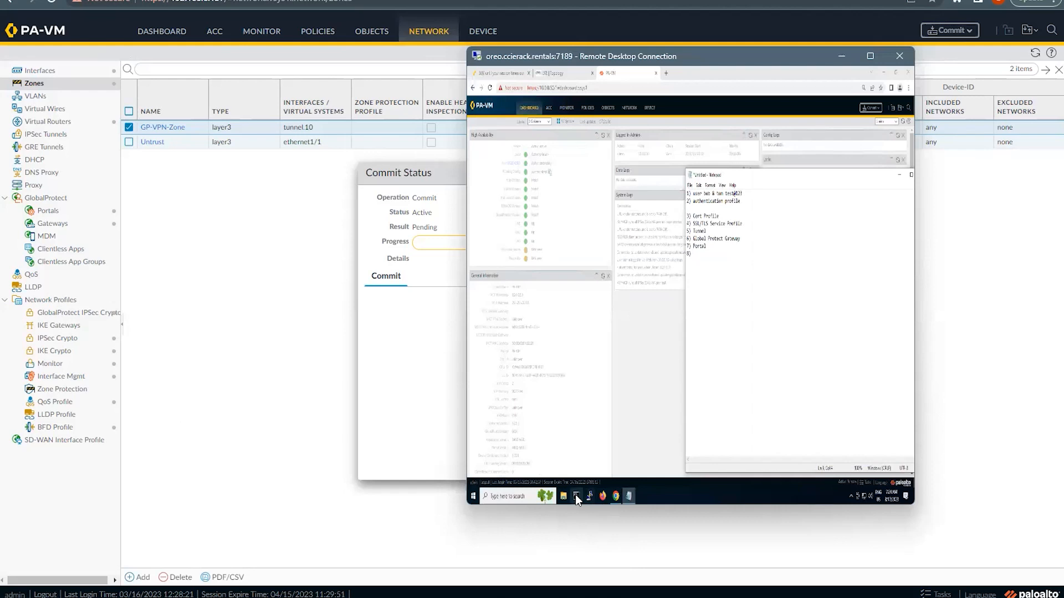
Step: From the WAN-TEST-PC console on ESXi, ping 122.185.0.205, then interrupt it with Ctrl+C
click(502, 72)
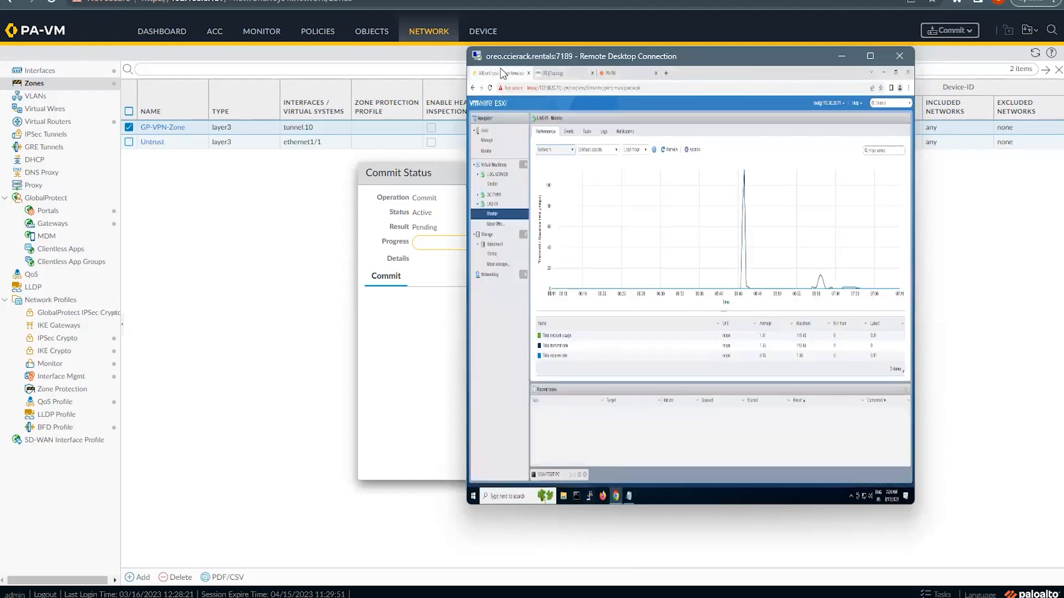
click(553, 475)
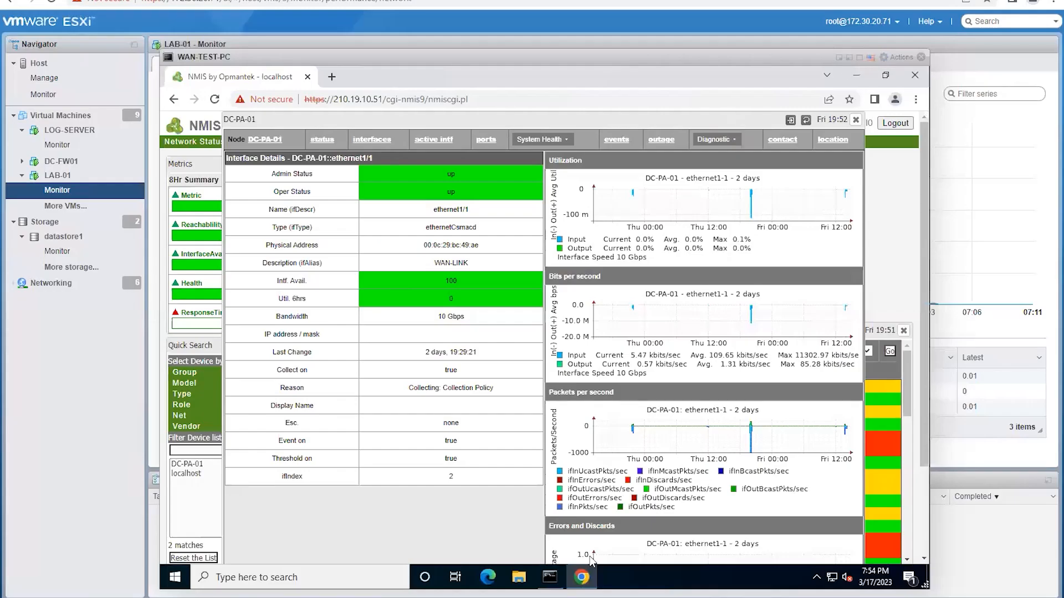
click(548, 578)
click(488, 277)
key(Return)
text(ping 122.)
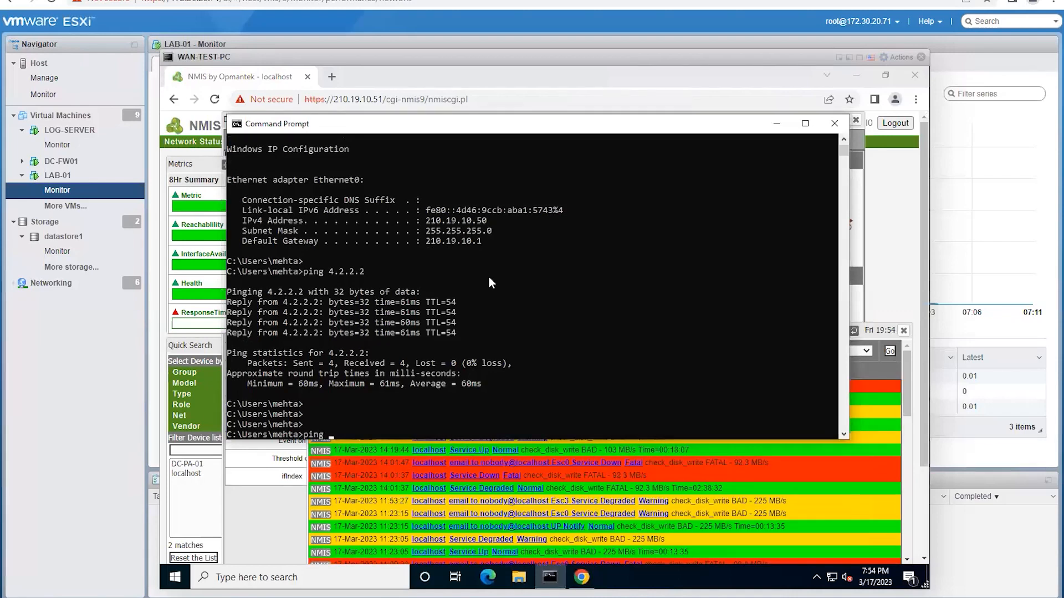
text(185.0.205)
key(Return)
key(ctrl+c)
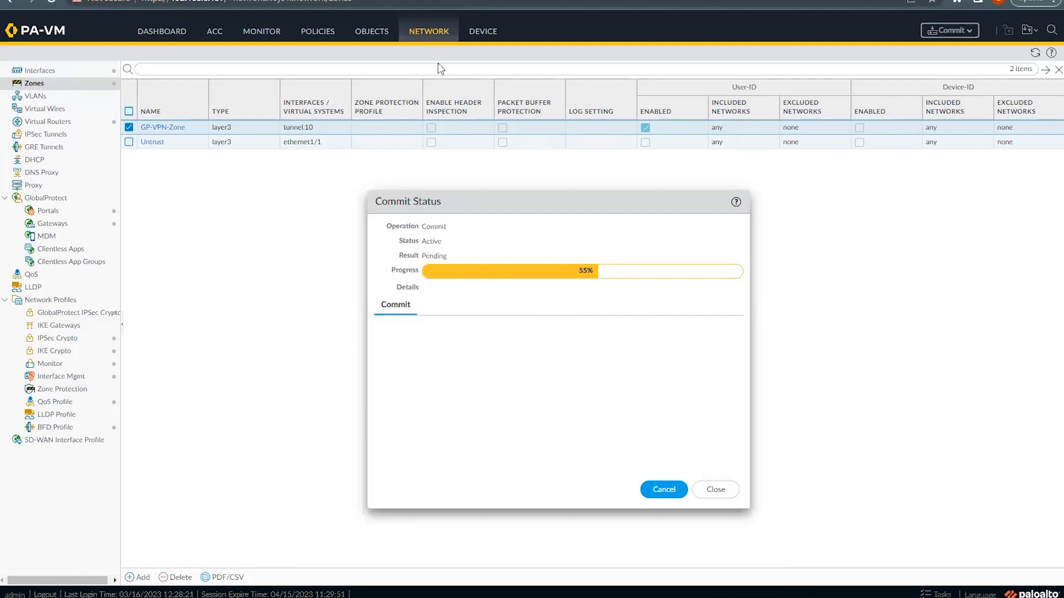
Step: Open Device > GlobalProtect Client, move the Commit Status dialog aside, then switch to Google Drive
click(474, 44)
scroll(74, 405, down, 3)
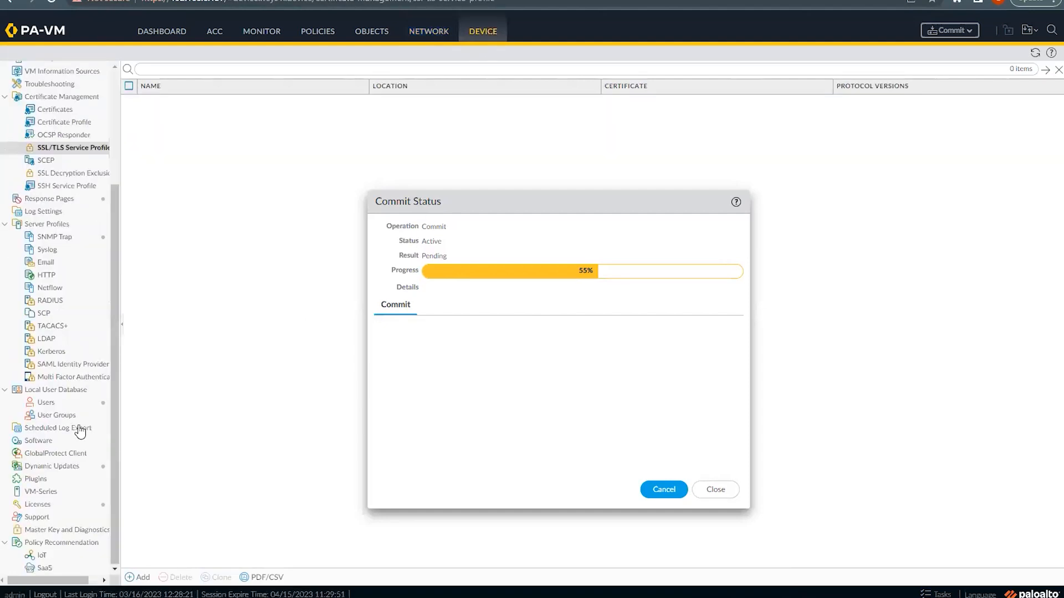
click(44, 455)
drag(603, 192, 741, 178)
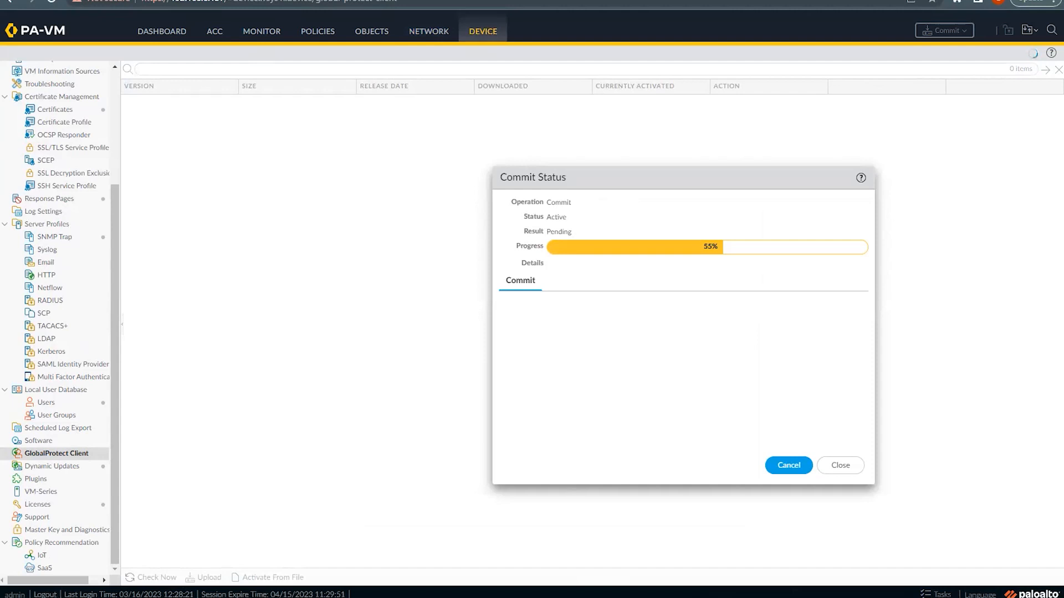
key(alt+Tab)
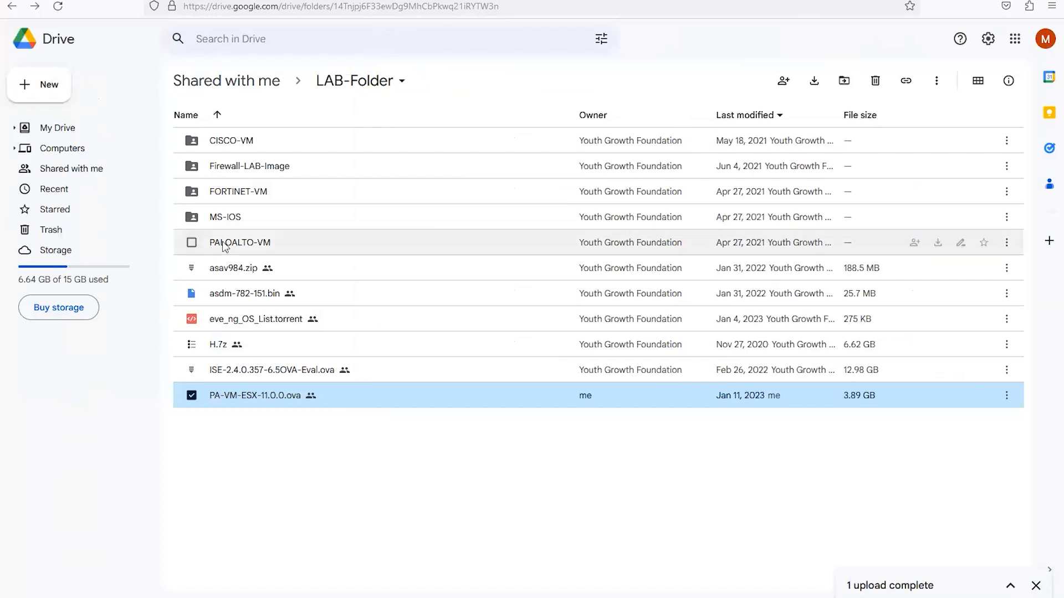
key(Escape)
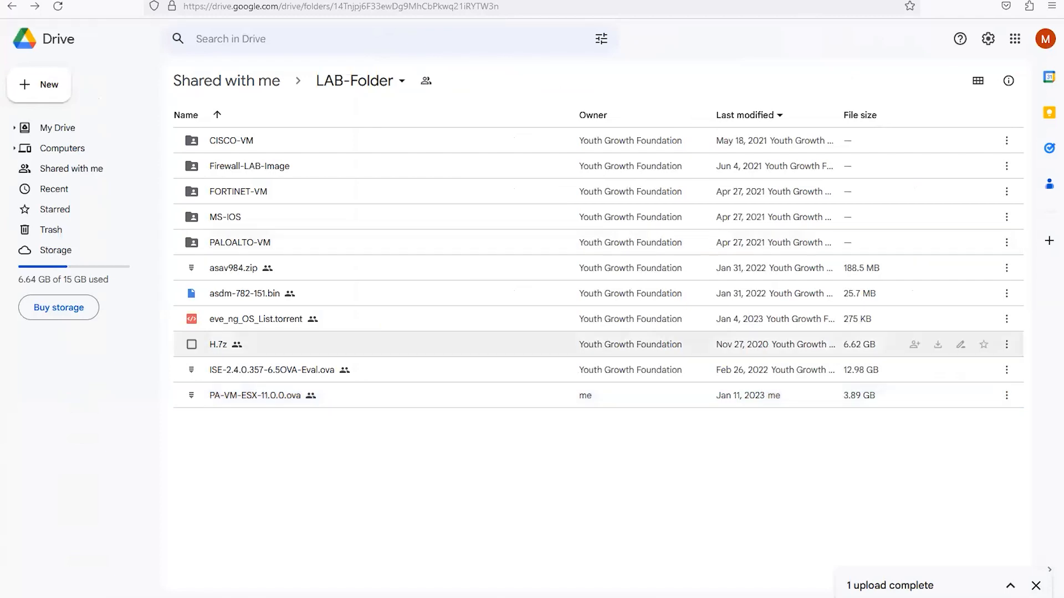
click(1010, 586)
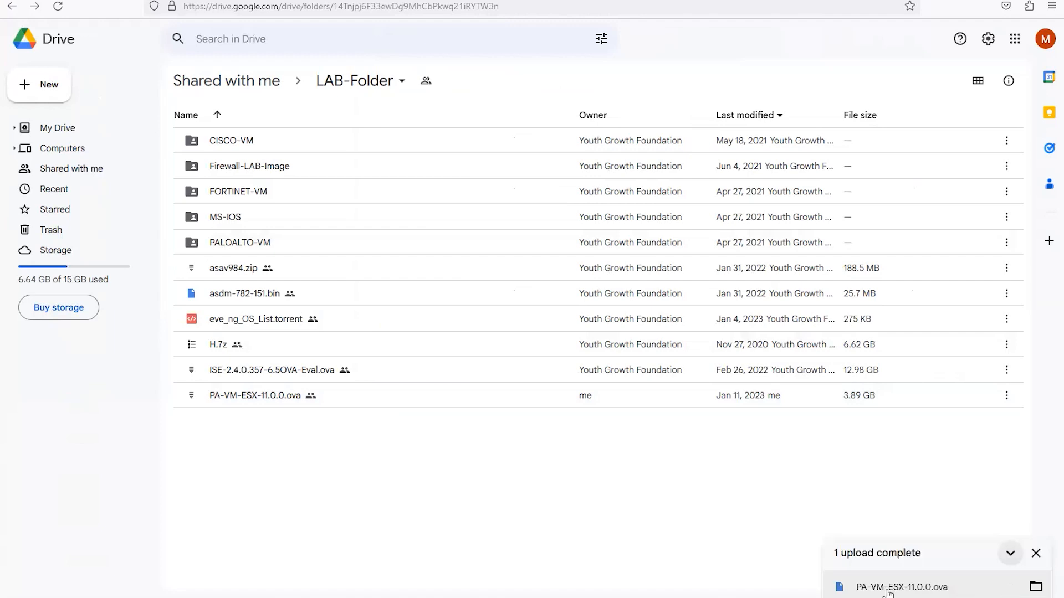
click(1010, 553)
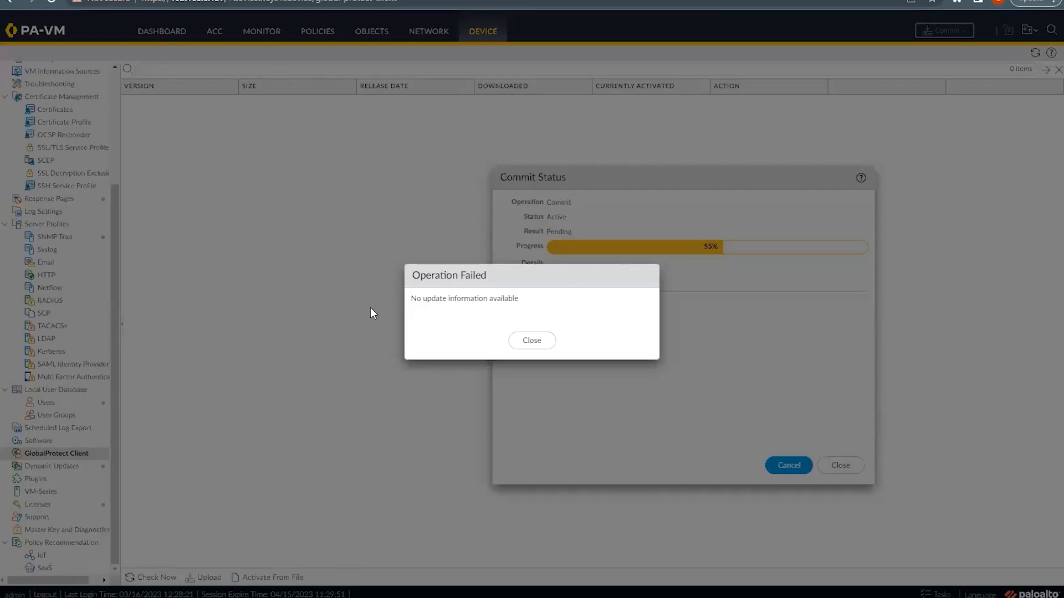
Step: Dismiss the Operation Failed error and Commit Status window, then open the All Tasks Task Manager
drag(416, 300, 519, 299)
click(532, 341)
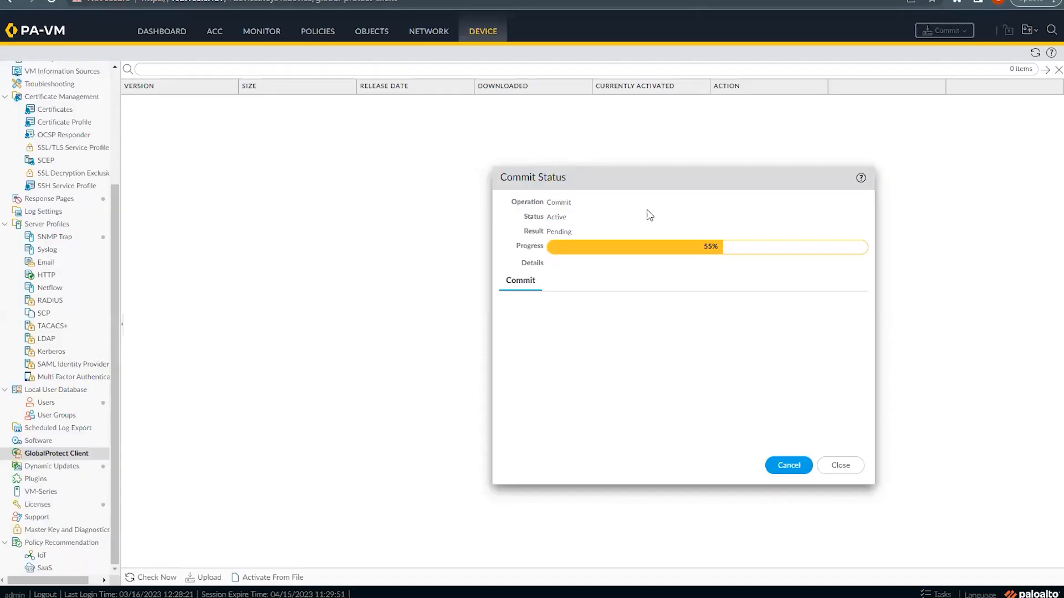
drag(501, 166, 619, 184)
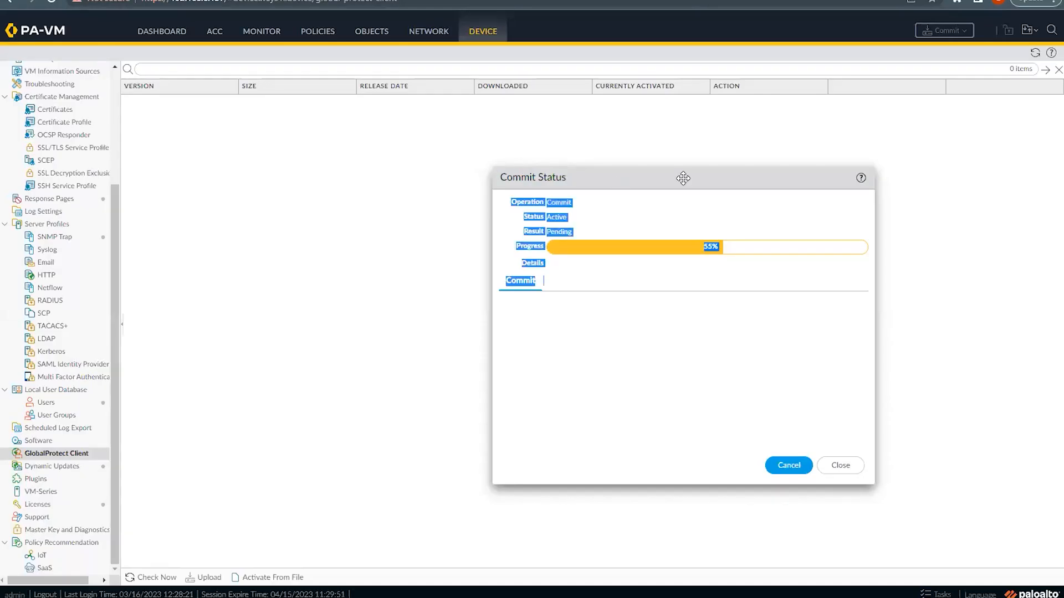
drag(849, 495, 673, 475)
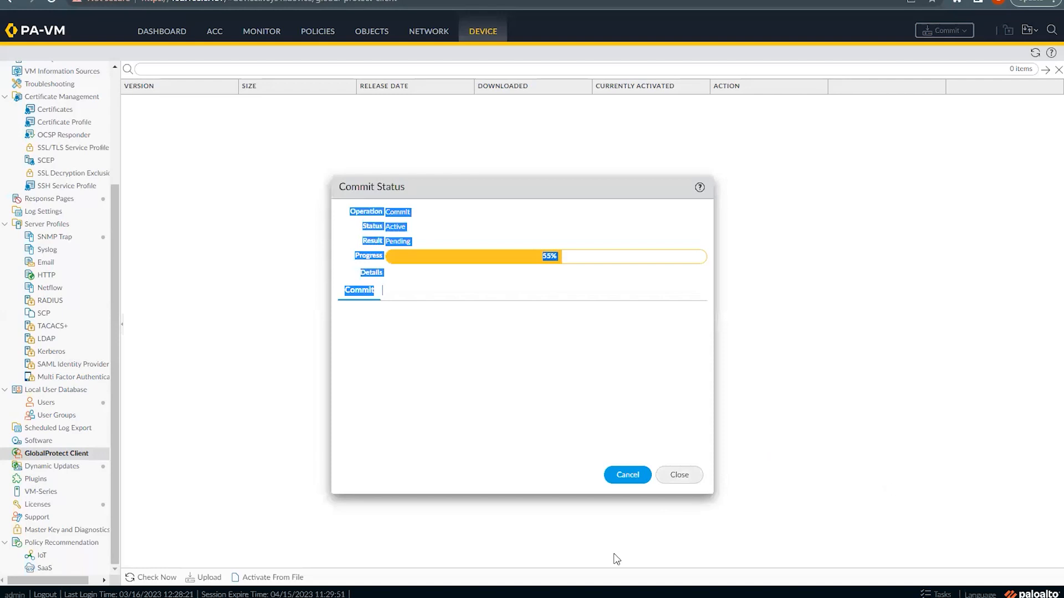
click(679, 475)
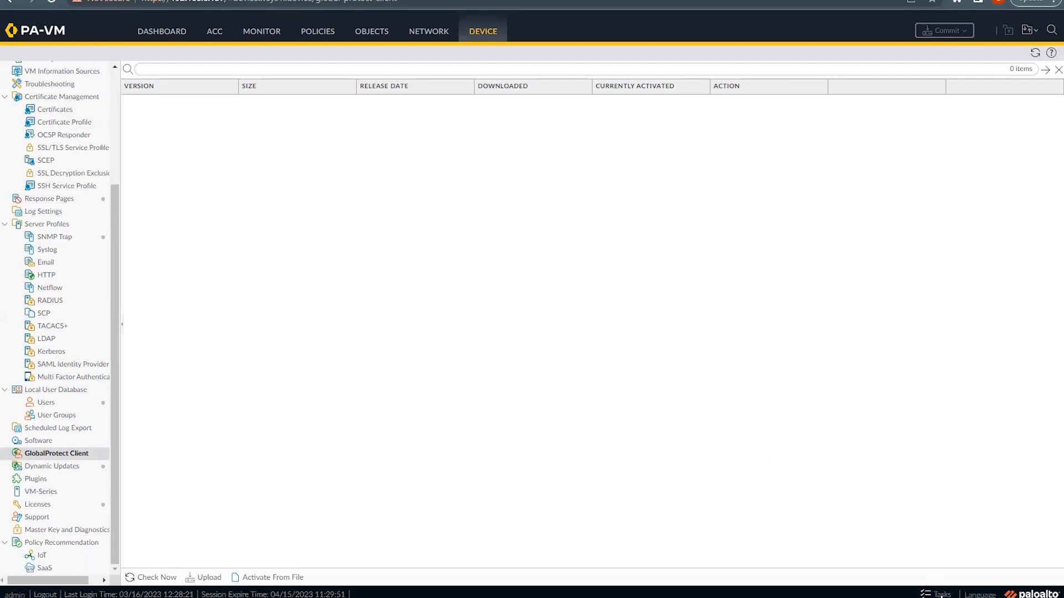
click(941, 595)
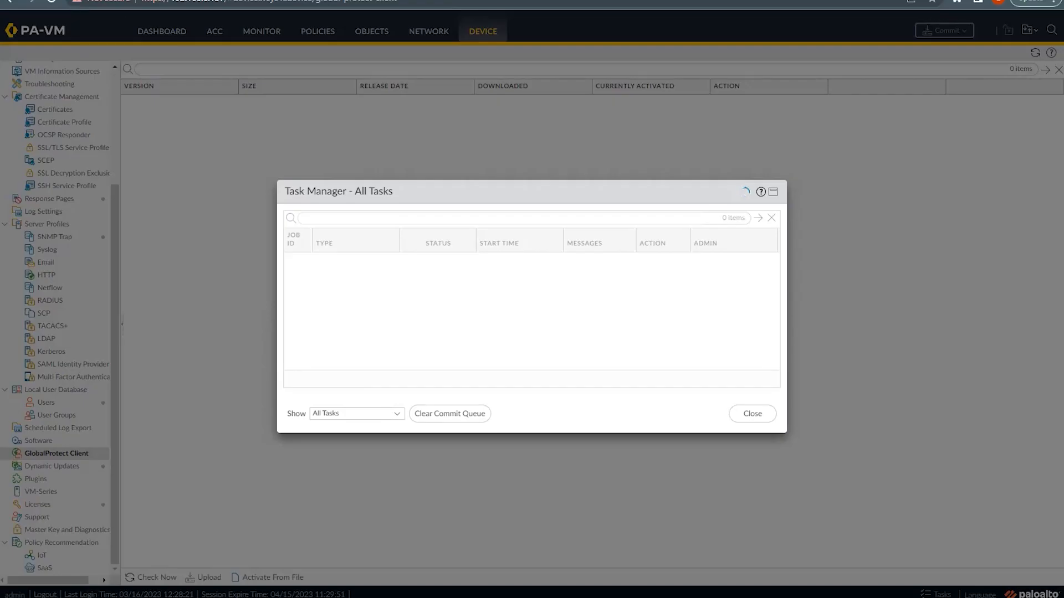
Step: Check the PowerShell ping output, then open the Job Status details of commit job 309
key(ctrl+t)
key(alt+Tab)
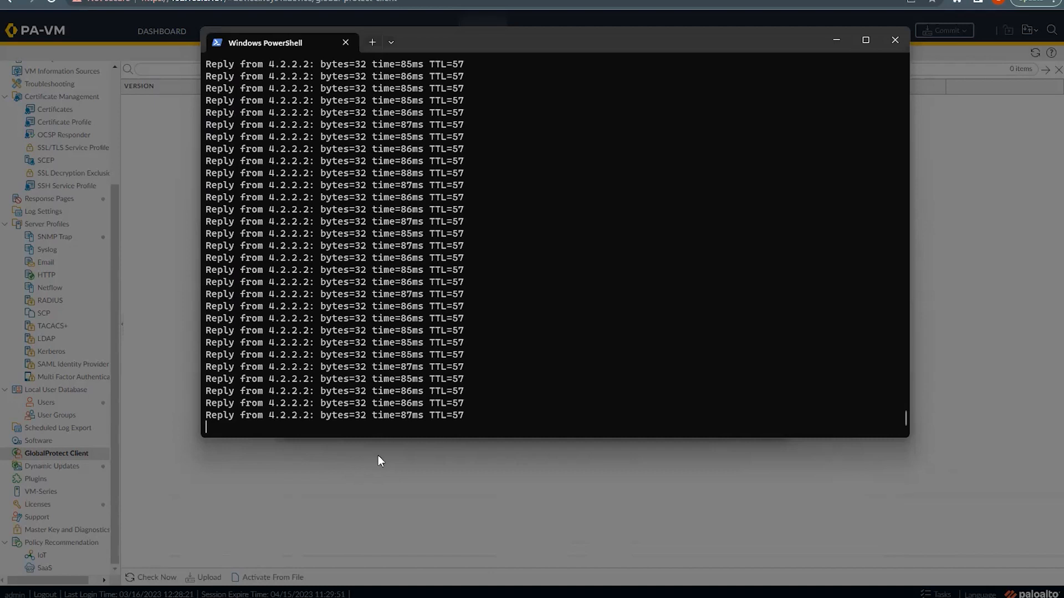
click(377, 474)
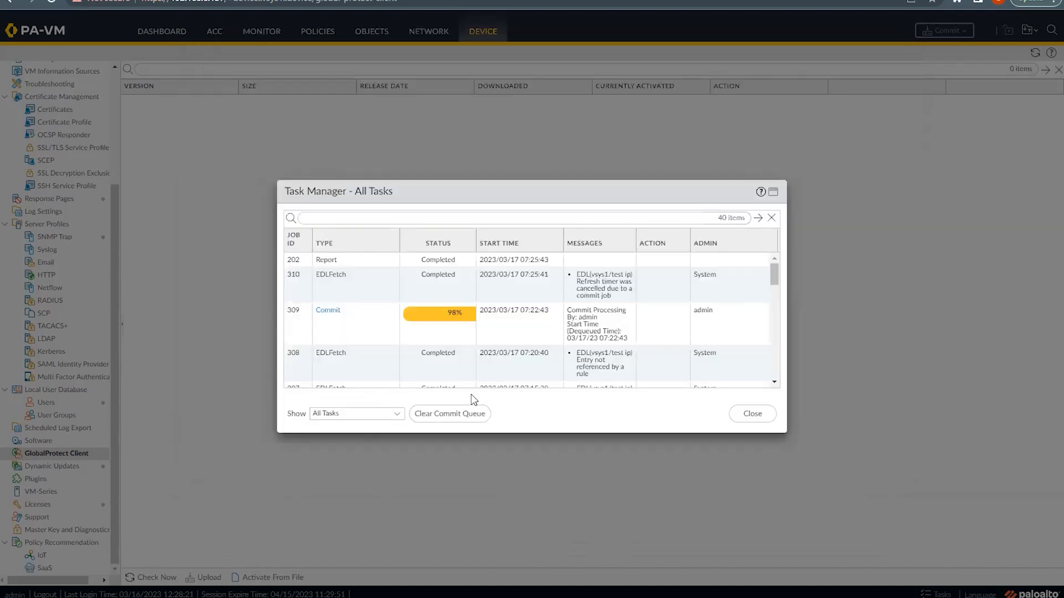
click(329, 311)
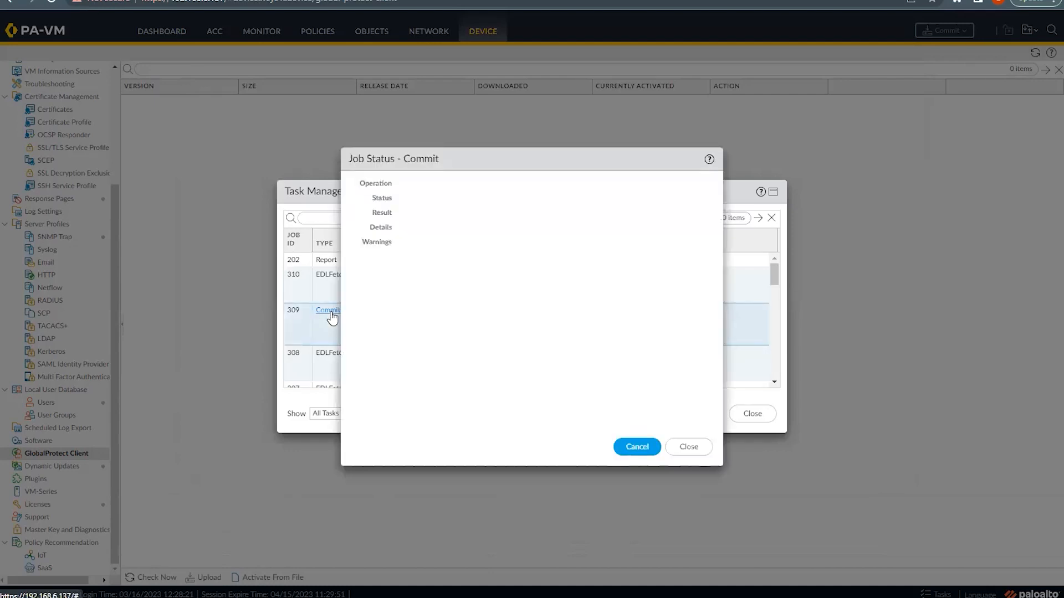
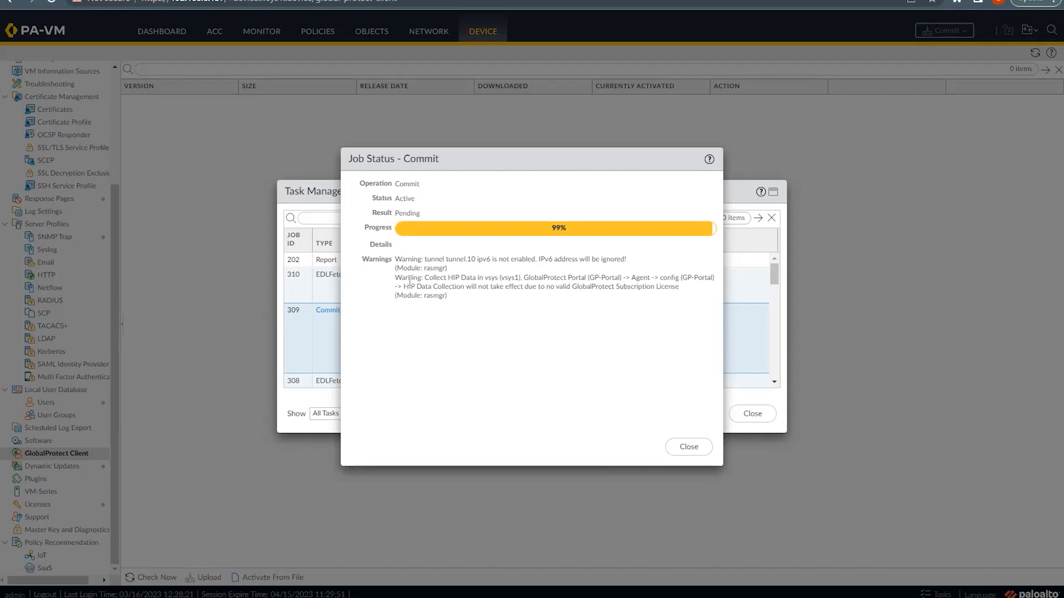
Step: Select and read the commit job's two warnings, including the subscription license warning
triple_click(485, 304)
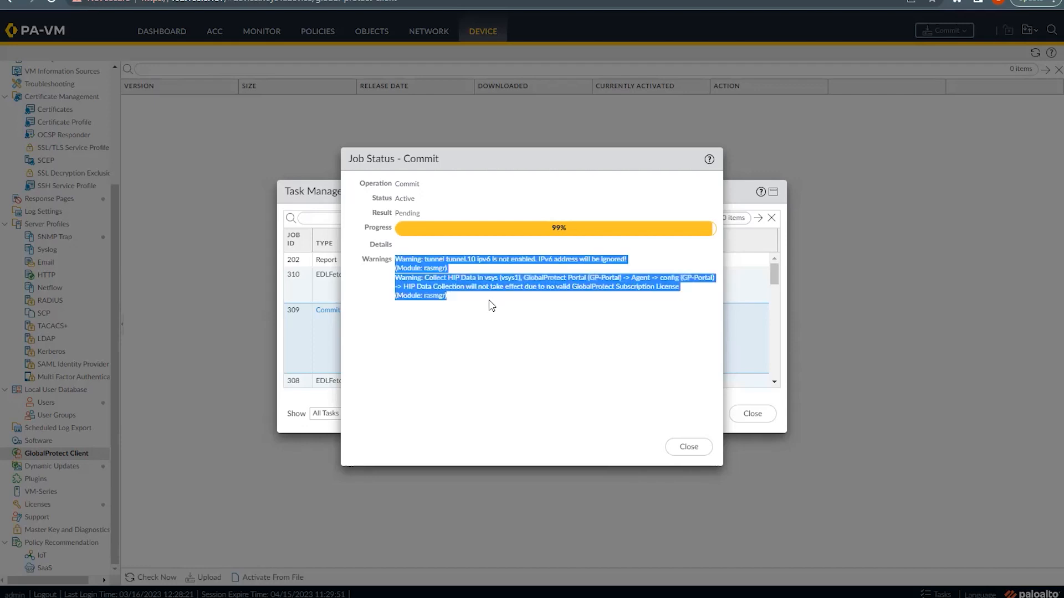
click(463, 306)
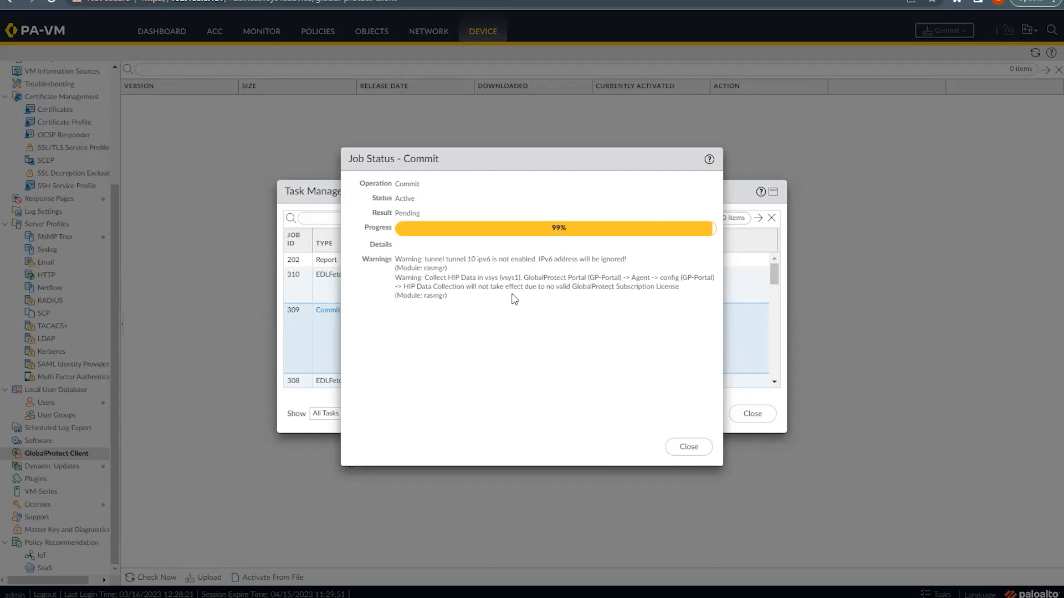
drag(596, 287, 634, 287)
click(623, 308)
triple_click(528, 302)
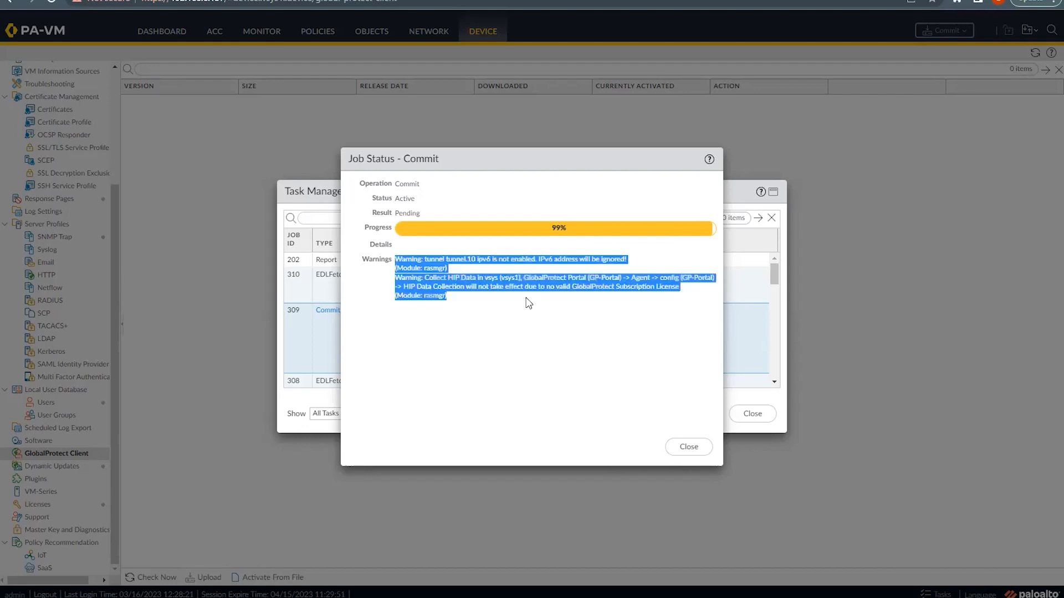
click(528, 303)
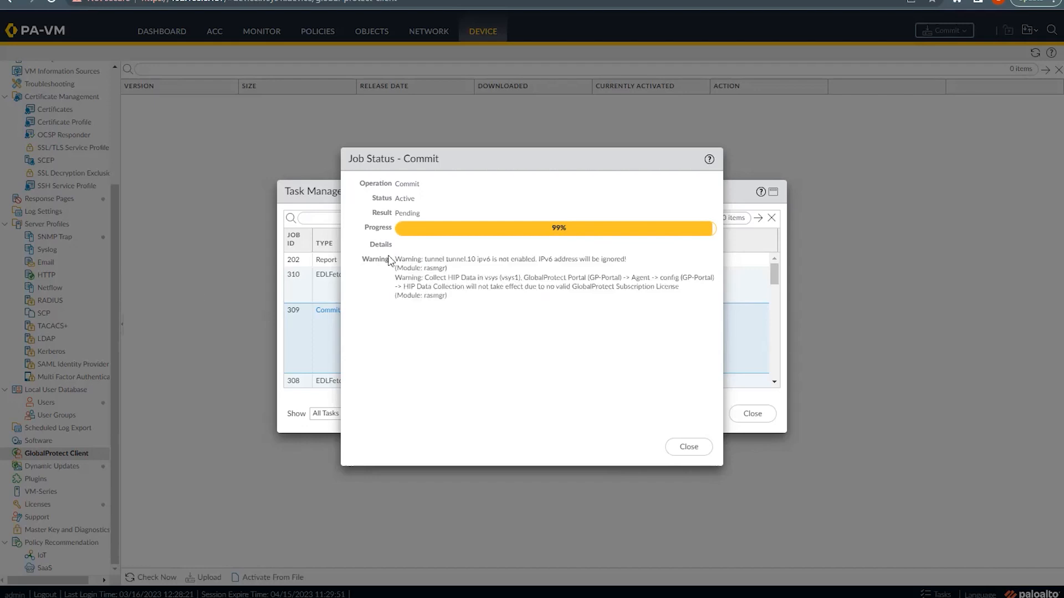
triple_click(392, 222)
click(391, 221)
triple_click(391, 221)
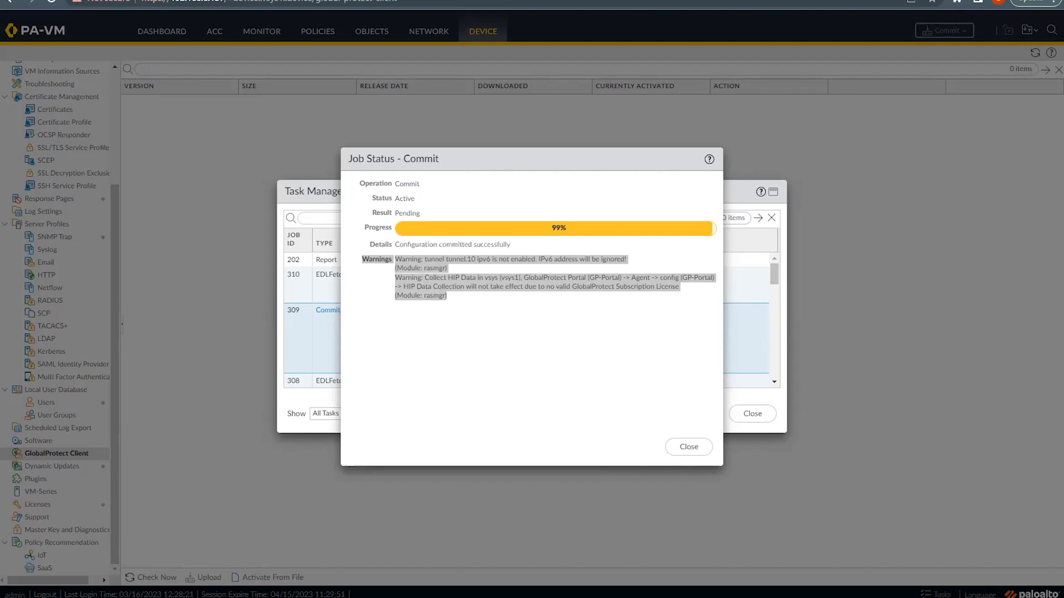
mouse_move(736, 597)
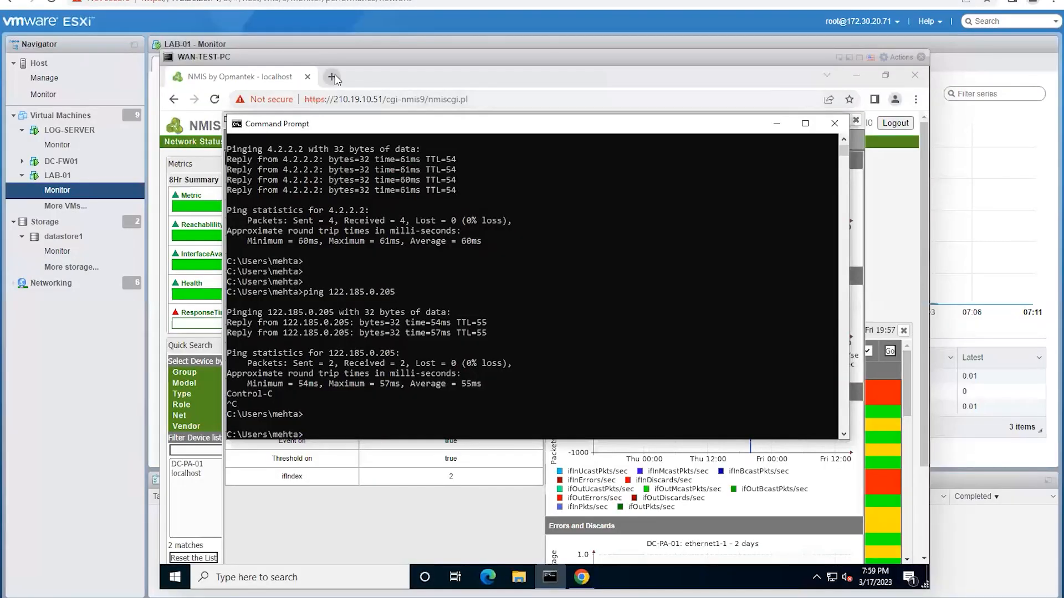
click(332, 77)
click(273, 101)
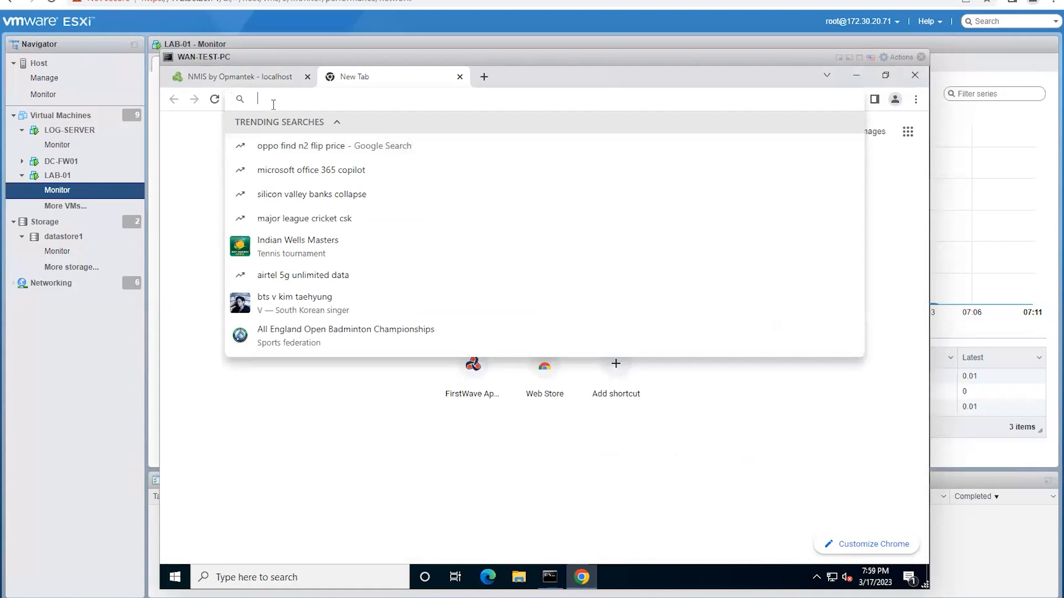
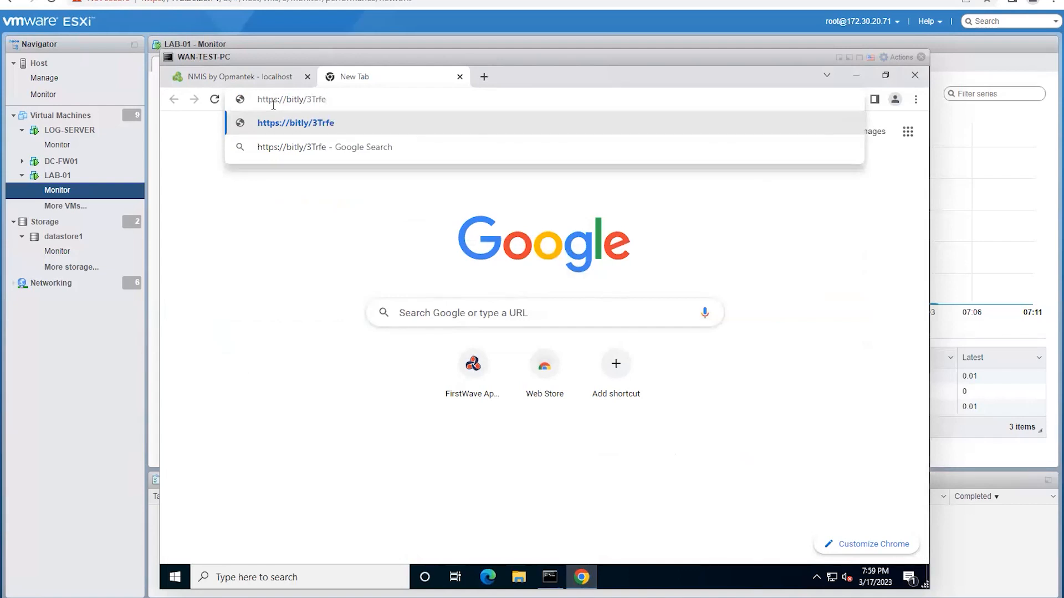
key(Return)
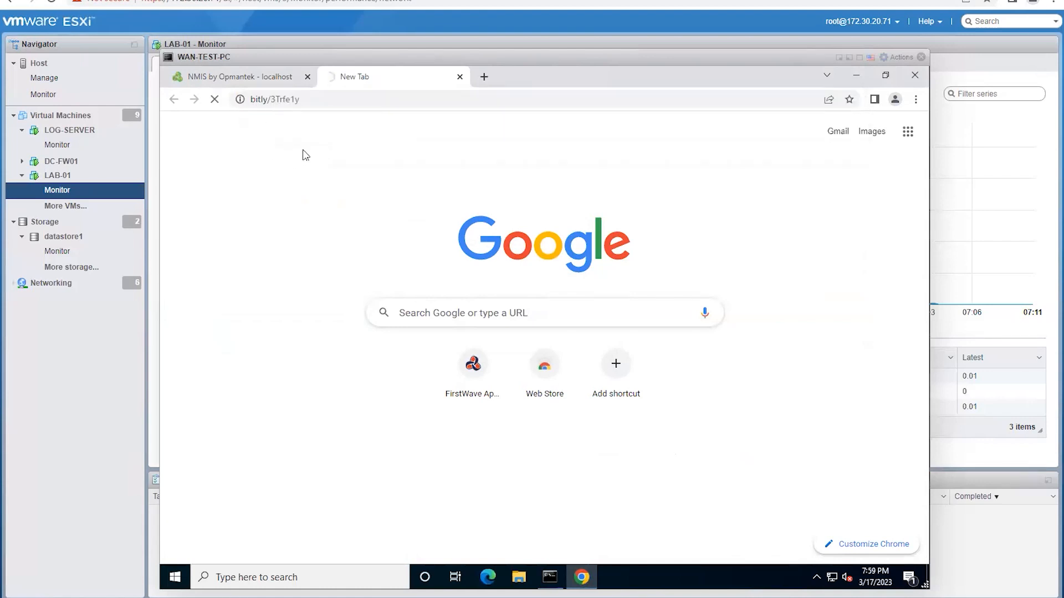
click(316, 98)
click(325, 98)
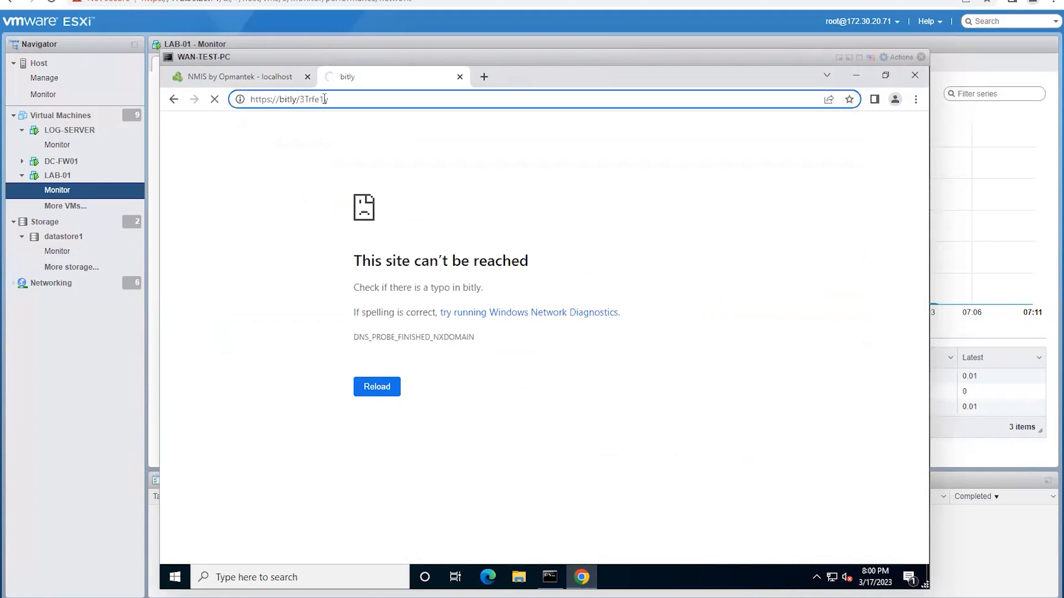
key(Left)
key(Left)
key(Left)
key(Left)
key(Left)
key(Left)
key(Left)
key(Left)
key(Left)
key(Left)
key(Left)
key(Left)
key(Left)
key(Right)
key(Right)
key(Right)
key(Right)
text(.)
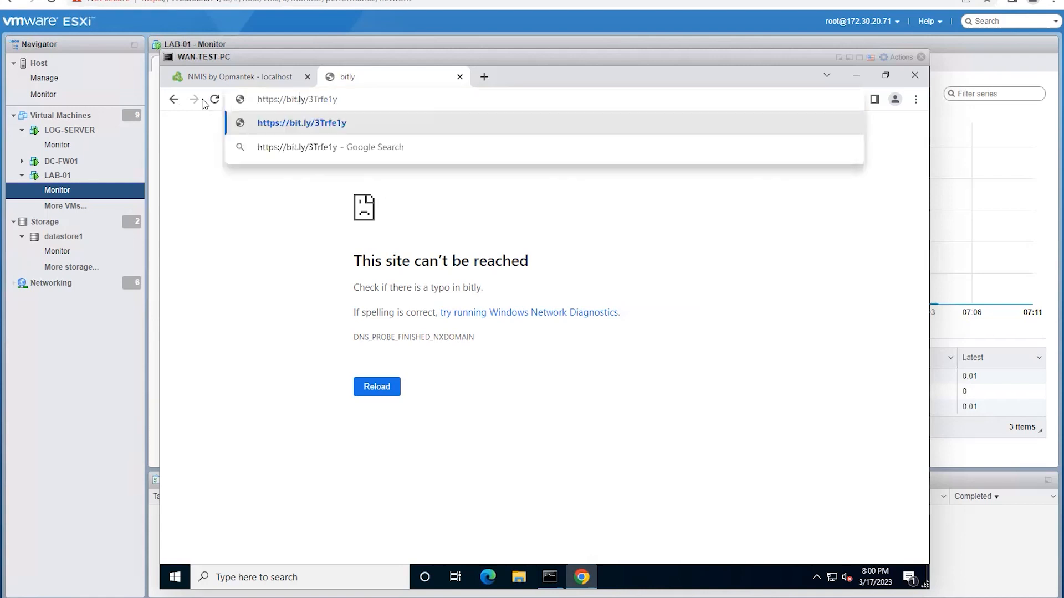
key(Return)
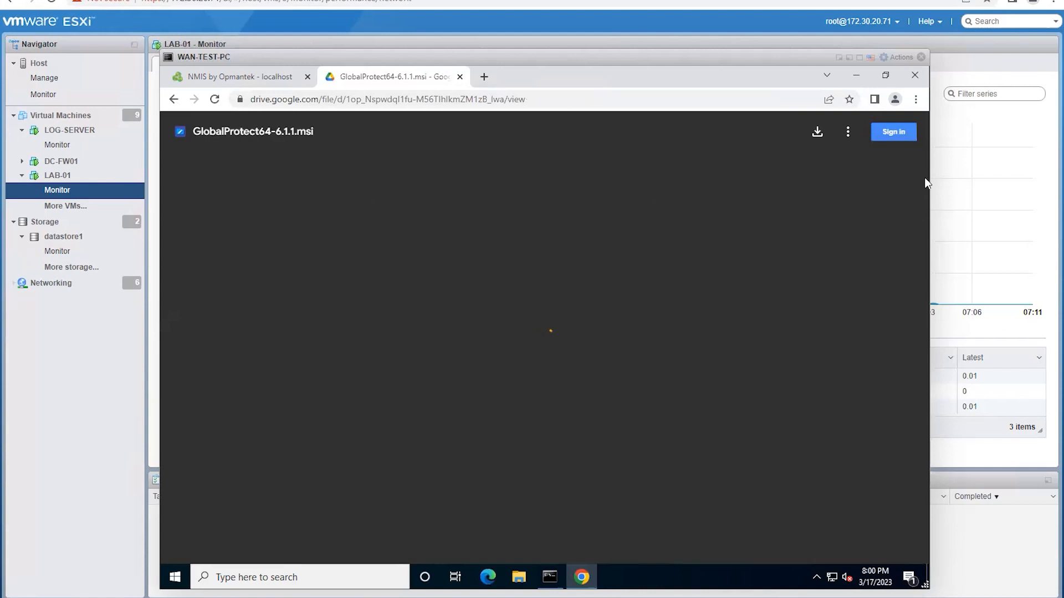
Step: Download GlobalProtect64-6.1.1.msi from Drive despite the scan warning, then open a blank tab
click(818, 134)
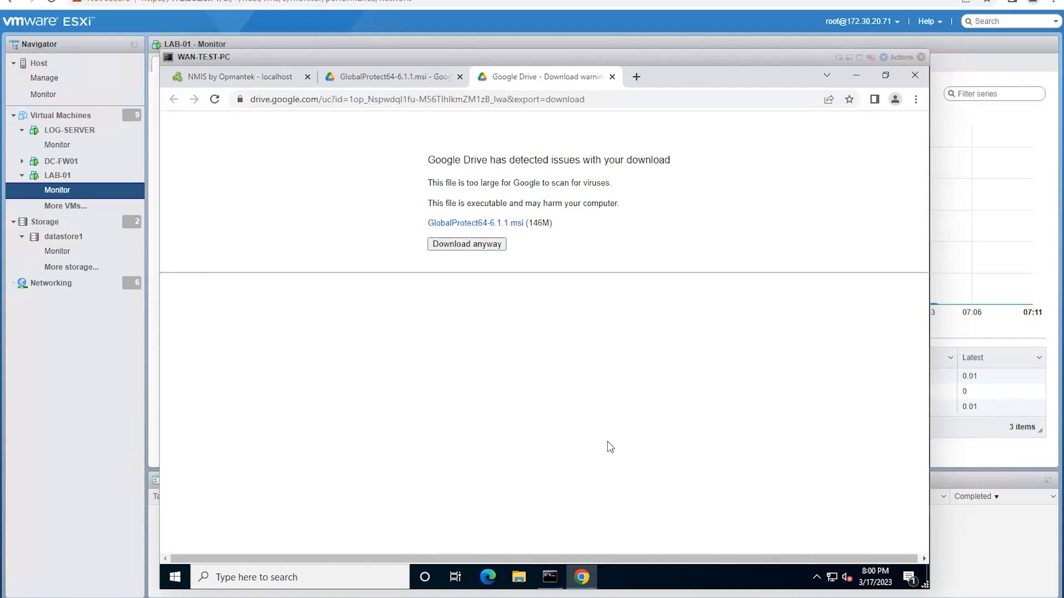
click(463, 247)
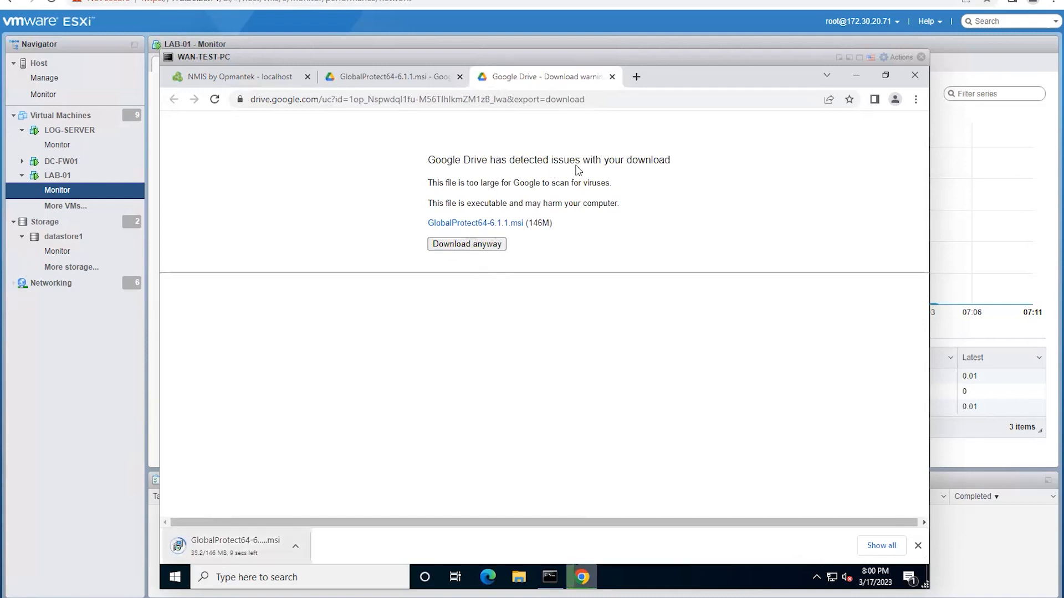
click(637, 76)
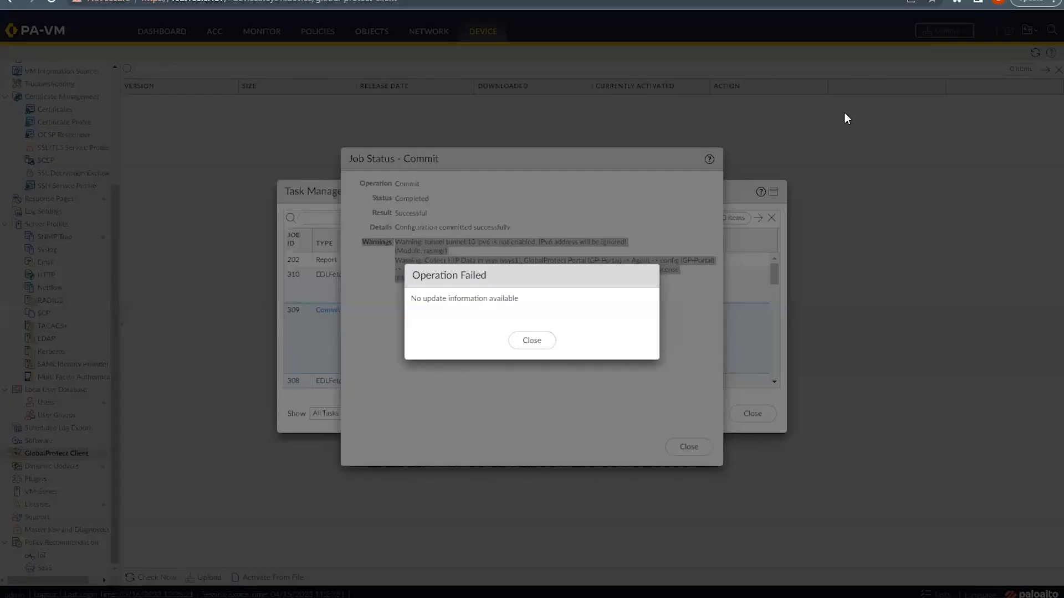
Step: Close the Operation Failed notice, the Job Status - Commit window and the Task Manager
click(528, 348)
click(501, 313)
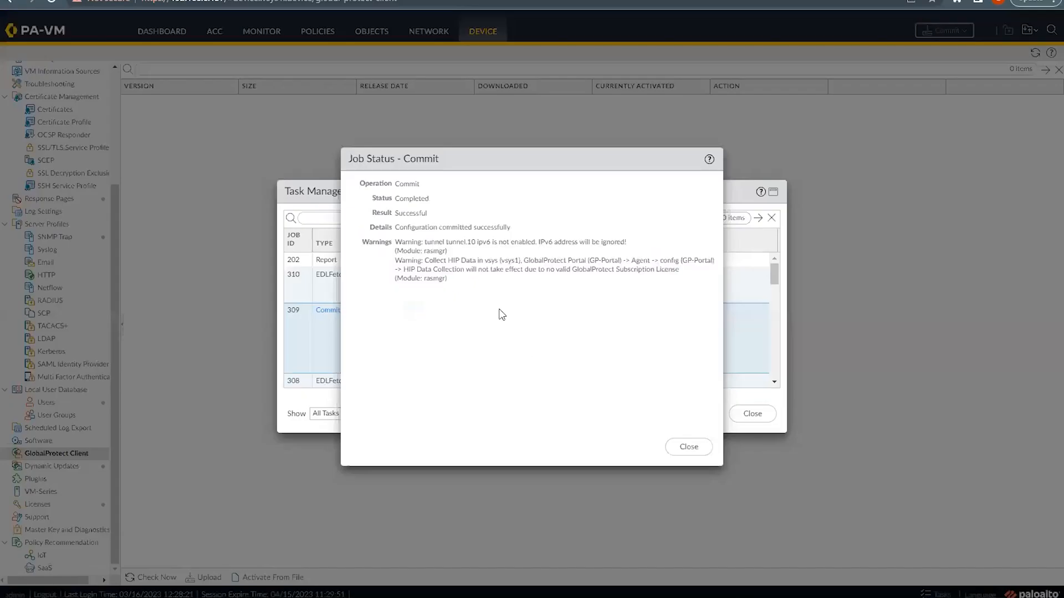
click(687, 449)
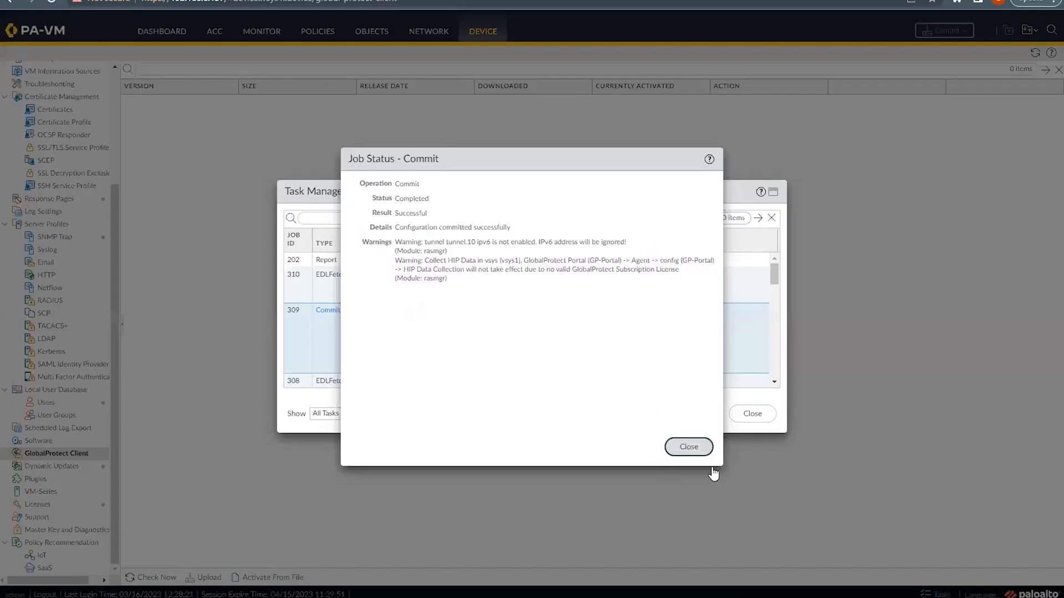
click(752, 413)
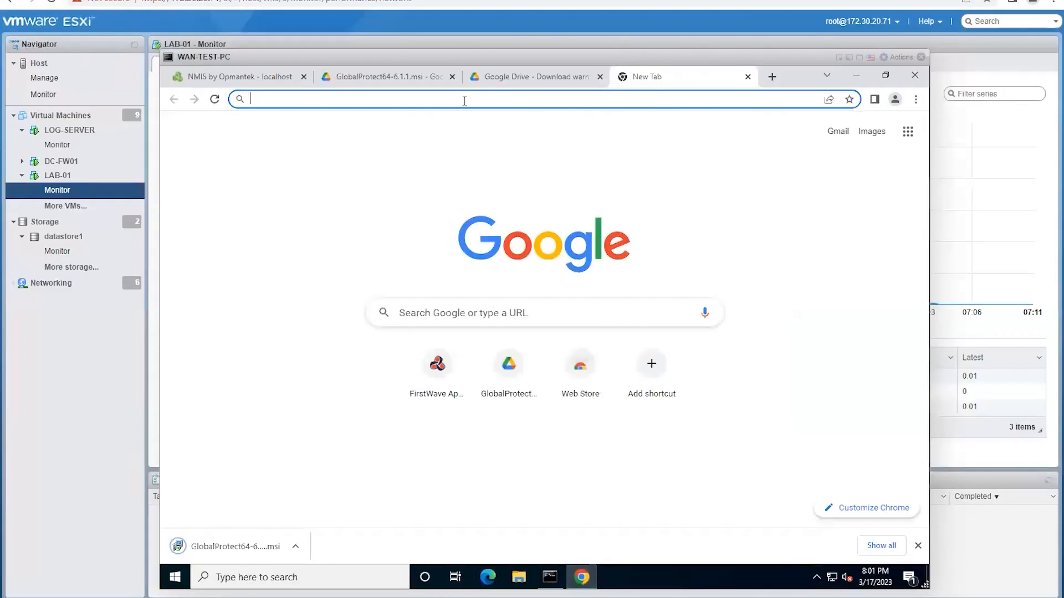
click(462, 101)
text(http)
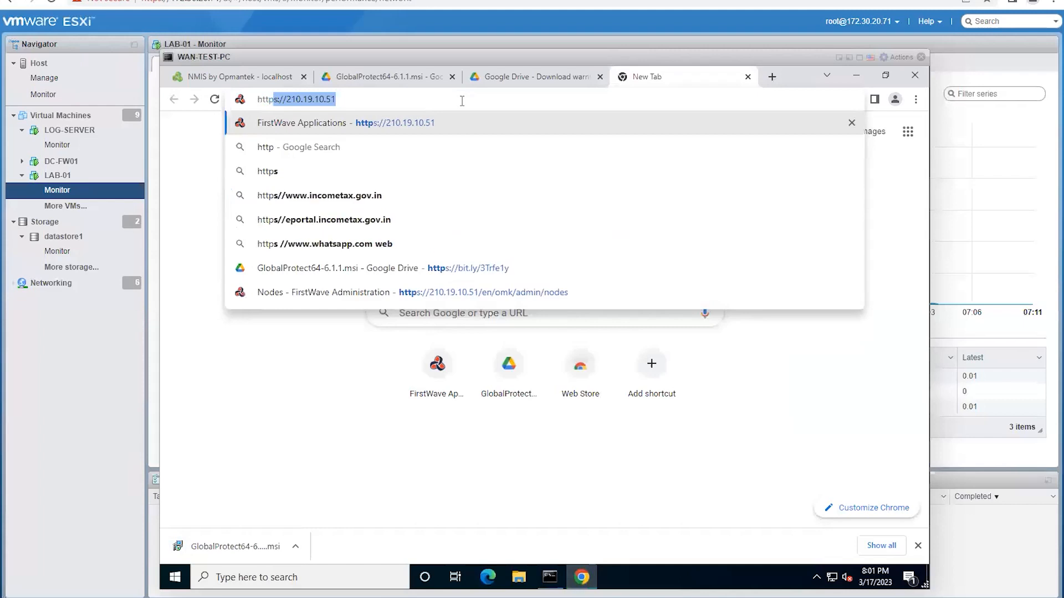
text(s://122.)
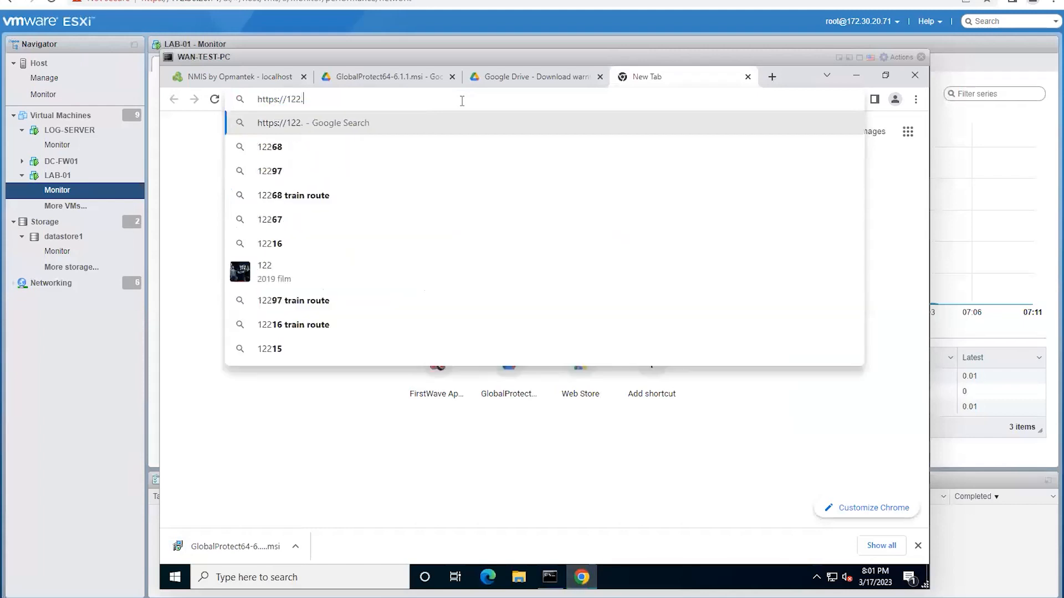
text(185.0.205)
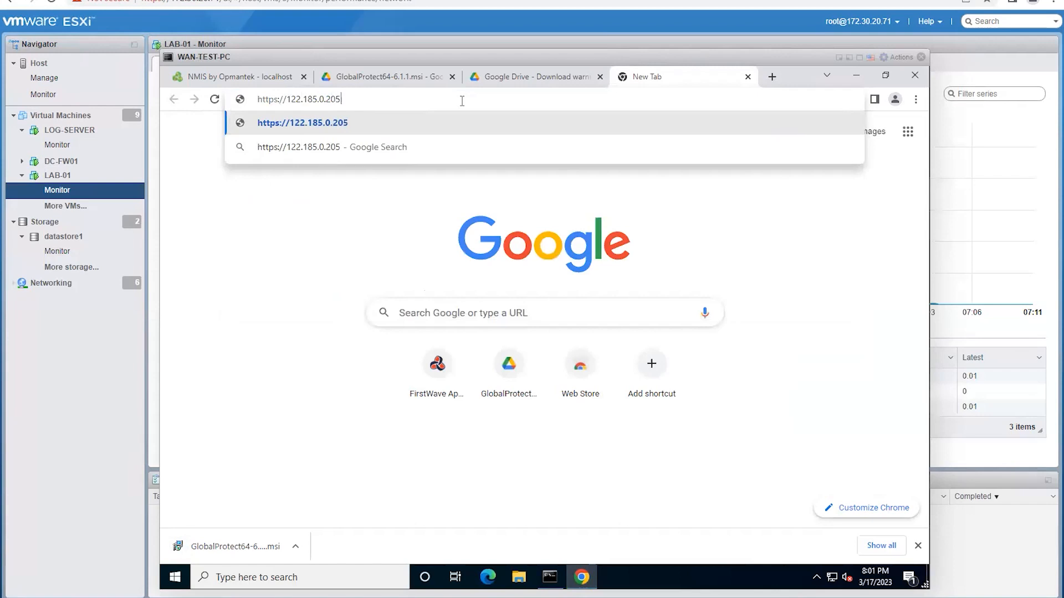
key(Return)
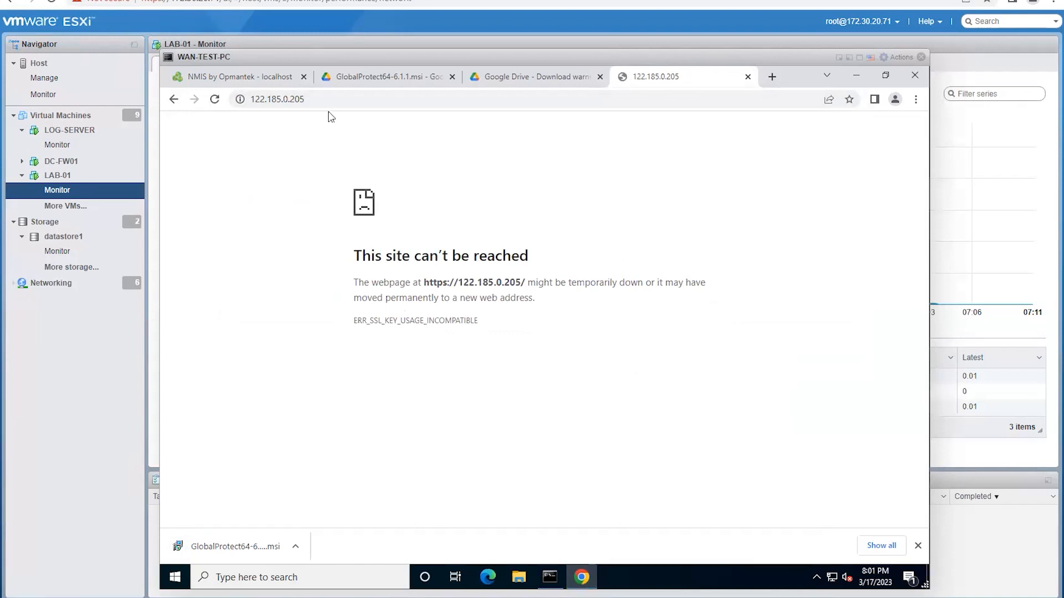
click(341, 99)
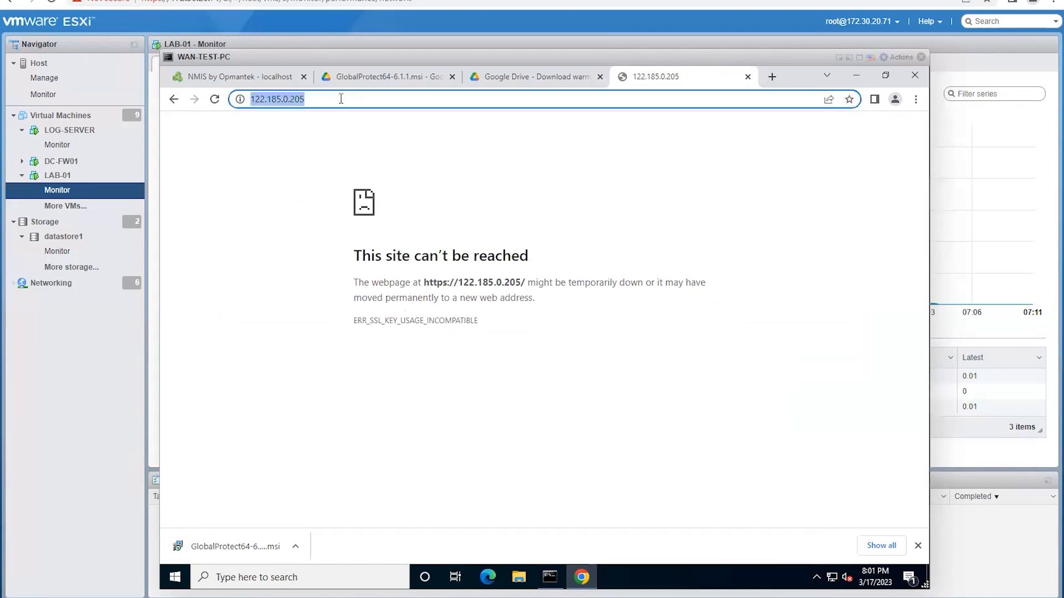
click(340, 98)
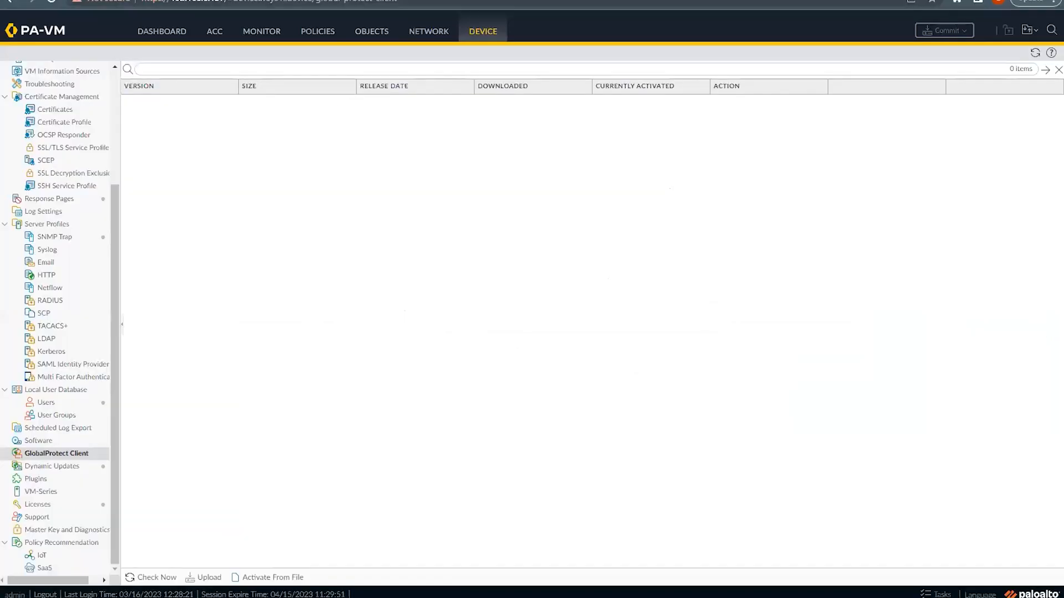
key(ctrl+t)
text(h)
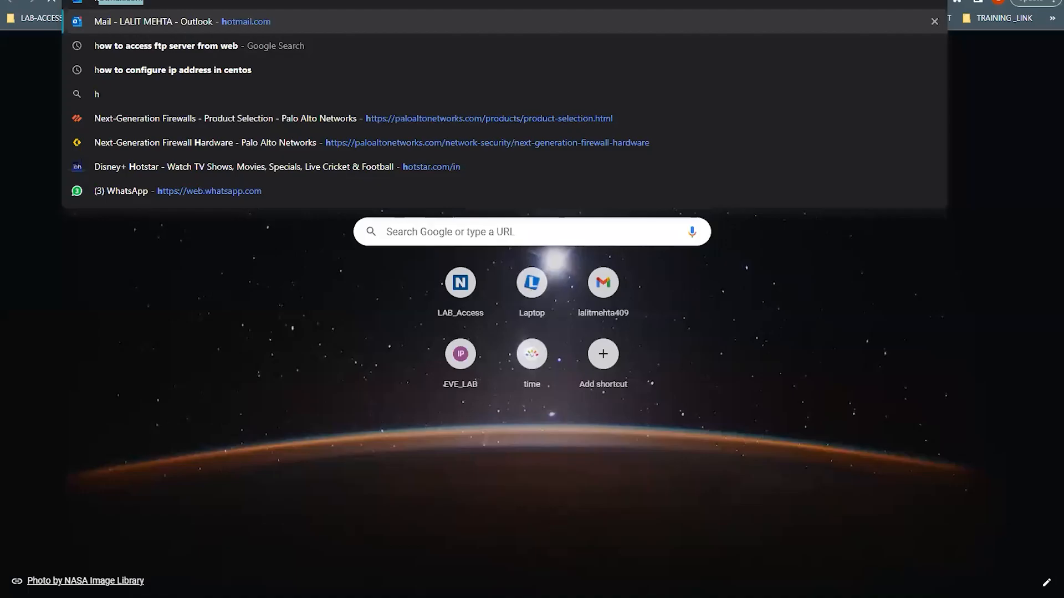
text(ttps://122)
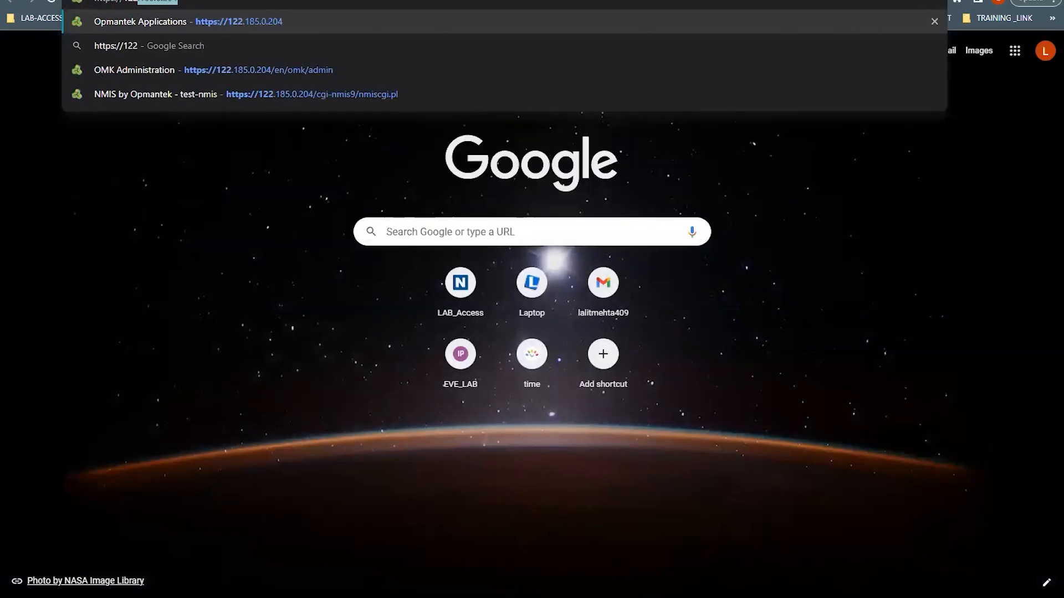
text(.185.0.205)
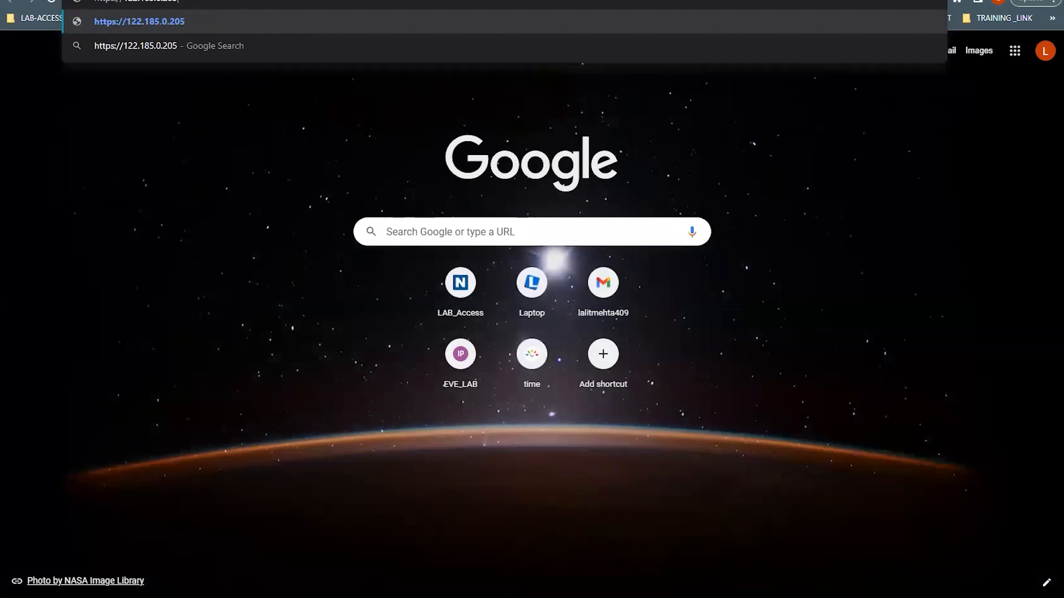
key(Return)
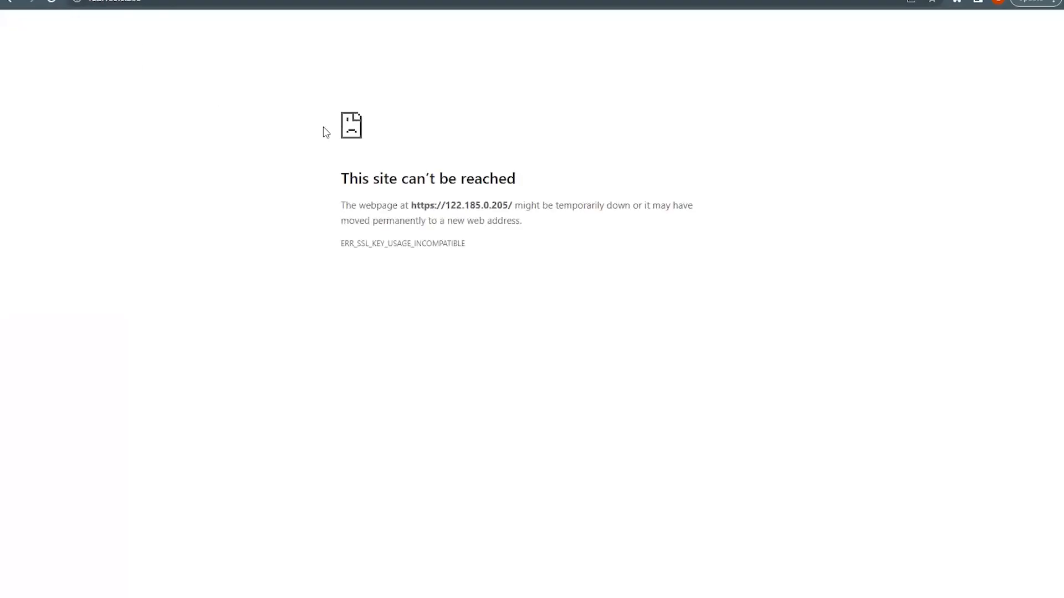
drag(447, 205, 504, 206)
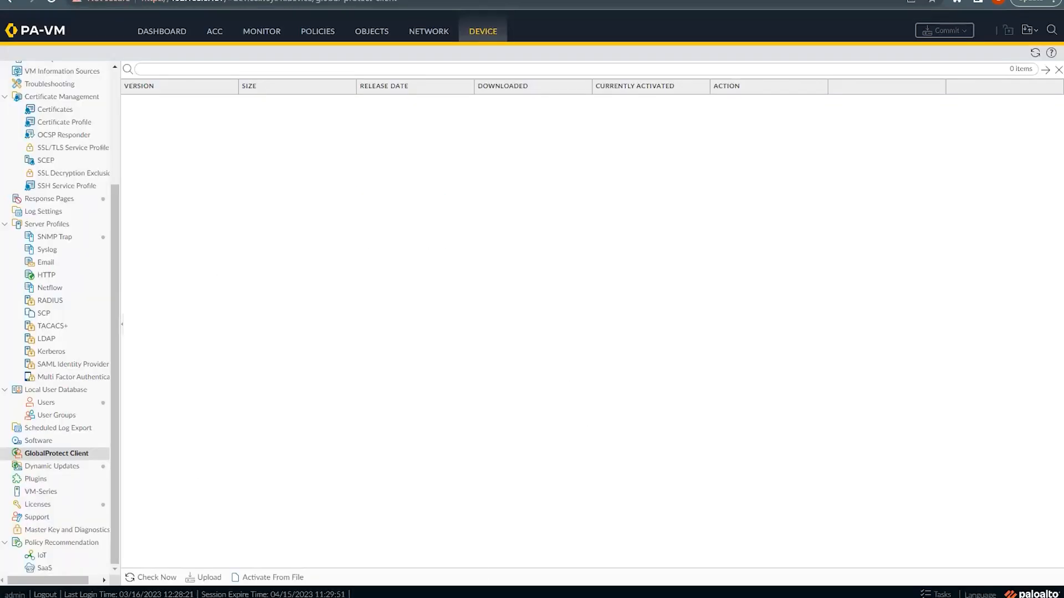
mouse_move(729, 597)
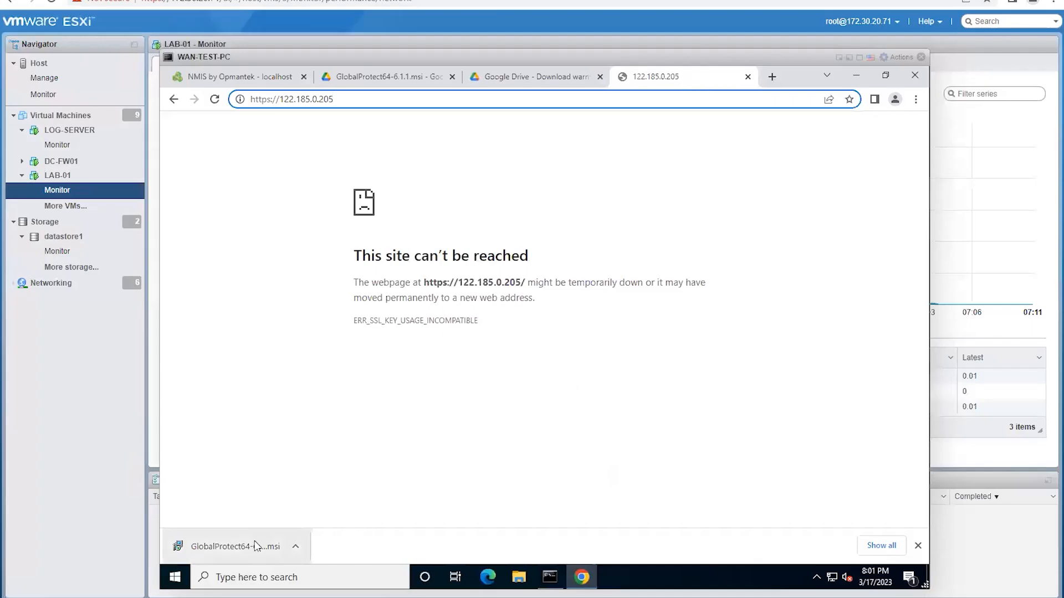
click(256, 546)
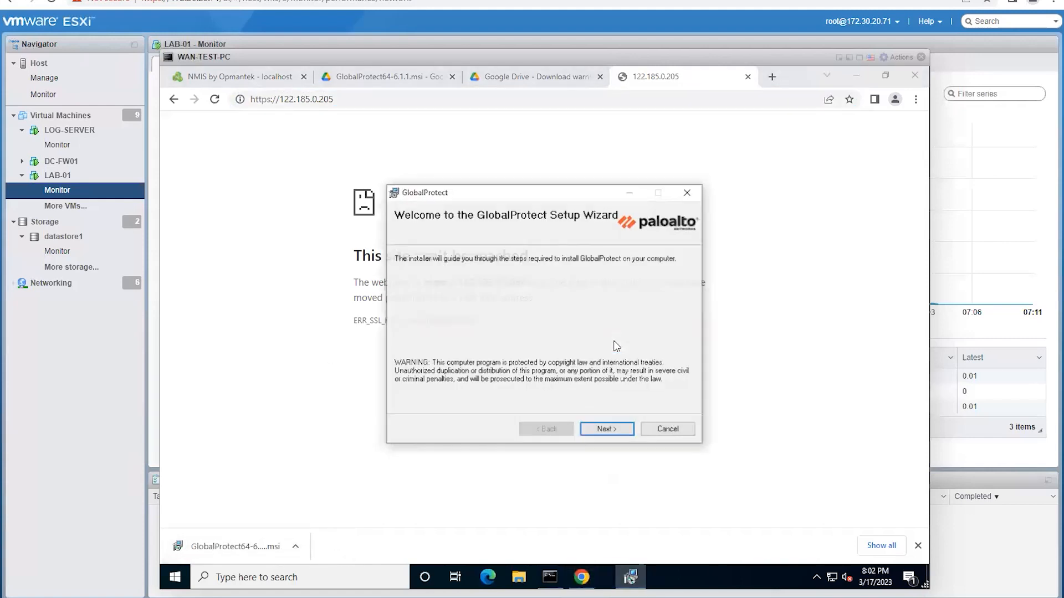
Step: Install GlobalProtect to the default folder, approve the UAC prompt, and close the finished wizard
click(607, 430)
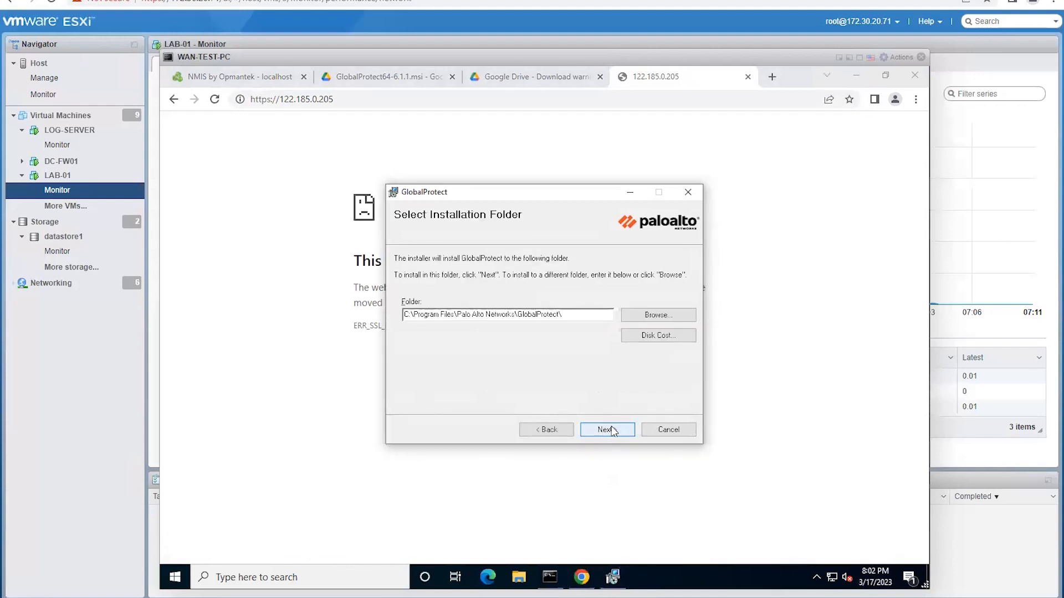
click(613, 431)
click(613, 431)
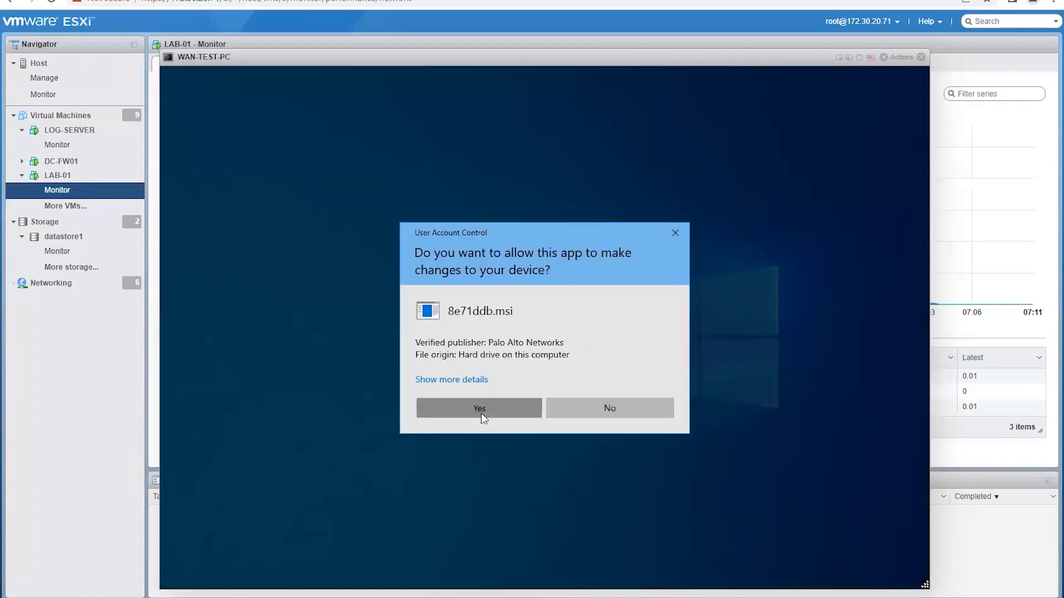
click(481, 413)
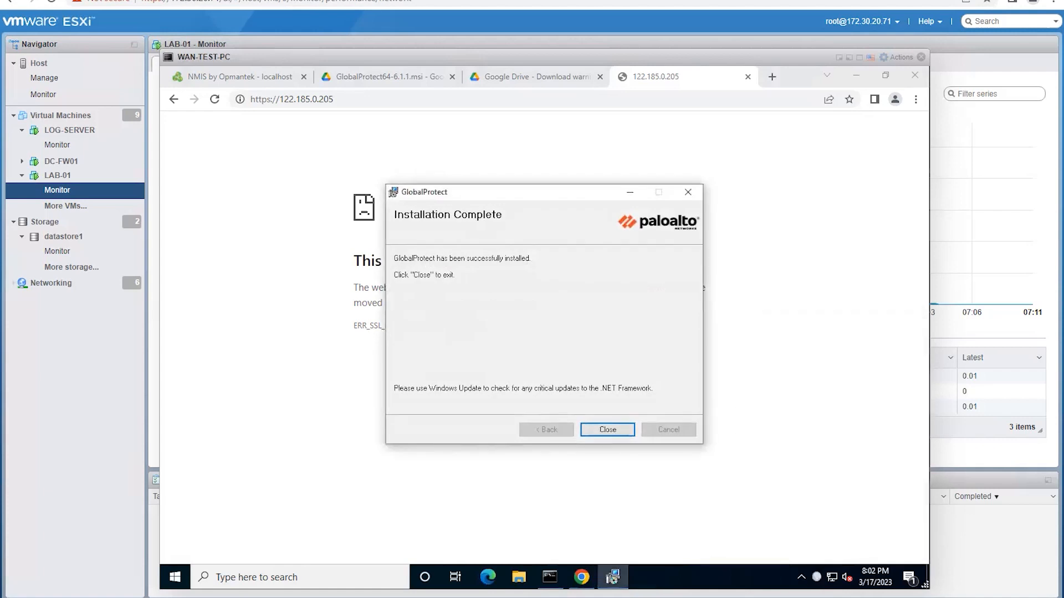
click(606, 430)
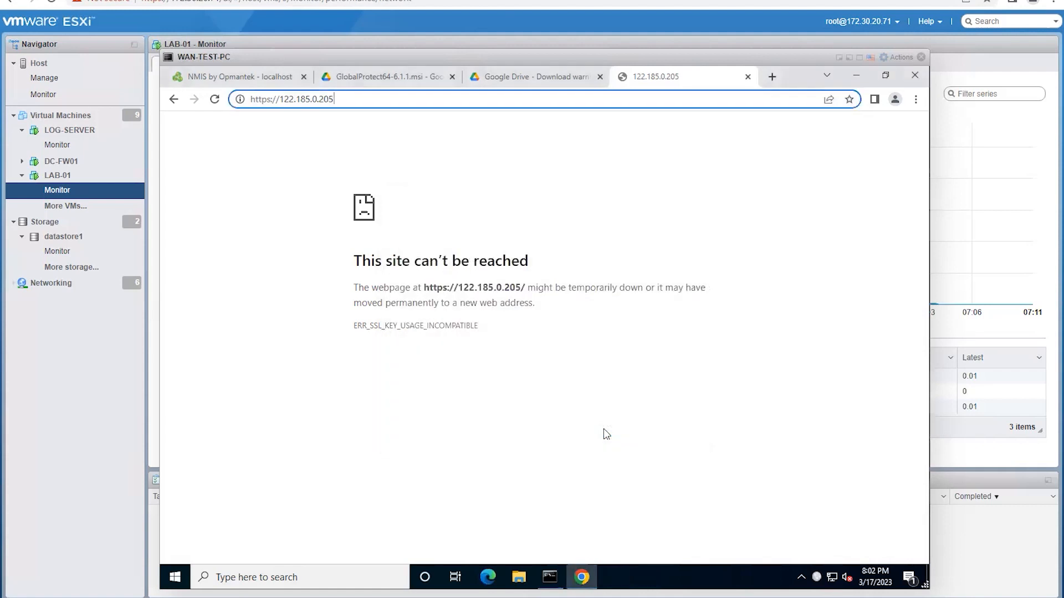
Step: Start GlobalProtect, connect to portal 122.185.0.205, and view its untrusted certificate
click(816, 578)
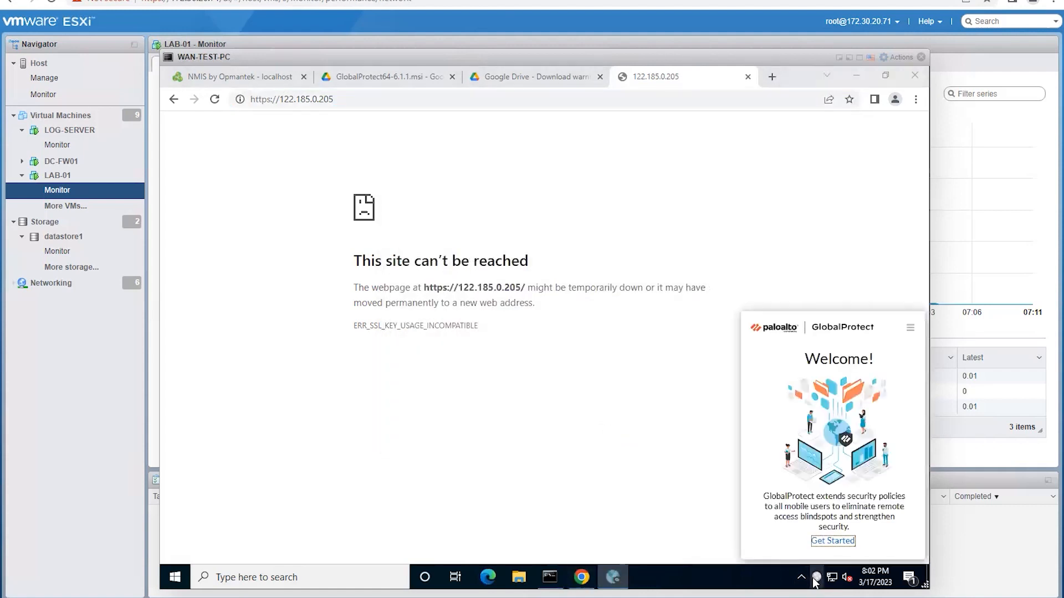
click(832, 541)
click(803, 515)
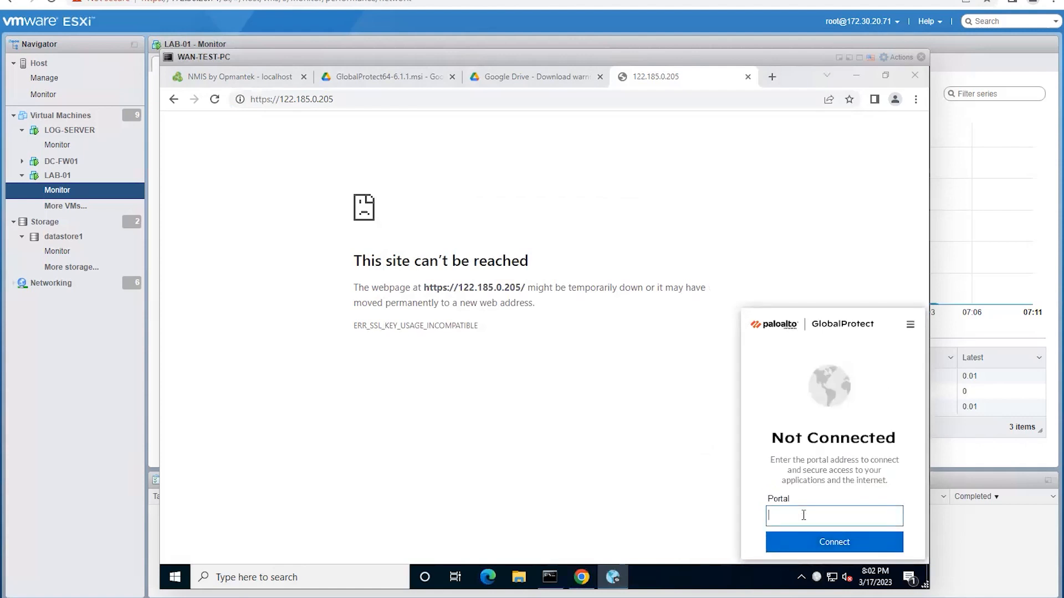
text(122.185.0.205)
click(817, 542)
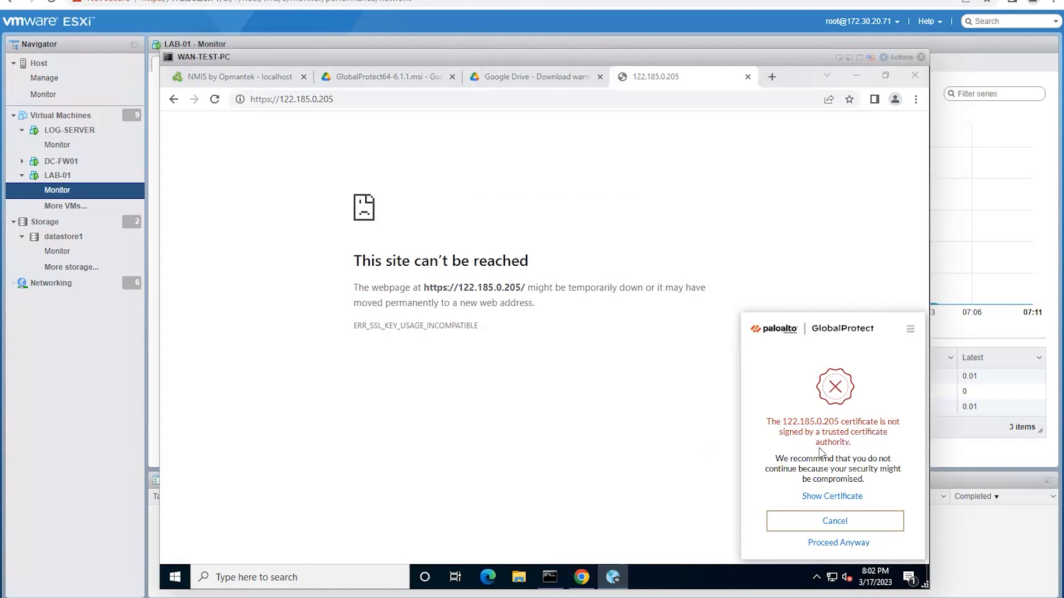
click(845, 500)
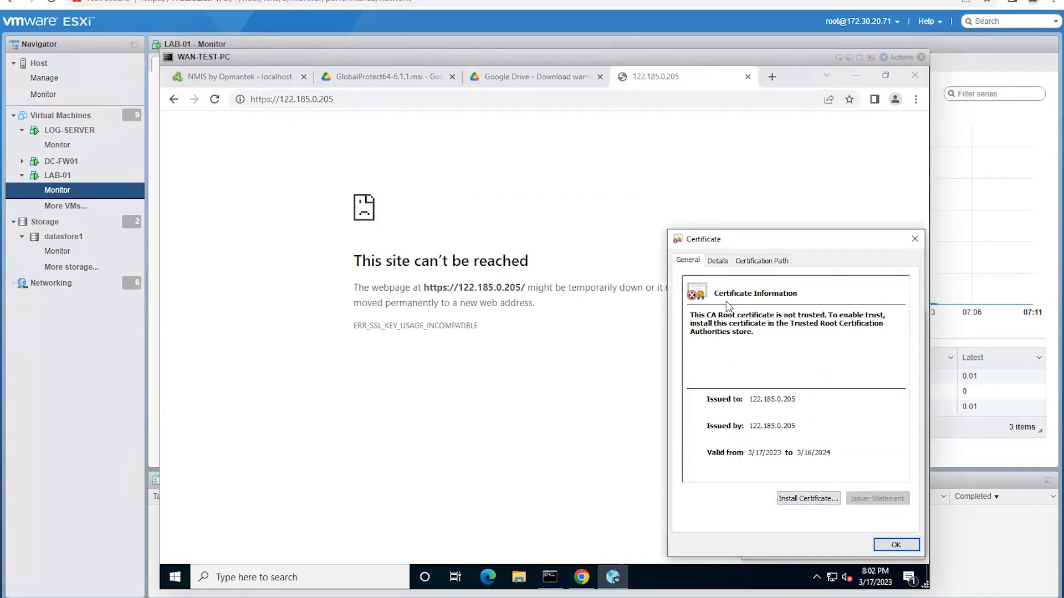
key(shift+Tab)
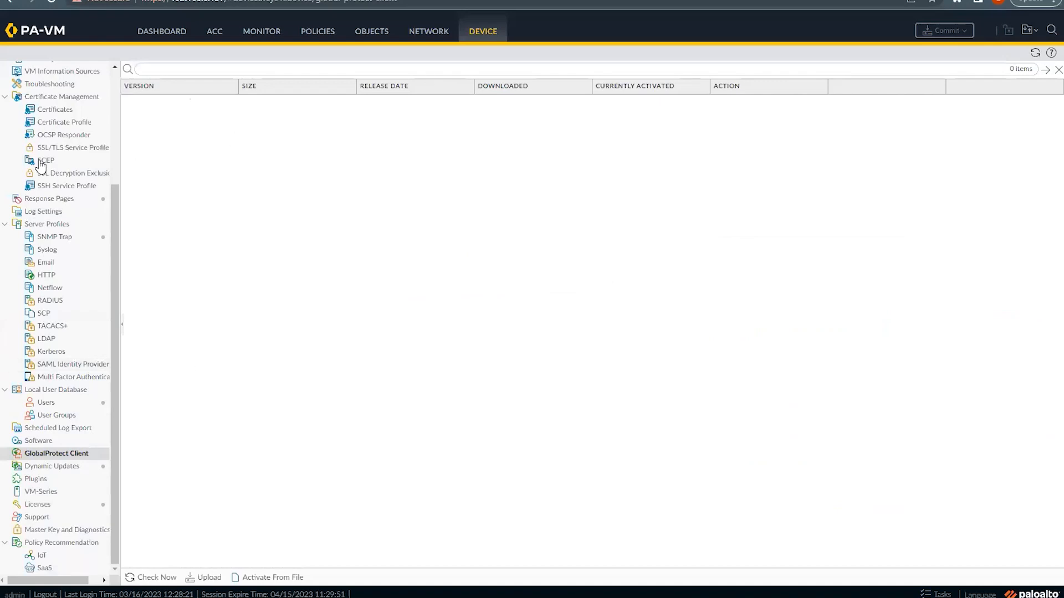
Step: Review the gpvpn-cert certificate under Device > Certificate Management > Certificates
scroll(67, 253, up, 3)
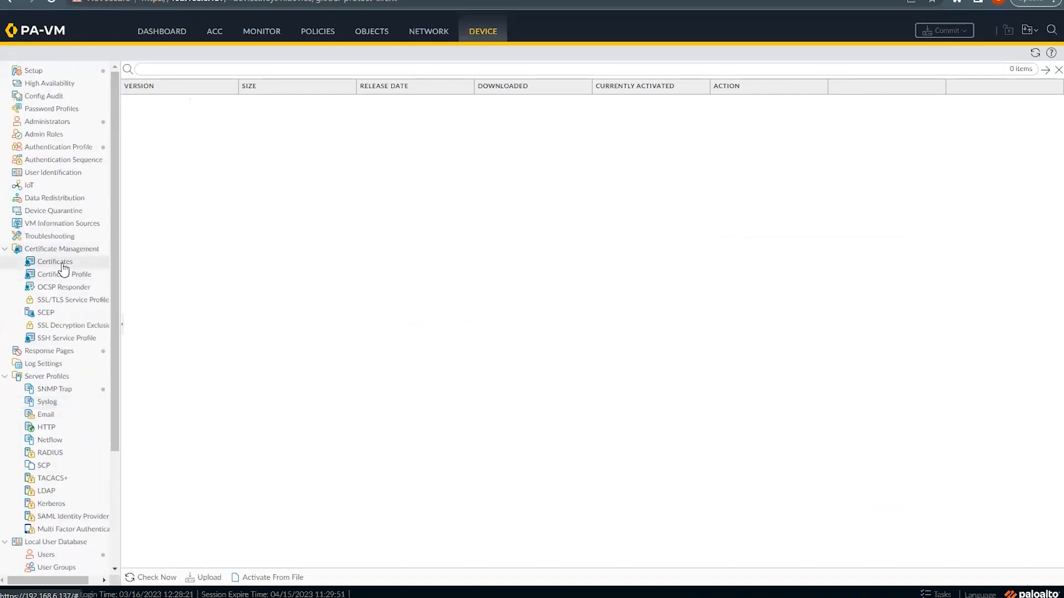
click(62, 264)
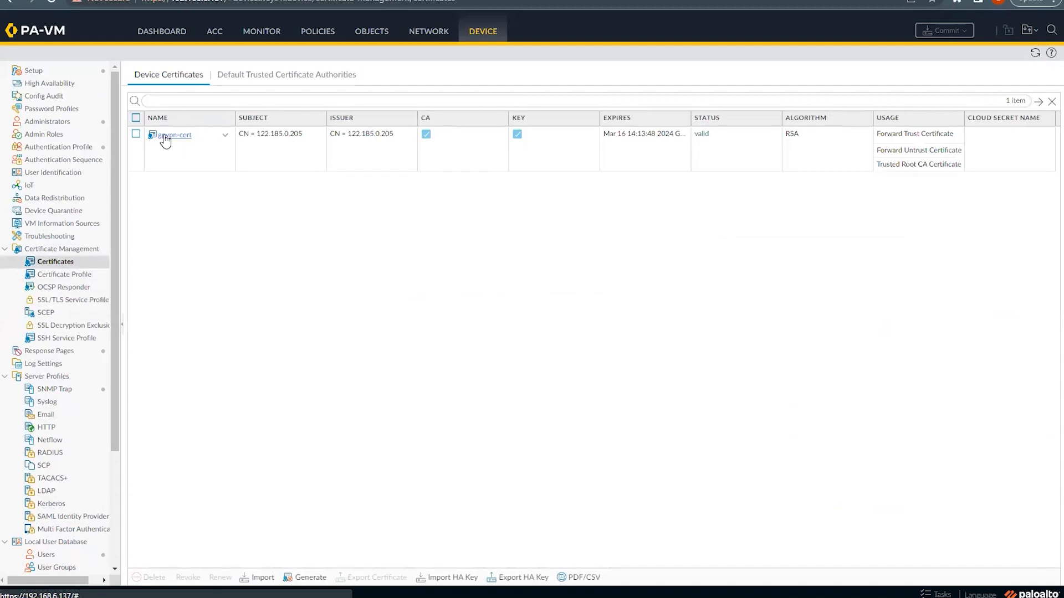
click(165, 140)
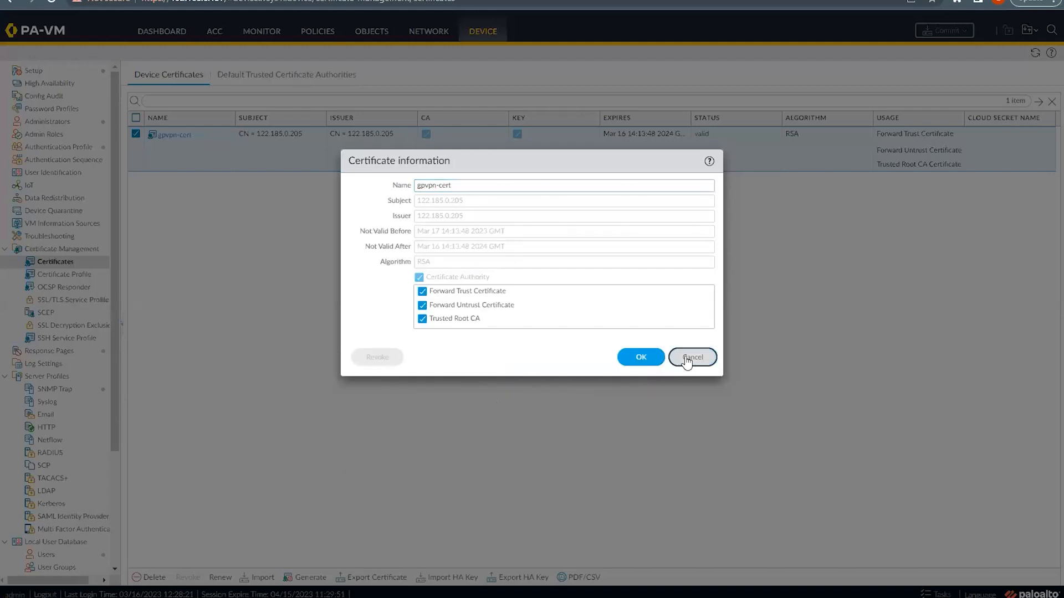
click(687, 360)
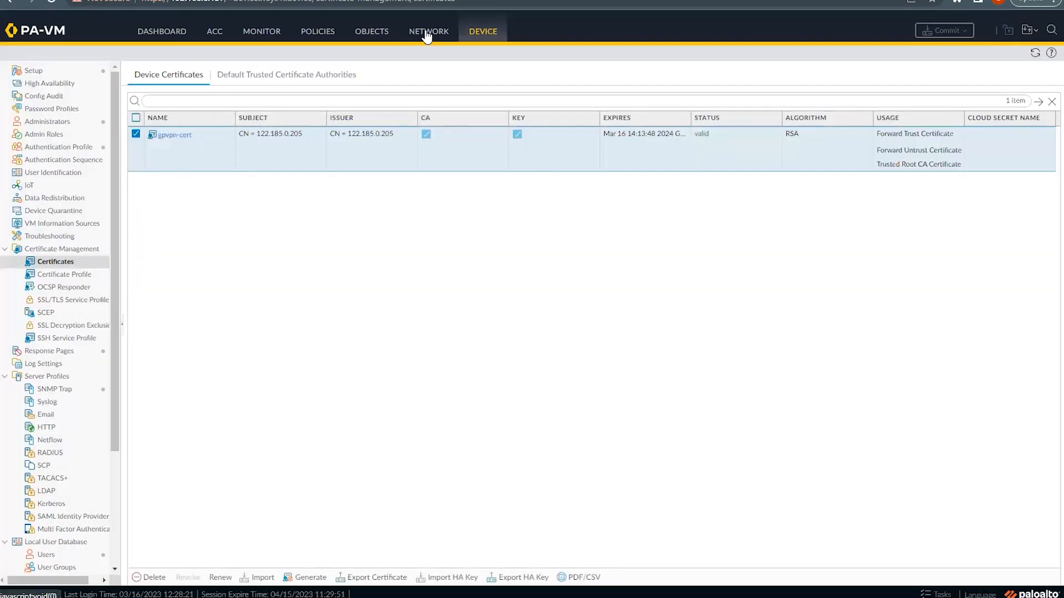
click(426, 33)
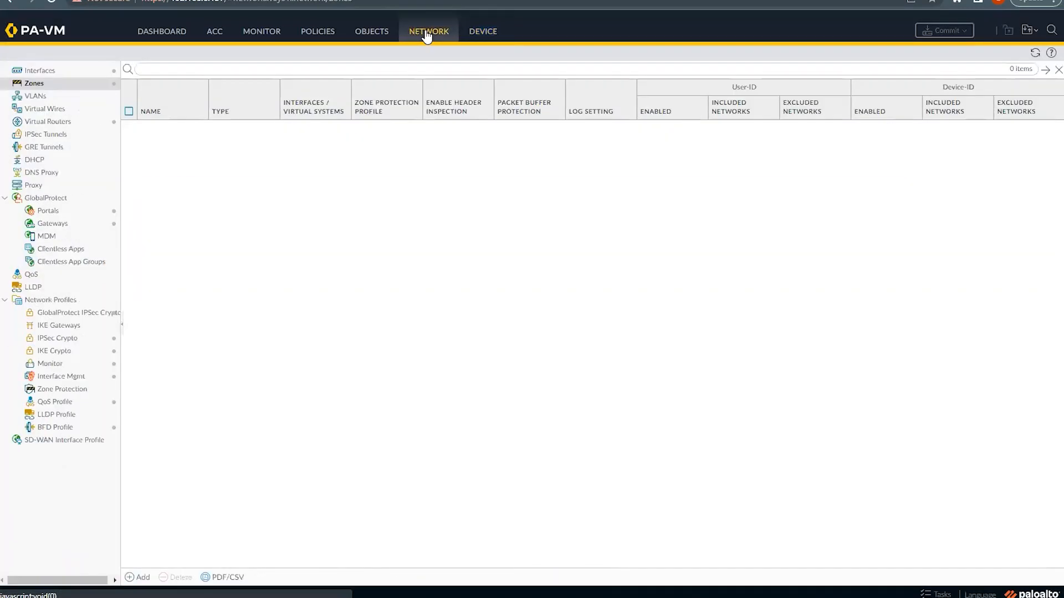
Step: In GP-Portal, keep certificate profile None and install gpvpn-cert into clients' local root store
click(68, 211)
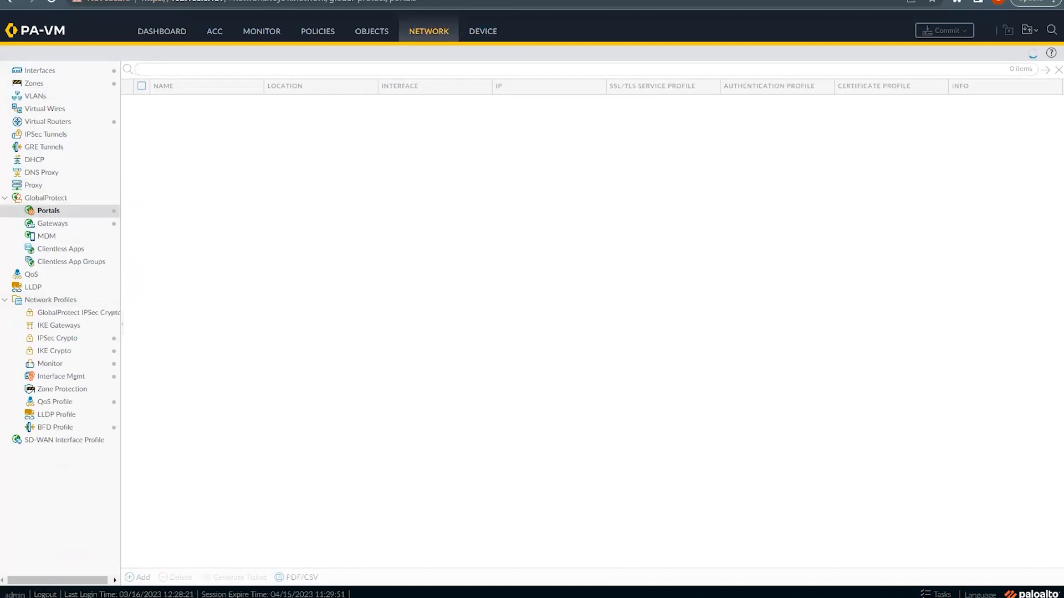
click(170, 107)
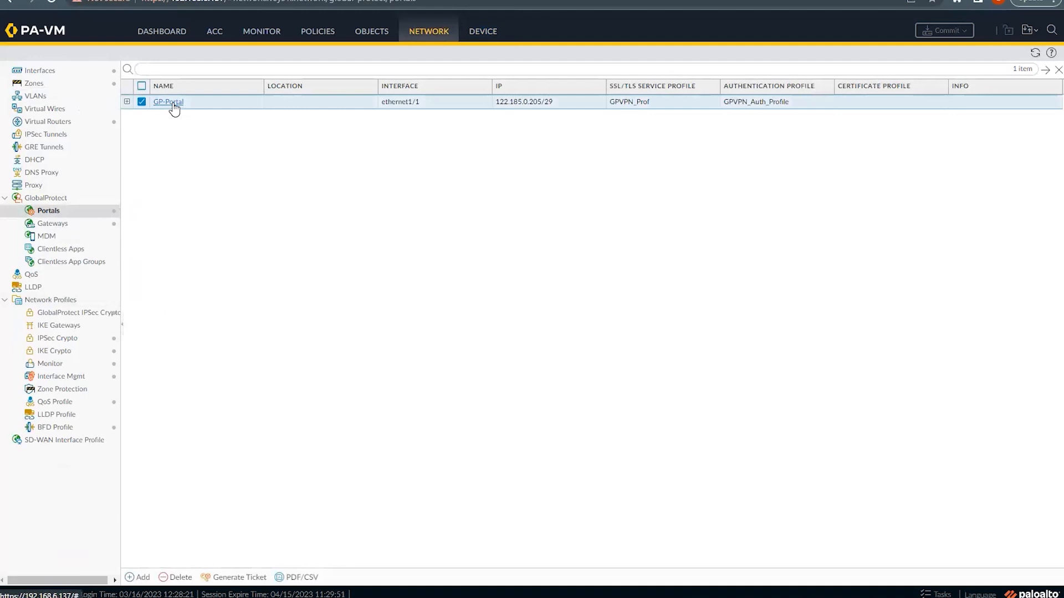
click(171, 102)
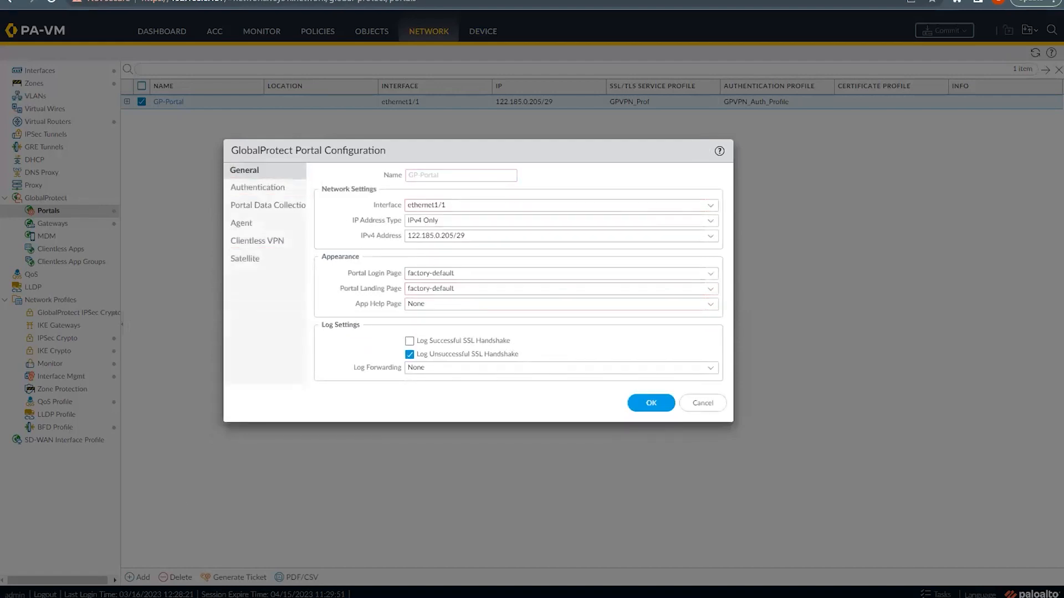
click(253, 188)
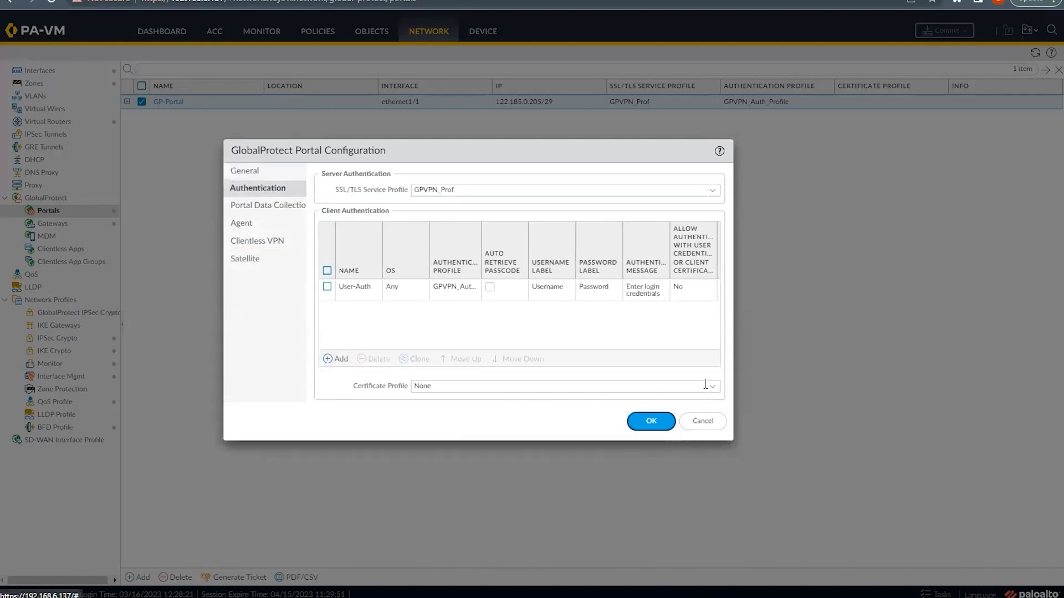
click(715, 392)
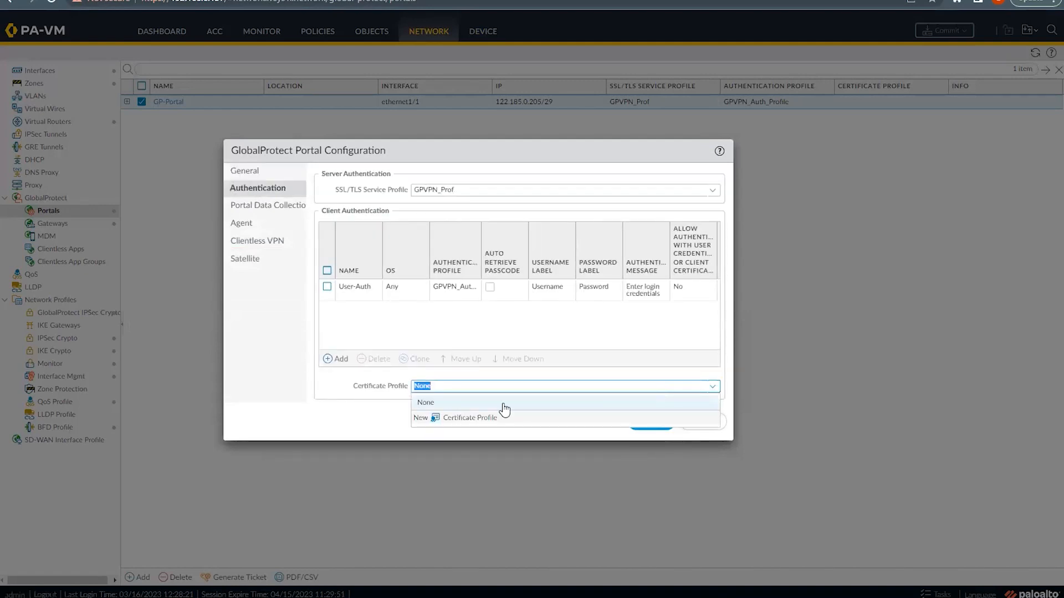
click(349, 385)
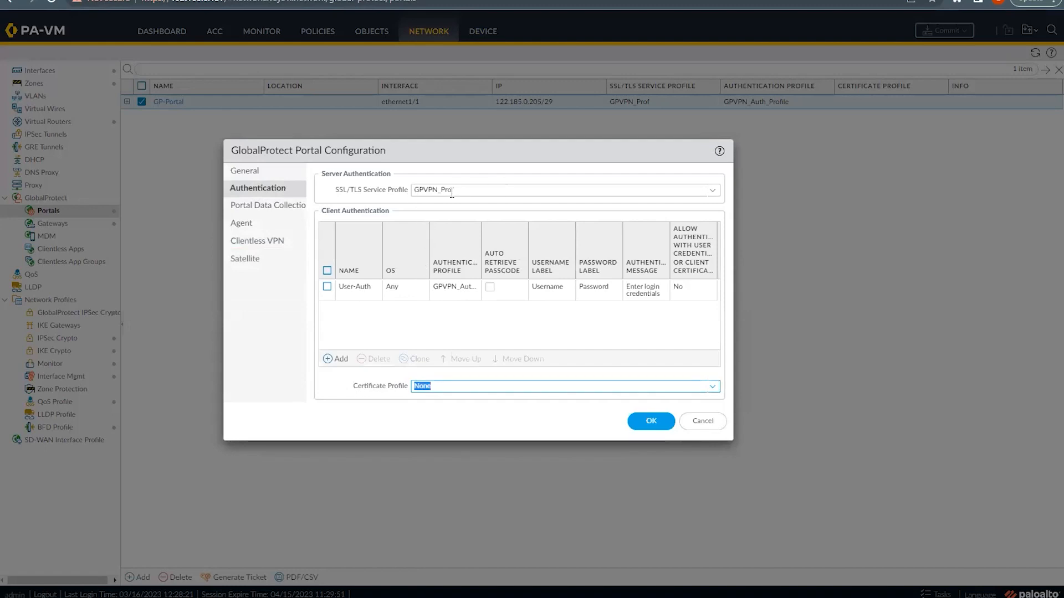
click(244, 206)
click(244, 223)
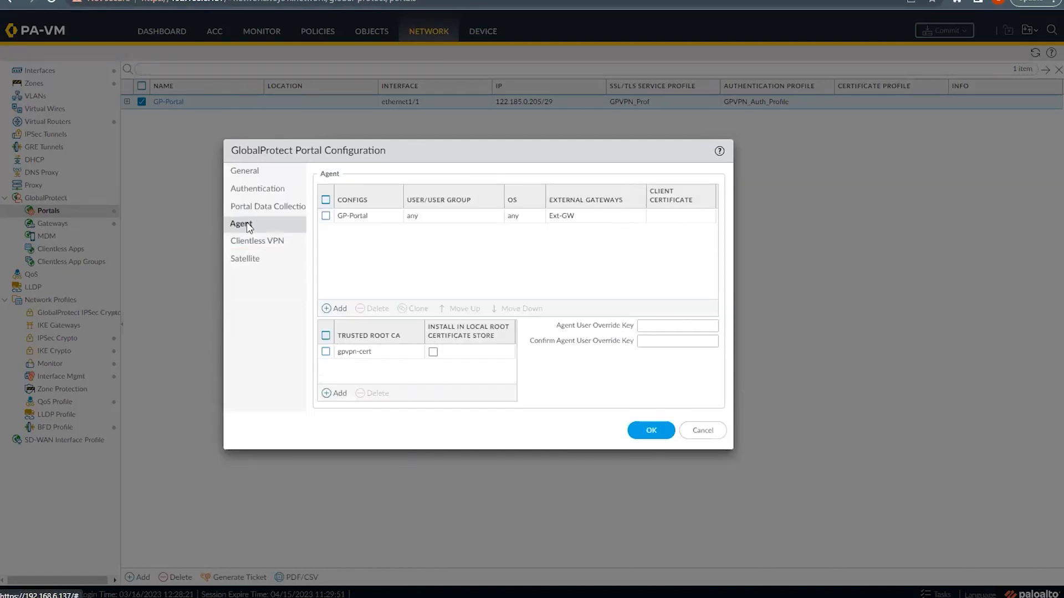
click(434, 352)
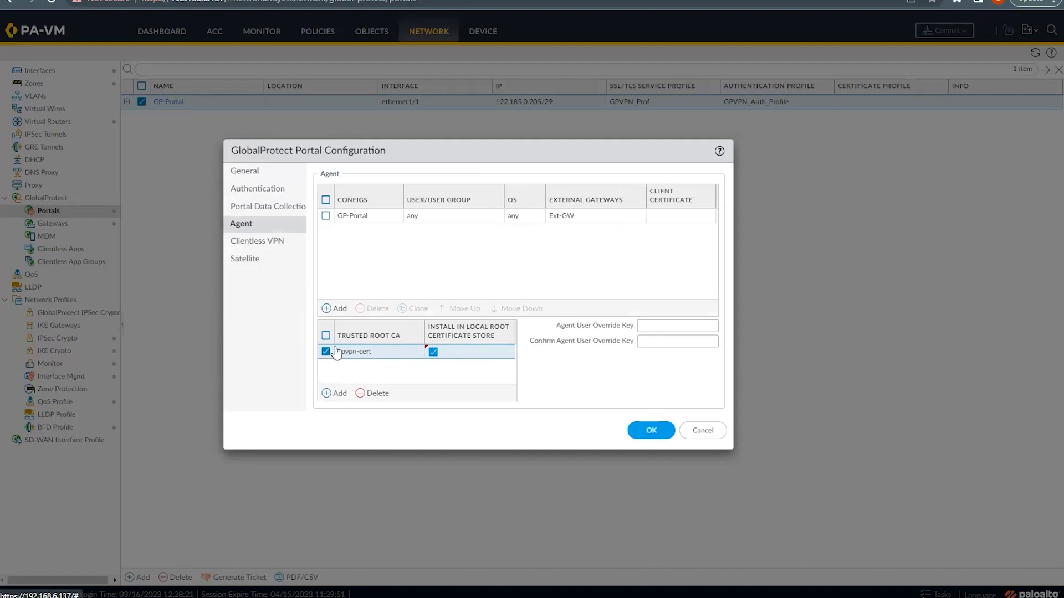
click(651, 433)
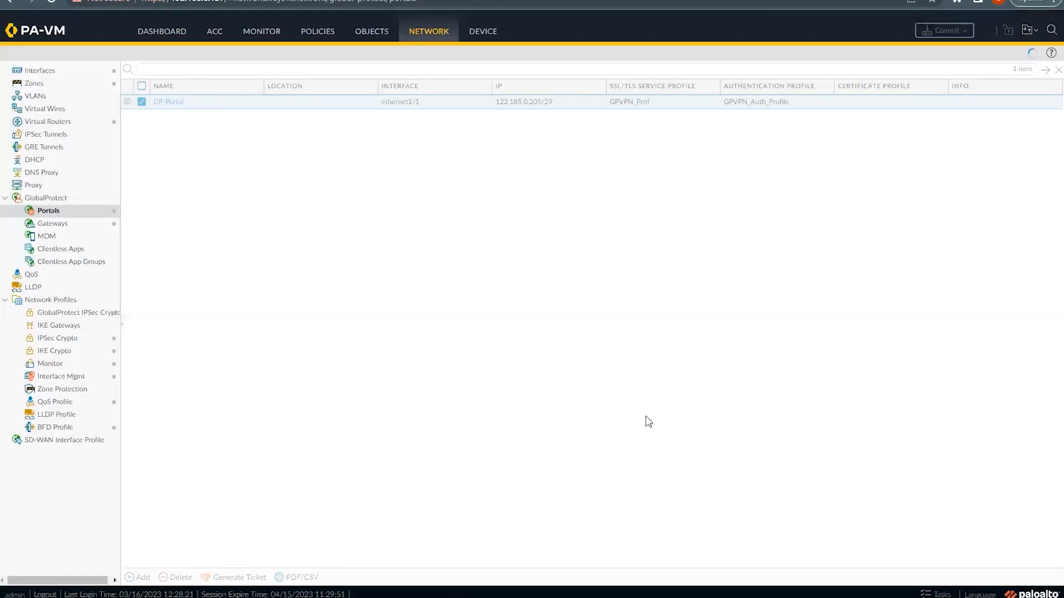
click(53, 224)
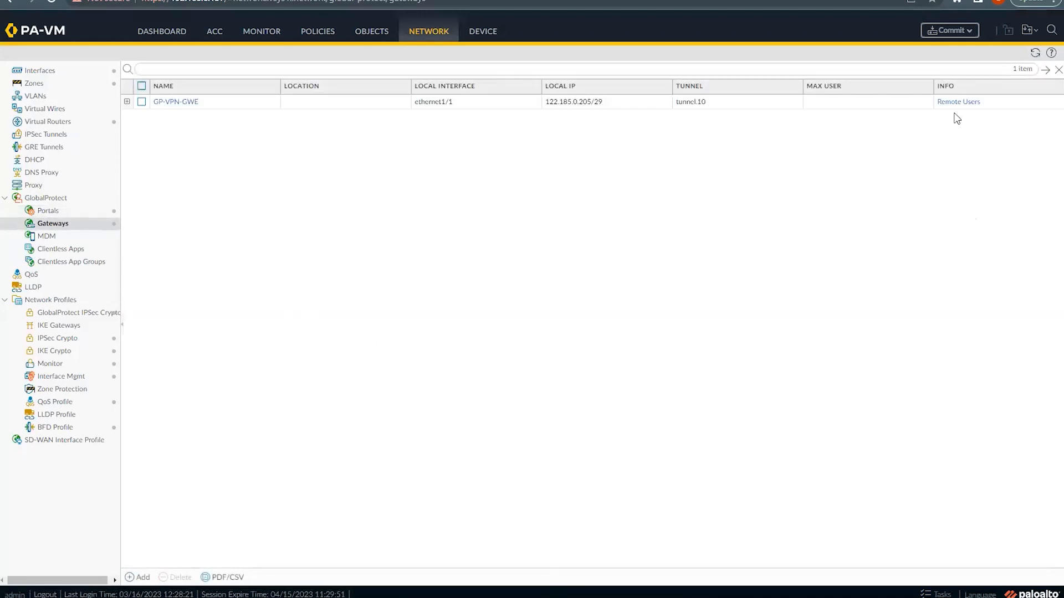
click(175, 101)
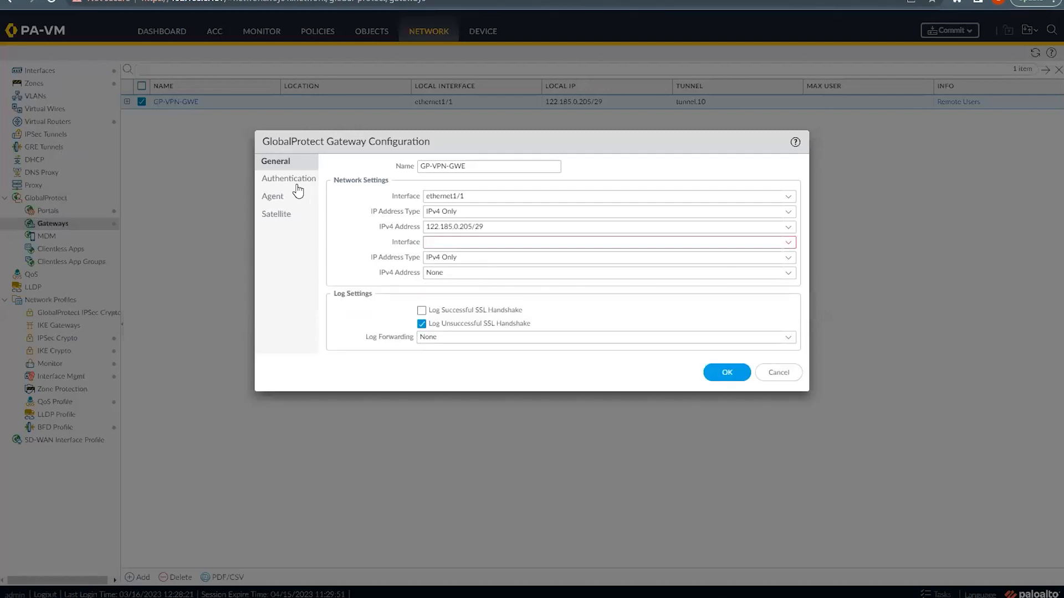
click(282, 179)
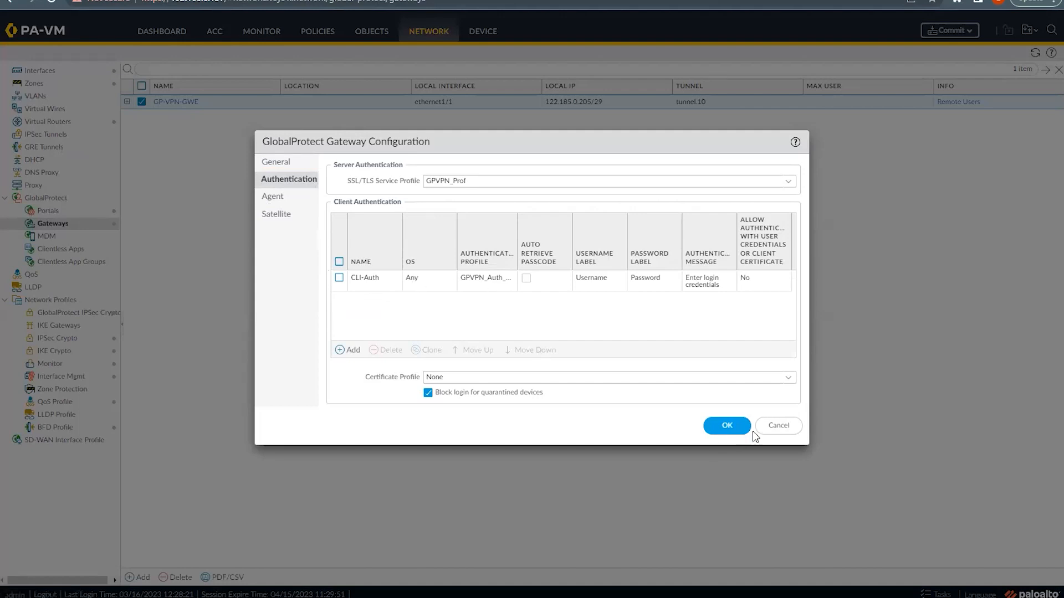
click(779, 426)
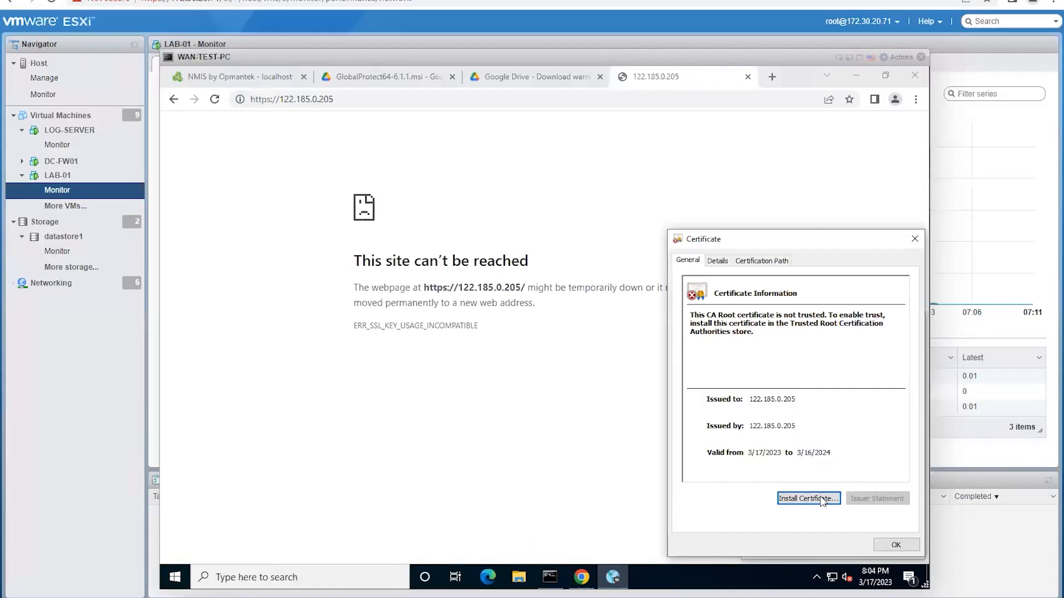
Step: Import the 122.185.0.205 gateway certificate with automatic store selection and acknowledge the success message
click(820, 498)
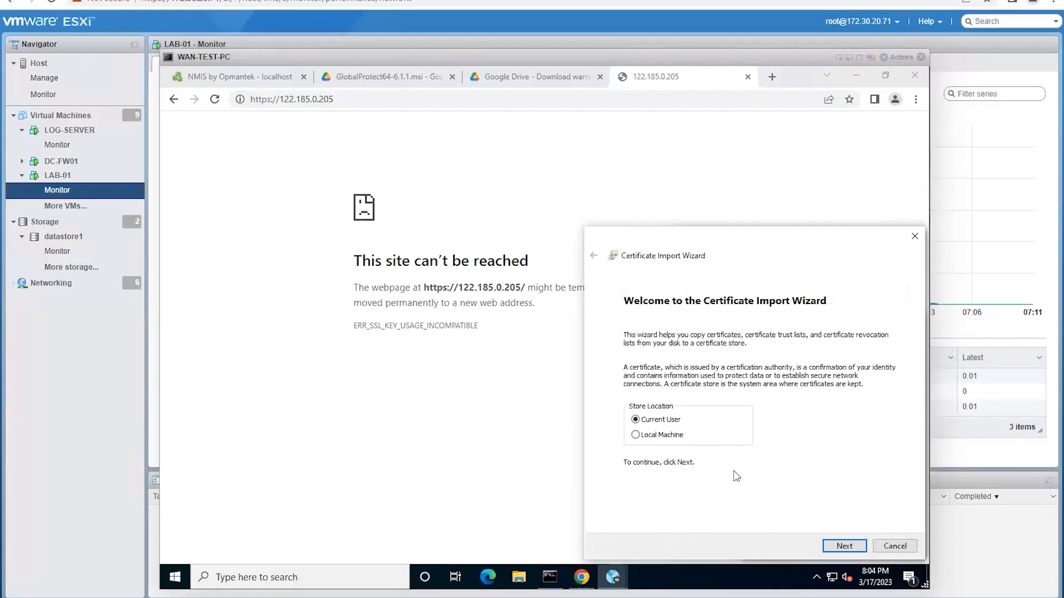
click(844, 547)
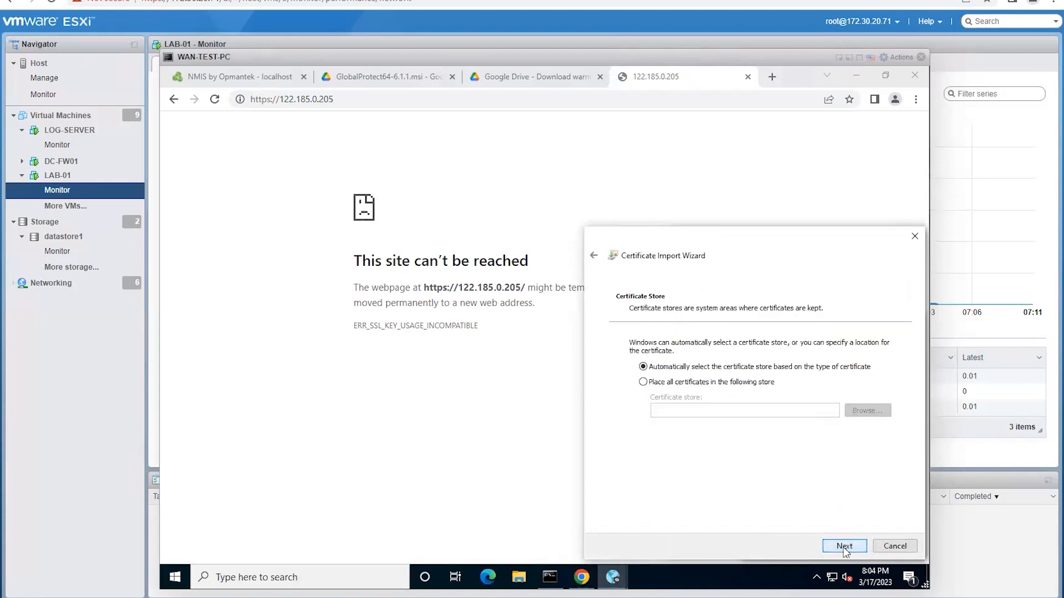
click(844, 547)
click(844, 547)
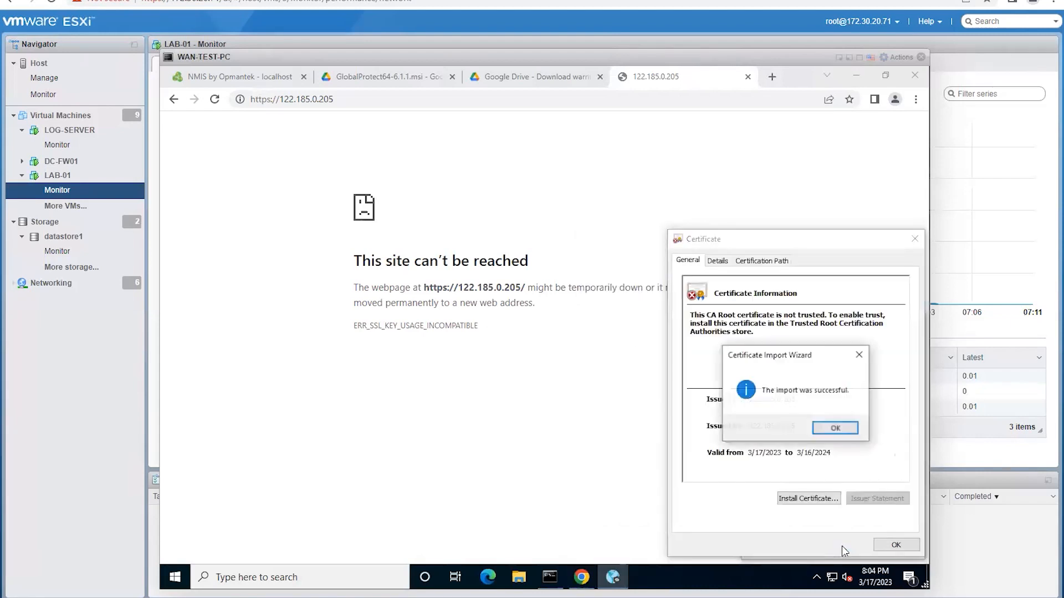
click(836, 428)
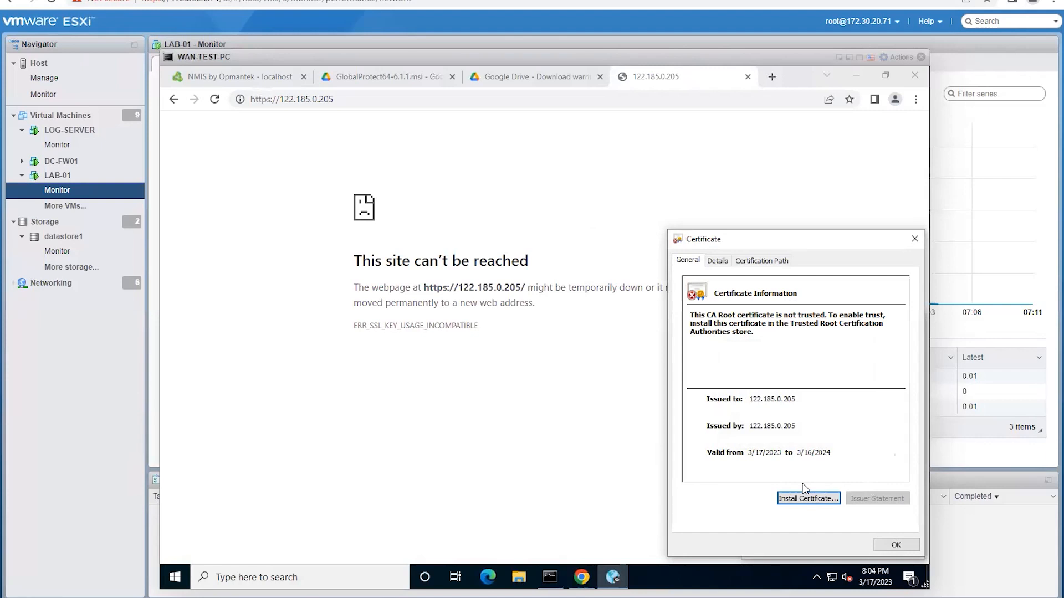
Step: Reload the 122.185.0.205 portal page and close the certificate details window
click(380, 101)
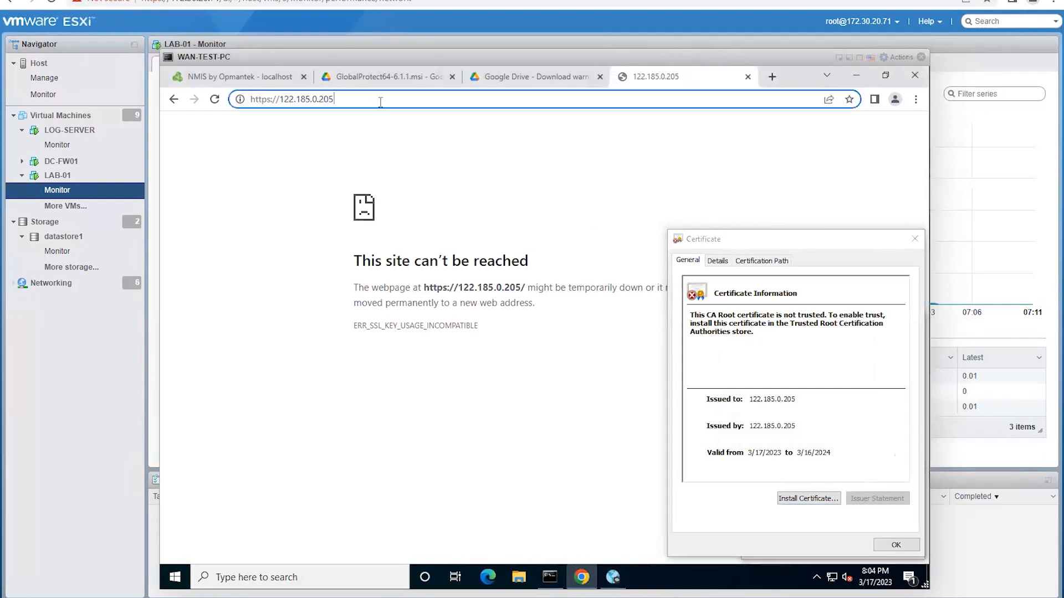
key(Return)
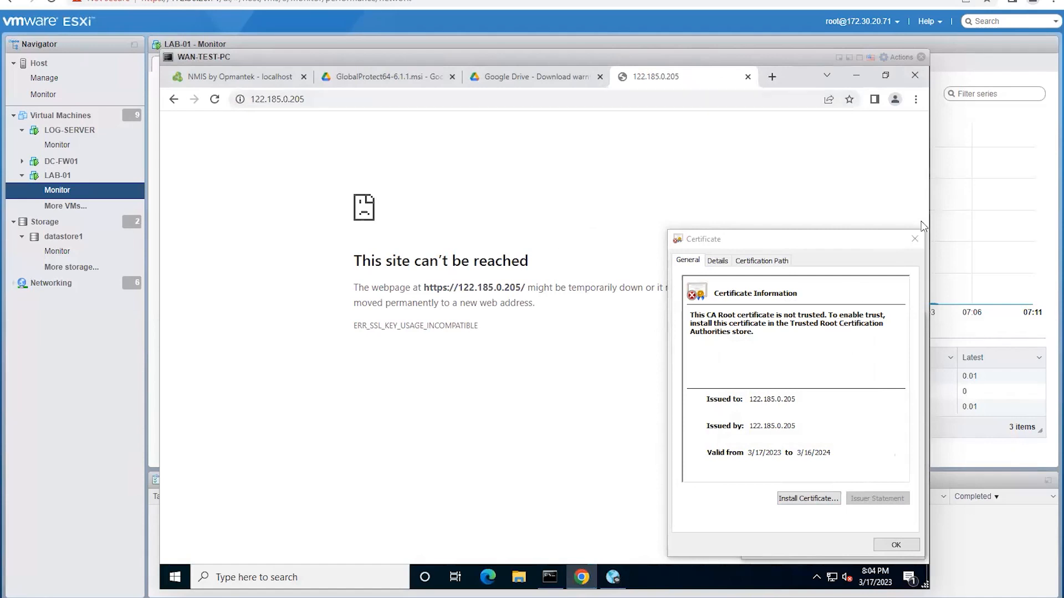
click(914, 240)
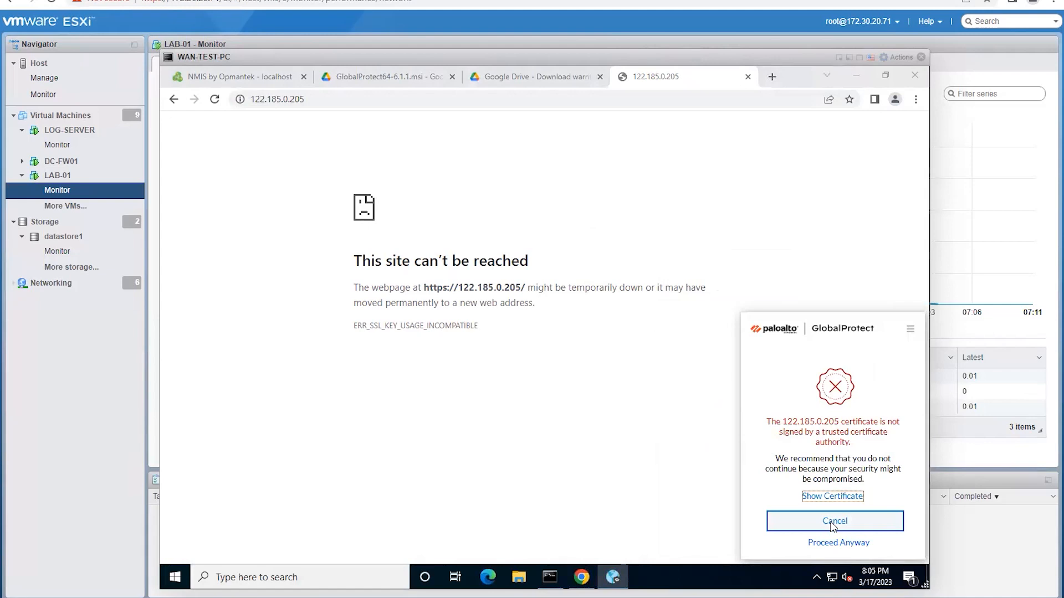
Step: Connect to portal 122.185.0.205 past the certificate warning, then cancel the login form
click(837, 527)
click(825, 544)
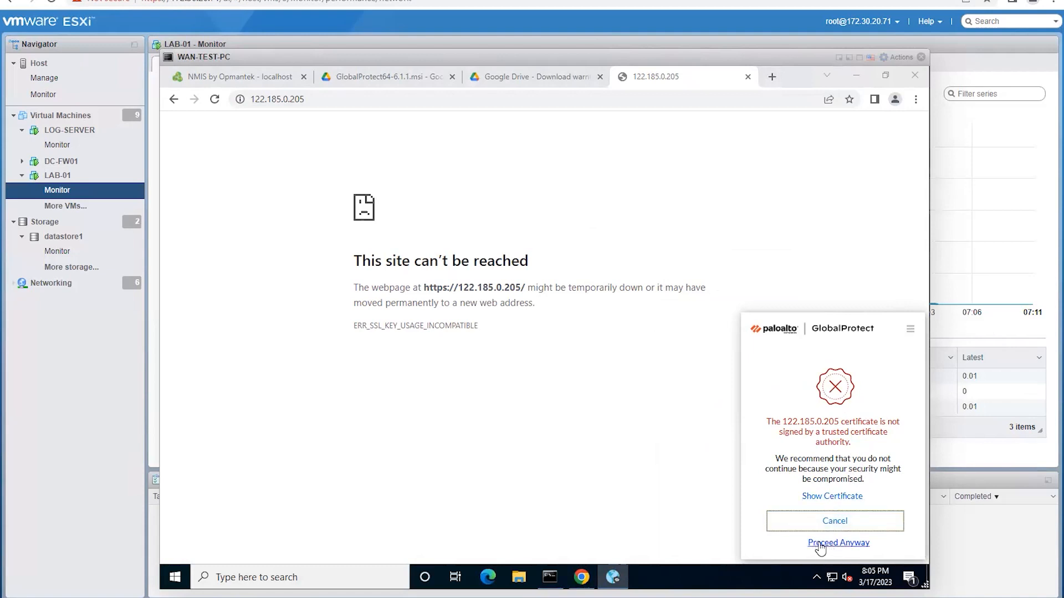
click(844, 543)
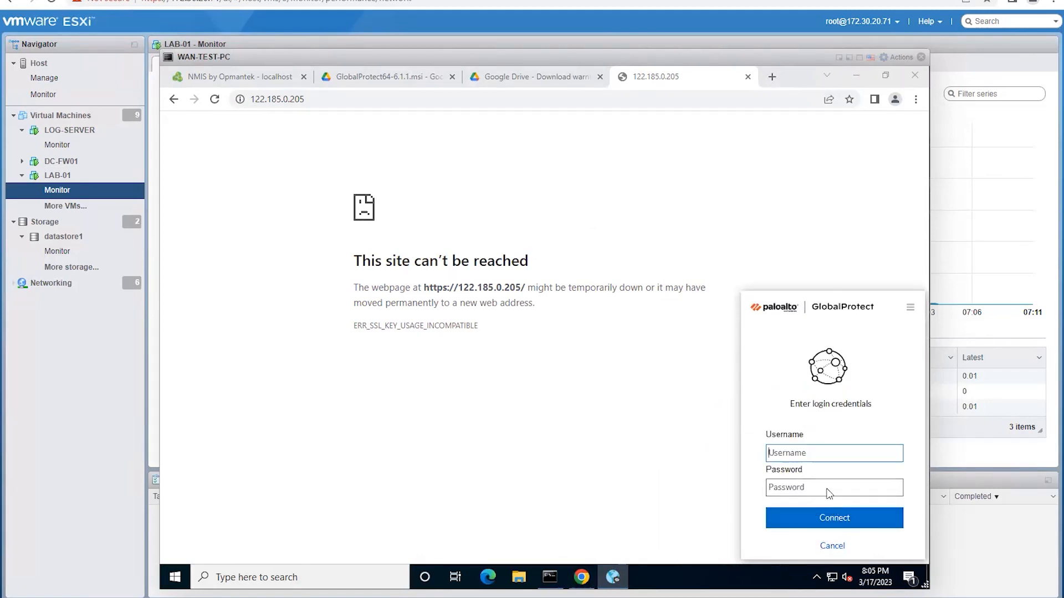
click(832, 545)
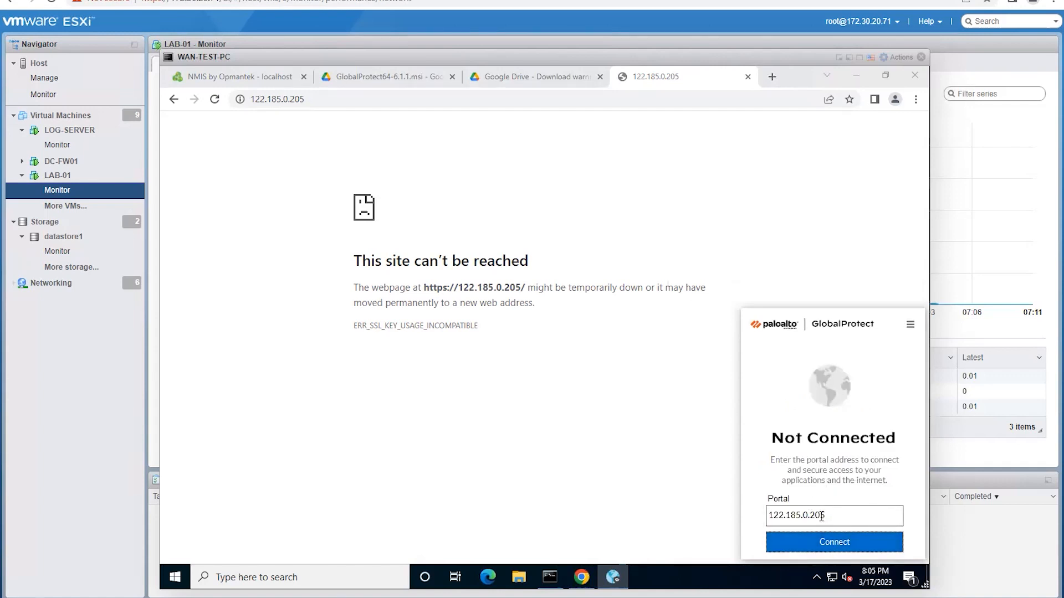
click(834, 542)
click(832, 546)
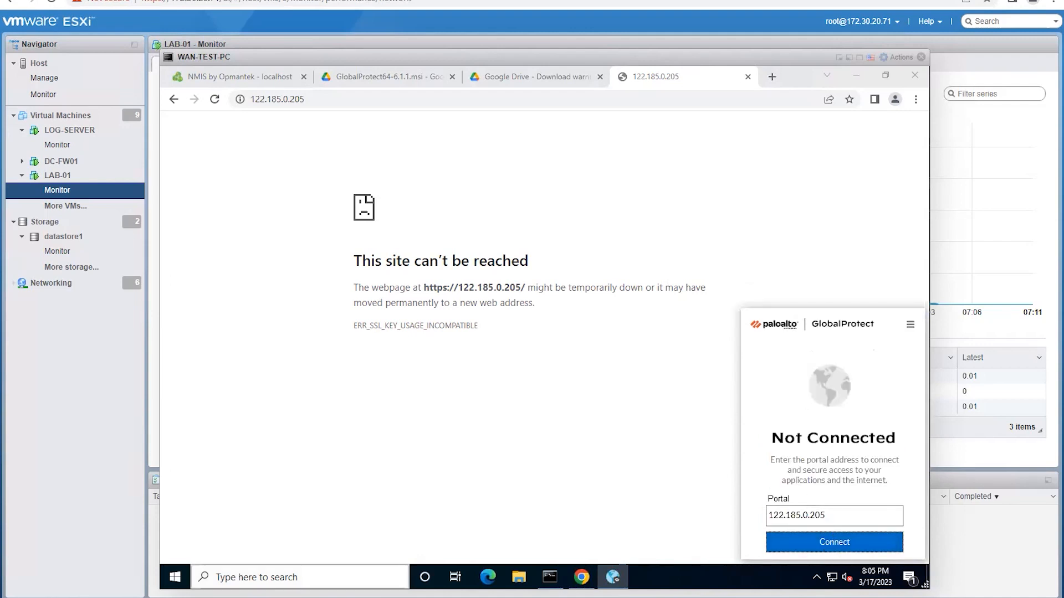
click(299, 577)
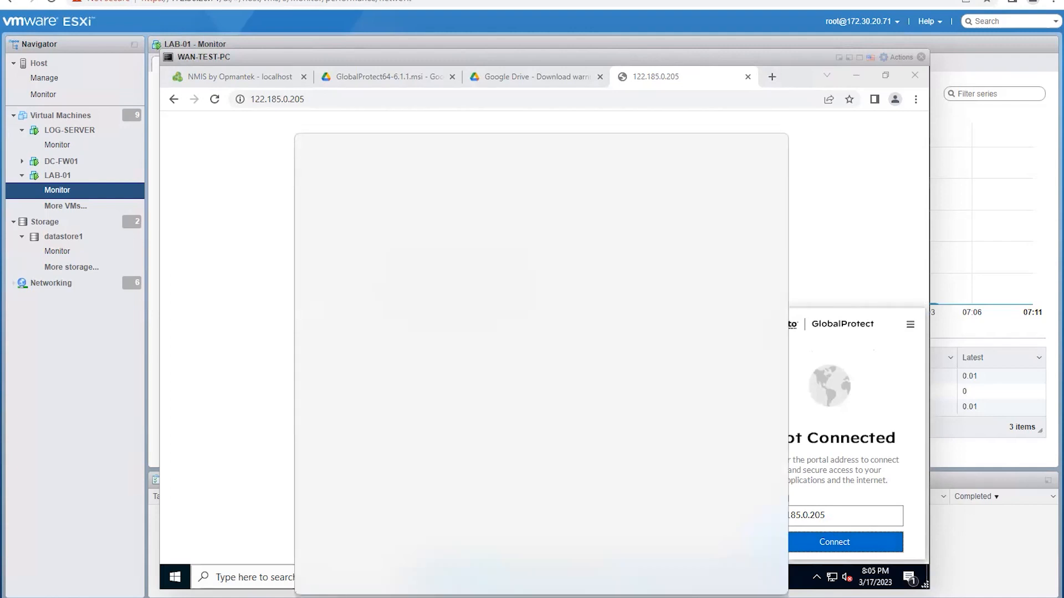
Step: Search Windows for 'glo' and launch the GlobalProtect app
text(glo)
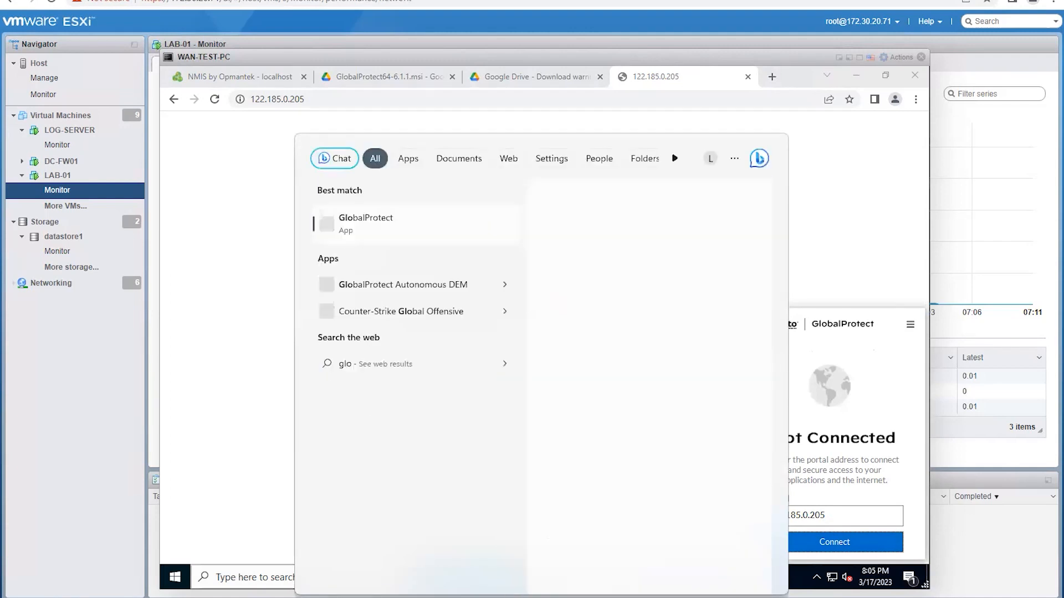
click(371, 230)
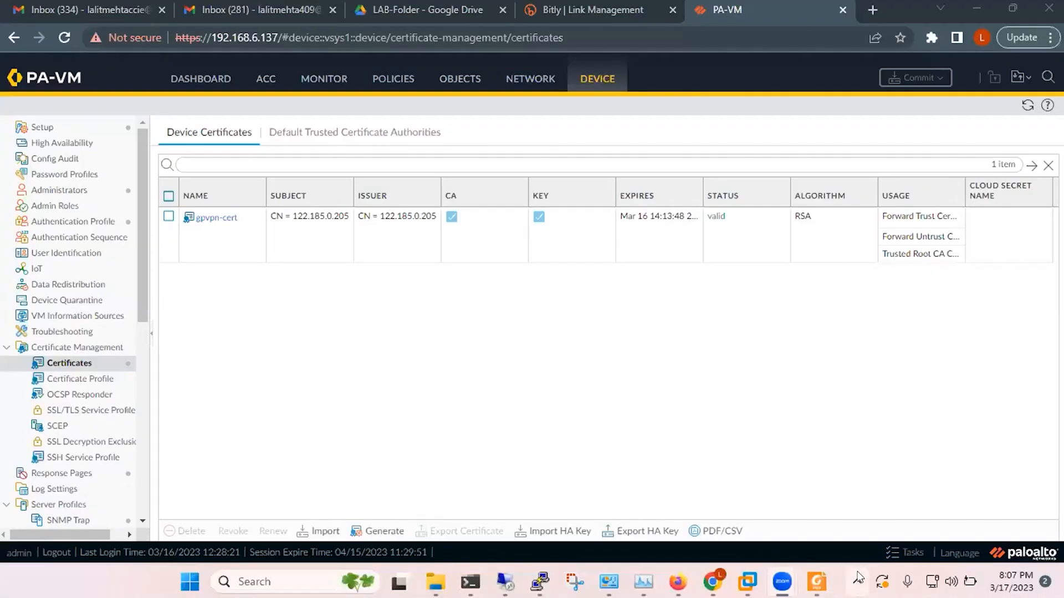
Step: Open the GlobalProtect client from the notification area and start connecting to the portal
click(857, 581)
click(918, 471)
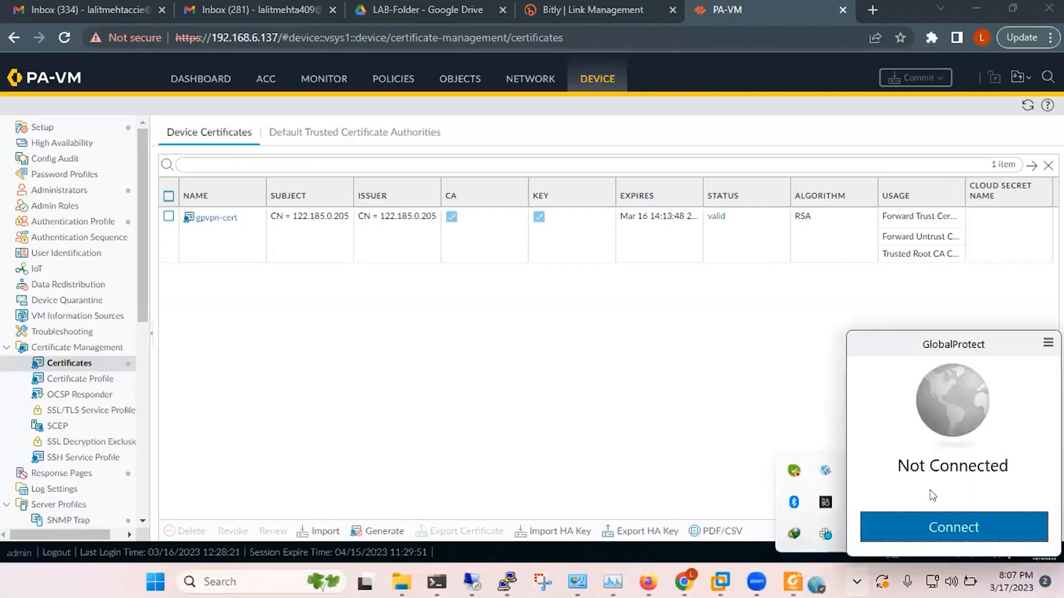
click(959, 524)
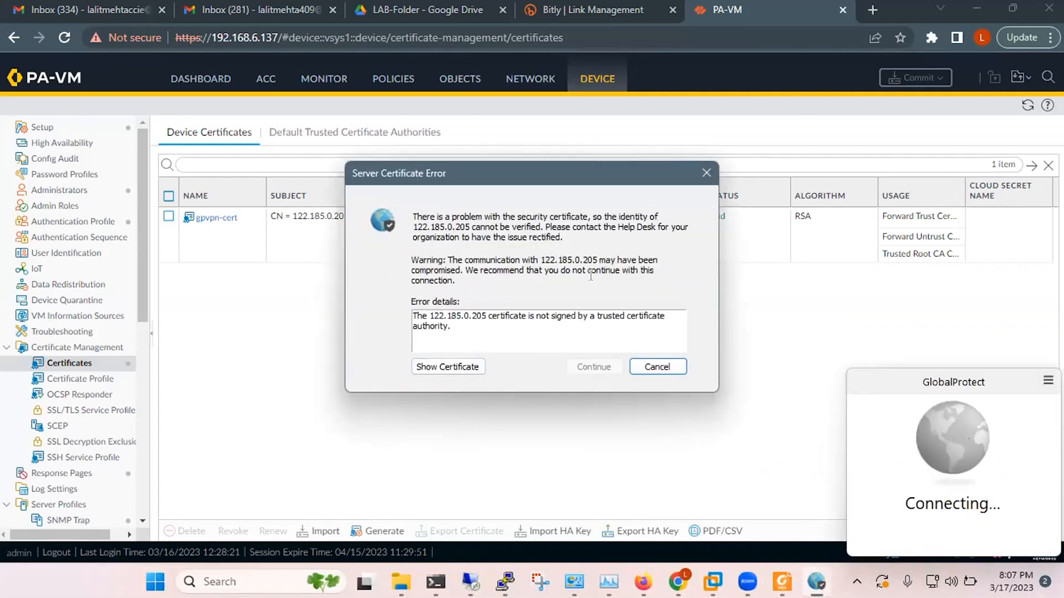
Step: Import the gateway certificate into the current user store automatically, then cancel the connection
click(448, 367)
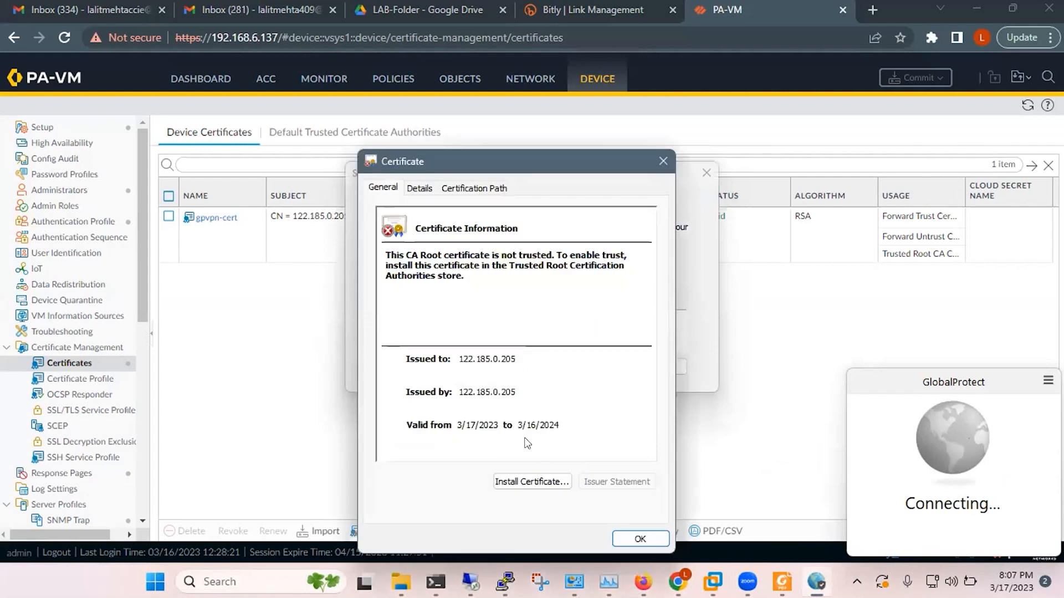
click(531, 481)
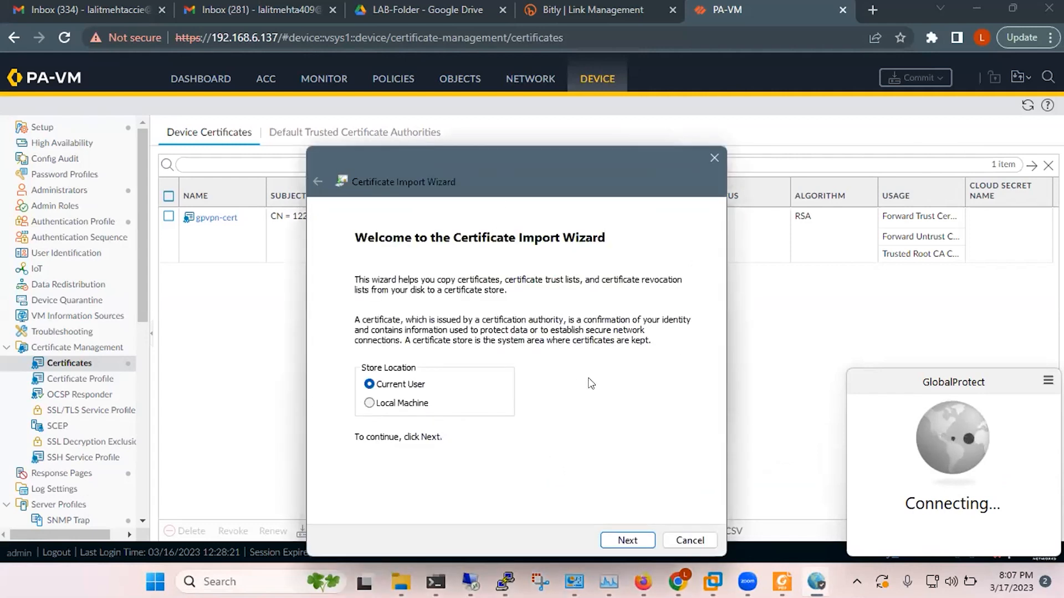
click(647, 542)
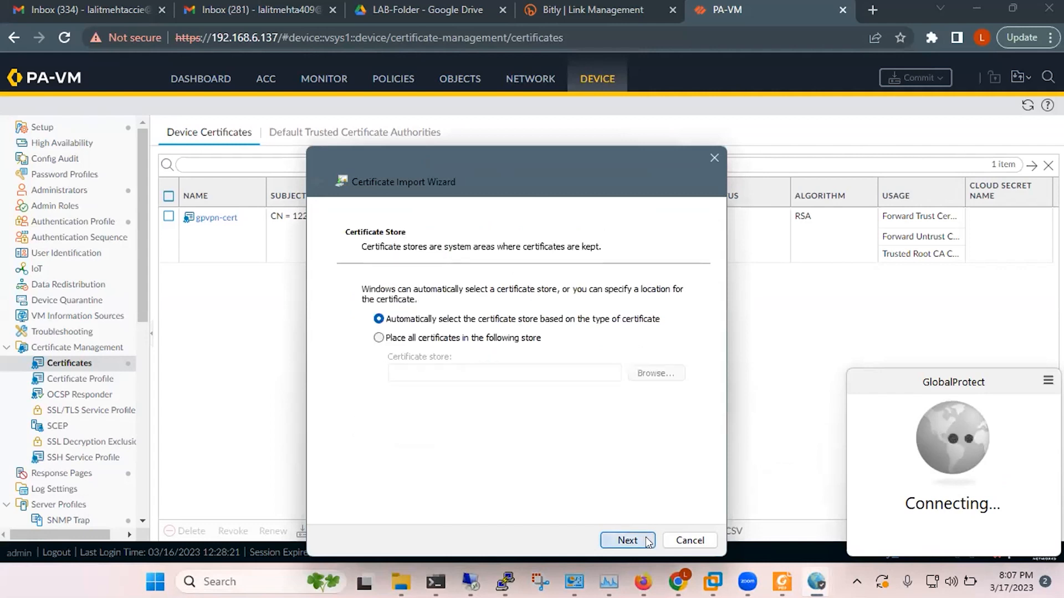
click(617, 538)
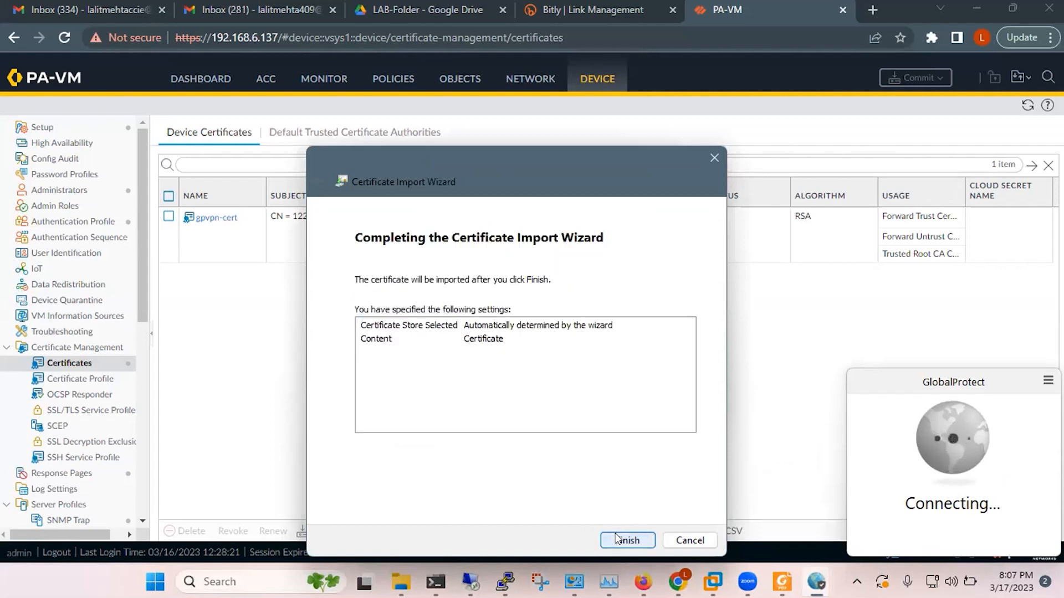
click(617, 538)
click(565, 395)
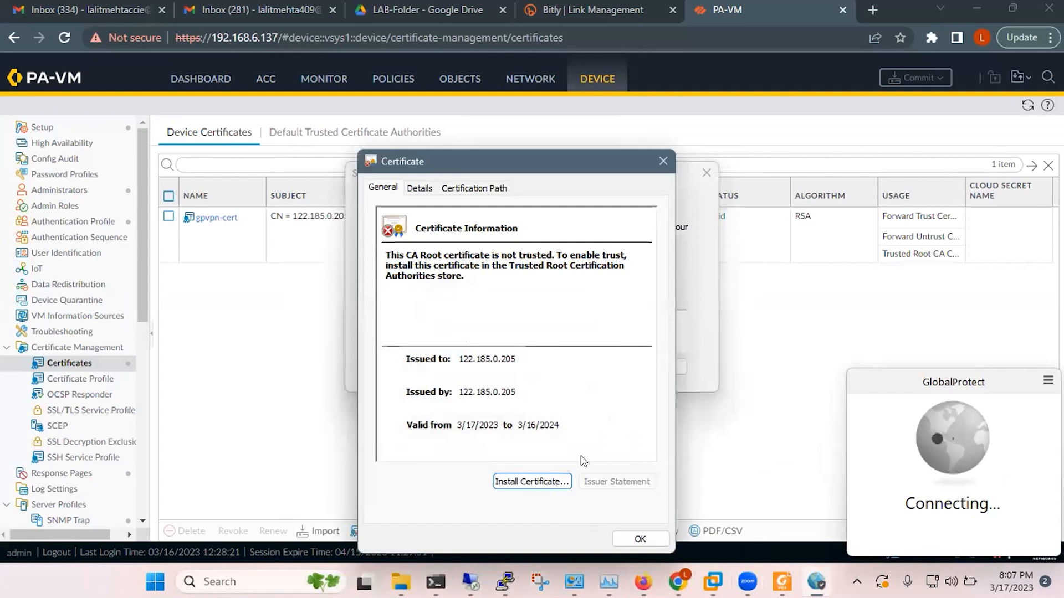
click(638, 538)
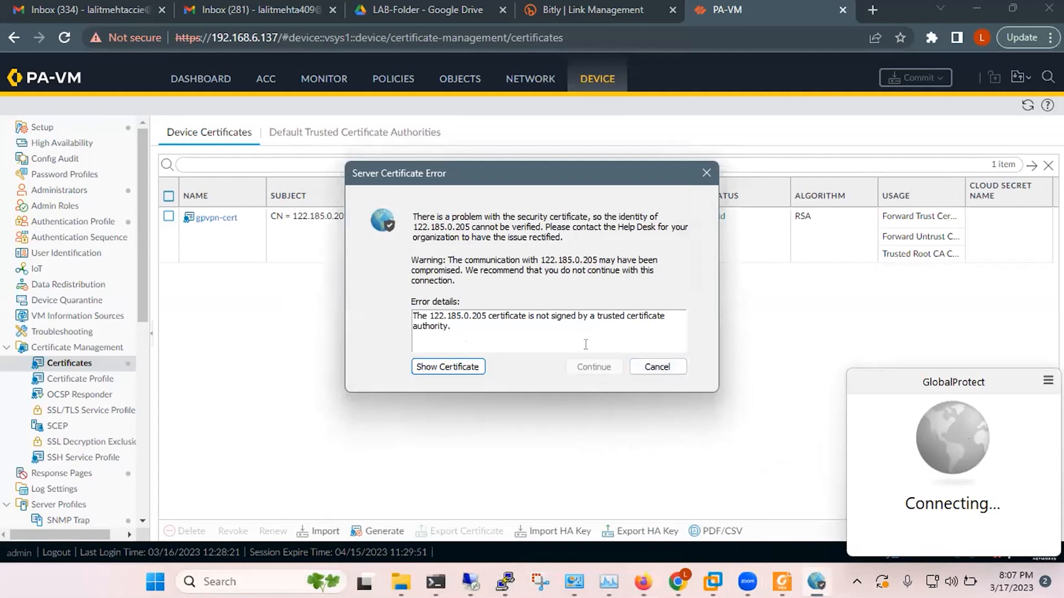
click(658, 366)
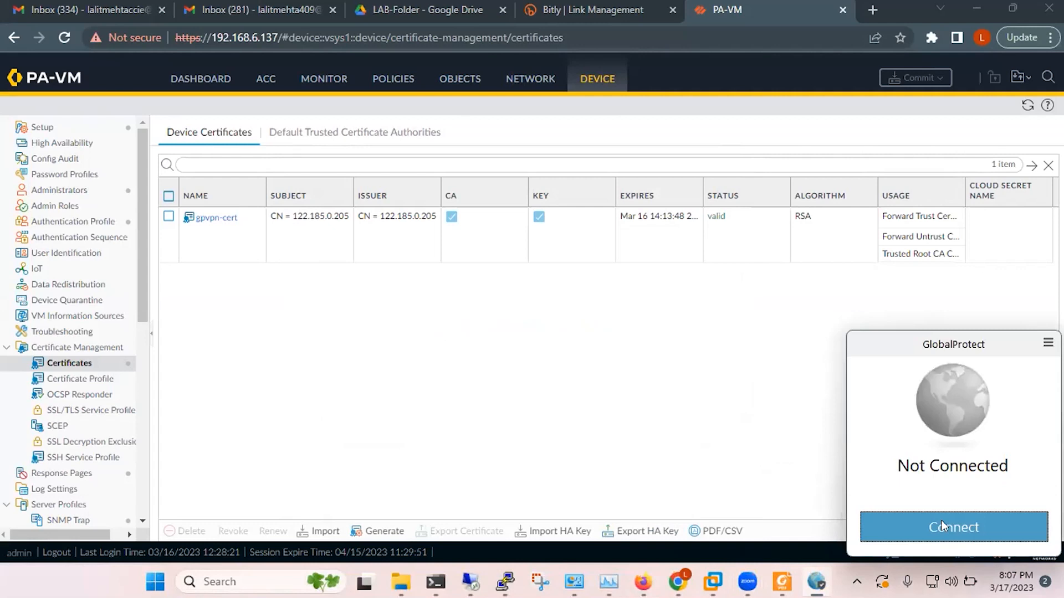
Step: Retry, import the certificate into the Local Machine store automatically, and cancel the connection
click(942, 524)
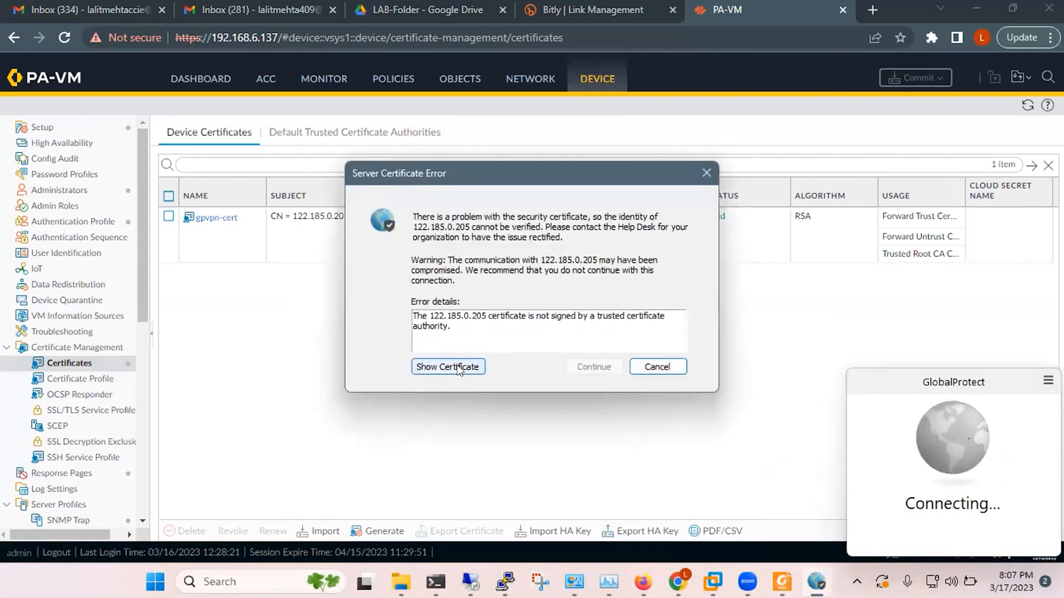
click(457, 368)
click(511, 482)
click(377, 407)
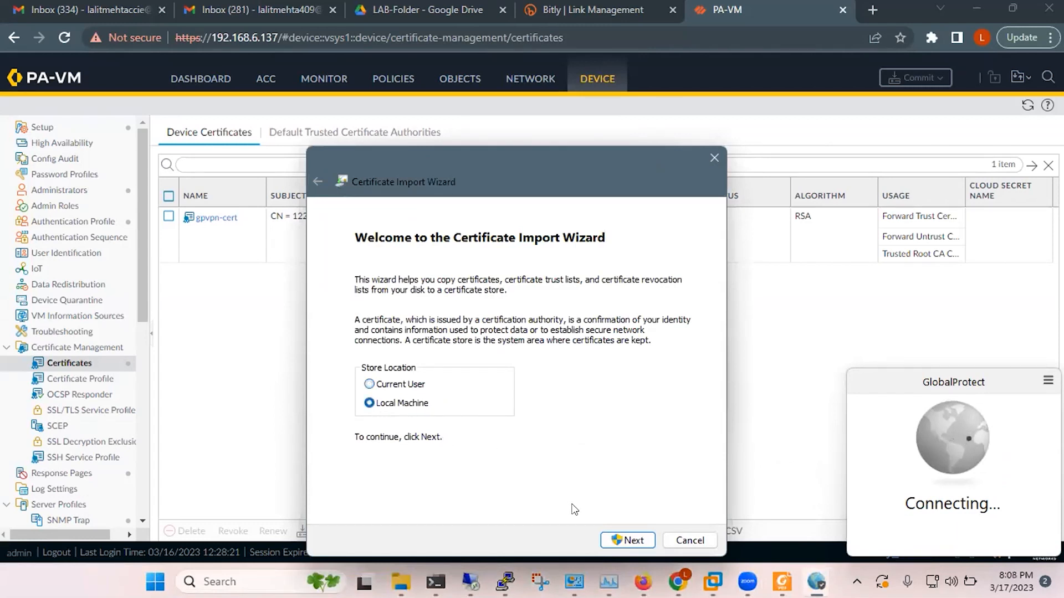
click(631, 541)
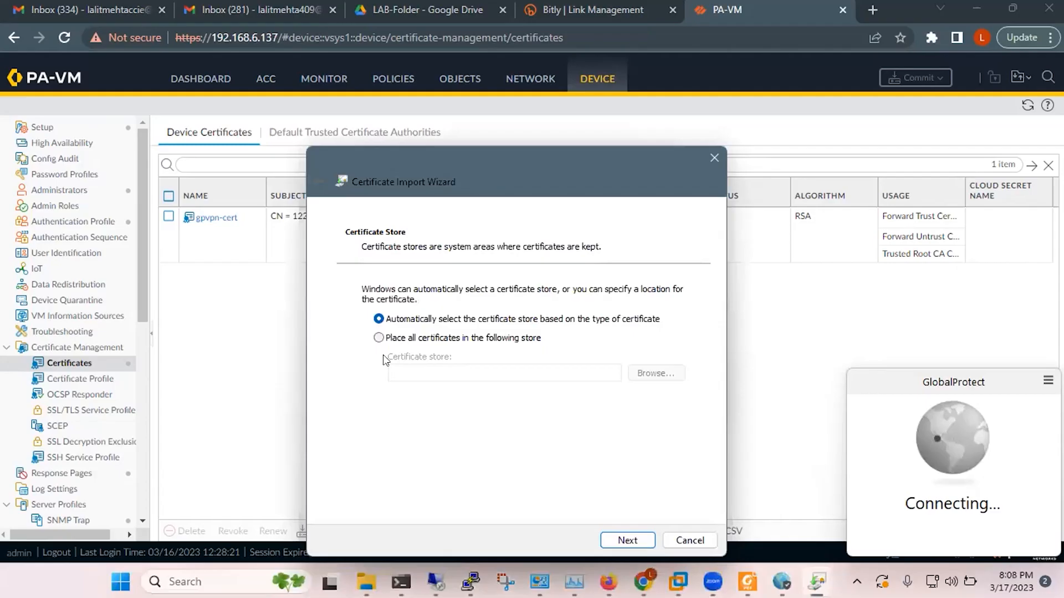
click(378, 338)
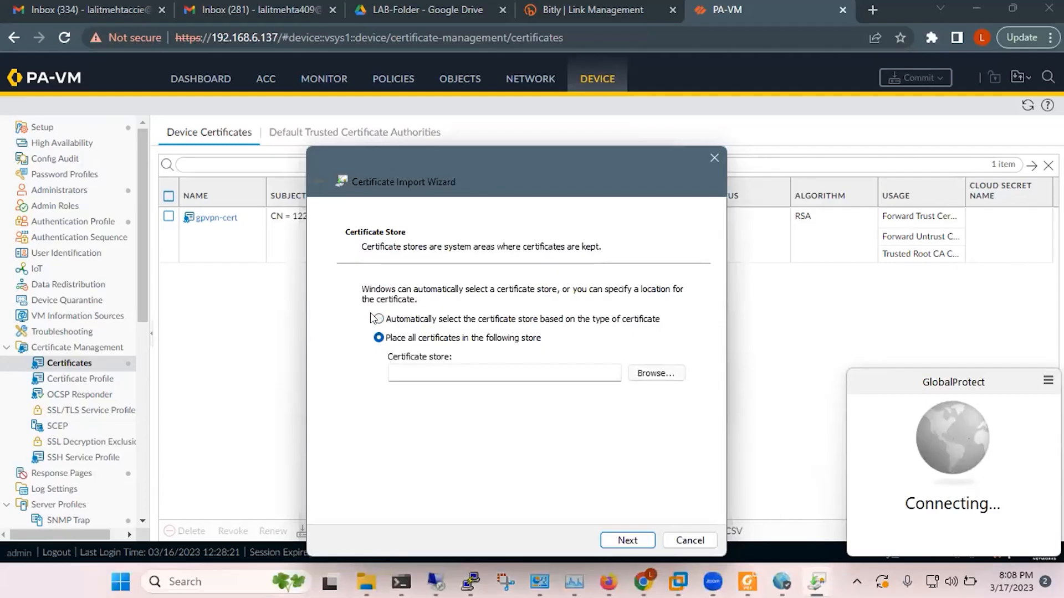
click(379, 319)
click(628, 540)
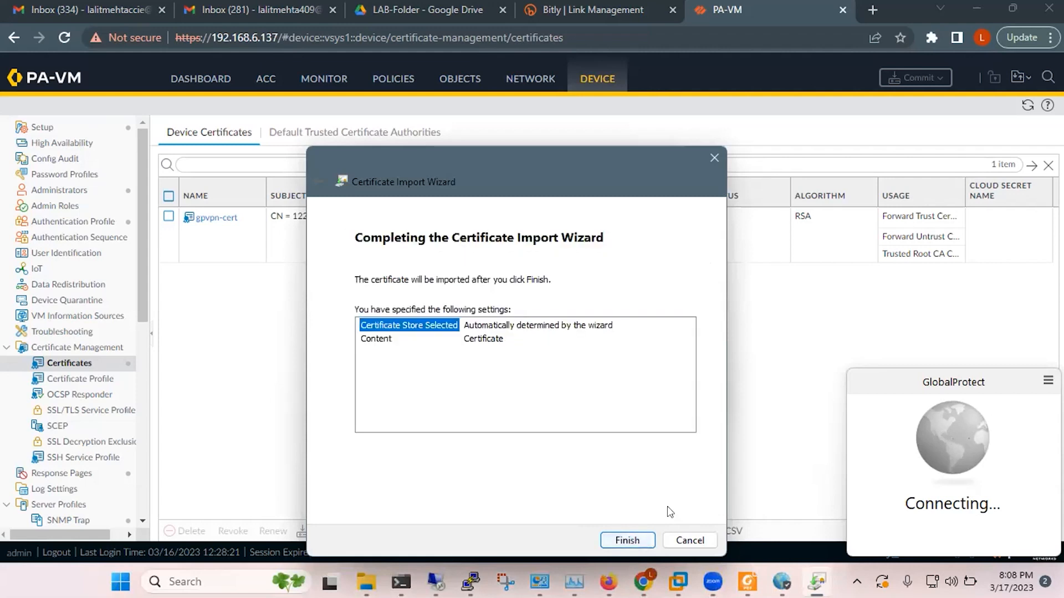
click(629, 539)
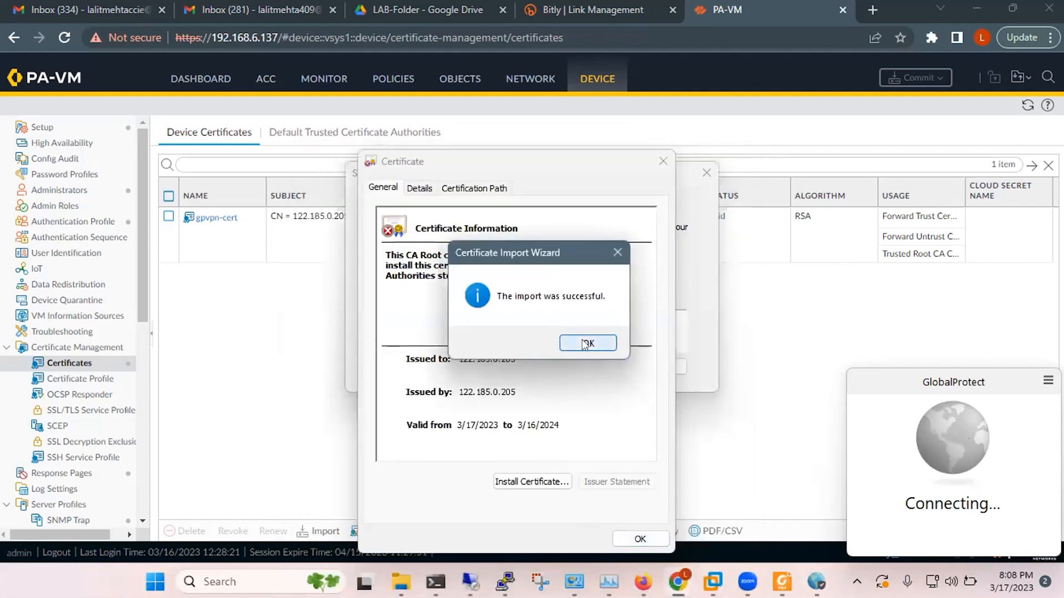
click(597, 345)
click(629, 539)
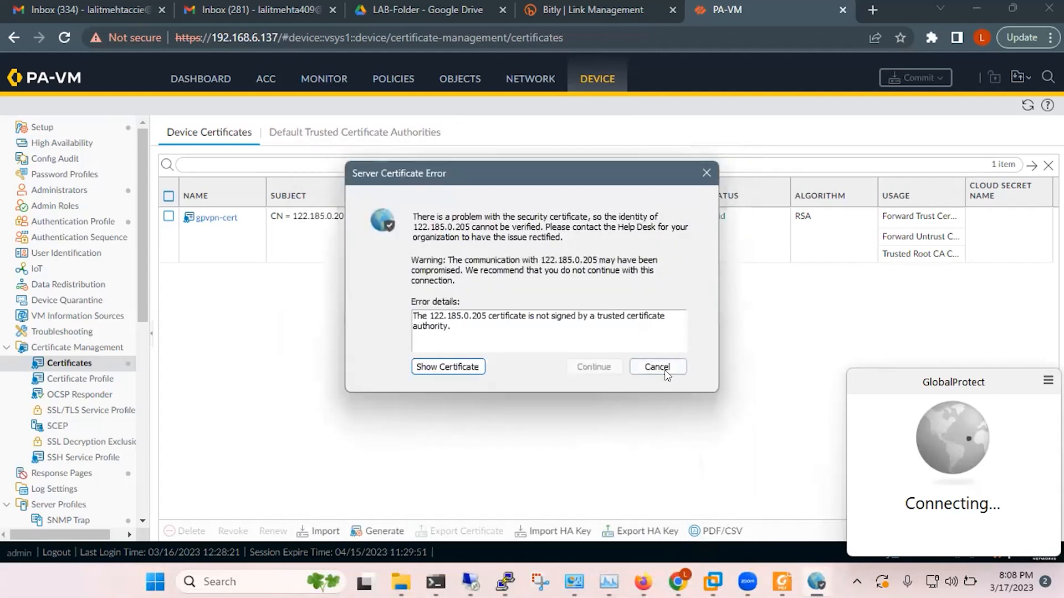
click(656, 367)
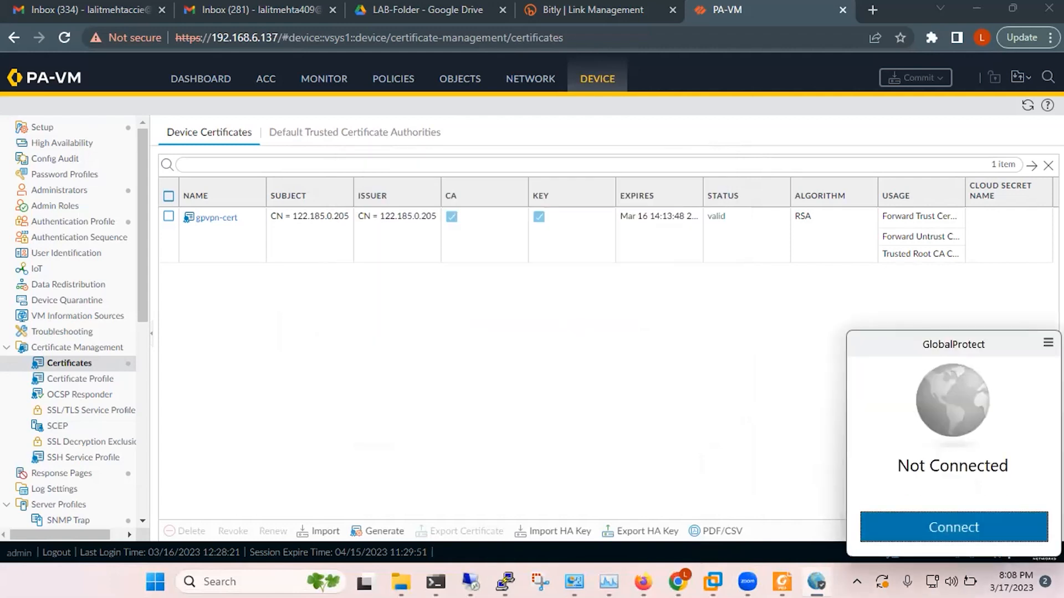
Step: Sign in to portal 122.185.0.205 with username and password, connecting to gateway Ext-GW
click(521, 500)
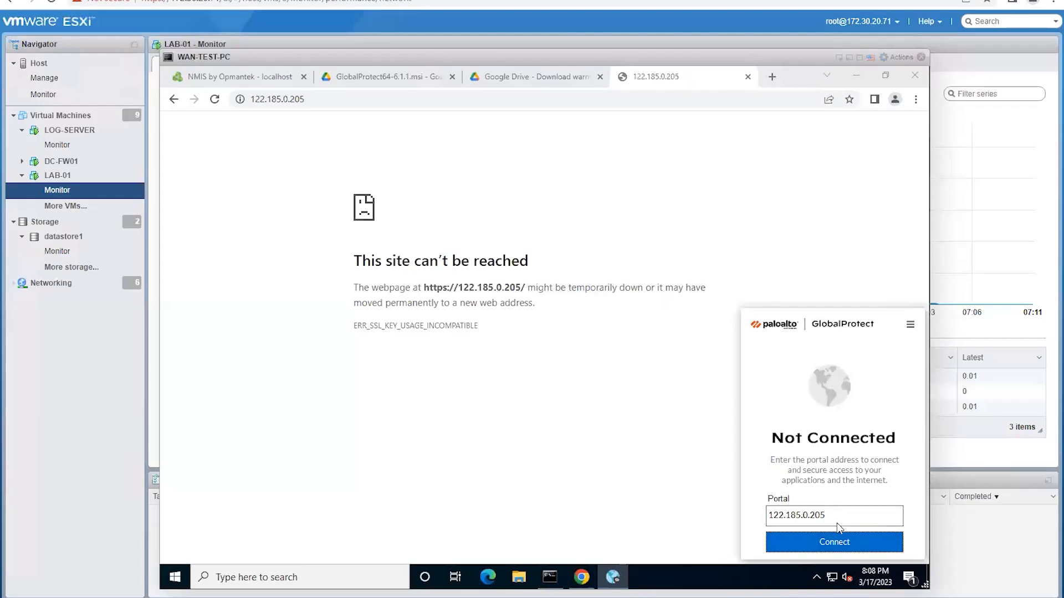
click(835, 541)
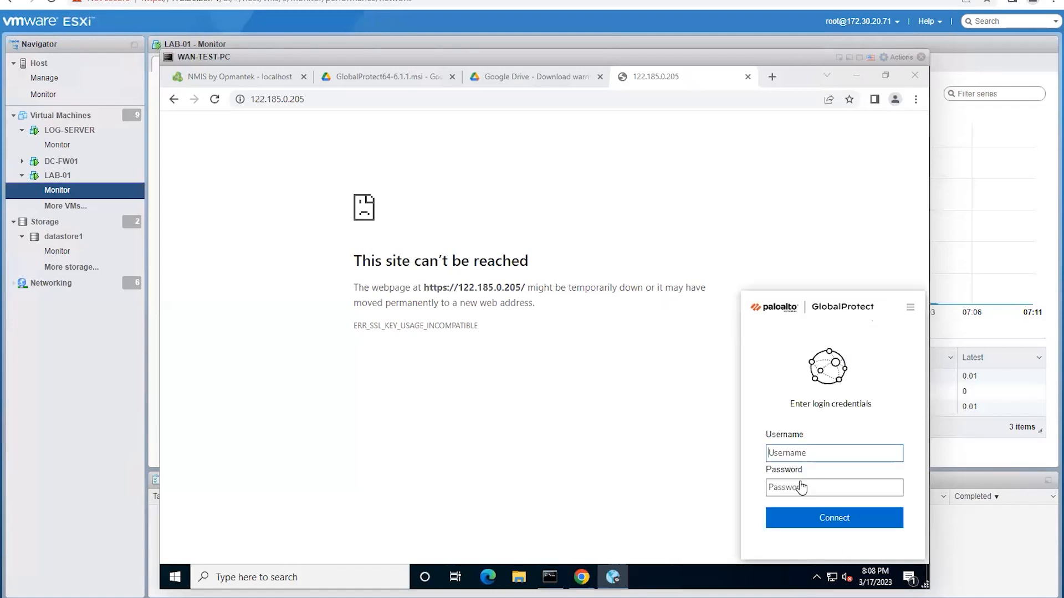
click(797, 450)
click(774, 487)
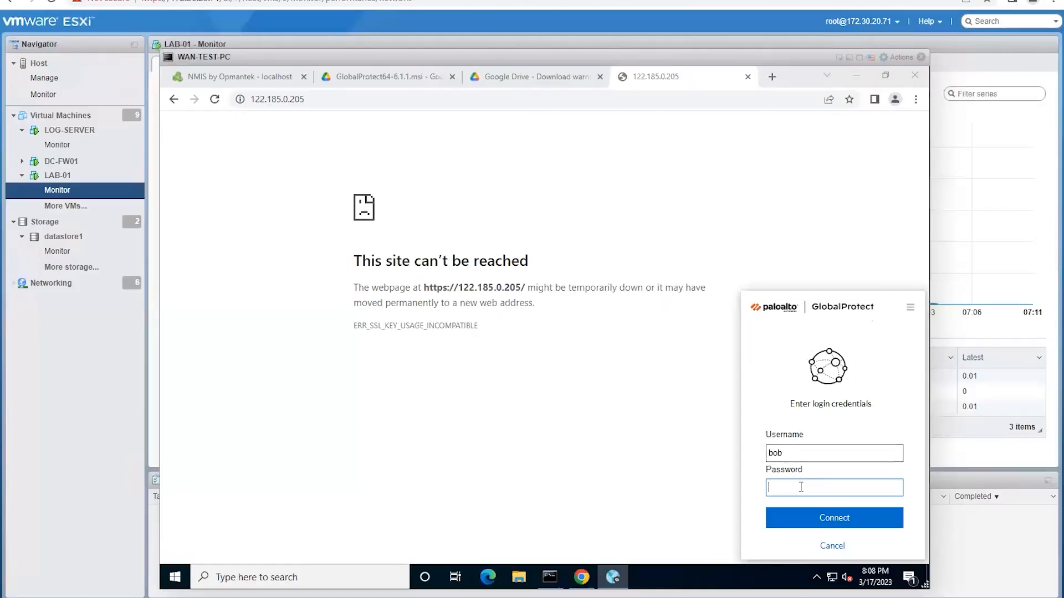
text(••)
key(BackSpace)
key(BackSpace)
text(••)
click(861, 518)
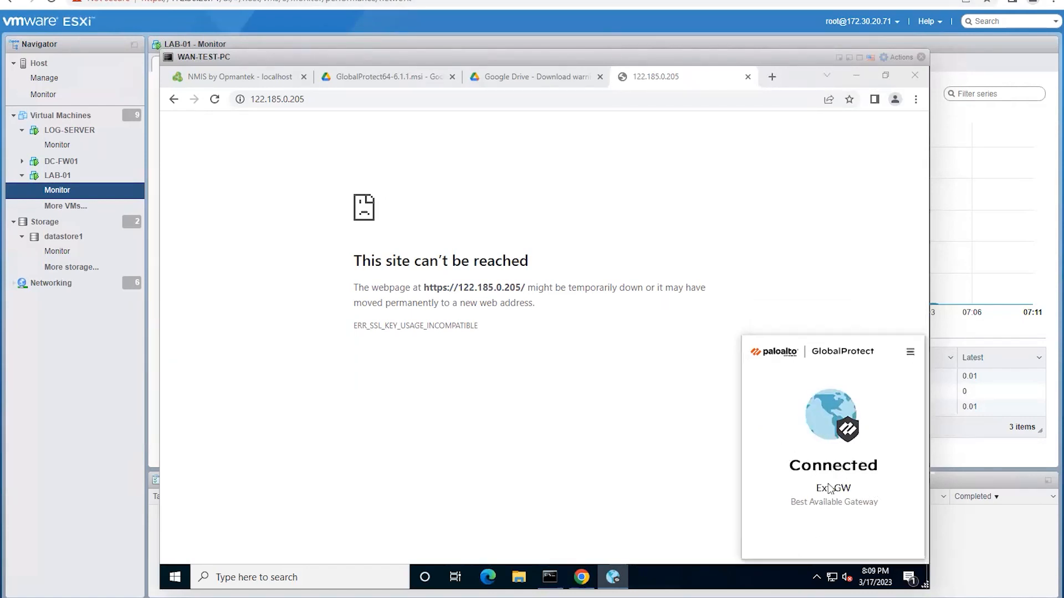
Step: In GlobalProtect Settings, review Troubleshooting, Notifications and the Host Information Profile, then return to Connections
click(910, 353)
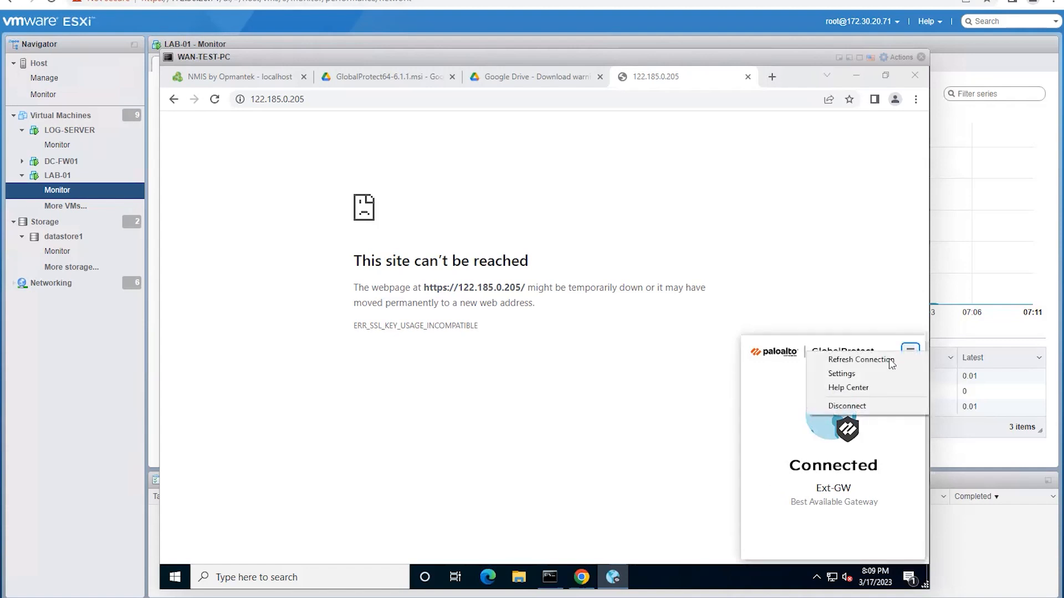
click(841, 375)
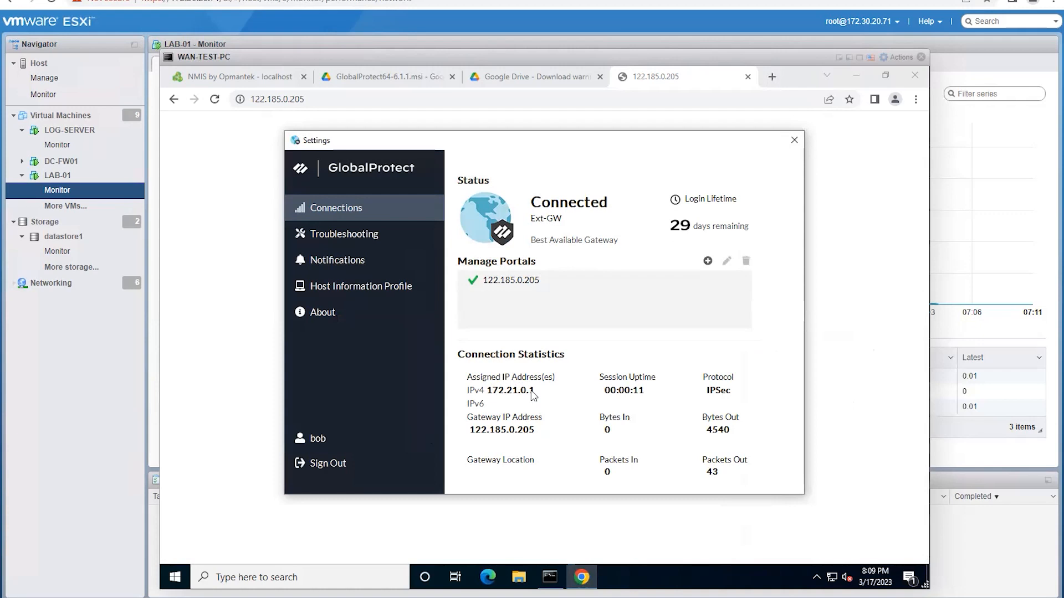
click(338, 235)
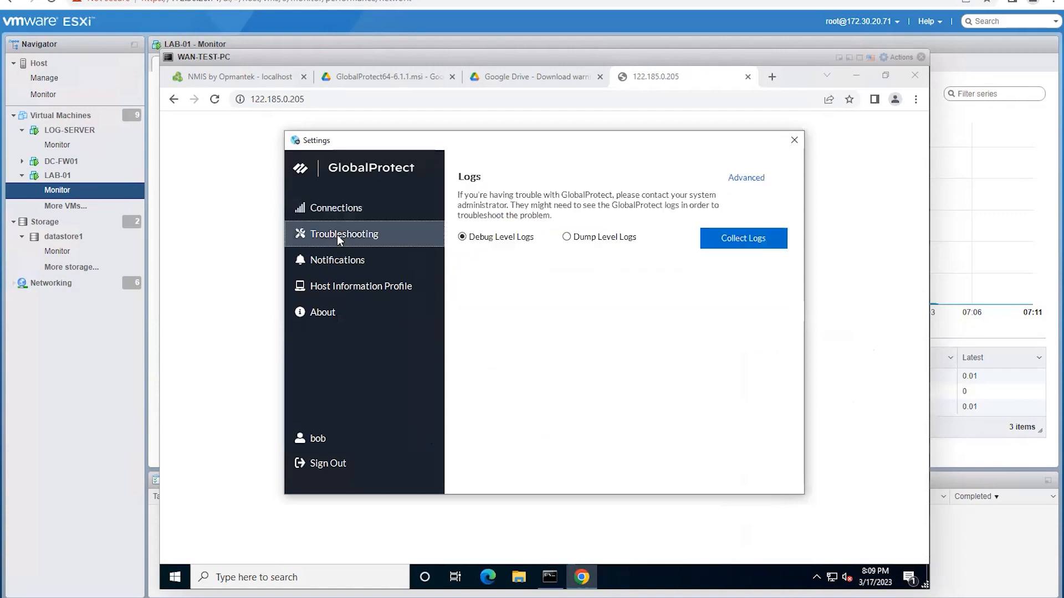
click(341, 264)
click(353, 288)
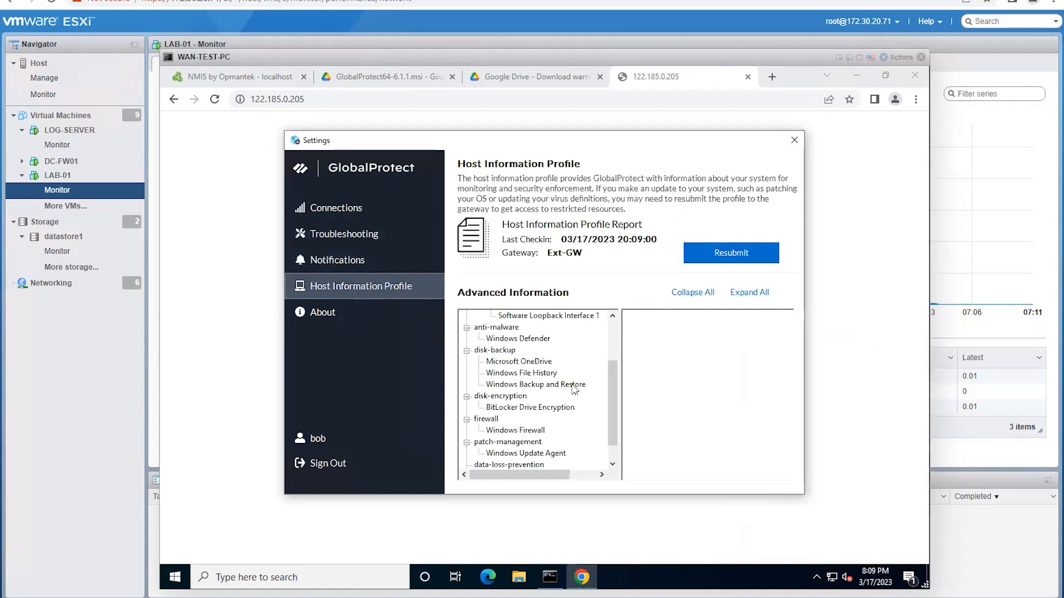
scroll(575, 418, up, 2)
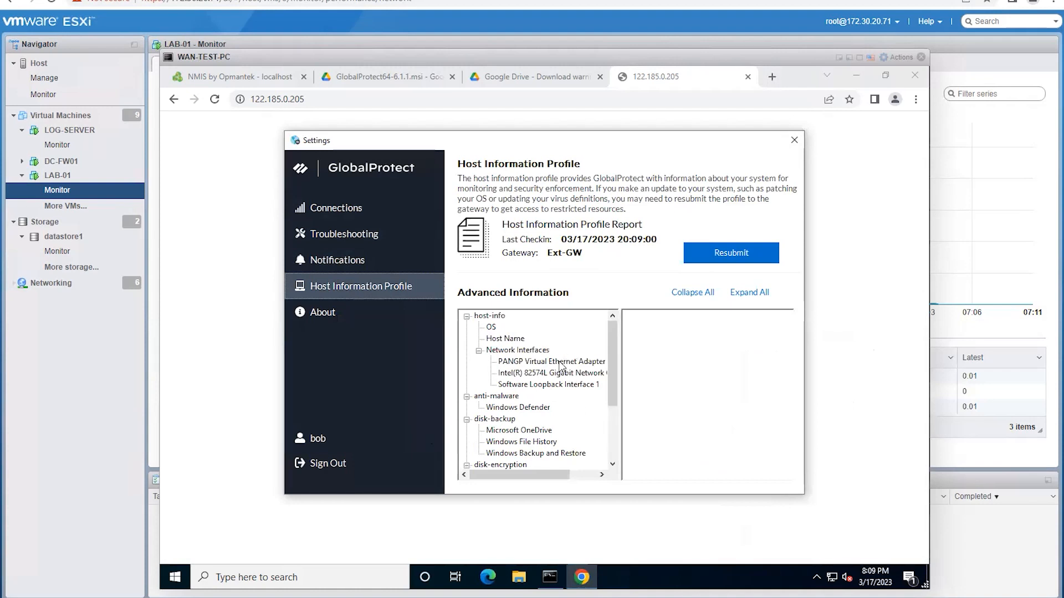
scroll(588, 390, down, 2)
scroll(588, 391, up, 2)
click(331, 211)
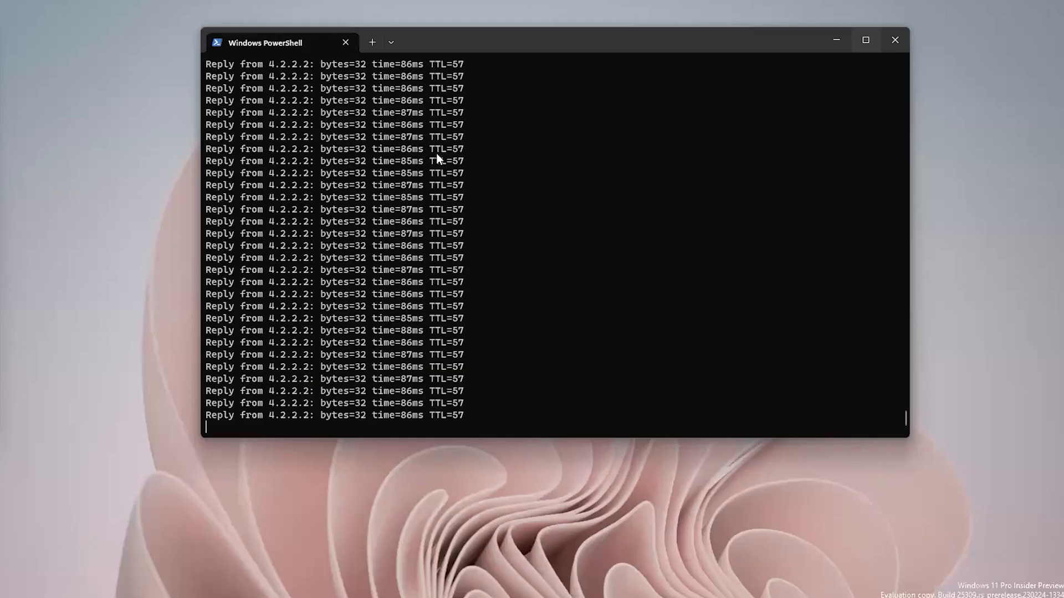
Step: Switch from PowerShell to the PA-VM firewall web interface in Chrome
mouse_move(702, 597)
click(753, 544)
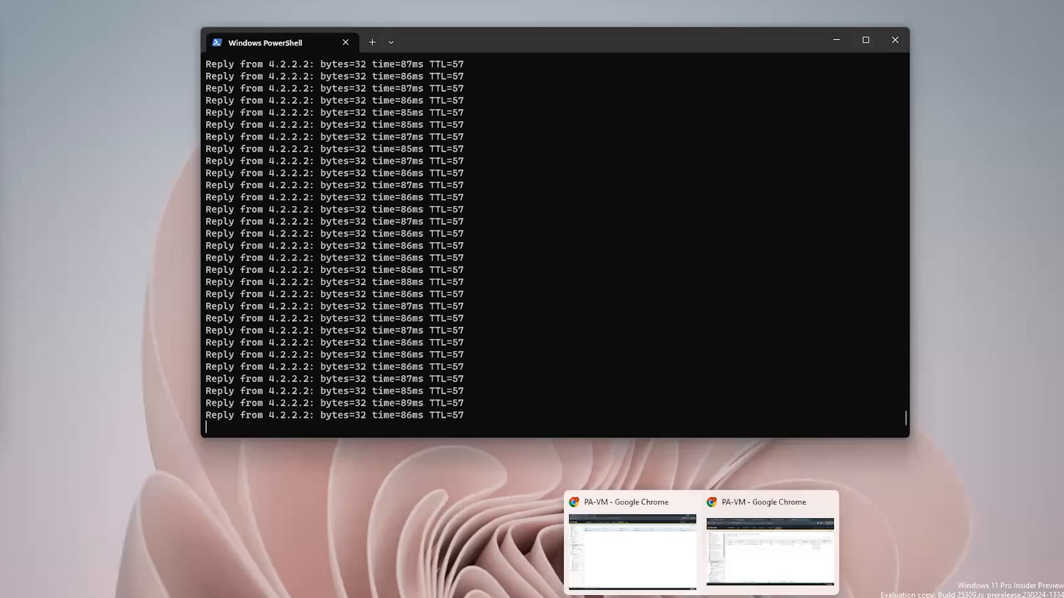
click(630, 548)
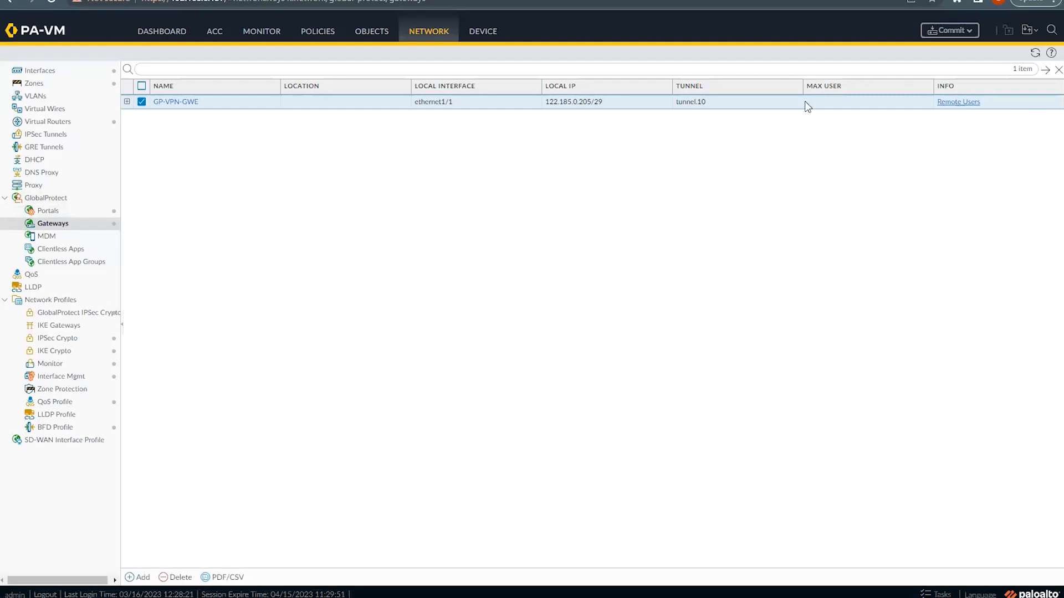
Step: Show GP-VPN-GWE remote users: private IP 172.21.0.1, public IP 122.170.13.105
click(960, 105)
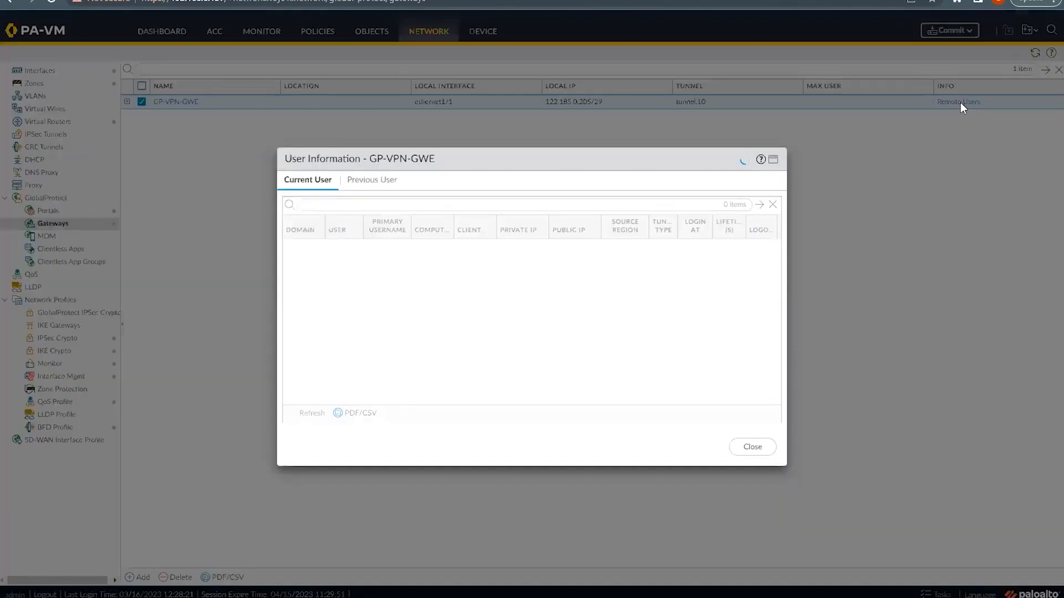
click(337, 276)
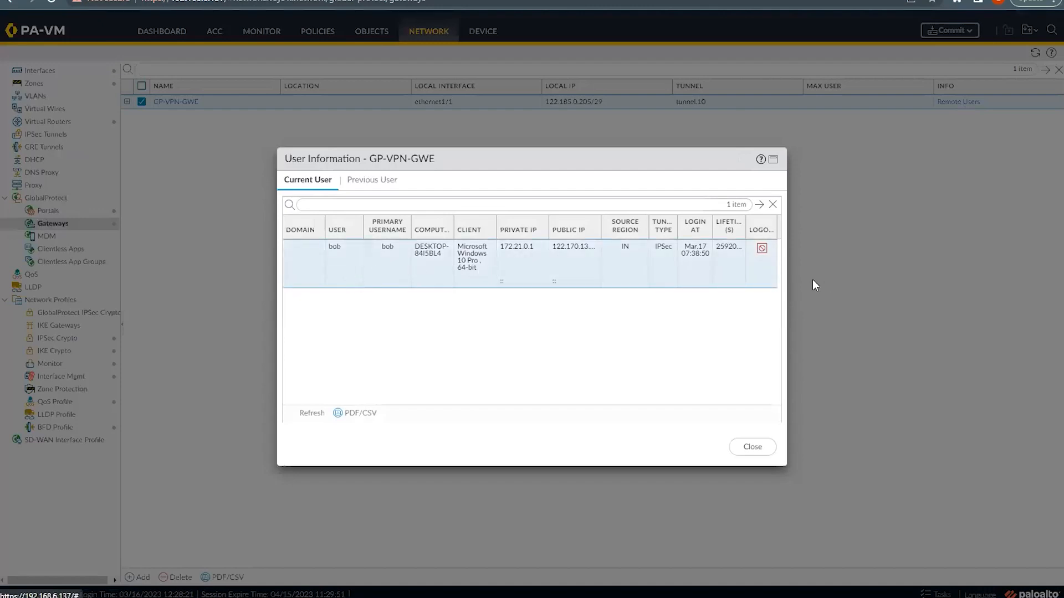
drag(785, 281, 958, 281)
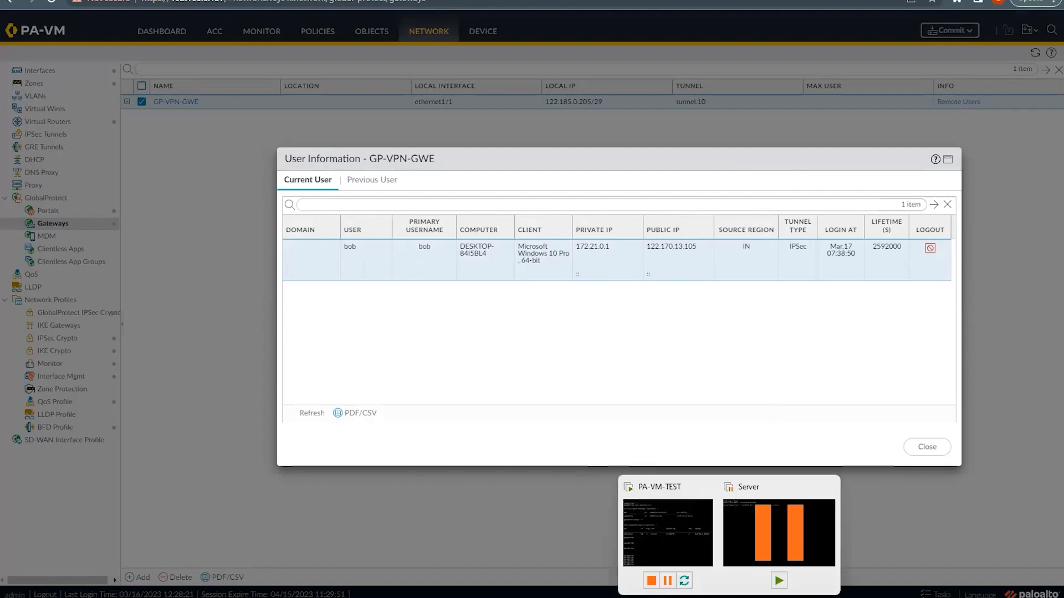
click(535, 540)
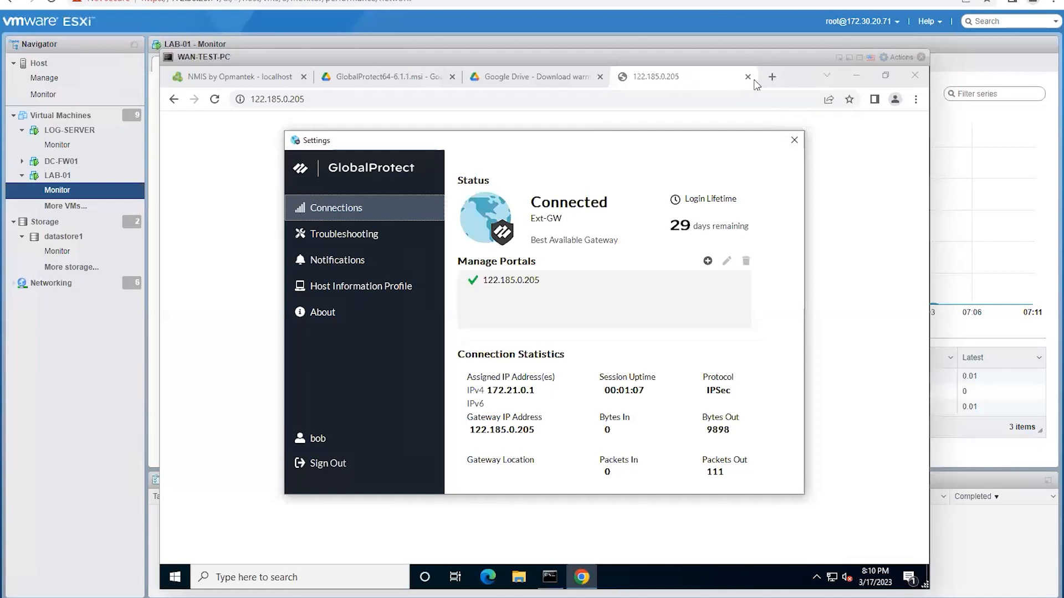
Step: Search Google for 'show my ip' in a new Chrome tab and close GlobalProtect Settings
click(772, 76)
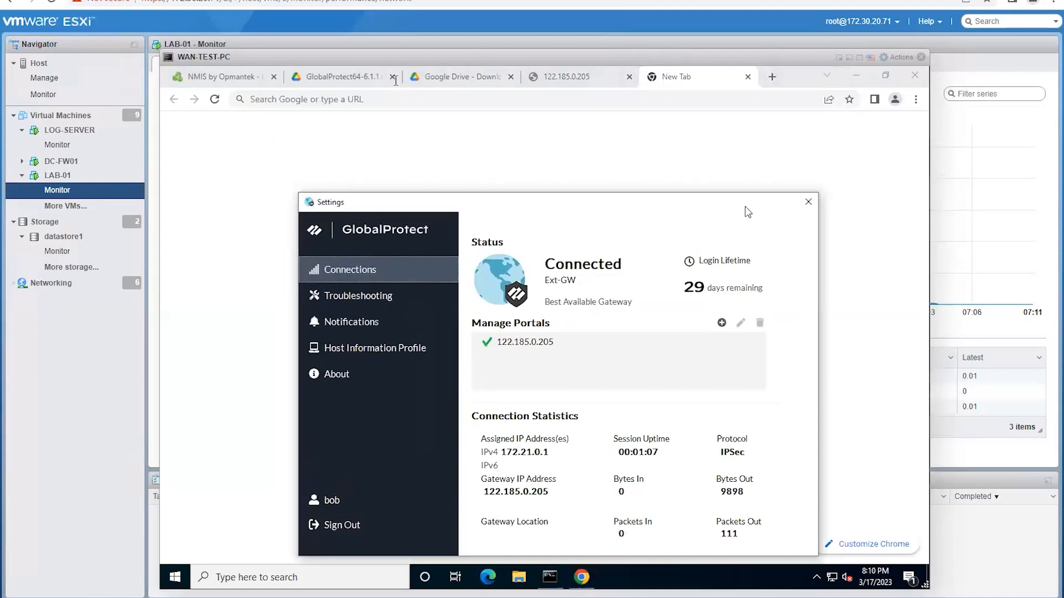
click(383, 99)
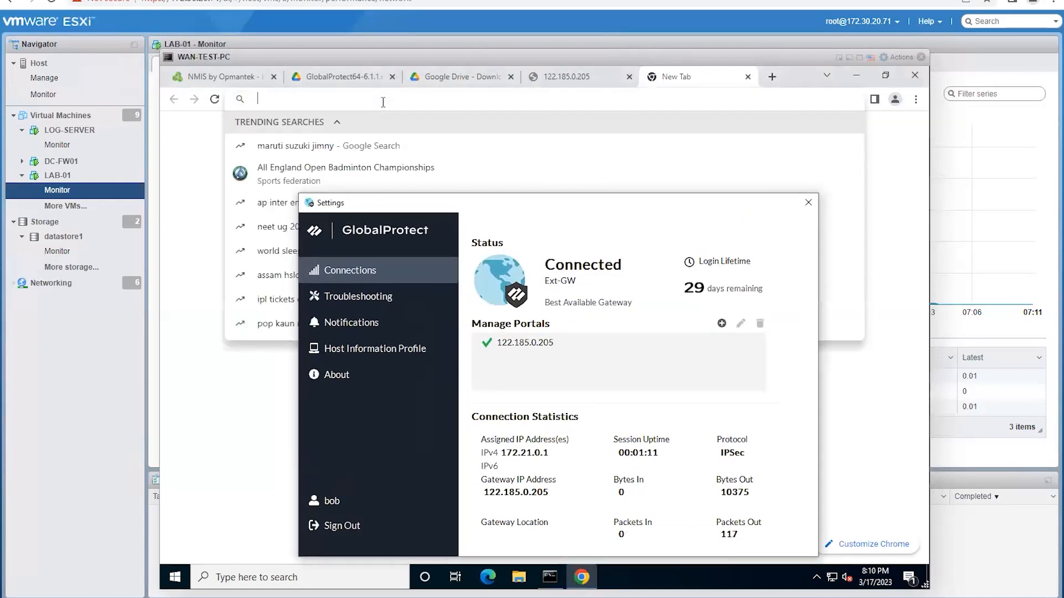
text(show my ip)
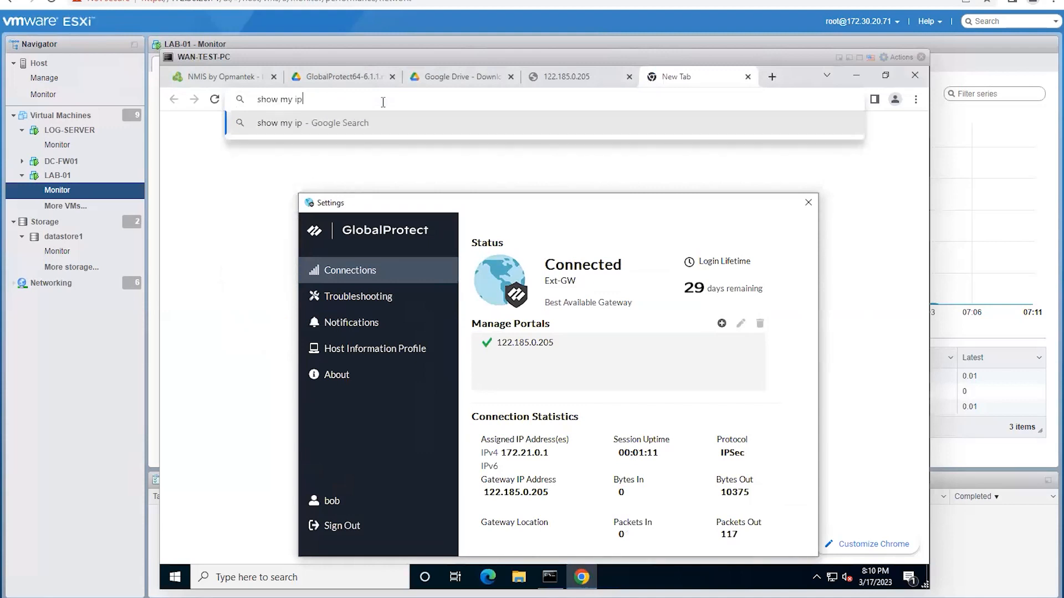
key(Return)
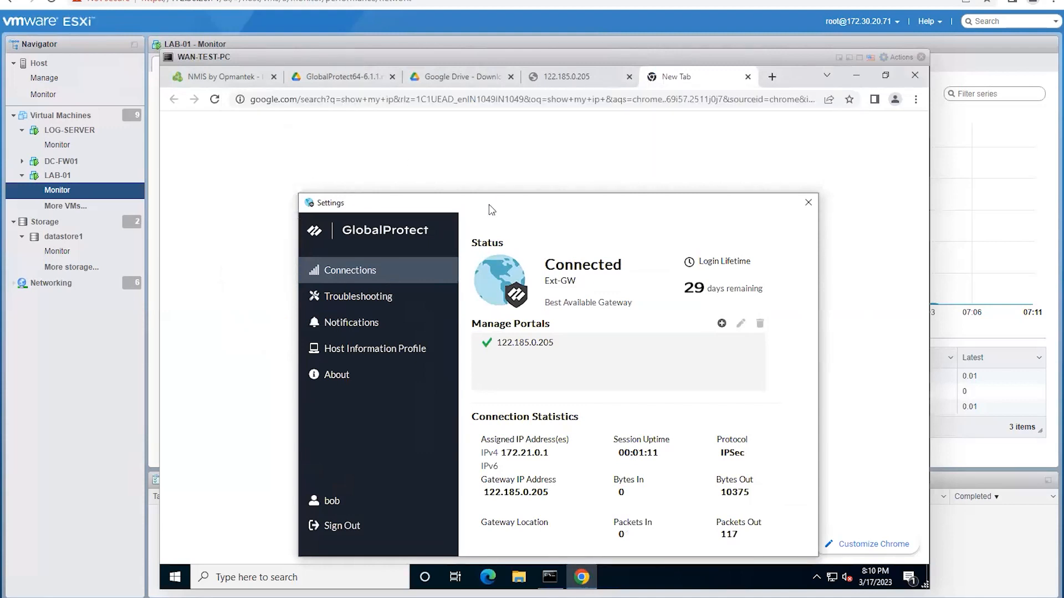
drag(787, 207, 779, 260)
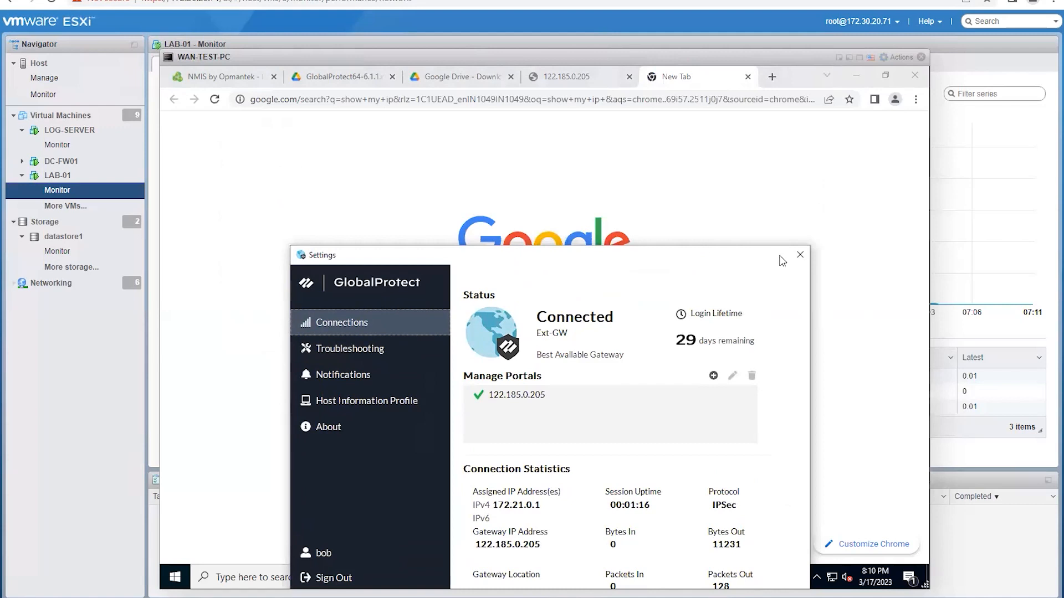
click(800, 256)
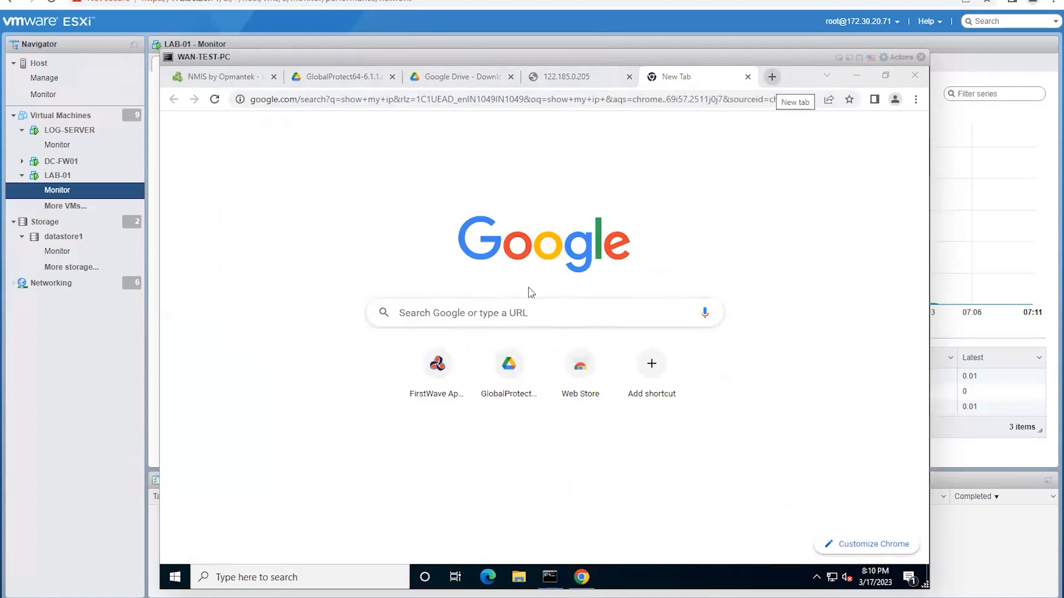
click(370, 0)
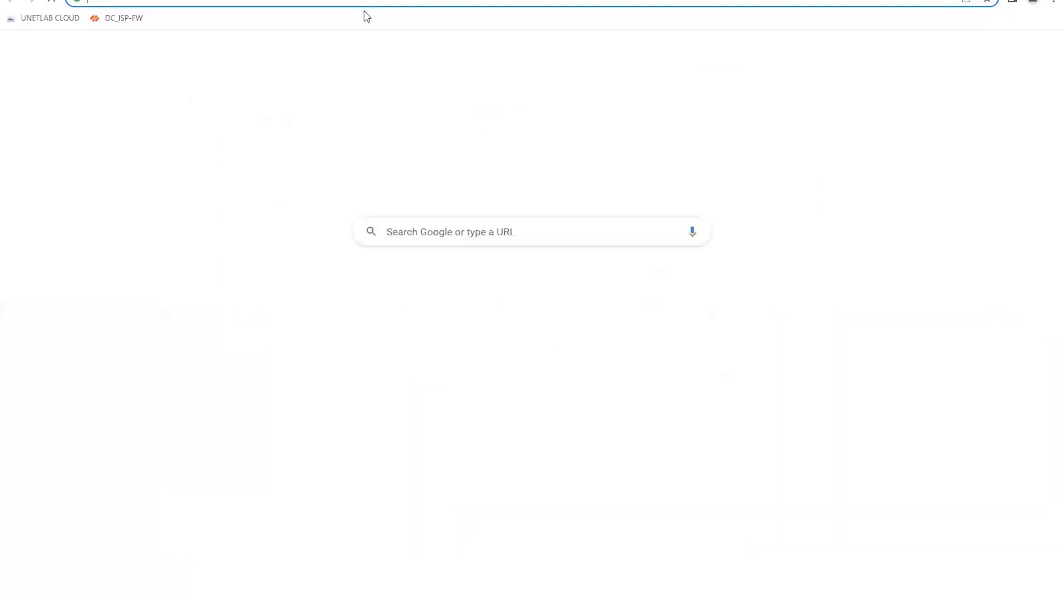
click(294, 0)
text(sh my ip)
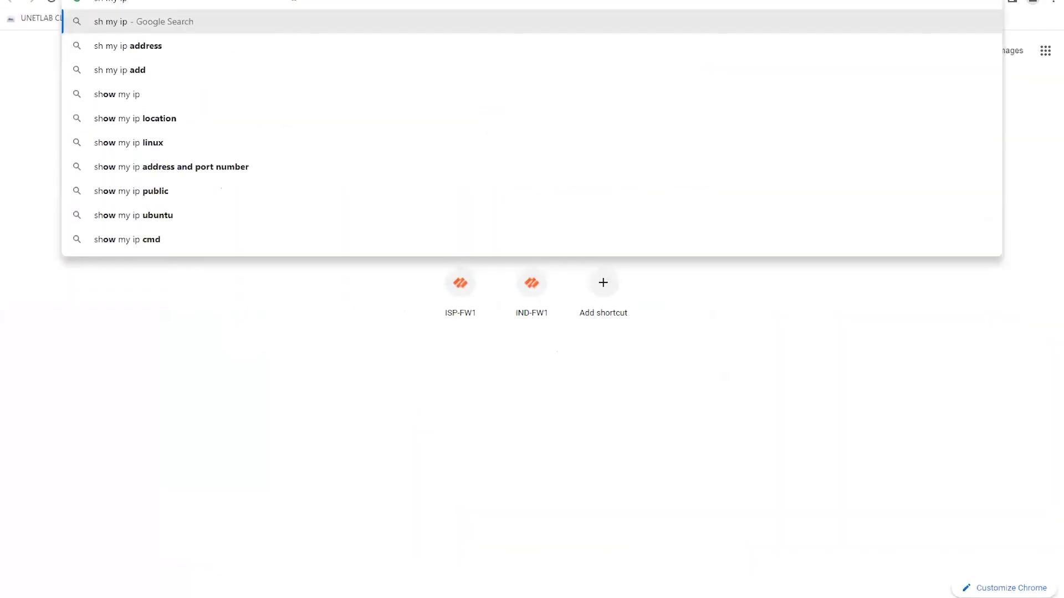
key(Return)
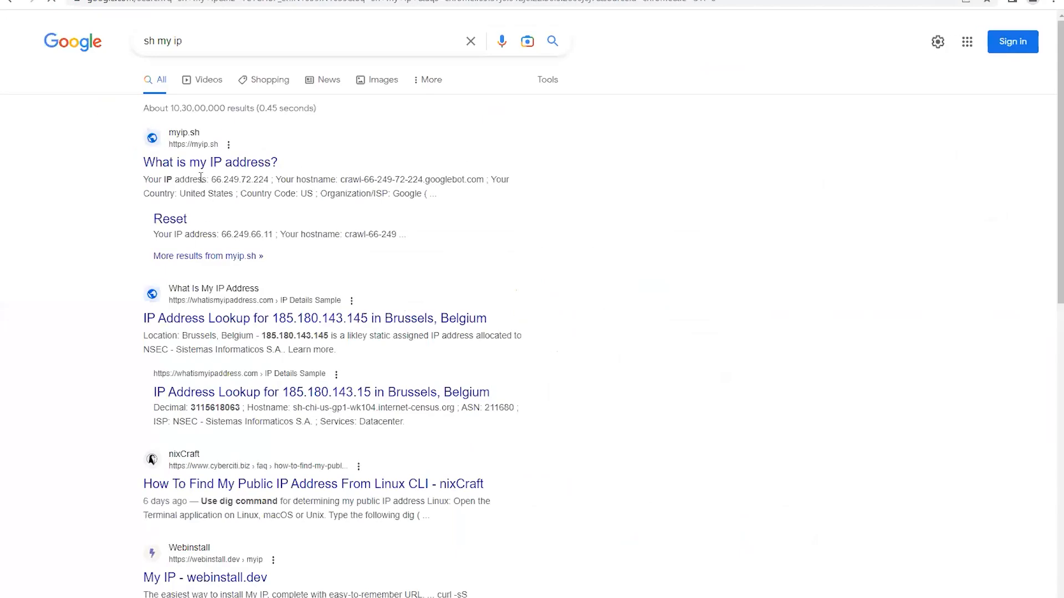
click(188, 166)
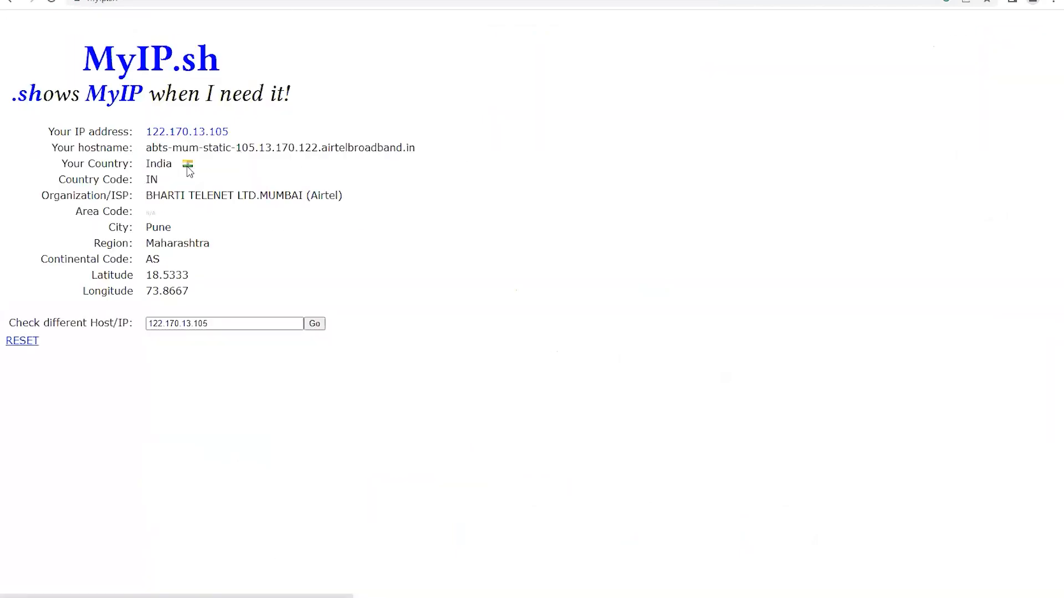
mouse_move(232, 133)
mouse_down()
mouse_move(144, 131)
mouse_move(222, 131)
mouse_up()
click(161, 131)
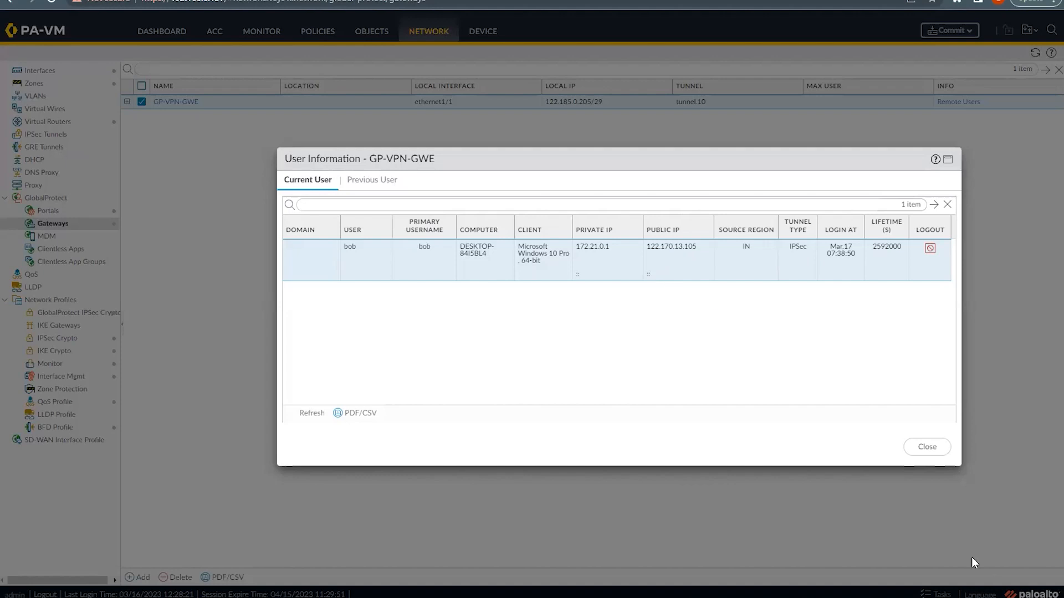
Step: Close the gateway's User Information dialog and view the System logs showing the auth-success entries
drag(959, 464, 971, 494)
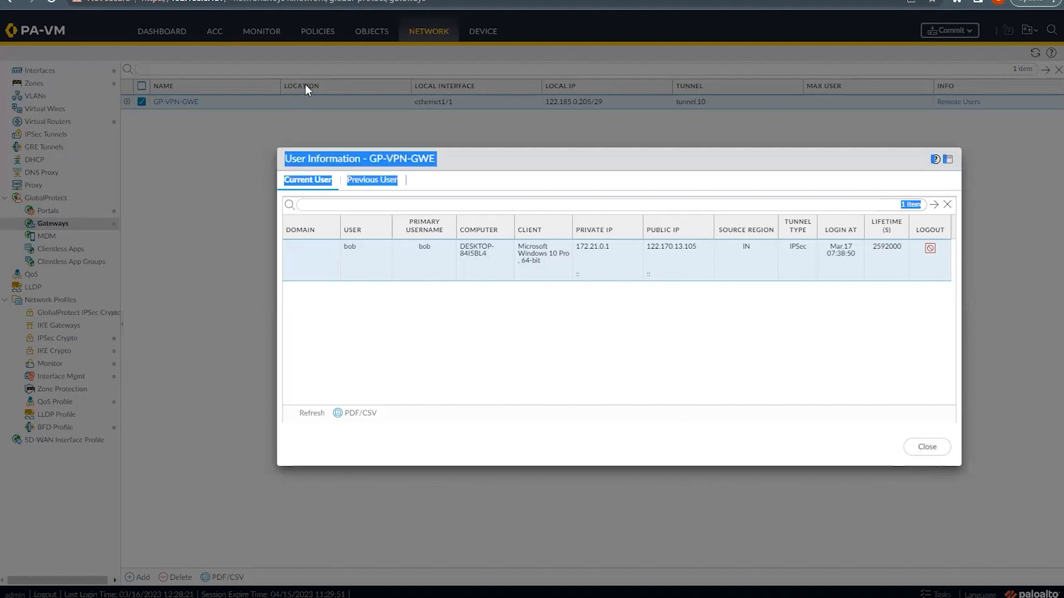
click(335, 124)
click(925, 448)
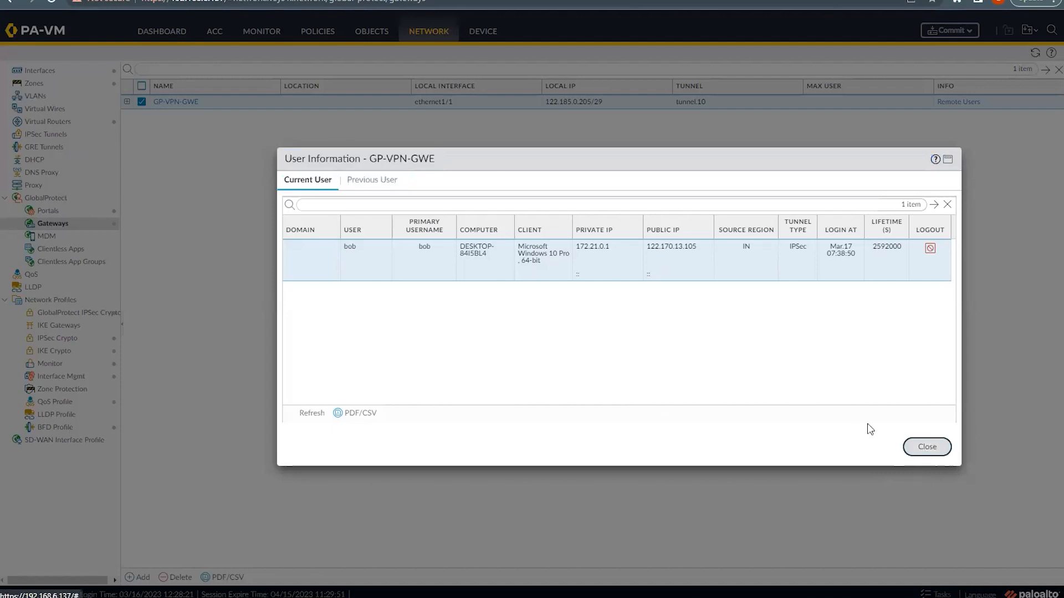
click(254, 34)
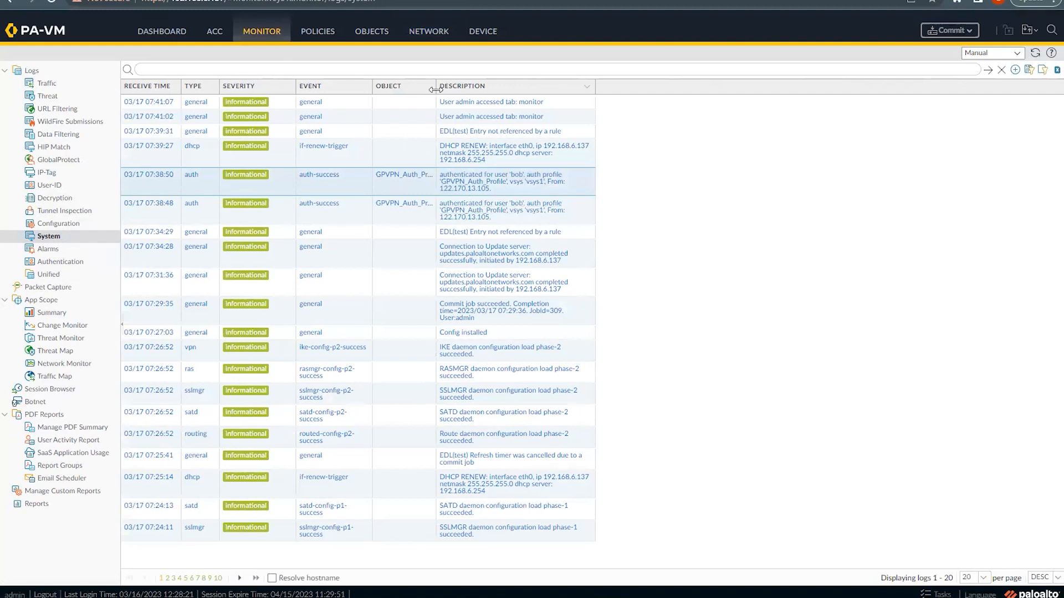
Step: Widen the System log's Object column so GPVPN_Auth_Profile shows in full, then go to Objects
drag(436, 86, 524, 86)
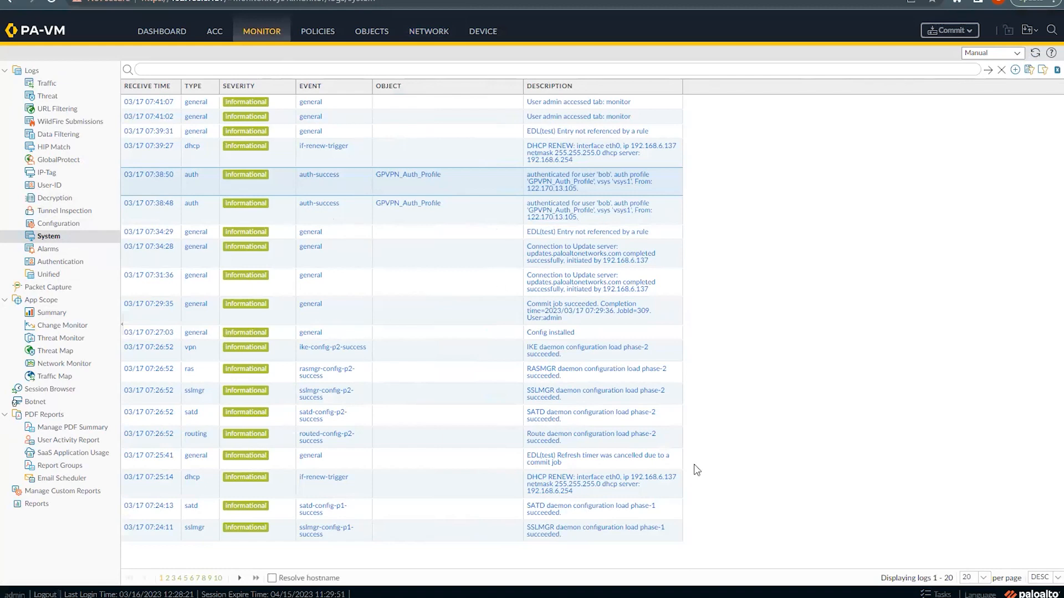
click(373, 33)
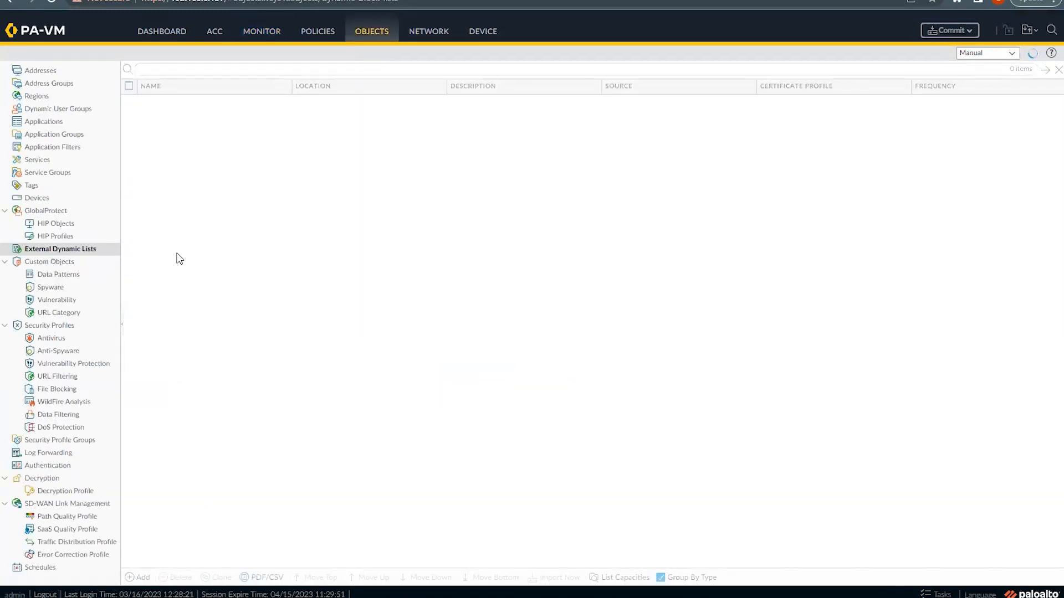
Step: Start a new GlobalProtect HIP object named 'test'
click(55, 224)
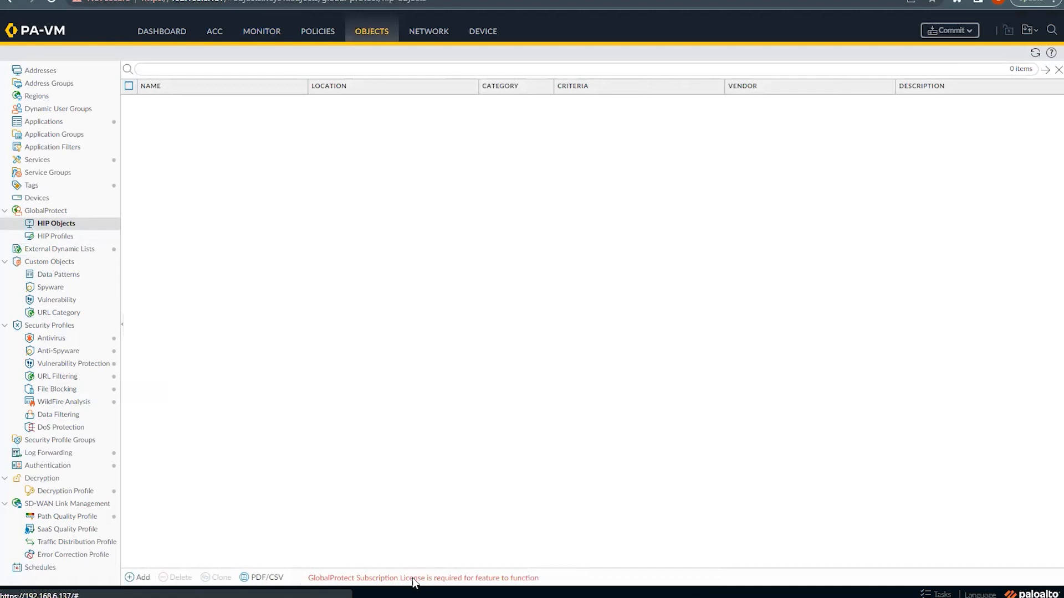
click(131, 579)
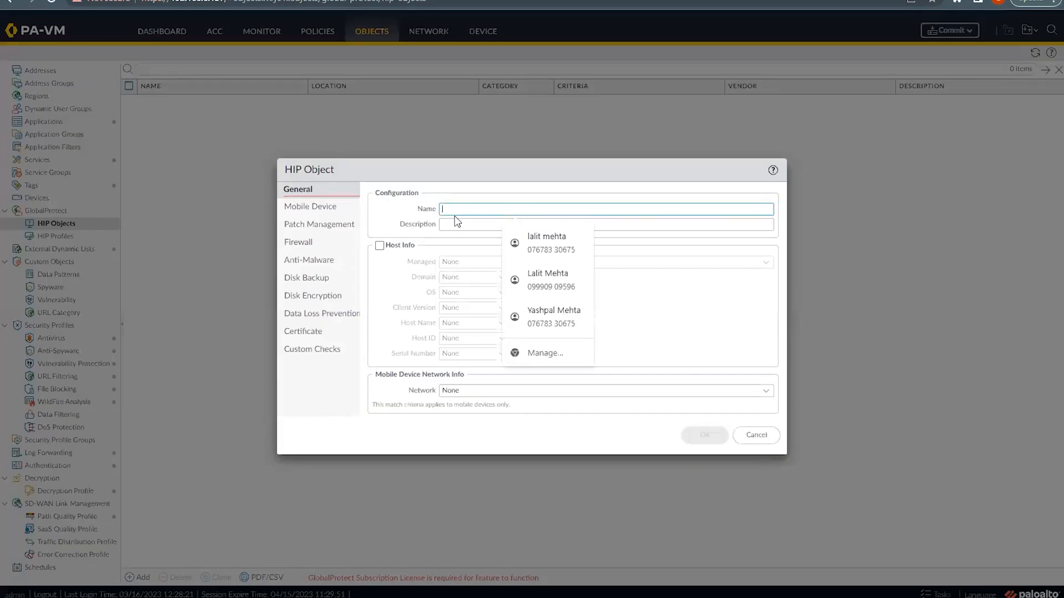
click(711, 376)
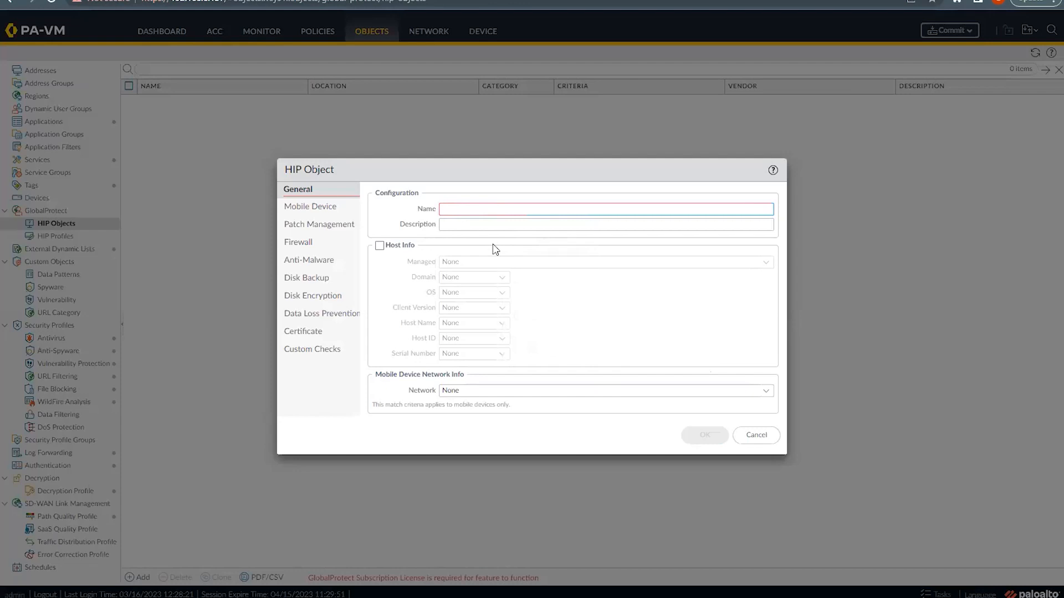
click(462, 208)
text(test)
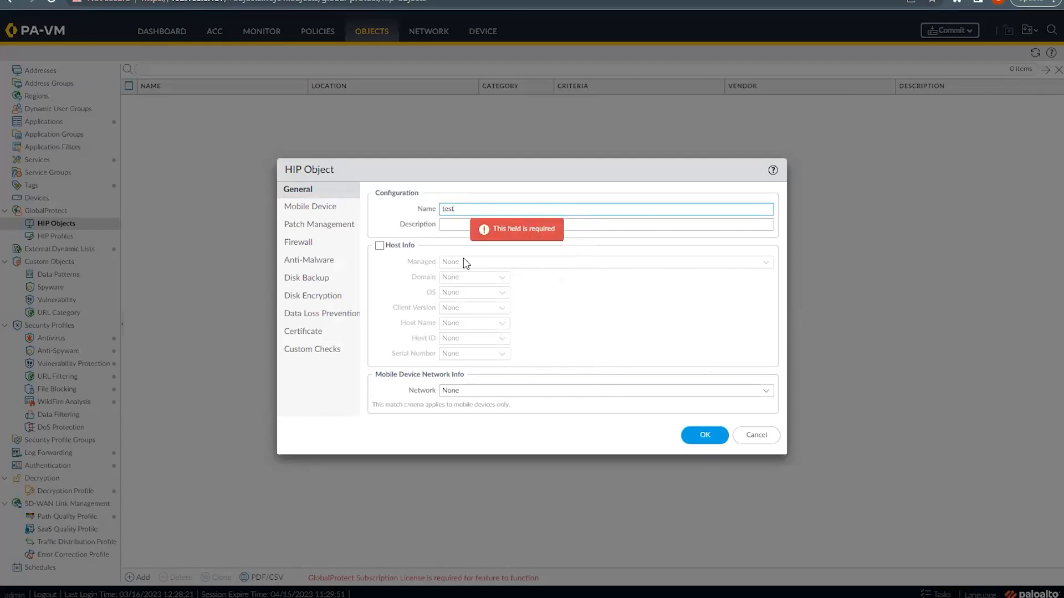
click(620, 327)
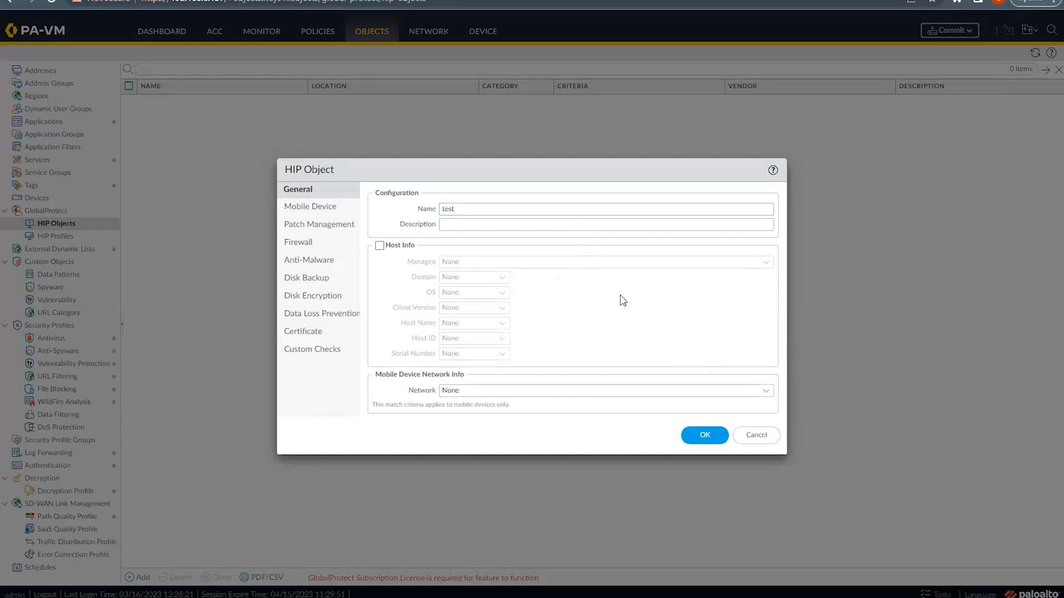
Step: Enable the Host Info match criteria and review its OS and Domain options
click(306, 208)
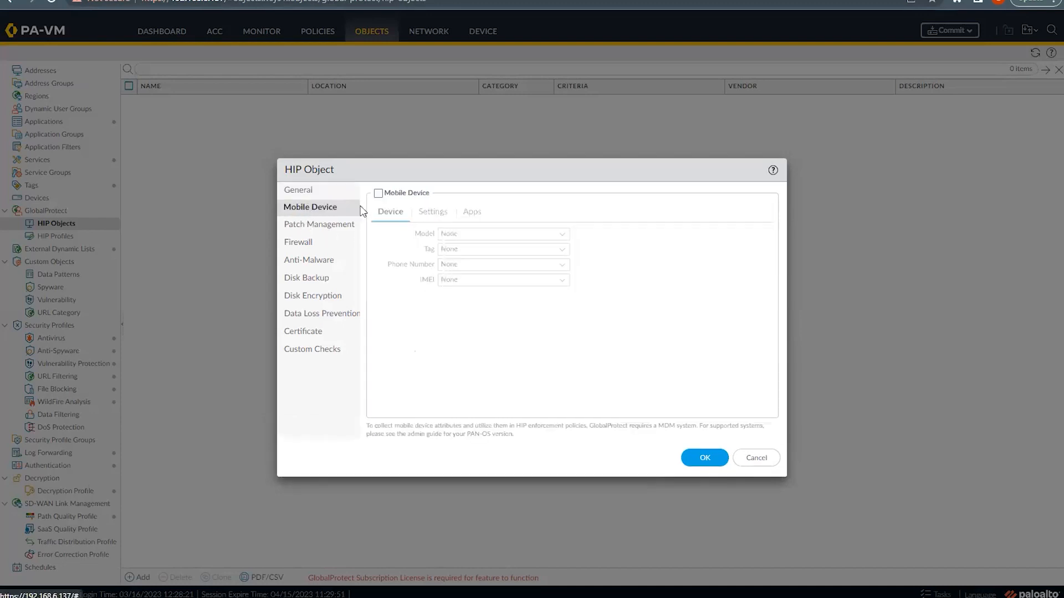
click(309, 190)
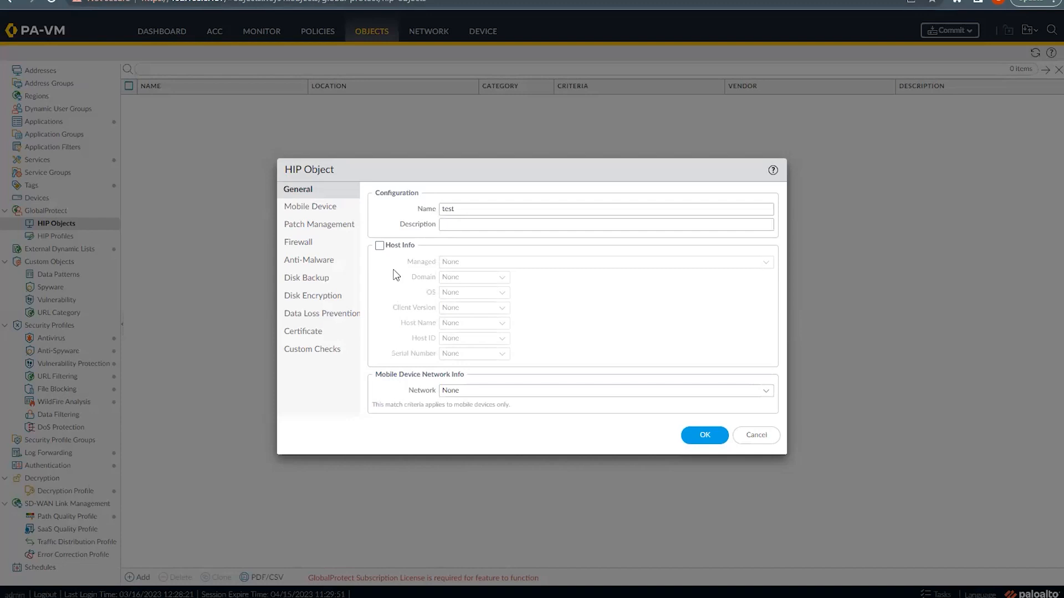
click(379, 245)
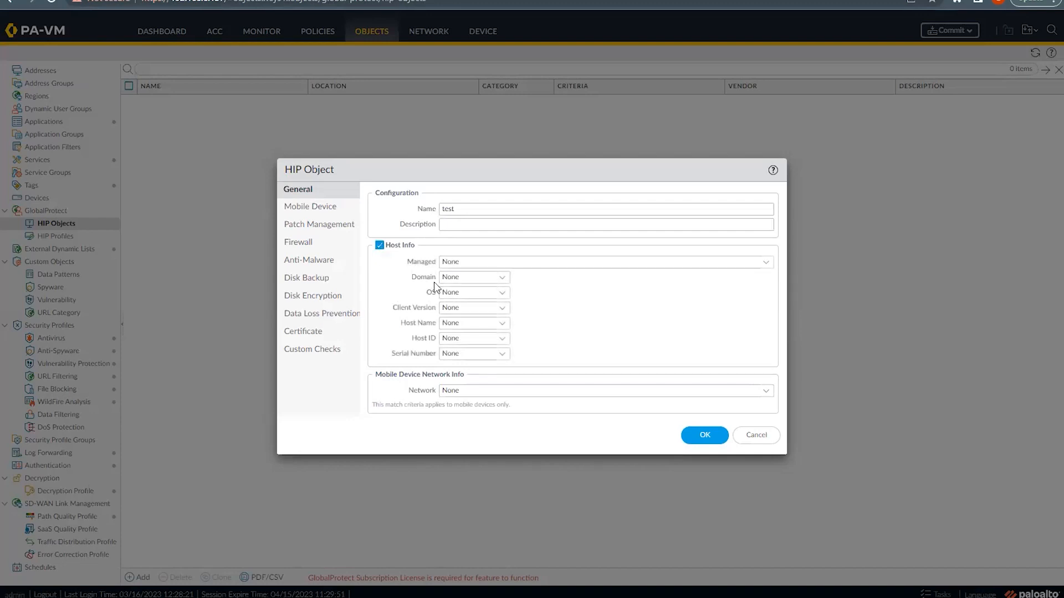
click(502, 298)
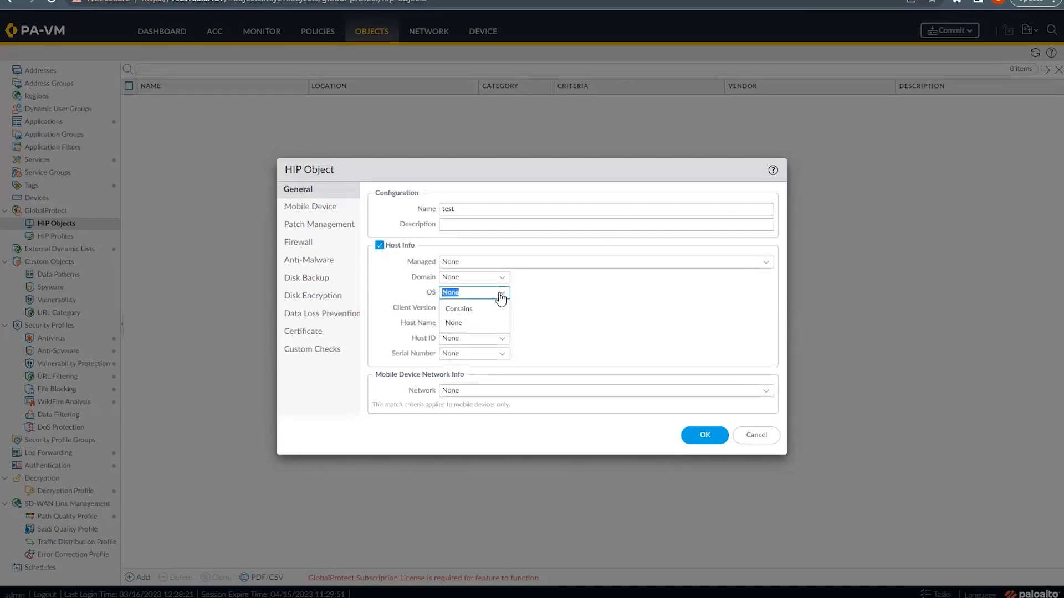
click(502, 294)
click(504, 296)
click(558, 294)
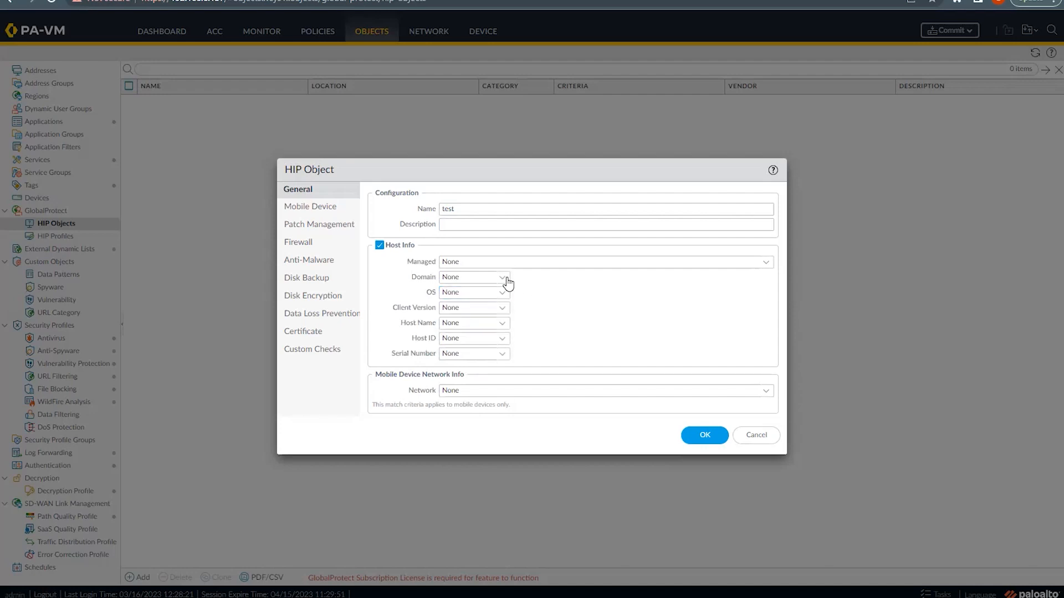
click(499, 281)
click(570, 302)
Step: Enable the Mobile Device criteria with the Model condition set to 'is'
click(302, 206)
click(379, 193)
click(563, 236)
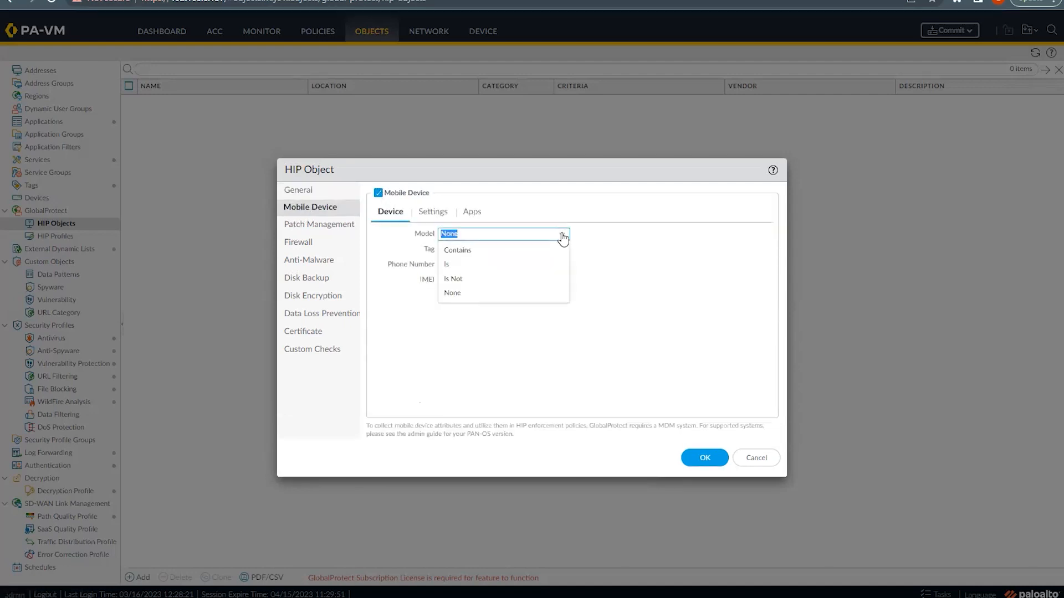
click(584, 264)
click(567, 235)
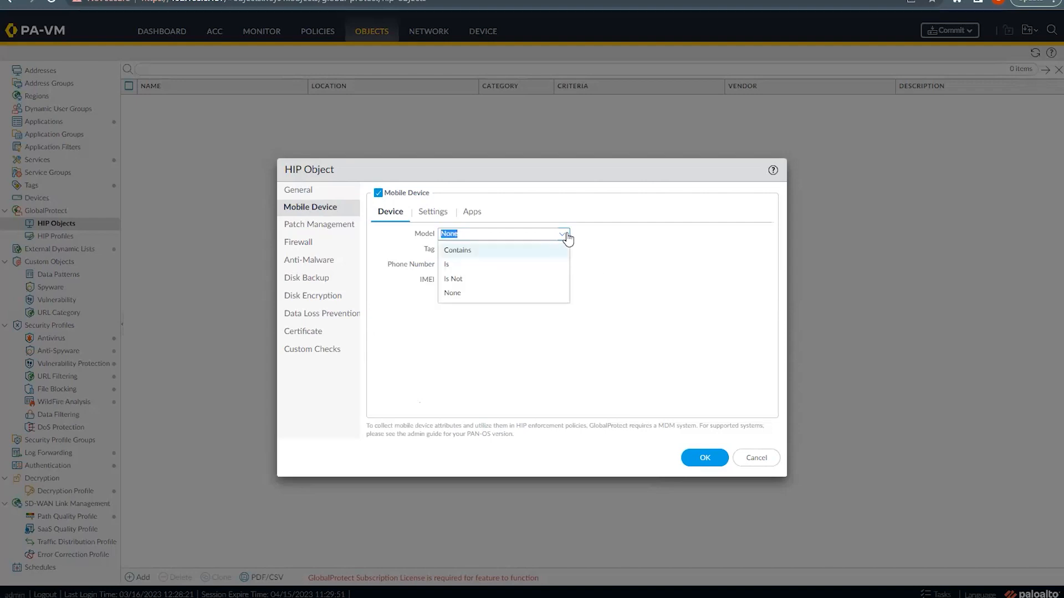
click(482, 265)
click(619, 234)
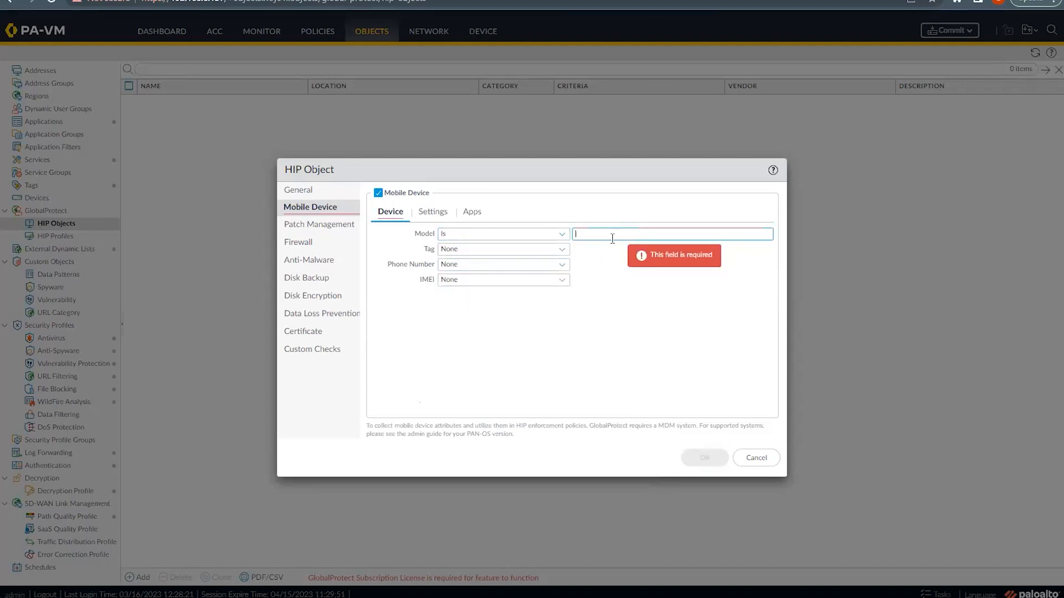
click(311, 228)
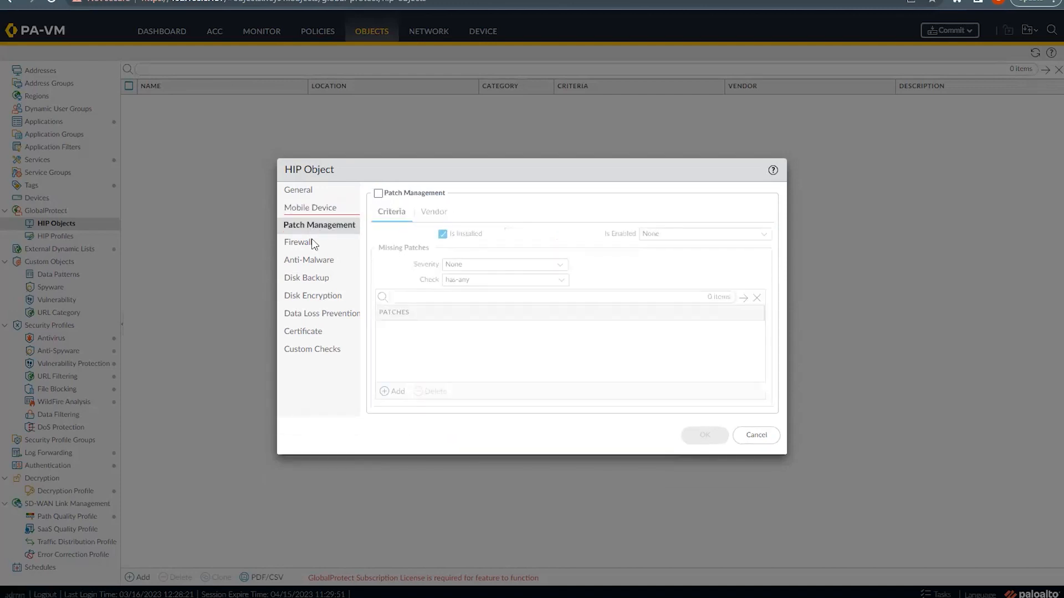
Step: Enable the Firewall criteria with SOURCENEXT CORPORATION as the installed firewall vendor
click(297, 242)
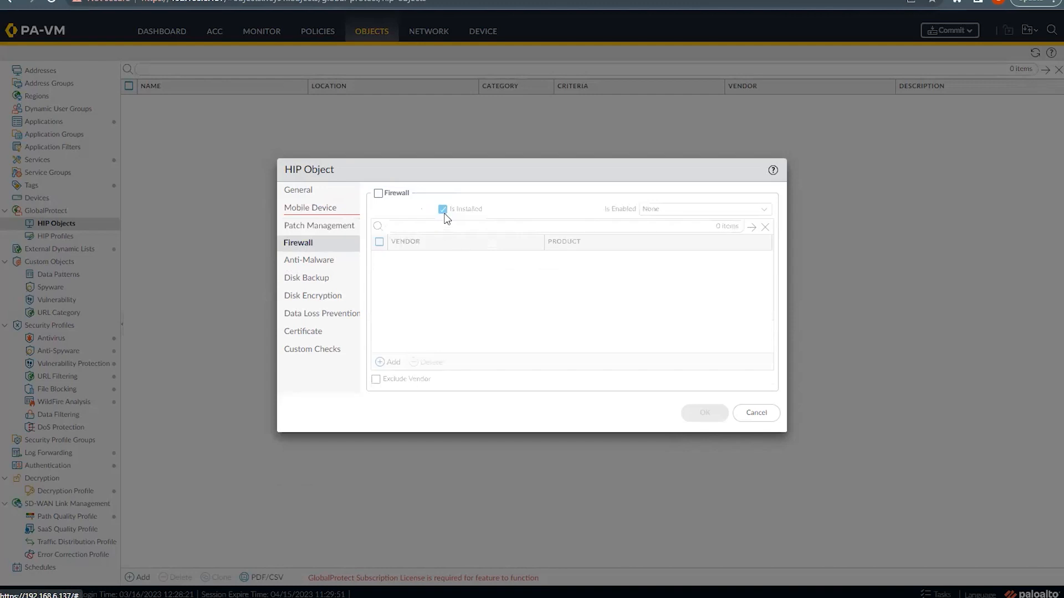
click(379, 194)
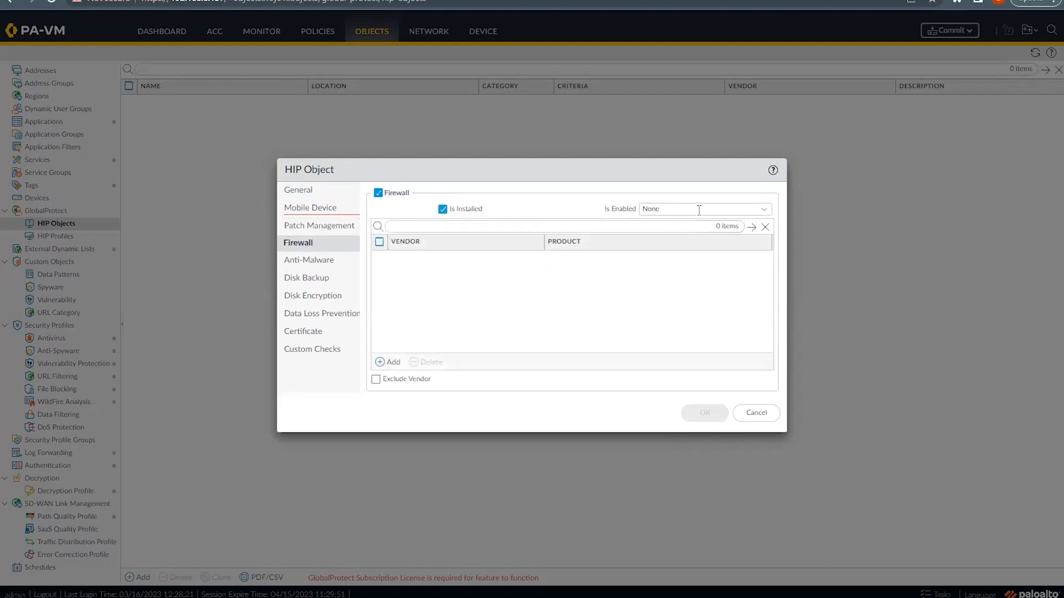
click(380, 362)
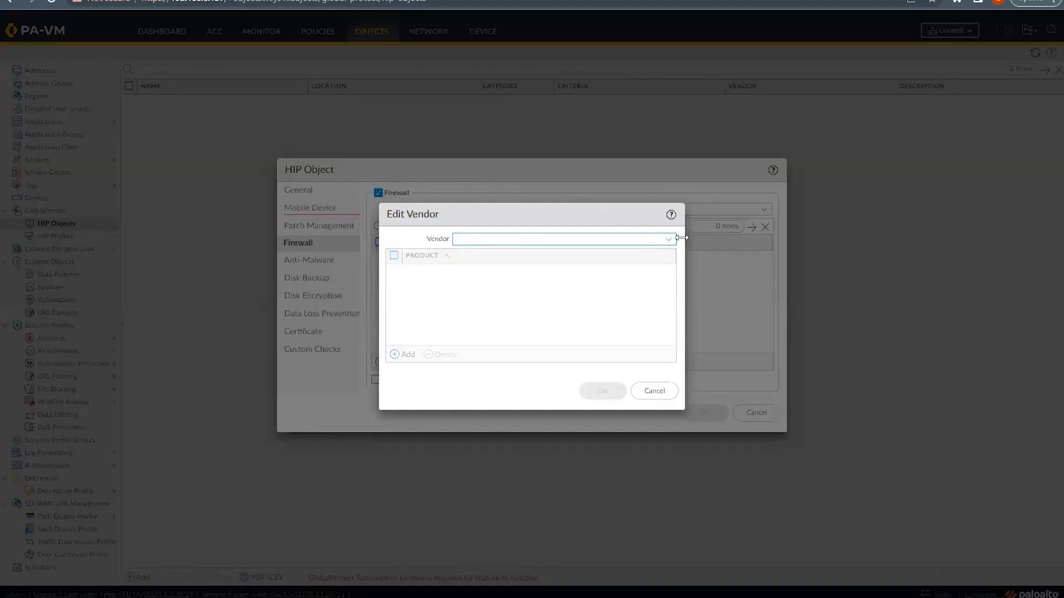
click(668, 240)
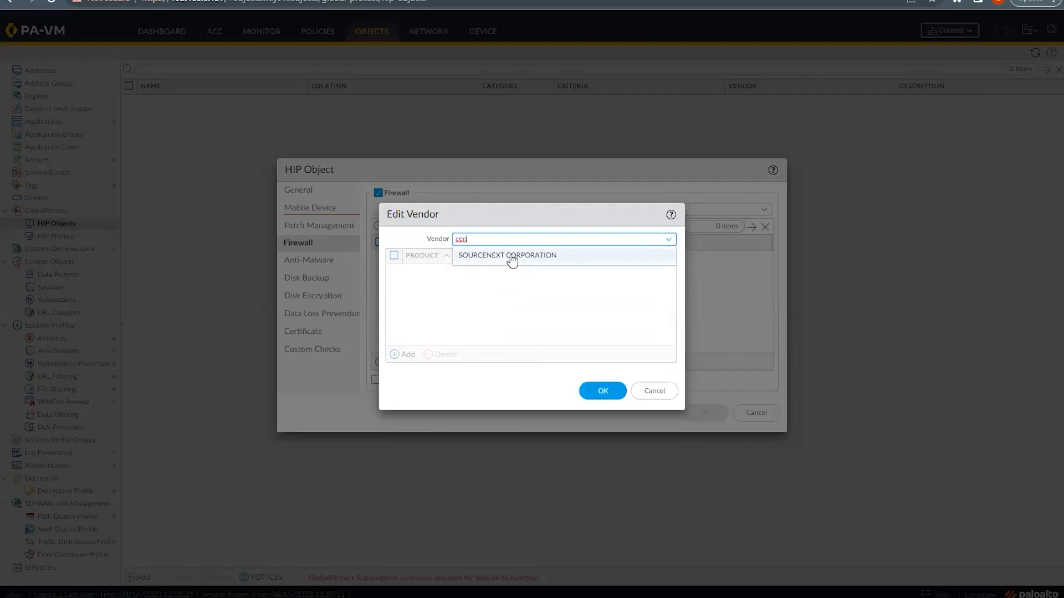
click(510, 256)
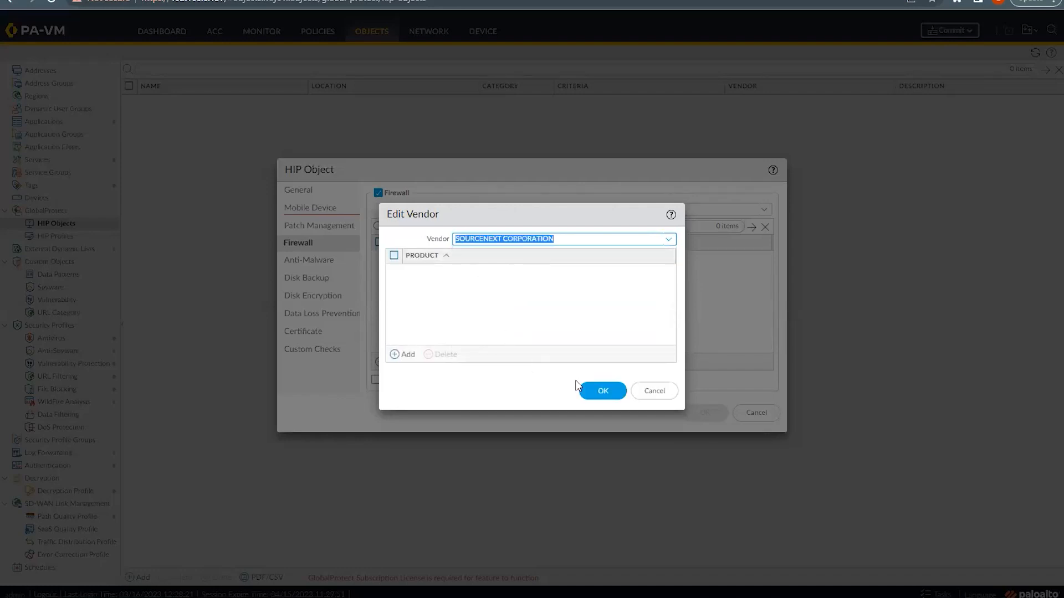
click(594, 391)
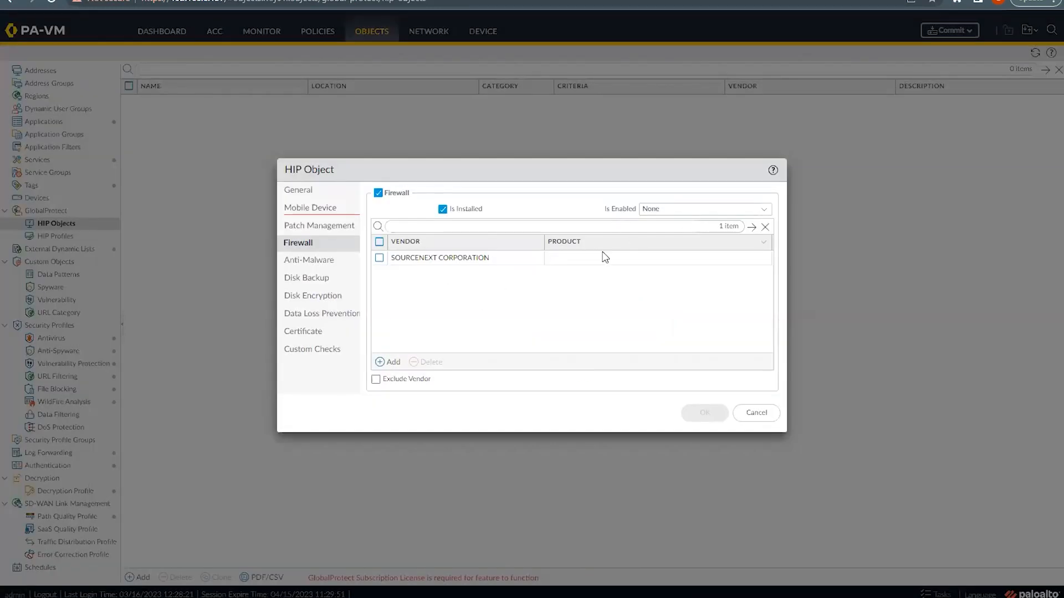
click(295, 266)
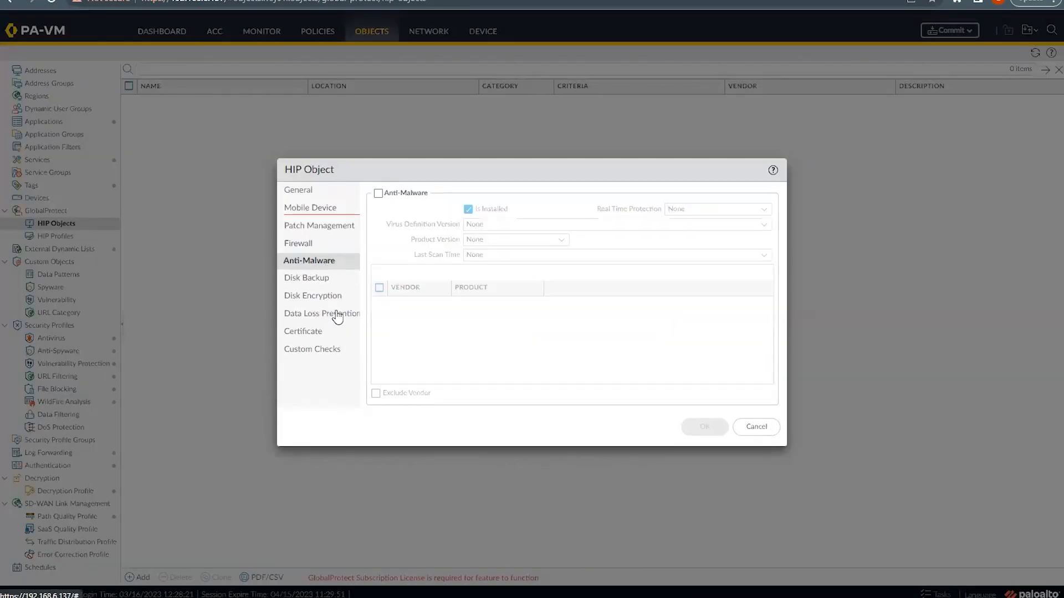
Step: Turn on Validate Certificate in the HIP object's Certificate criteria and list the certificate profiles
click(307, 335)
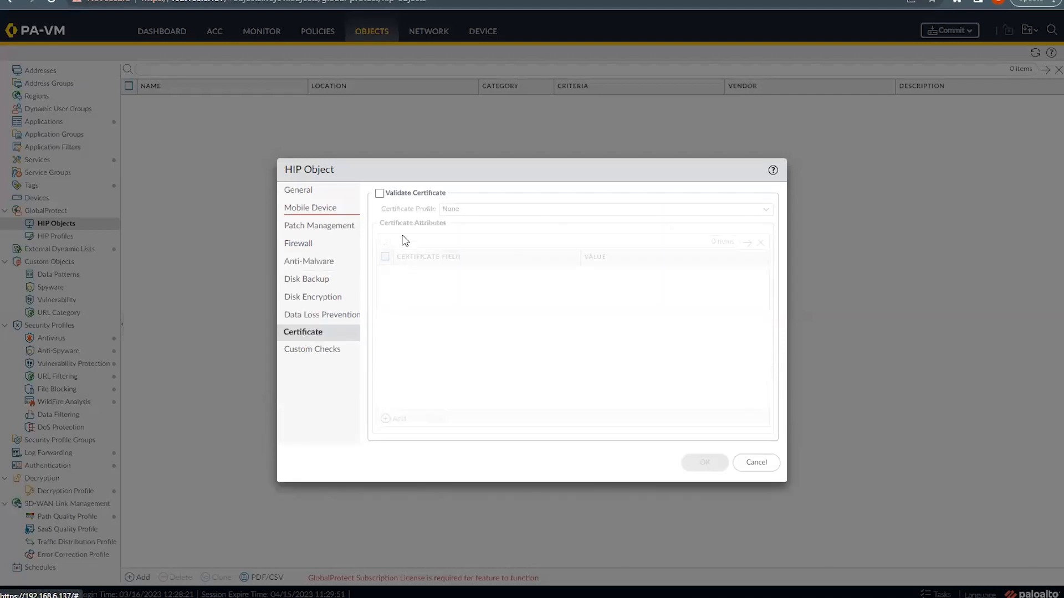
click(380, 194)
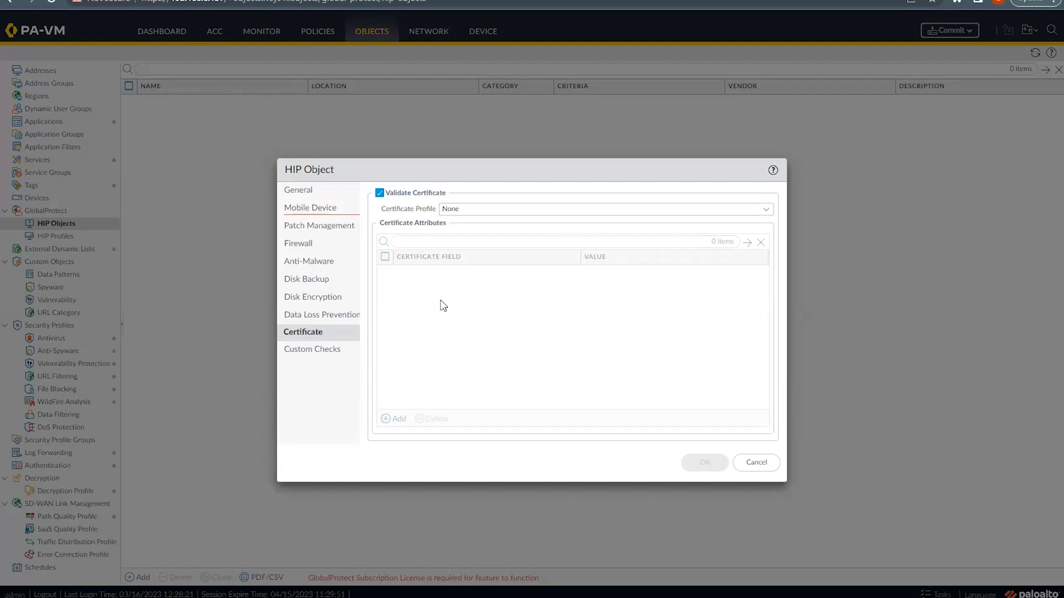
click(767, 211)
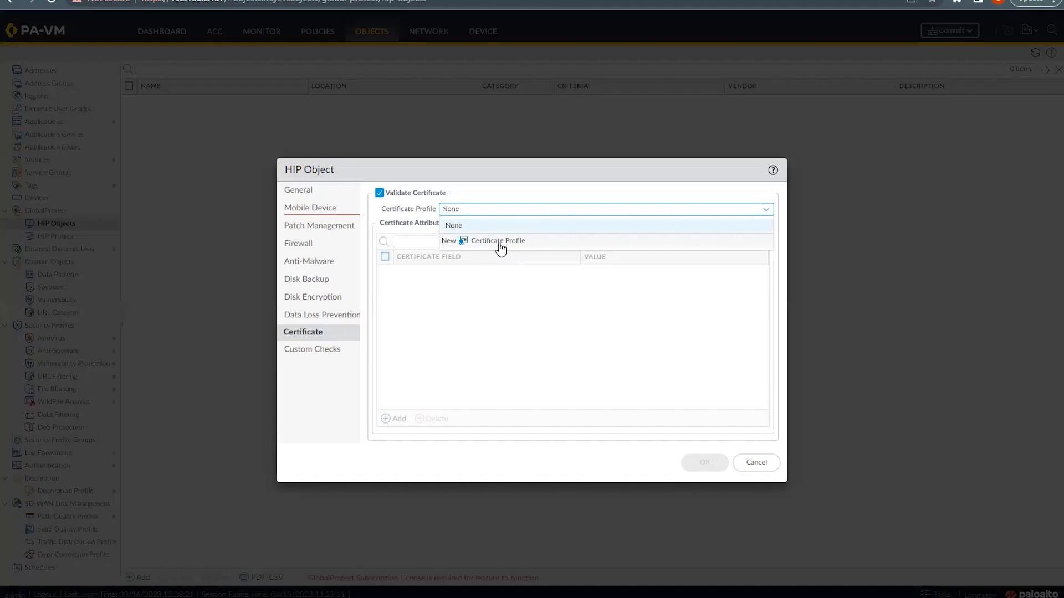
Step: Create a new certificate profile named 'test' taking the username from the Subject
click(506, 243)
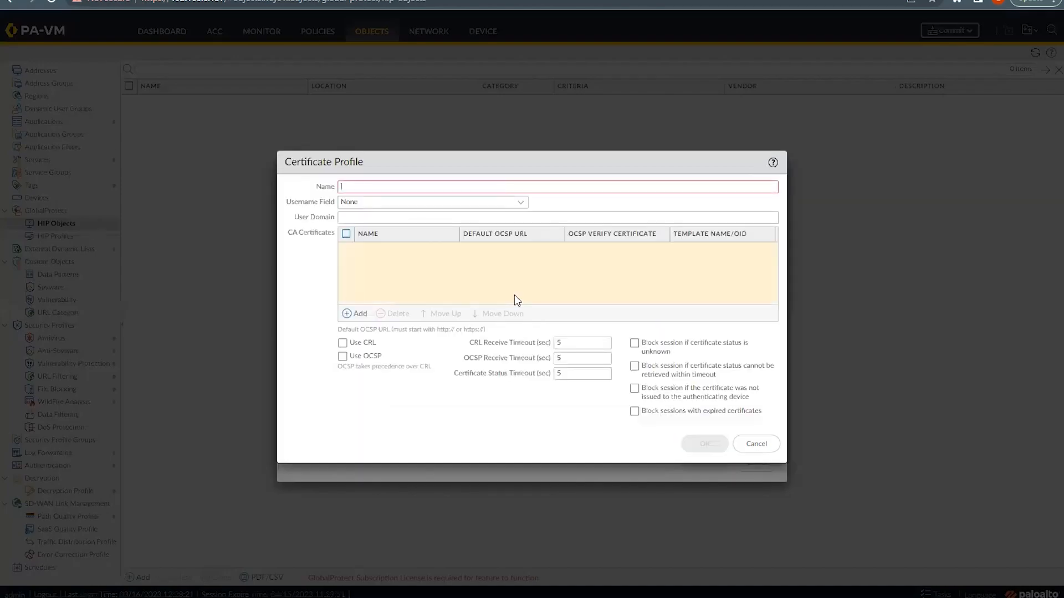
mouse_move(359, 187)
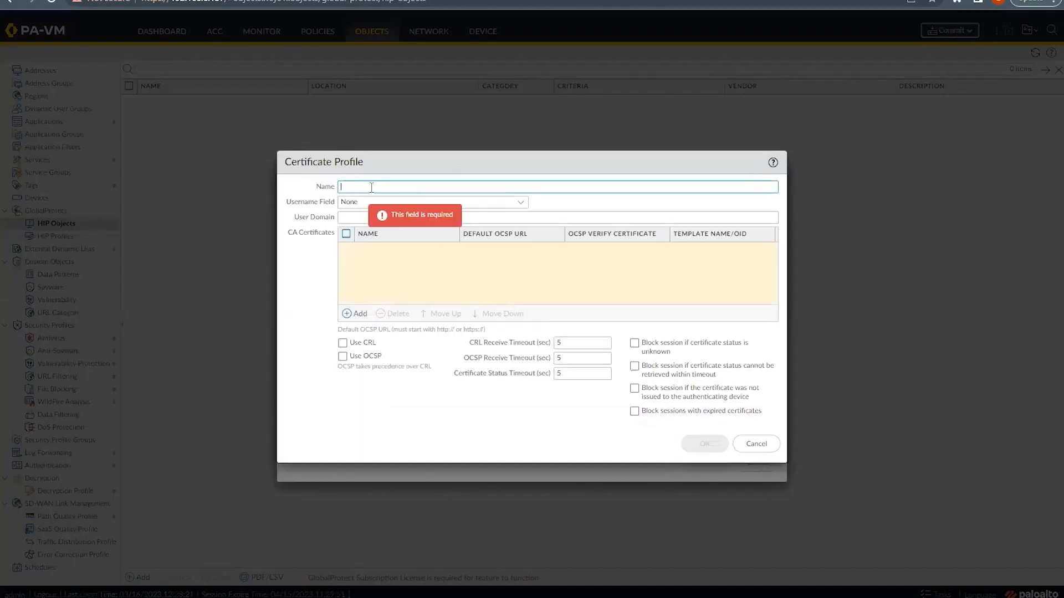
text(test)
click(523, 203)
click(523, 203)
click(360, 218)
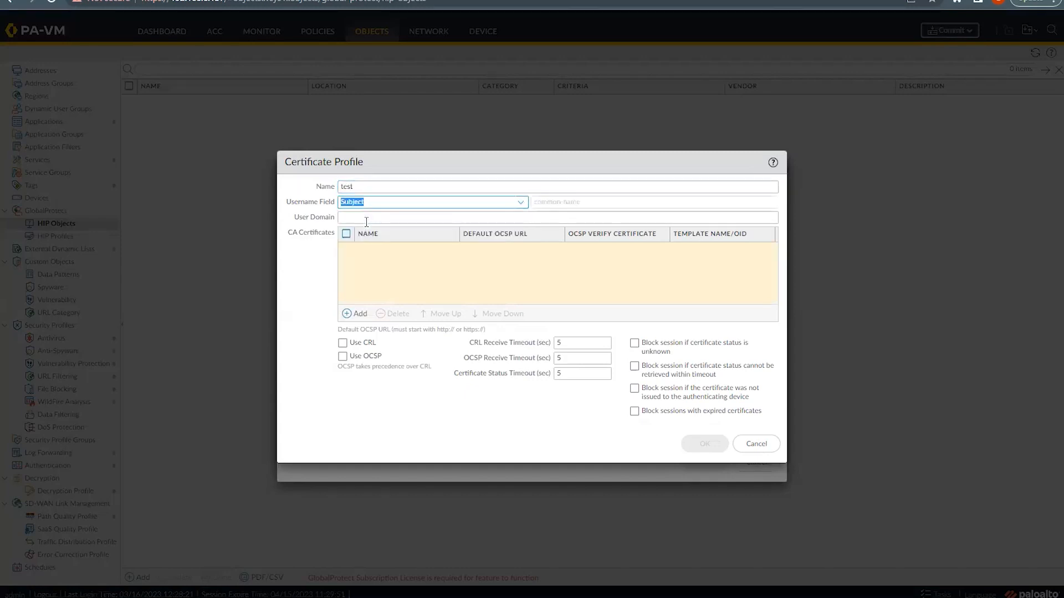
click(554, 201)
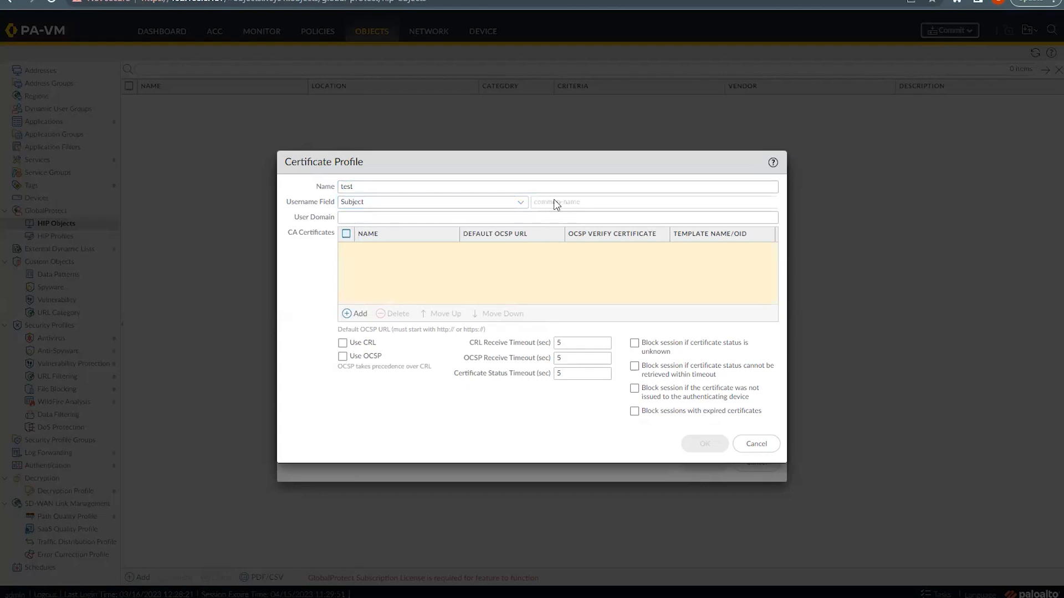
Step: Add gpvpn-cert as the profile's CA certificate, enable Use CRL, and save the profile
click(351, 314)
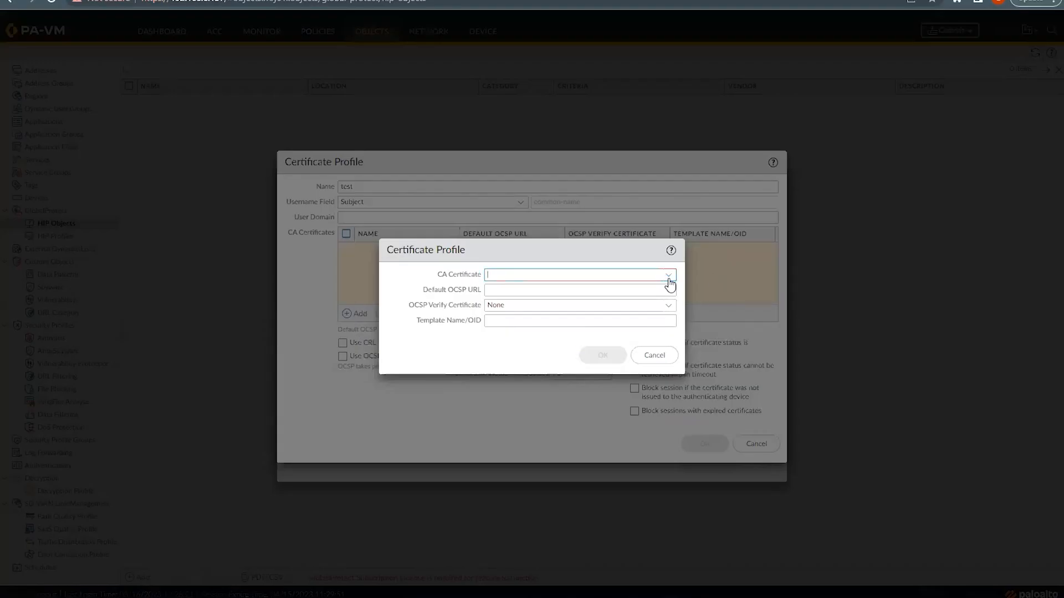
click(669, 275)
click(510, 291)
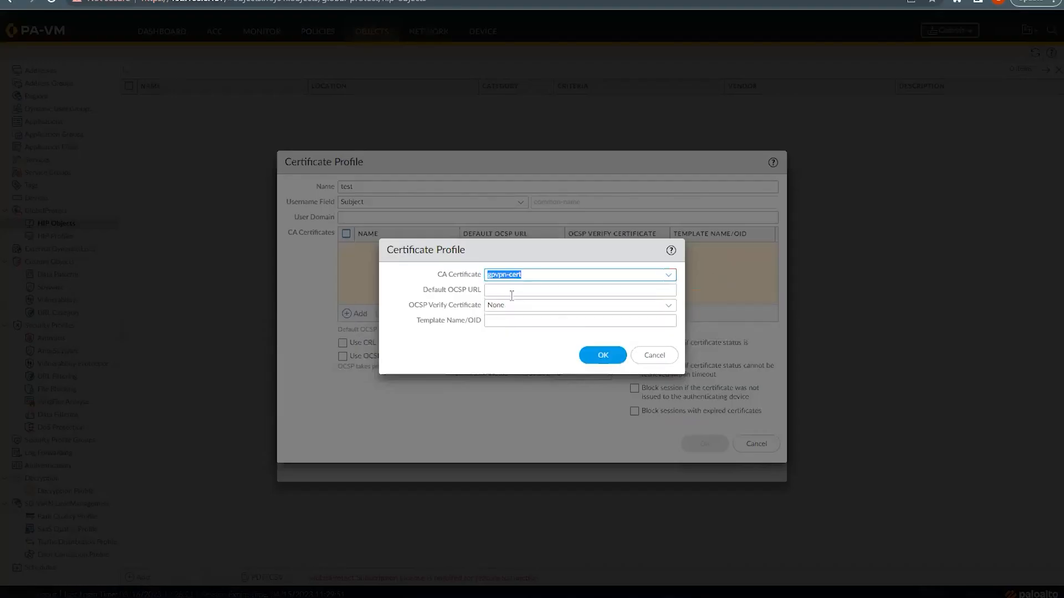
click(588, 355)
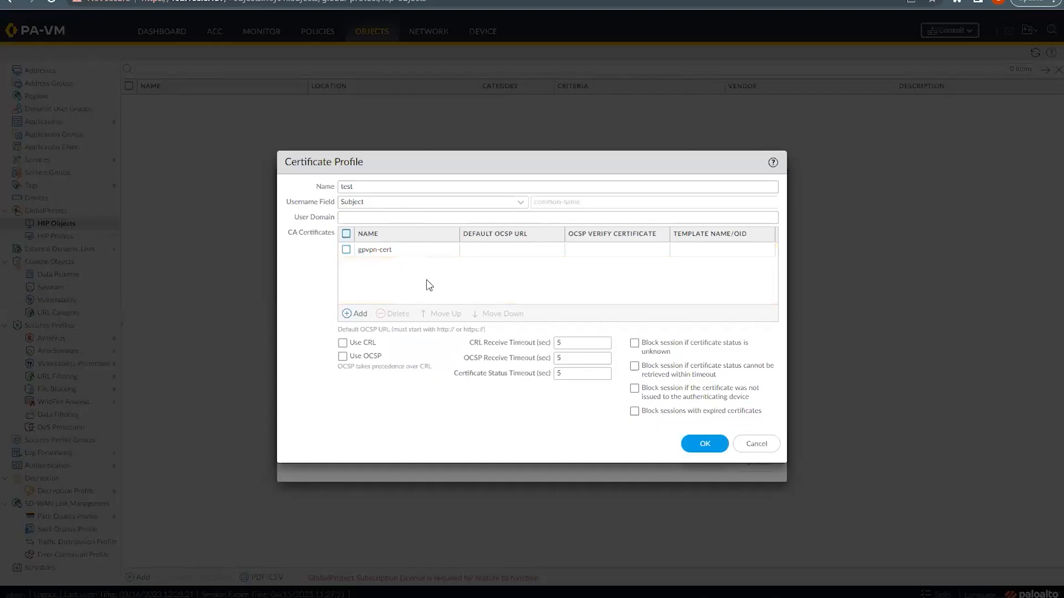
click(343, 343)
click(689, 446)
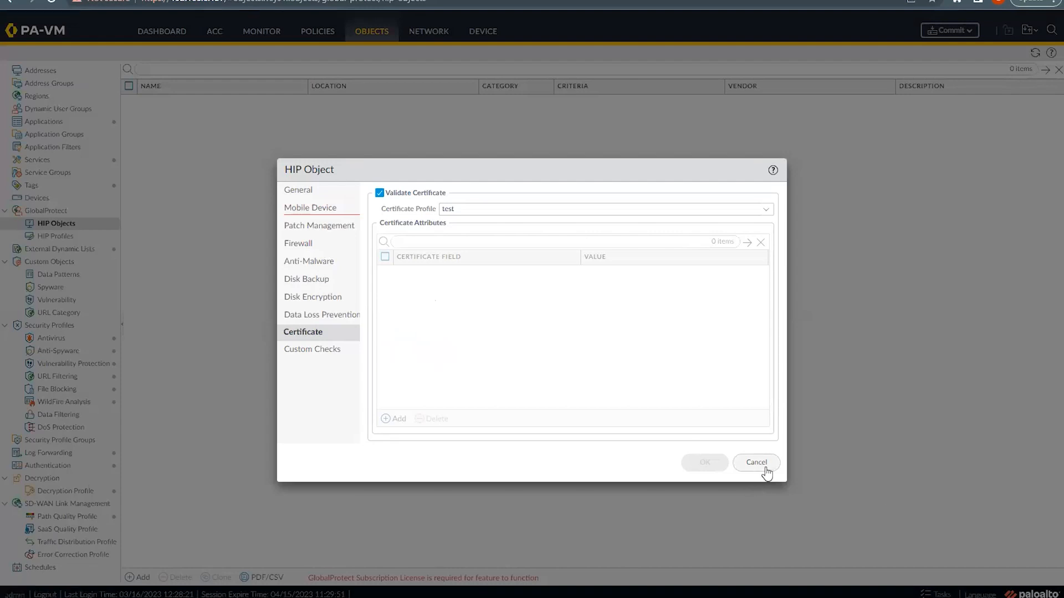
Step: Turn off the Mobile Device criteria and set the Host Info Serial Number condition to 'is'
click(317, 210)
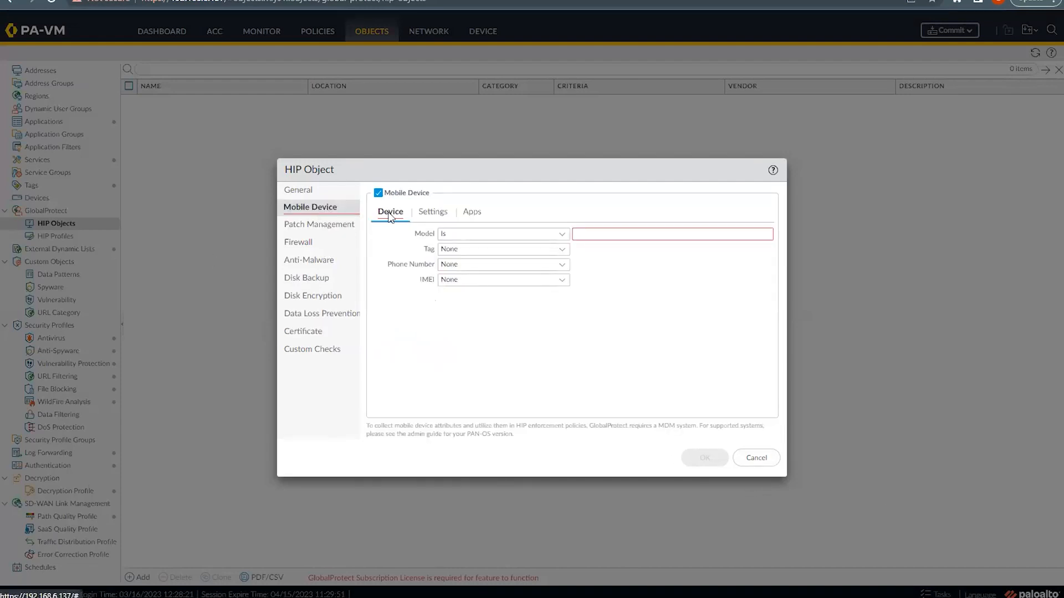
click(378, 194)
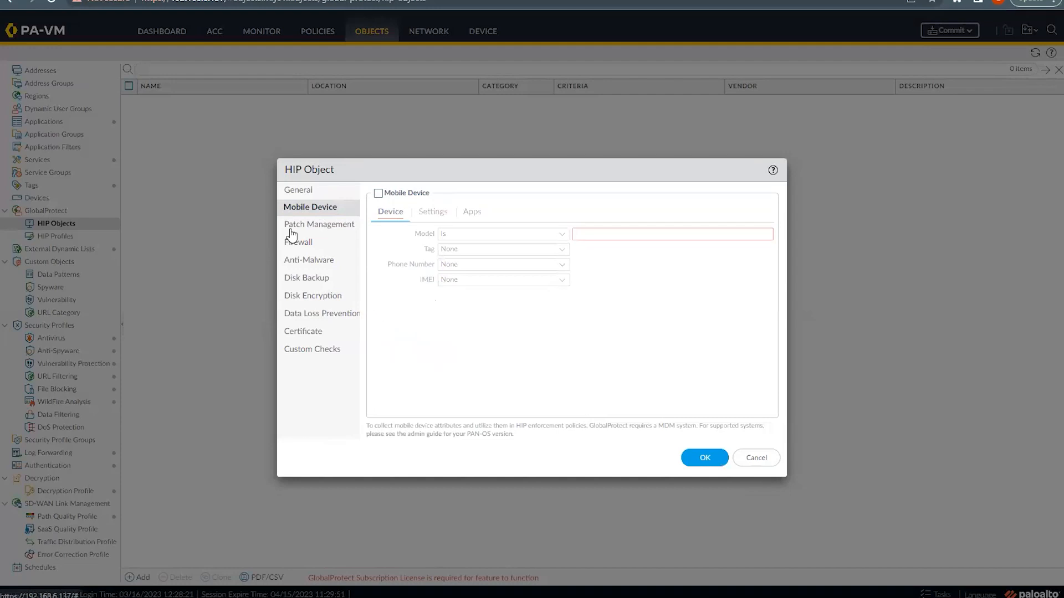
click(299, 333)
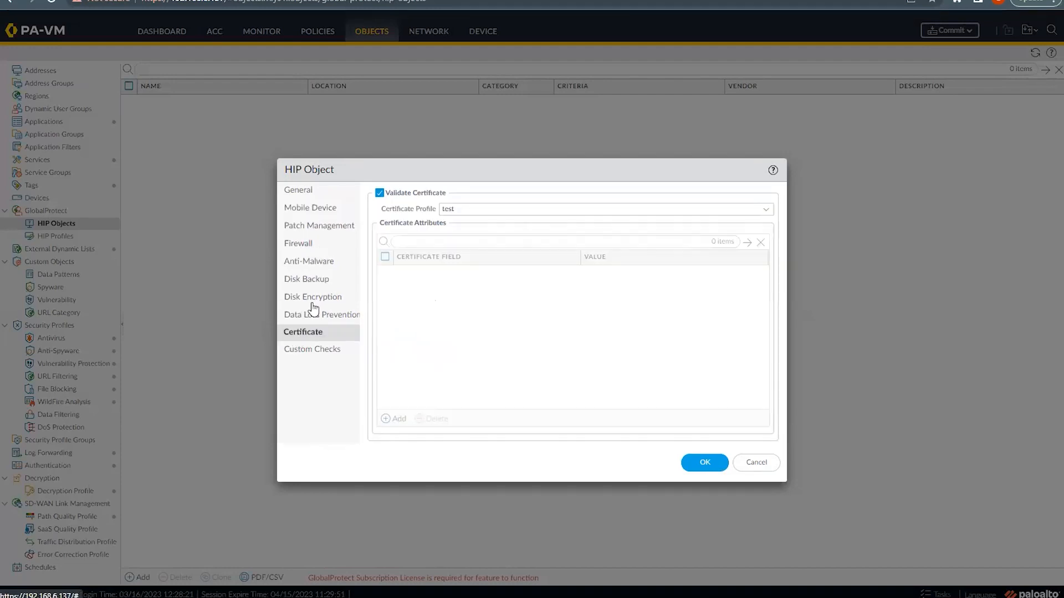
click(300, 192)
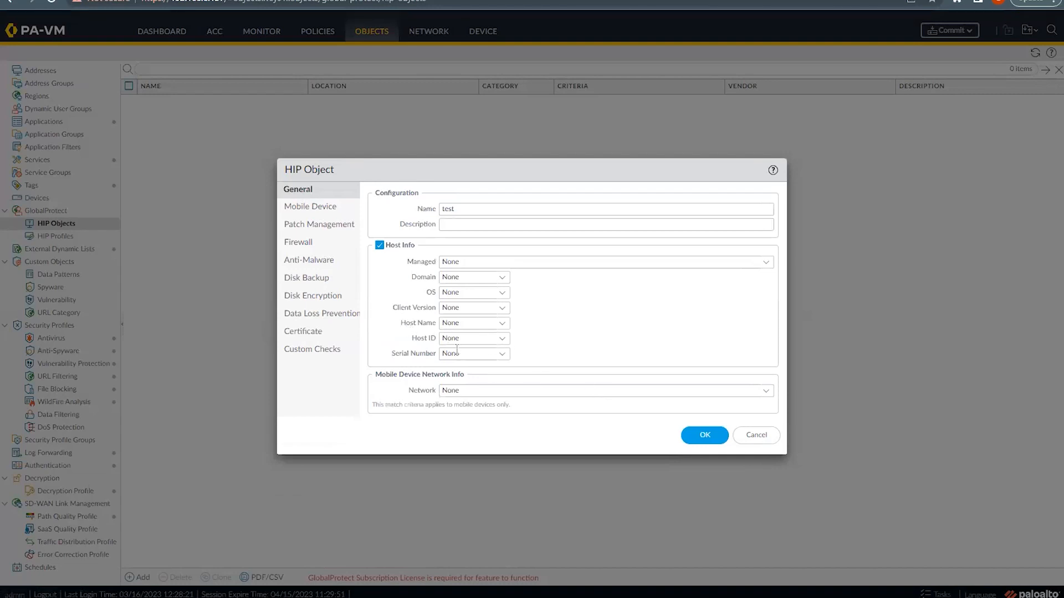
click(507, 358)
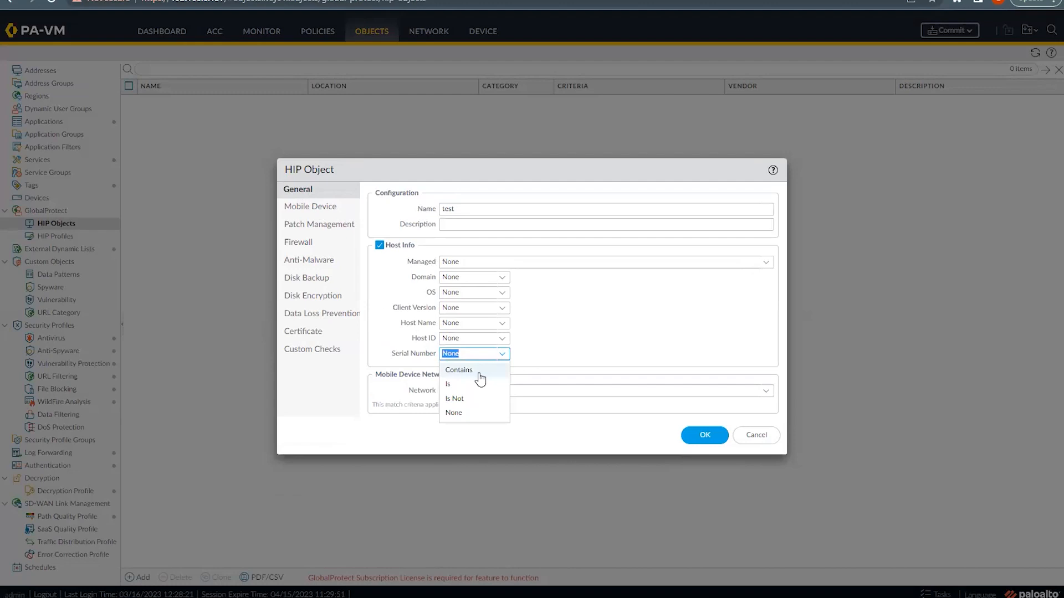
click(463, 387)
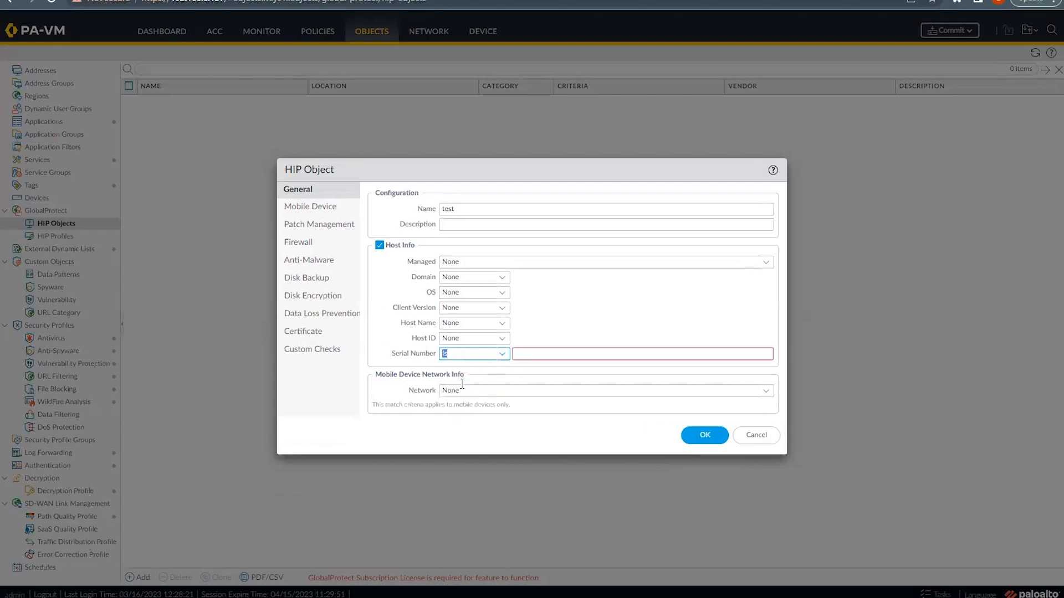
click(535, 353)
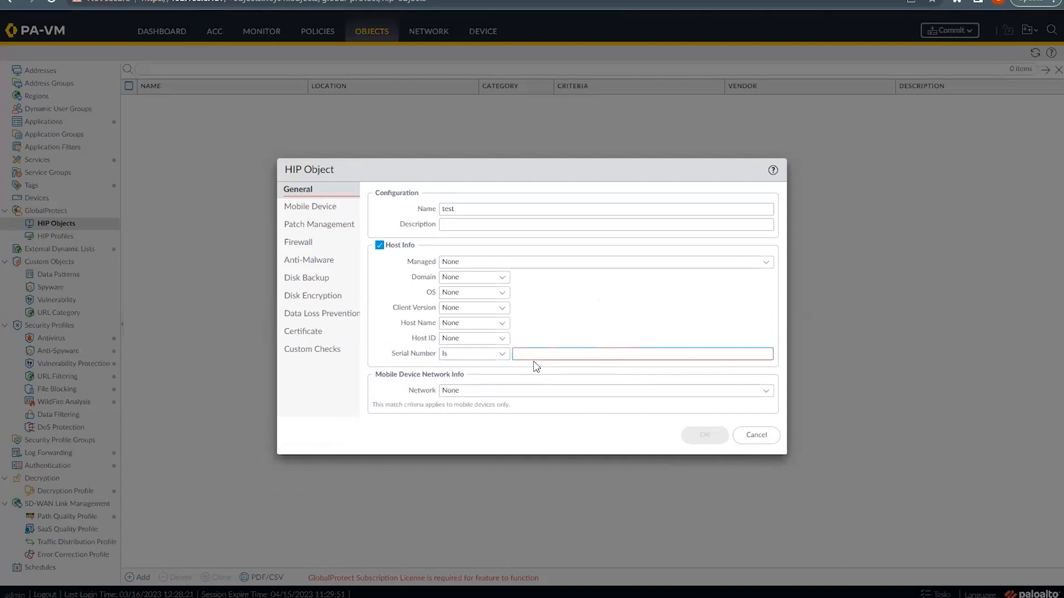
click(519, 353)
Step: Enter serial number AdfESDFAEWFGAERG, save the 'test' HIP object, then delete it
text(AdfESDFAEWFGAERG)
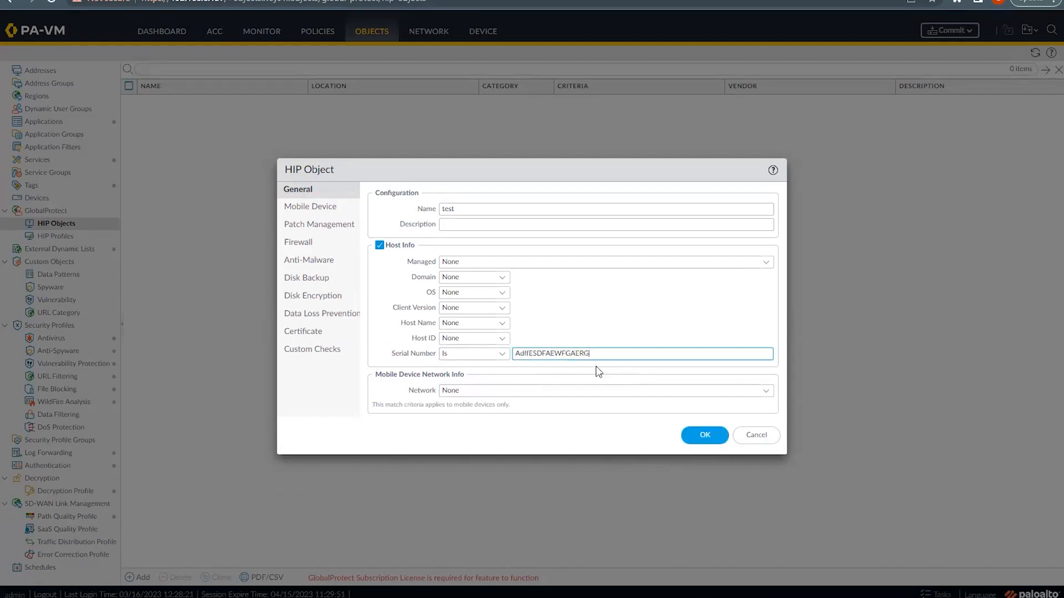
click(718, 439)
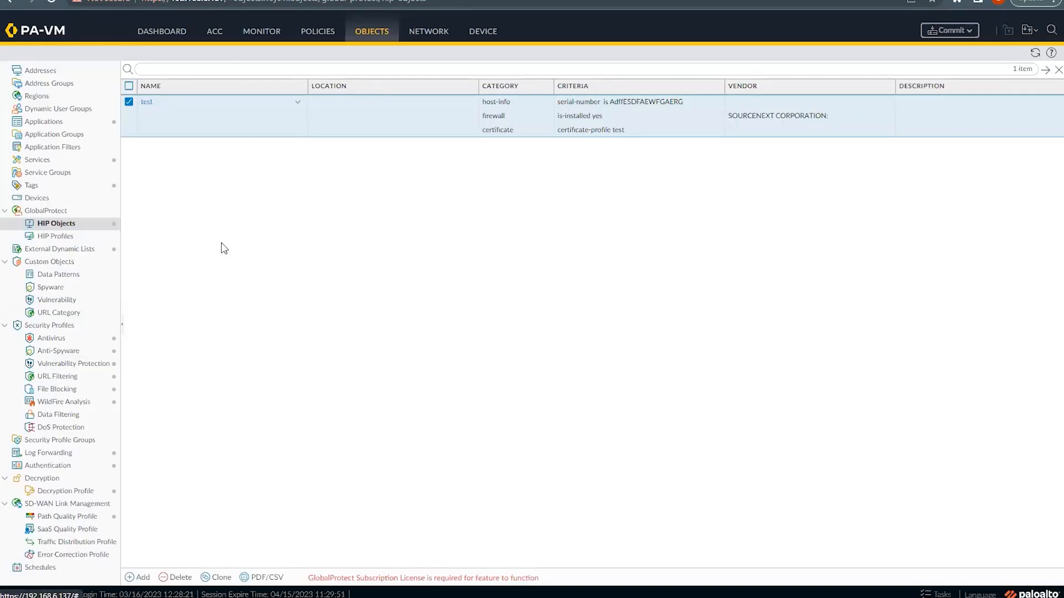
click(169, 579)
click(507, 339)
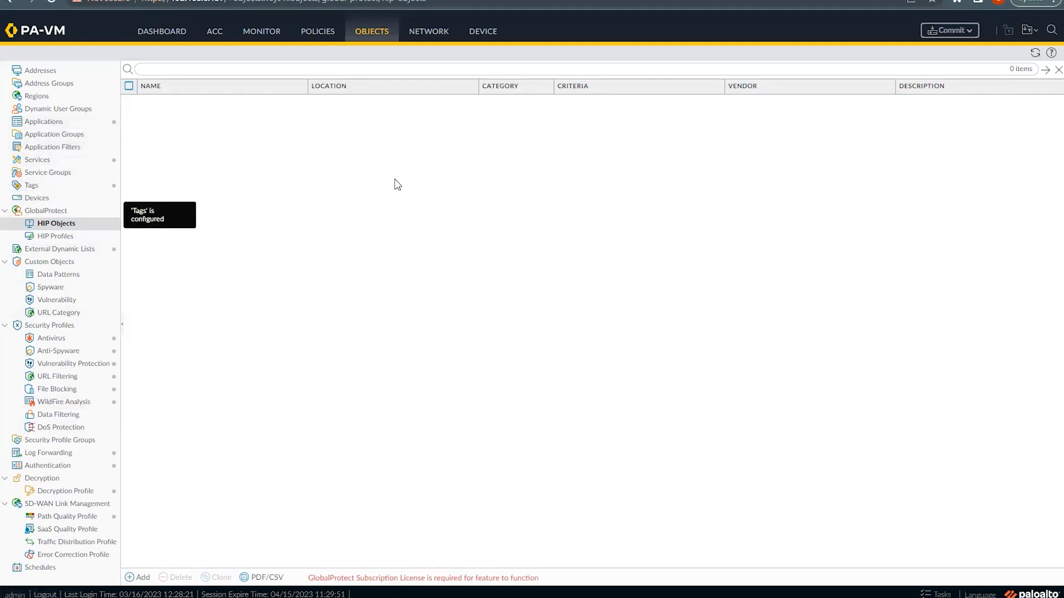
Step: Return to the Monitor section's System logs
click(251, 34)
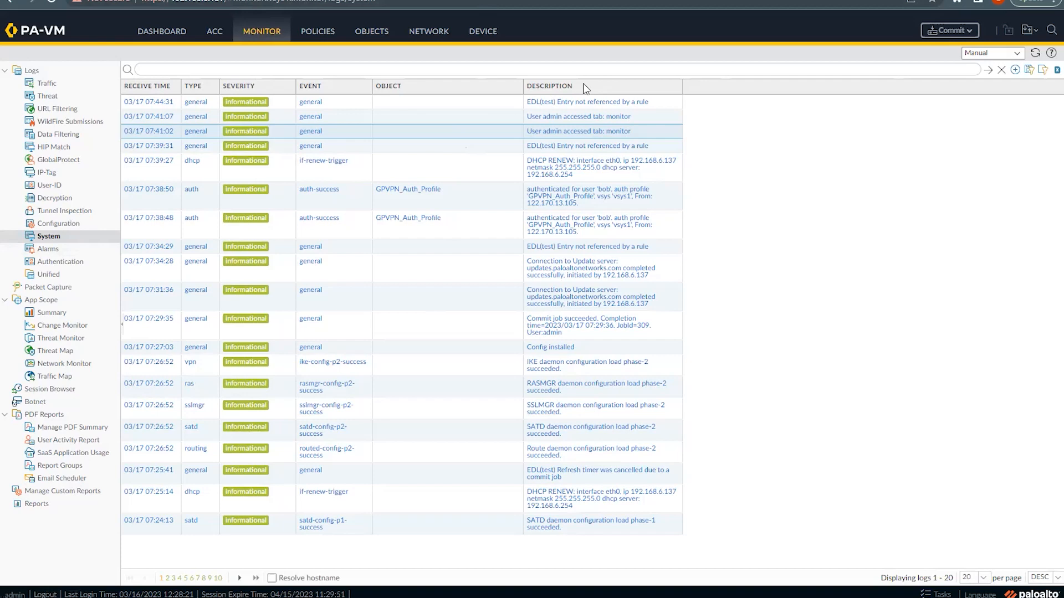
Step: Switch on Packet Capture filtering, then view the Traffic log, which has no entries
click(44, 289)
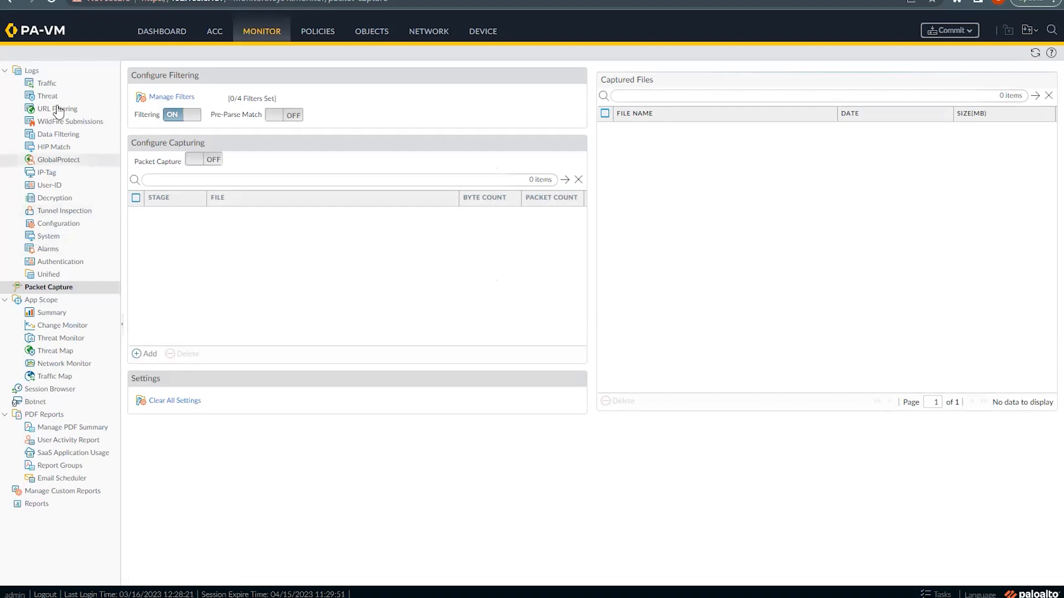
click(48, 86)
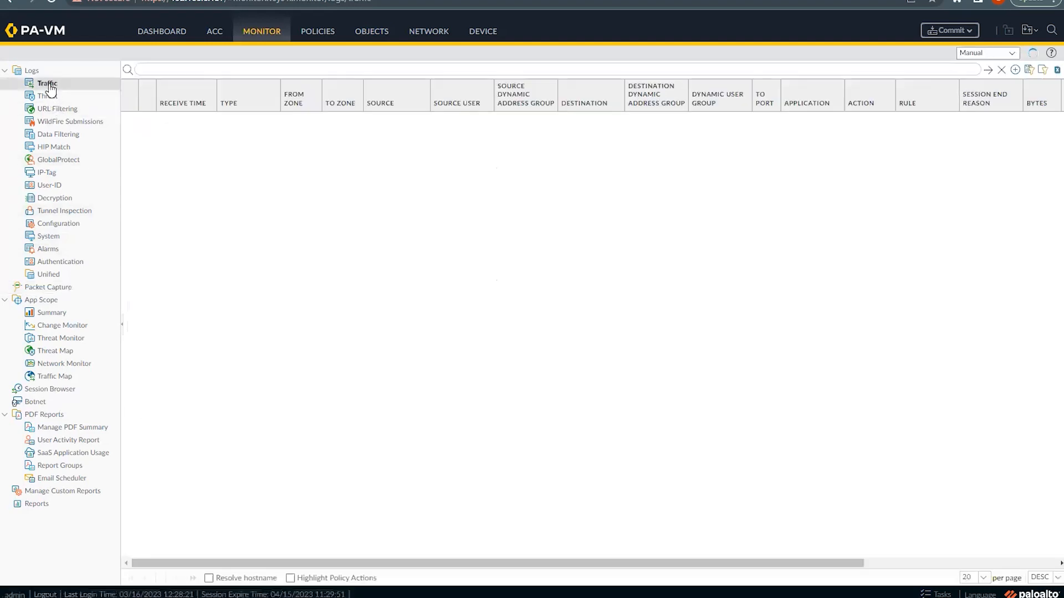